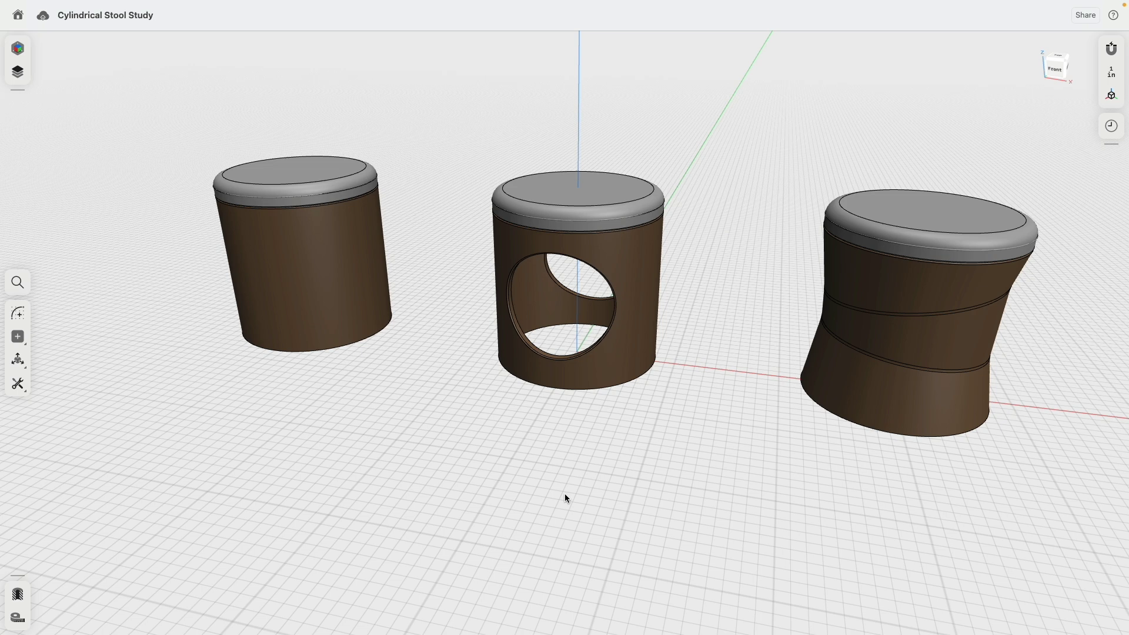
# Hide the stool bodies to inspect the left stool's circular base and the middle stool's rectangle profile.
pyautogui.click(18, 71)
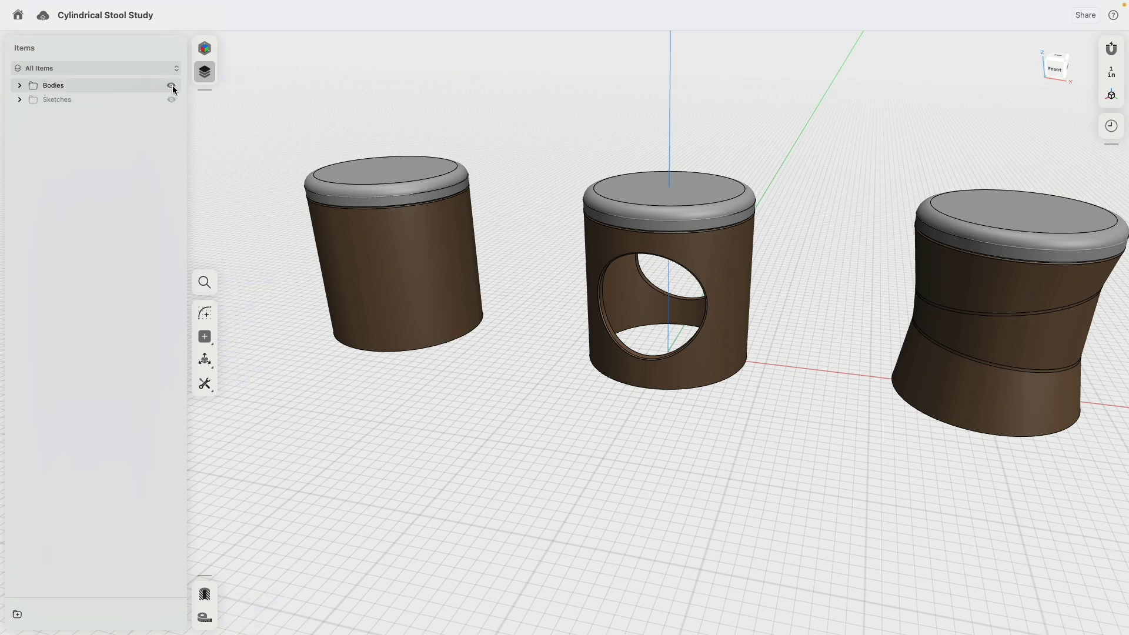
pyautogui.click(172, 85)
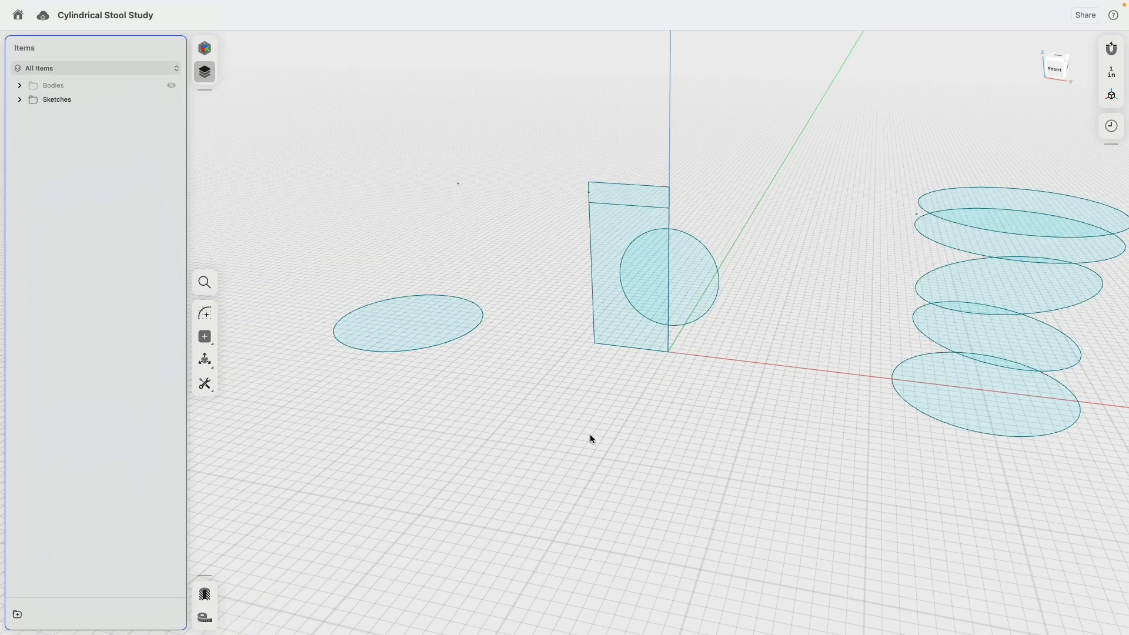
pyautogui.click(392, 323)
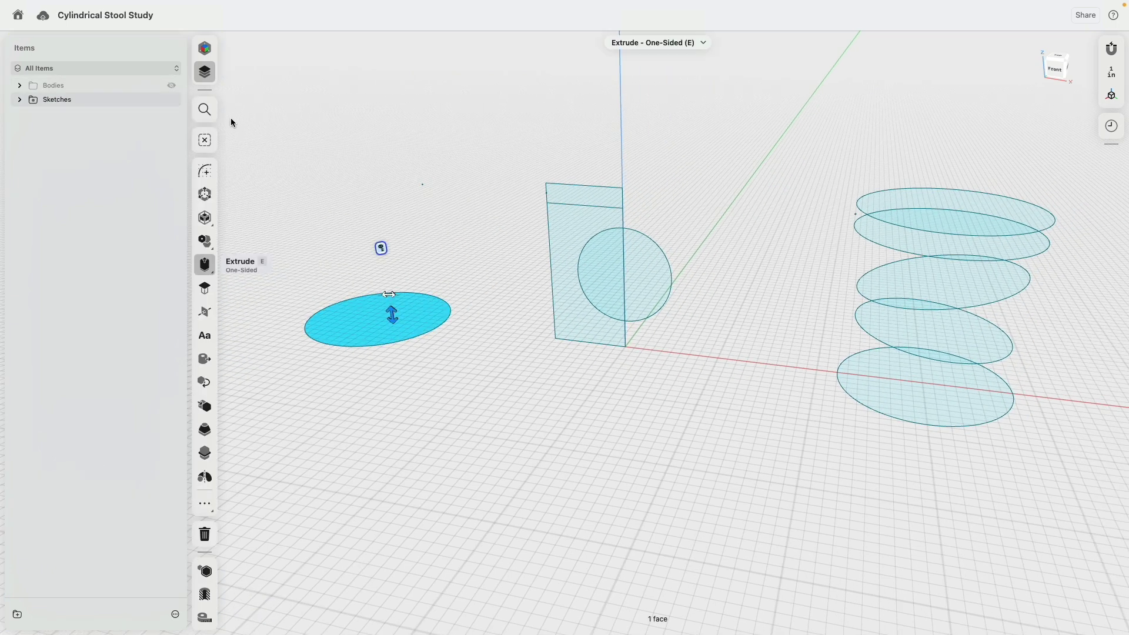
pyautogui.click(172, 85)
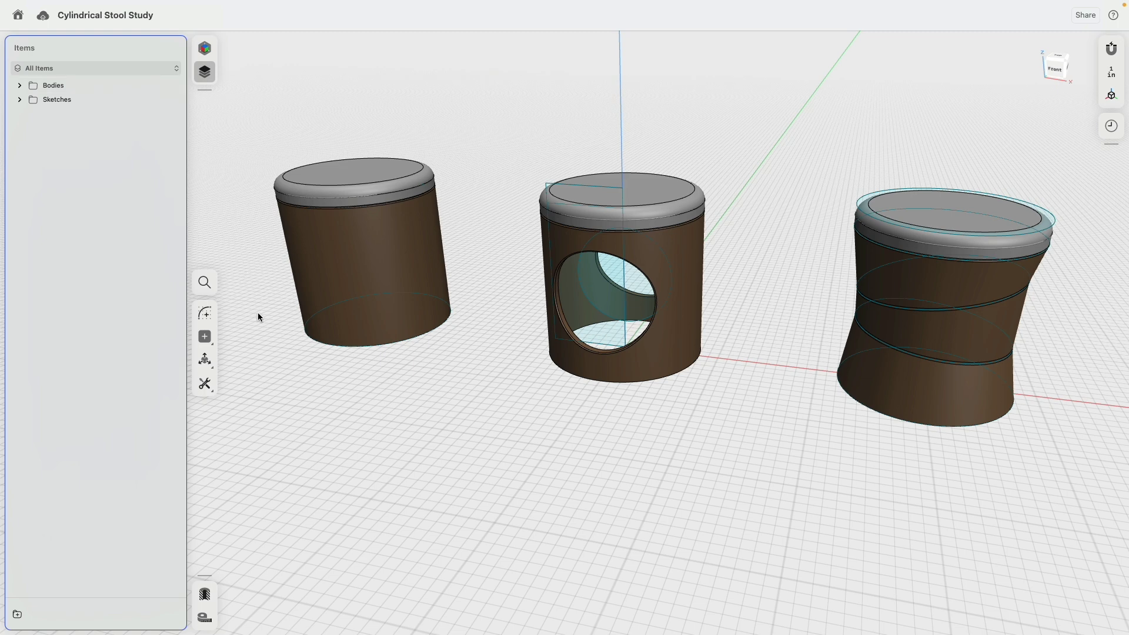
pyautogui.moveTo(97, 85)
pyautogui.click(171, 87)
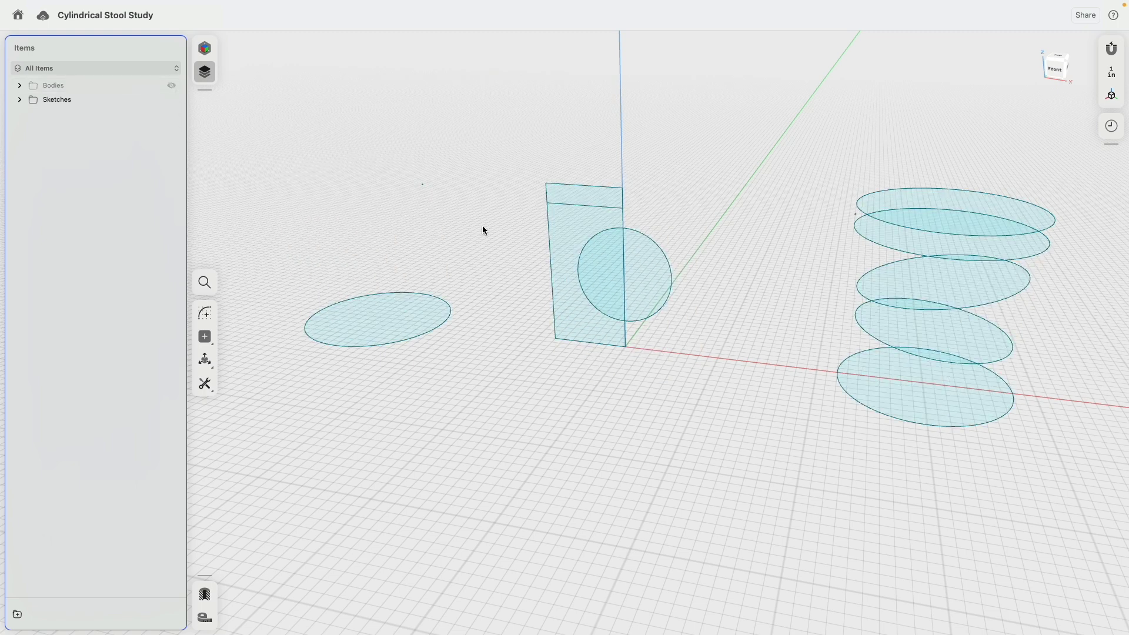
pyautogui.click(565, 221)
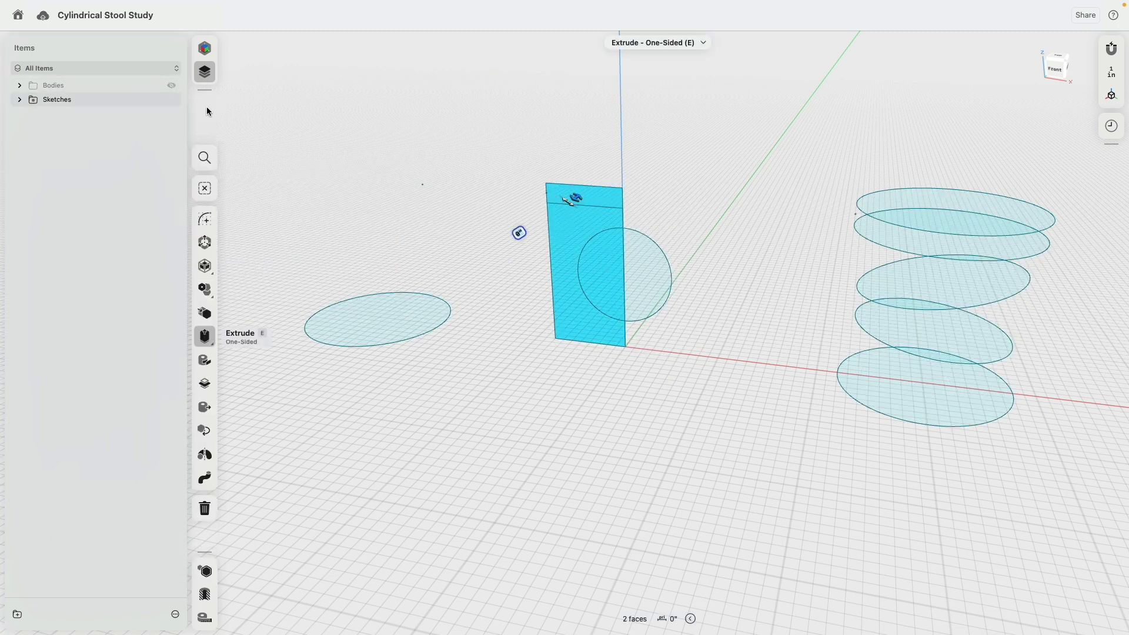
pyautogui.click(172, 87)
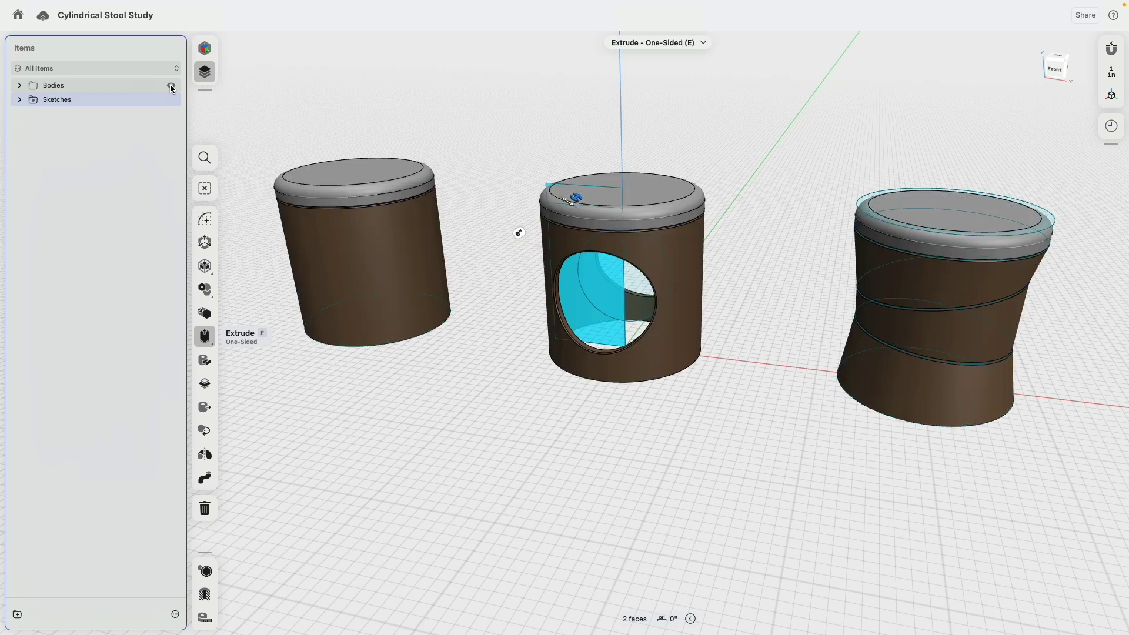
# Inspect the right stool's five stacked ellipses, then hide Sketches so only stool bodies show.
pyautogui.click(172, 87)
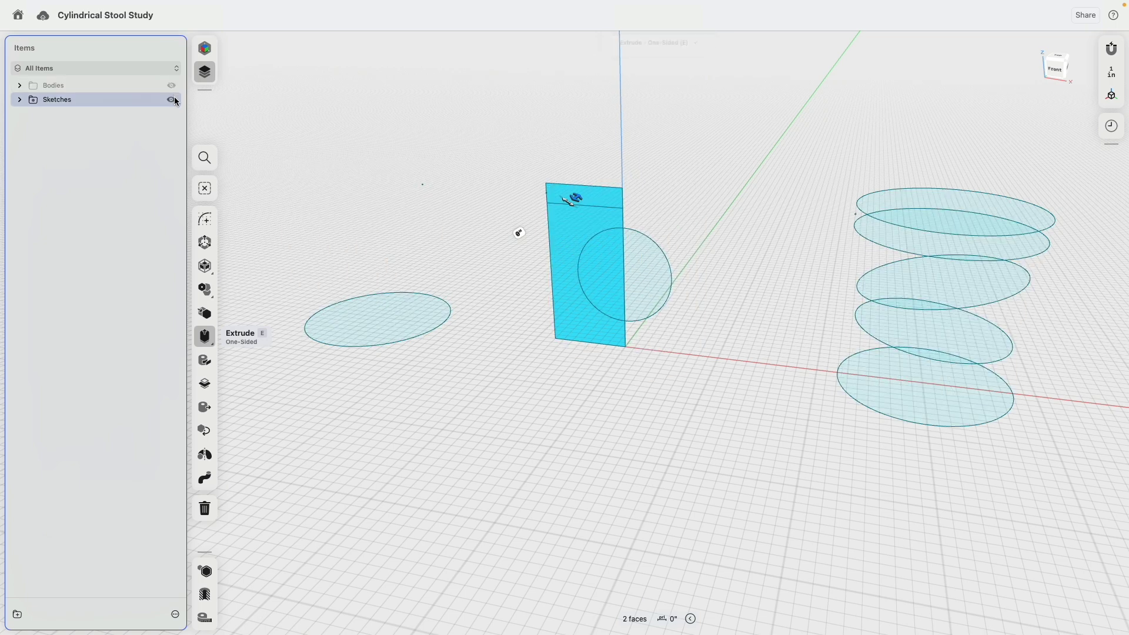
pyautogui.click(901, 394)
pyautogui.click(879, 321)
pyautogui.click(920, 268)
pyautogui.click(883, 232)
pyautogui.click(888, 206)
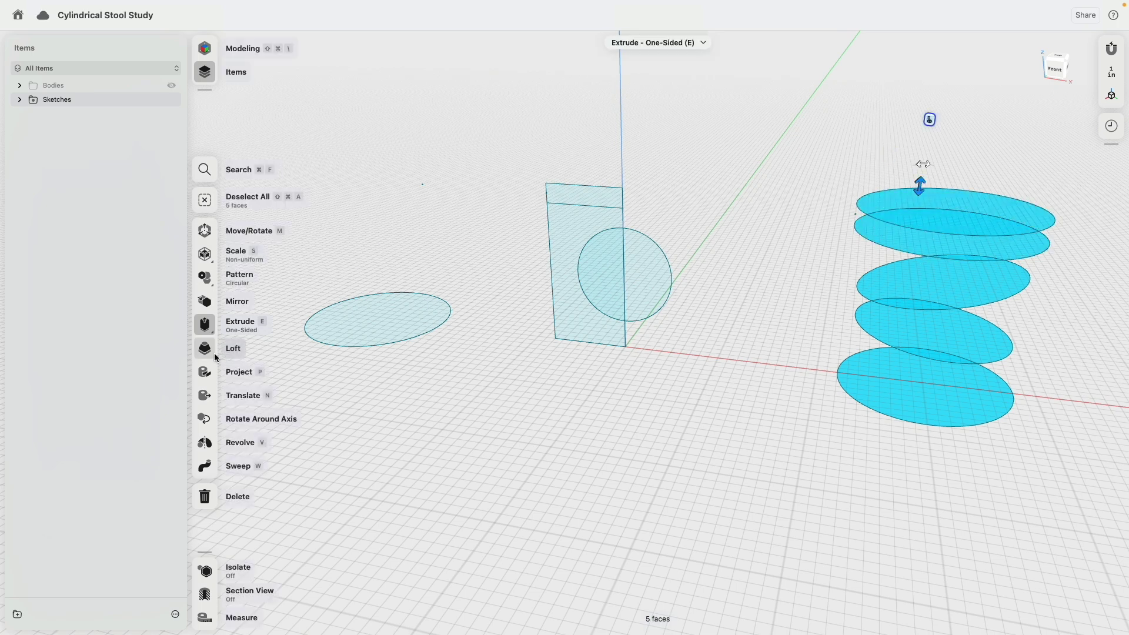
pyautogui.click(355, 104)
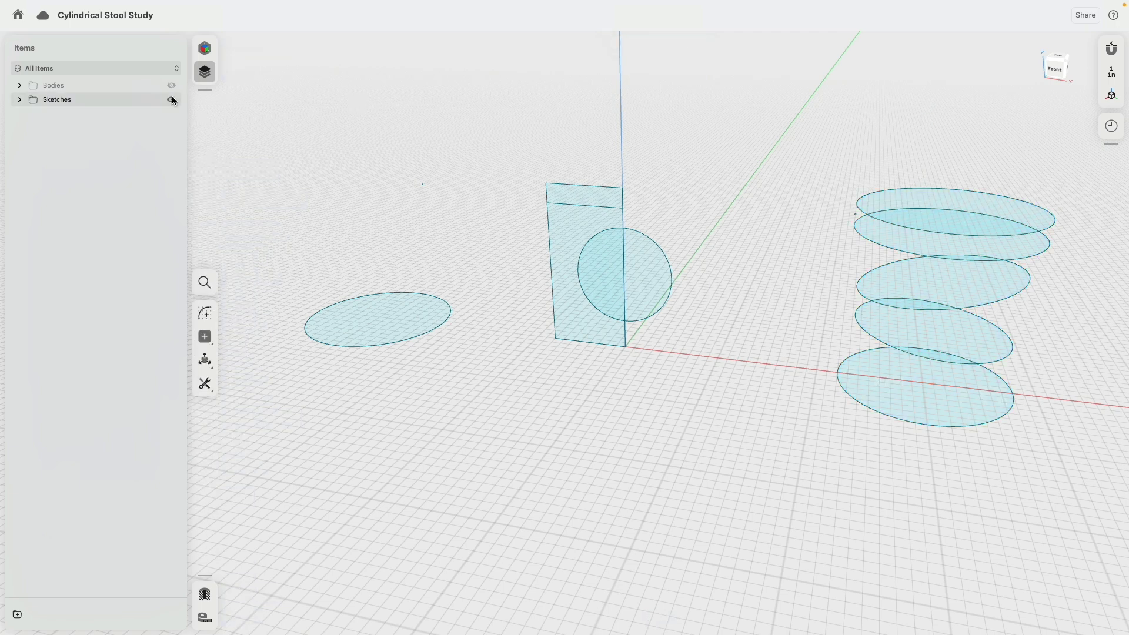
pyautogui.click(171, 100)
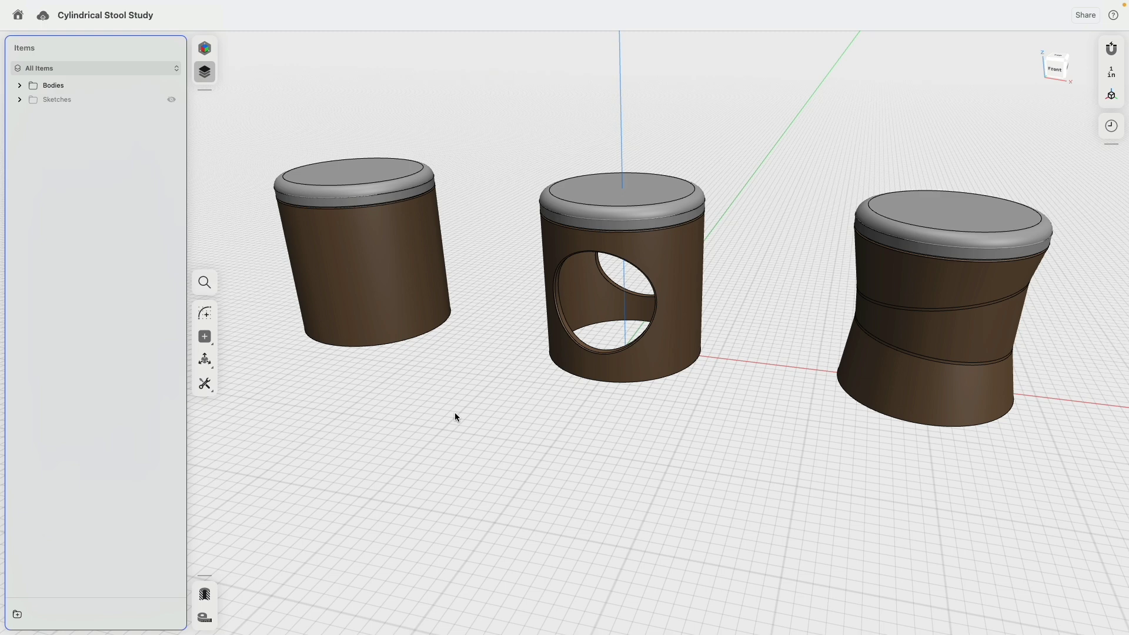
pyautogui.click(206, 385)
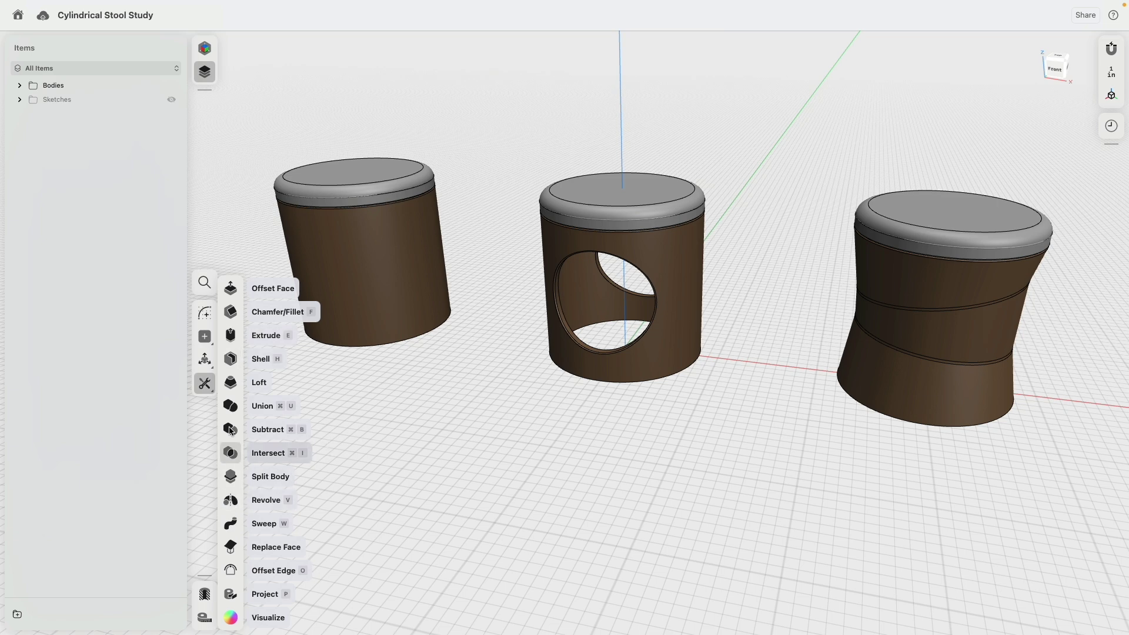
pyautogui.click(536, 494)
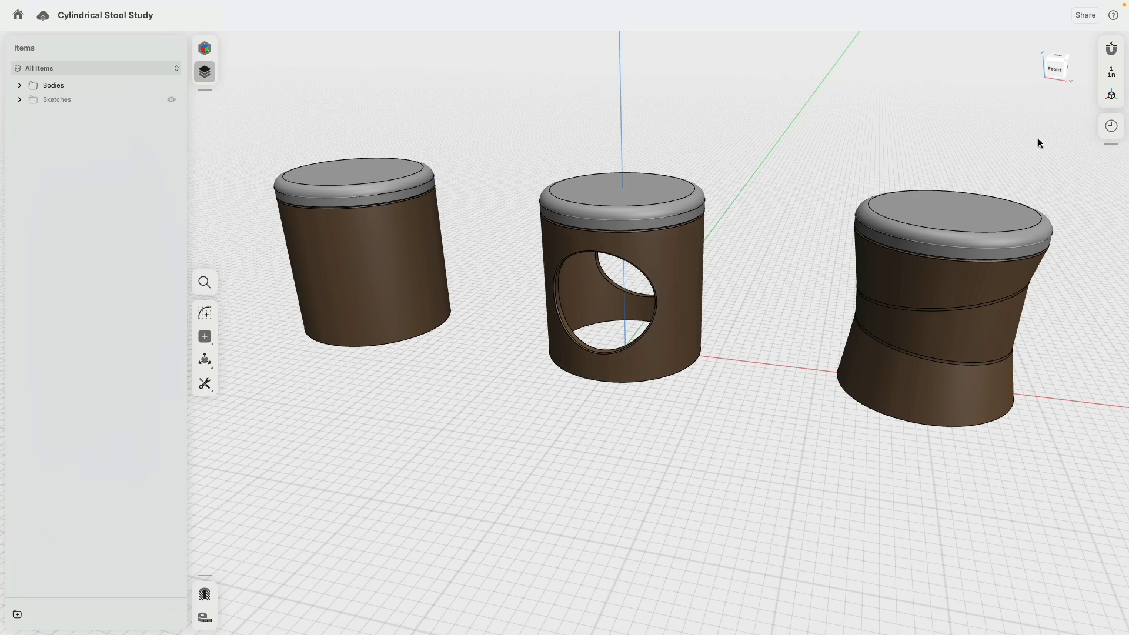
# Scroll through the stool model's step history, then close History and the Items panel.
pyautogui.click(1110, 125)
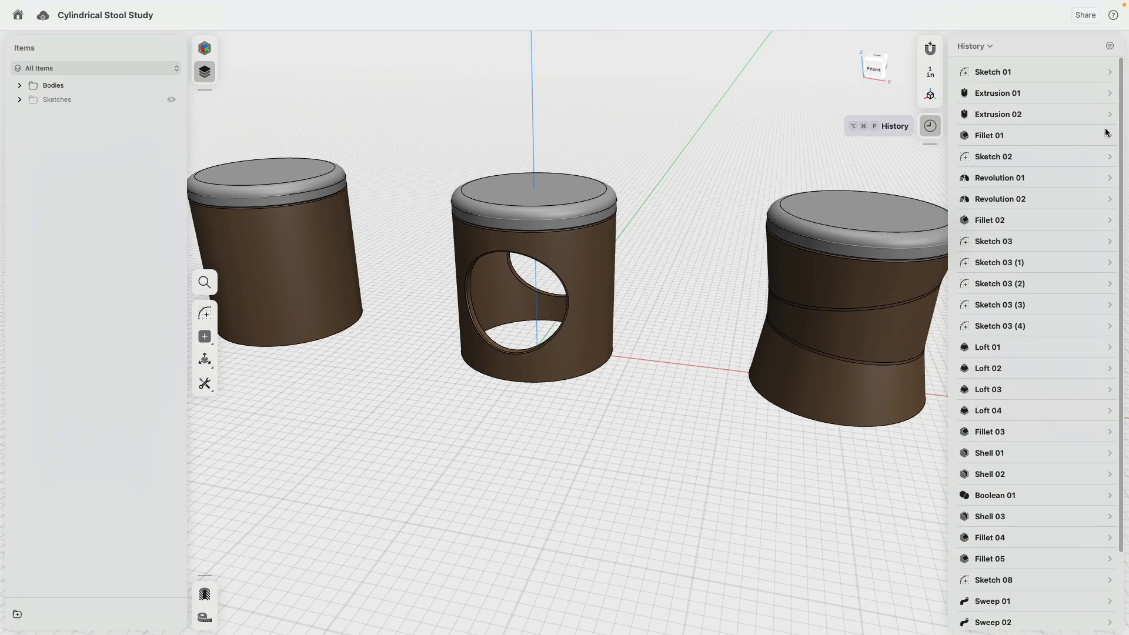
pyautogui.scroll(-3, 1096, 123)
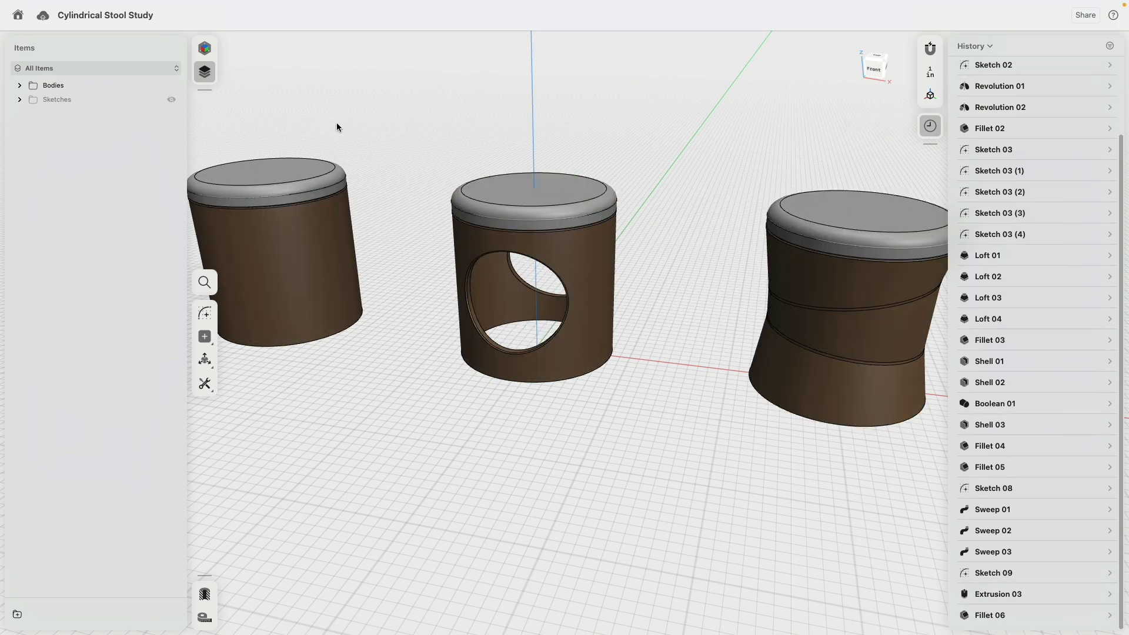
pyautogui.hscroll(-3, 351, 122)
pyautogui.click(930, 126)
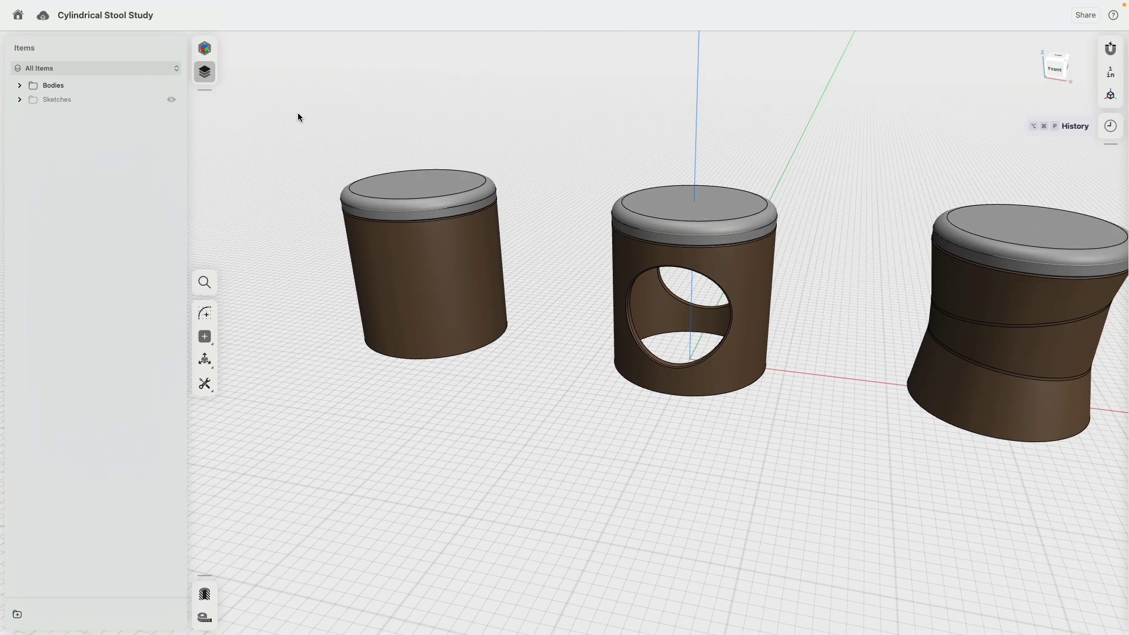
pyautogui.click(204, 72)
# Switch to the Visualization workspace and orbit to a low view of the stools.
pyautogui.click(22, 48)
pyautogui.click(43, 77)
pyautogui.click(930, 48)
pyautogui.moveTo(794, 285)
pyautogui.mouseDown(button='right')
pyautogui.moveTo(732, 327)
pyautogui.moveTo(572, 357)
pyautogui.moveTo(774, 378)
pyautogui.moveTo(683, 384)
pyautogui.mouseUp(button='right')
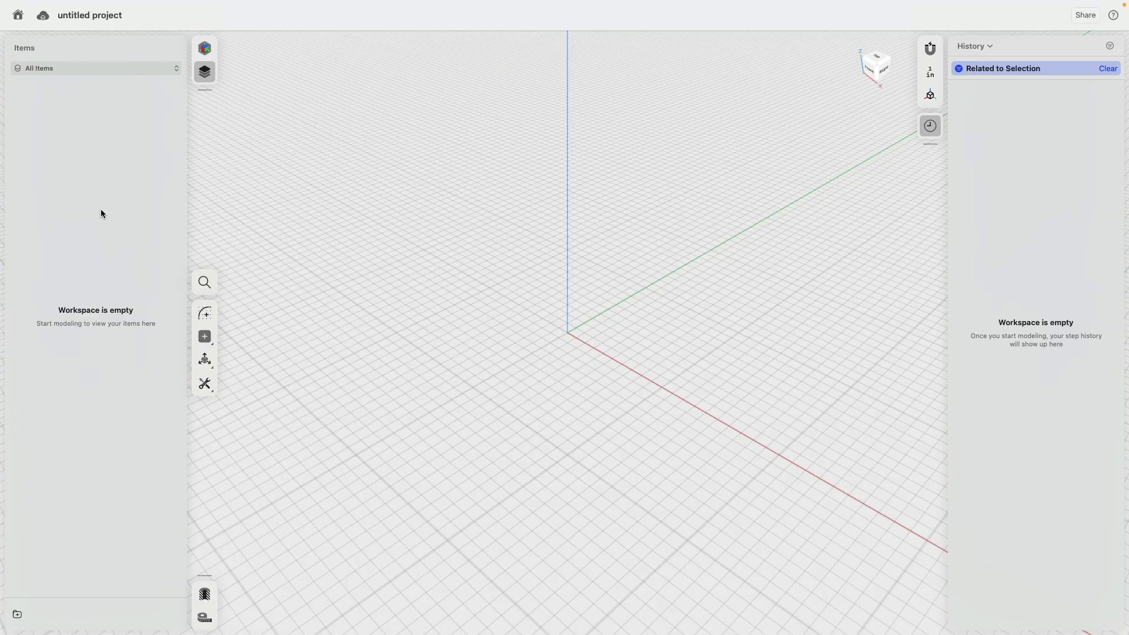
# Toggle the History and Items panels and check that measurement units are inches.
pyautogui.click(937, 126)
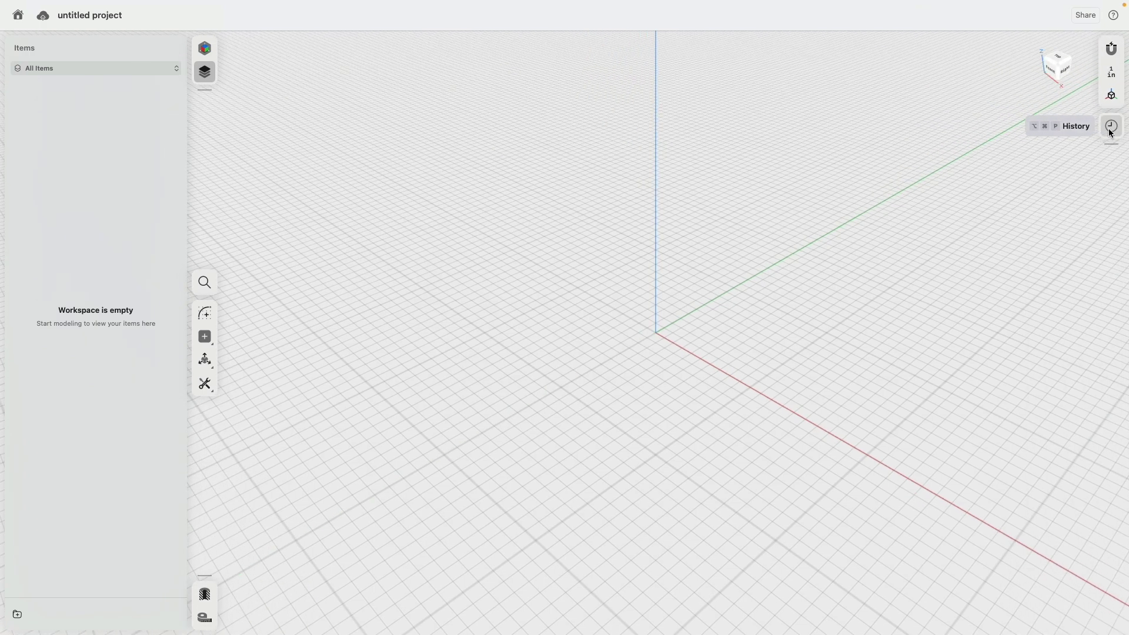
pyautogui.click(1110, 127)
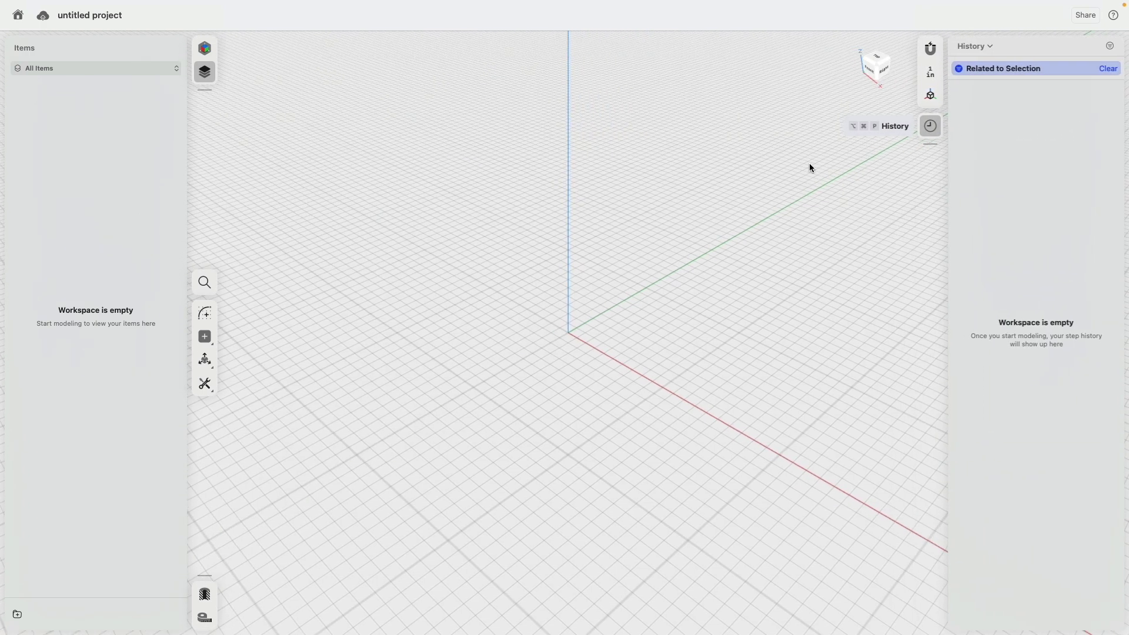
pyautogui.click(204, 71)
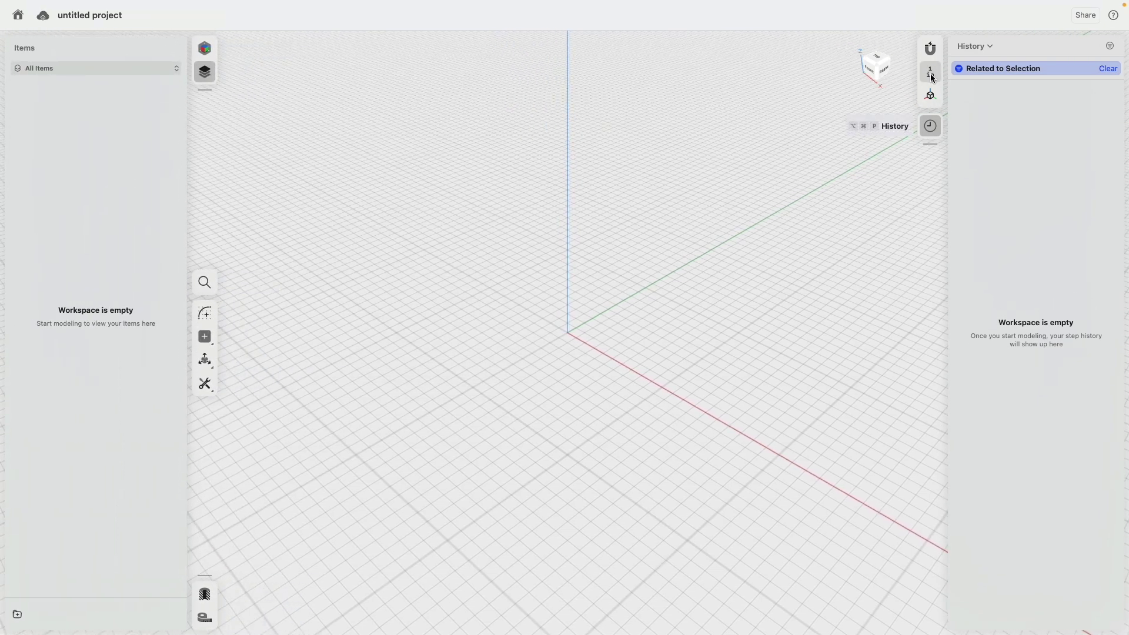
pyautogui.click(932, 79)
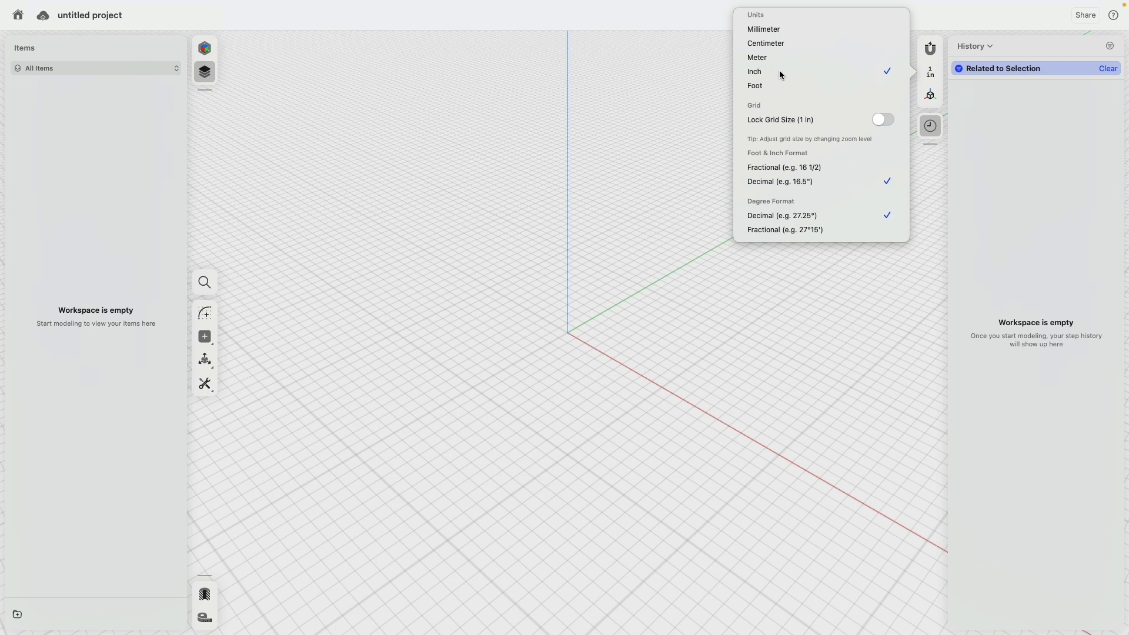
pyautogui.click(932, 77)
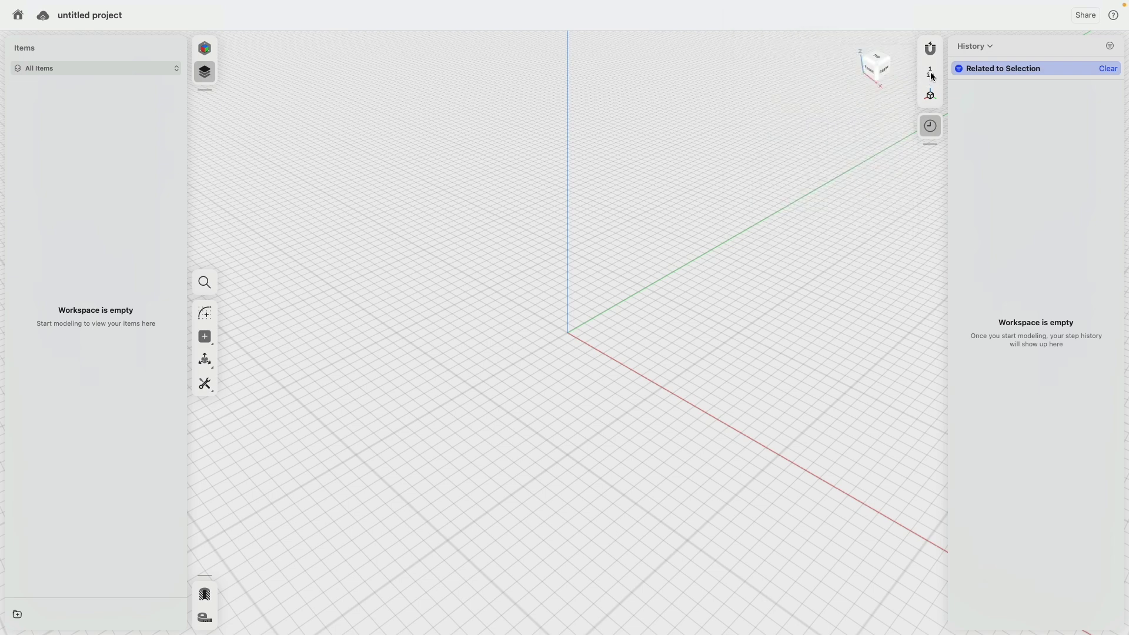
# Review the snapping options, all enabled, then switch to Top view.
pyautogui.click(930, 52)
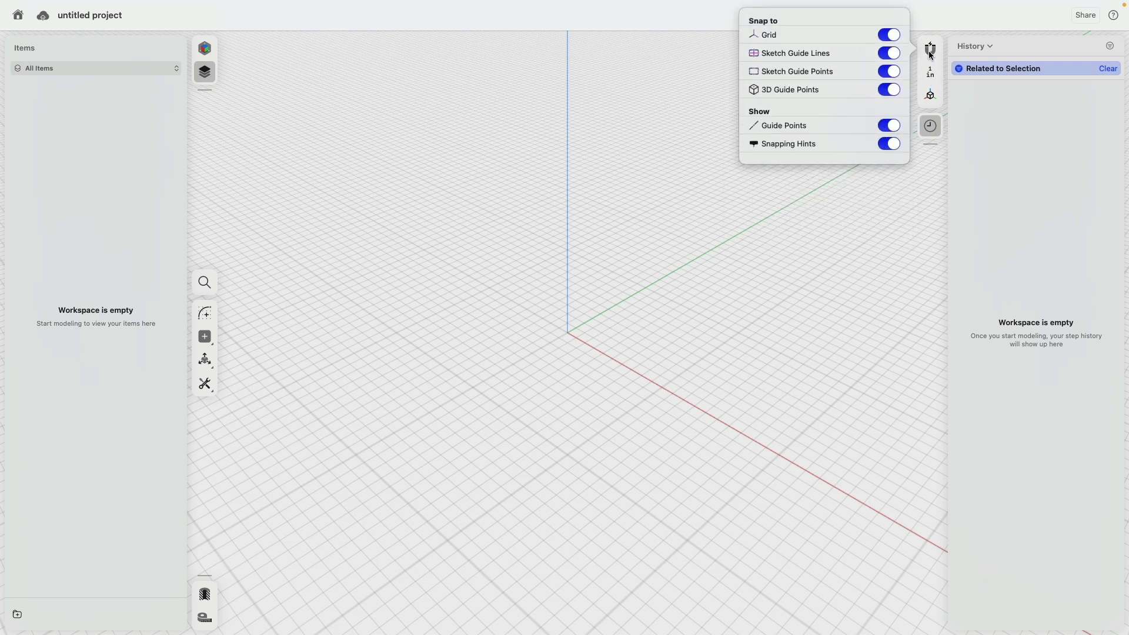
pyautogui.click(931, 54)
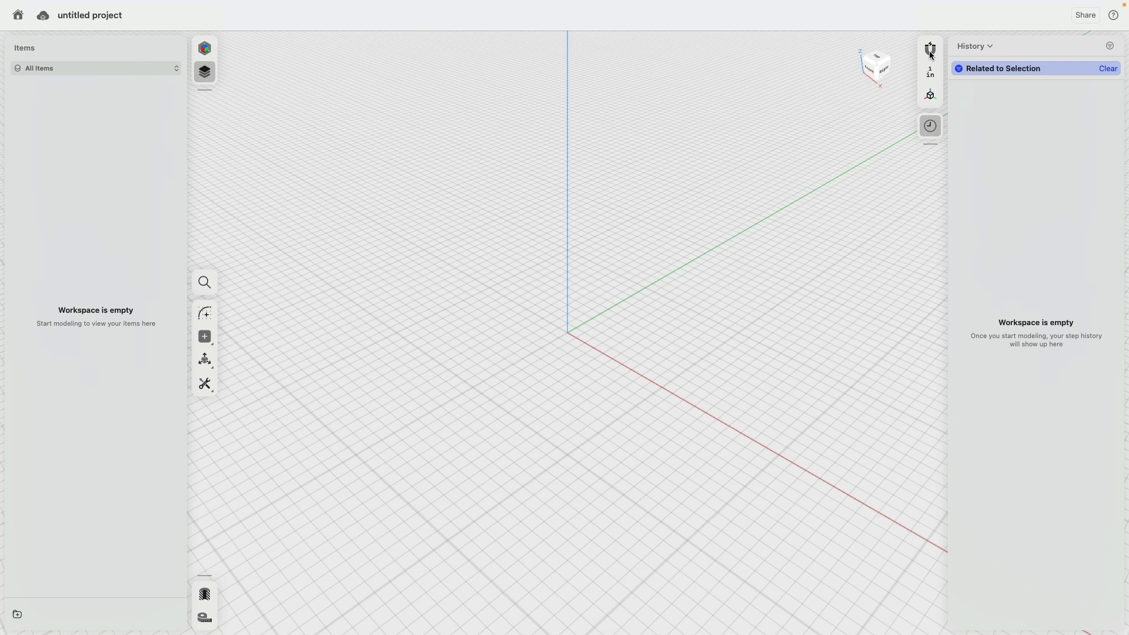
pyautogui.click(880, 59)
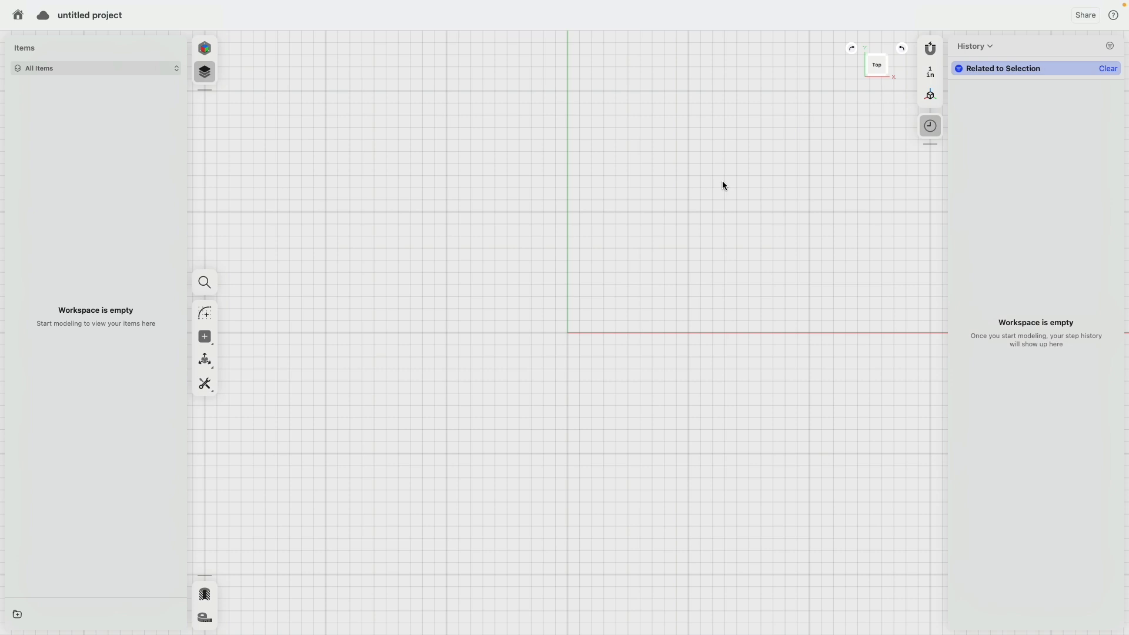
# Sketch a 16" diameter circle on the ground plane, centred on the X axis left of the origin.
pyautogui.click(204, 384)
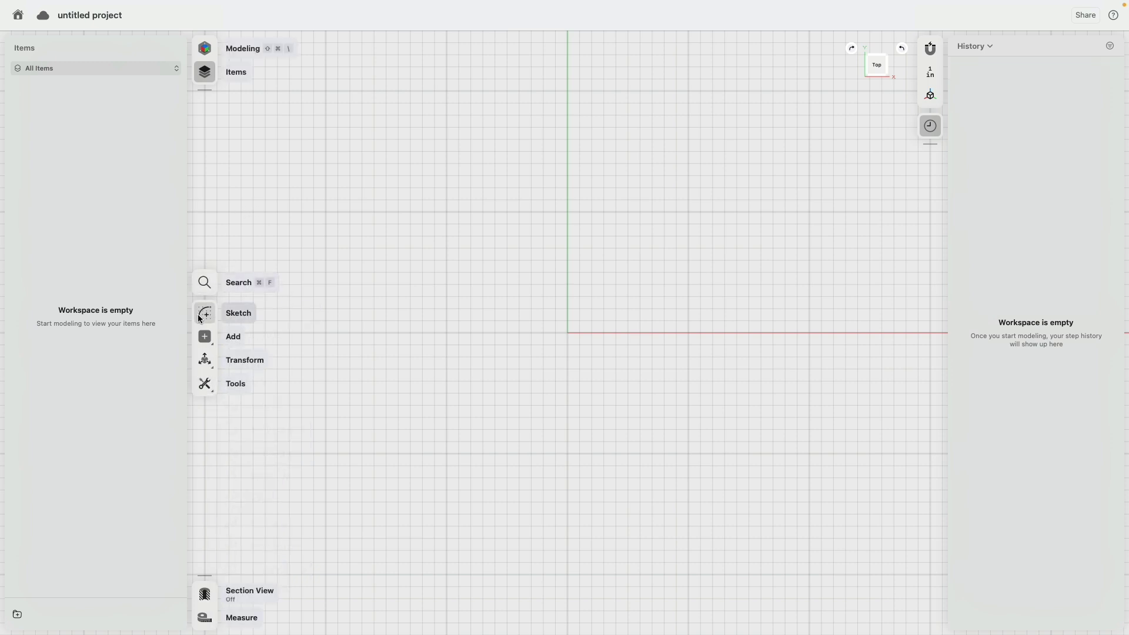
pyautogui.click(204, 317)
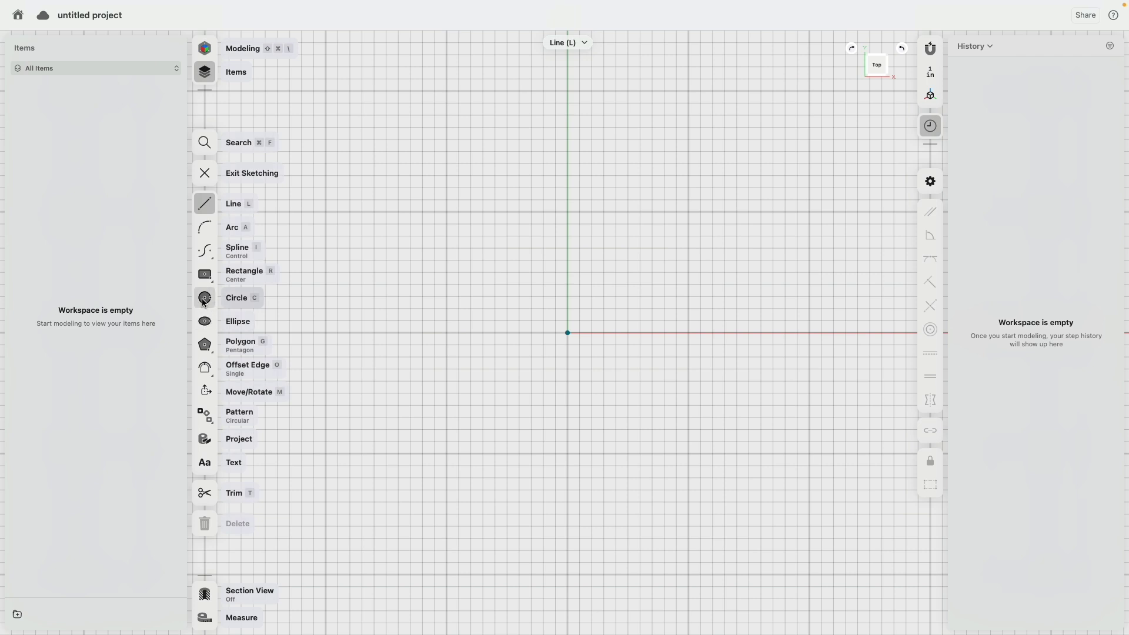
pyautogui.click(205, 296)
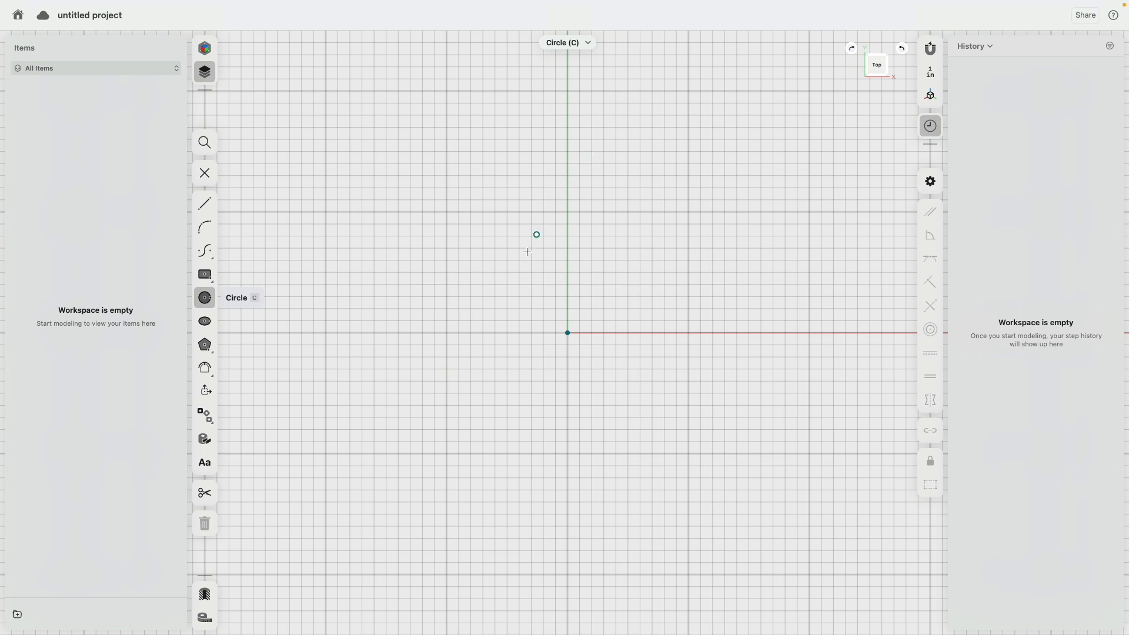
pyautogui.moveTo(313, 298); pyautogui.dragTo(559, 284, button='middle')
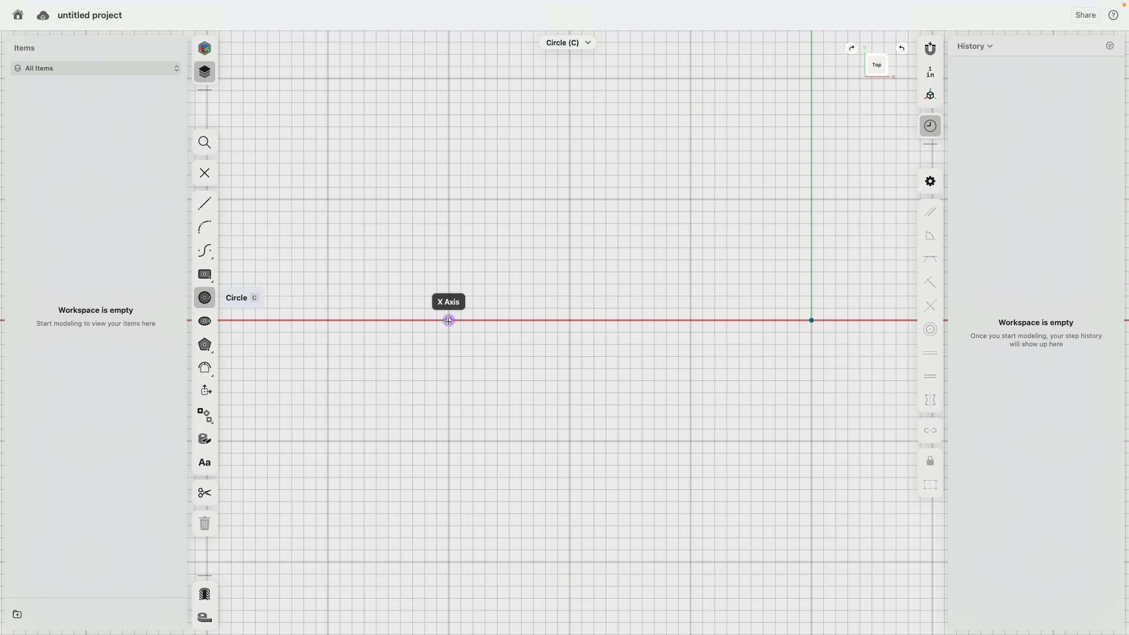
pyautogui.click(448, 321)
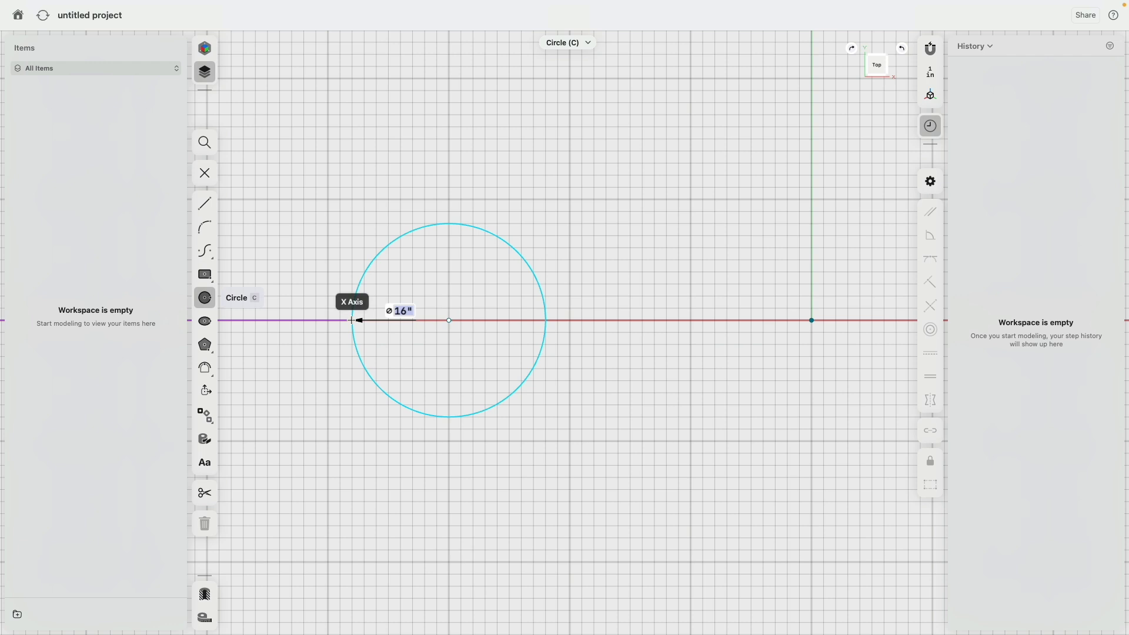
pyautogui.click(352, 320)
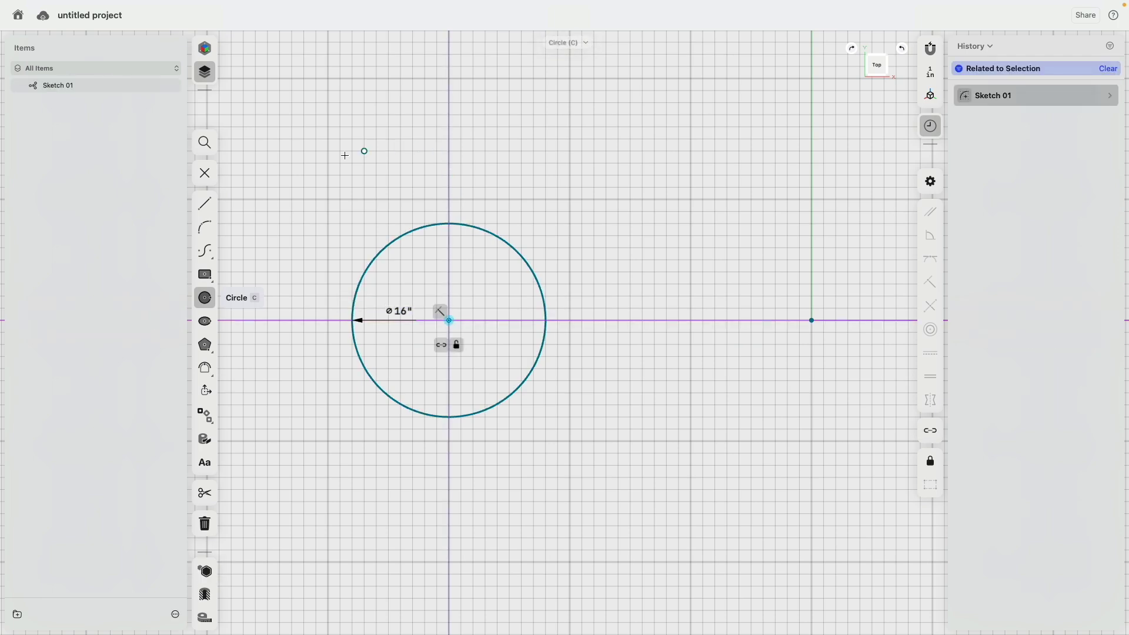
pyautogui.click(205, 173)
# Extrude the 16-inch circle 14 inches up into Body 01, then select its top face.
pyautogui.moveTo(573, 387); pyautogui.dragTo(548, 274, button='middle')
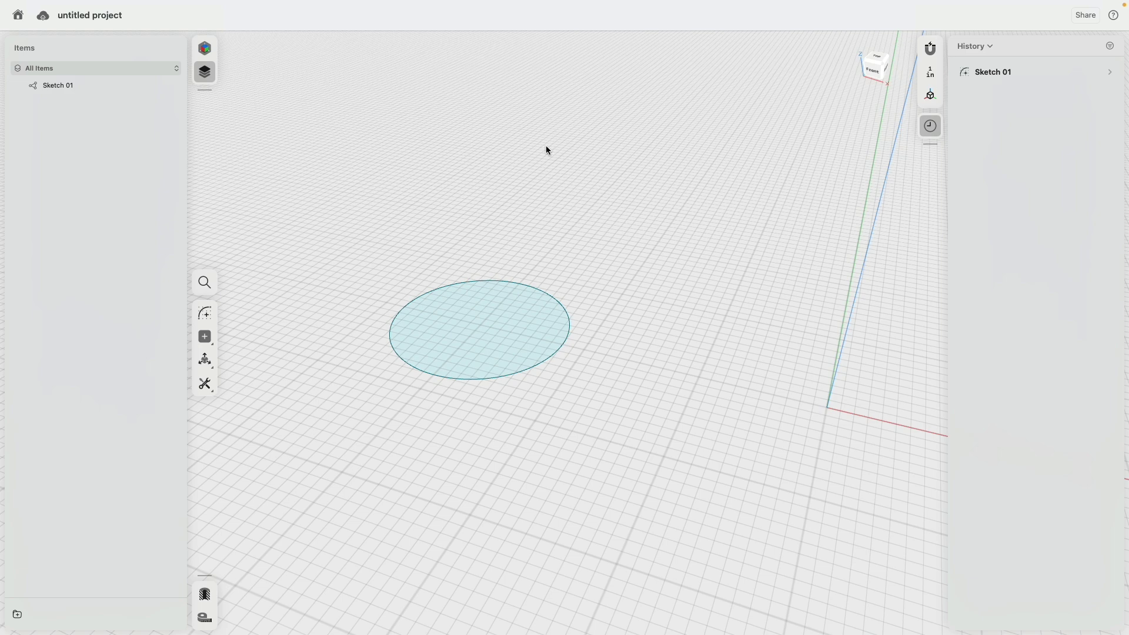
pyautogui.click(517, 314)
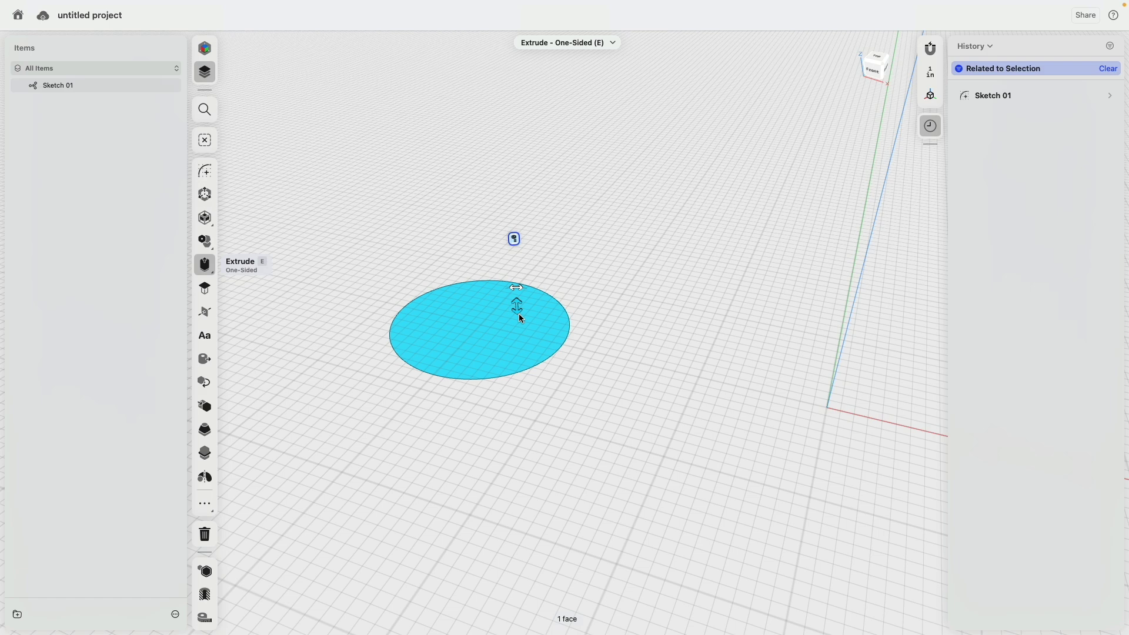
pyautogui.moveTo(521, 318); pyautogui.dragTo(466, 320)
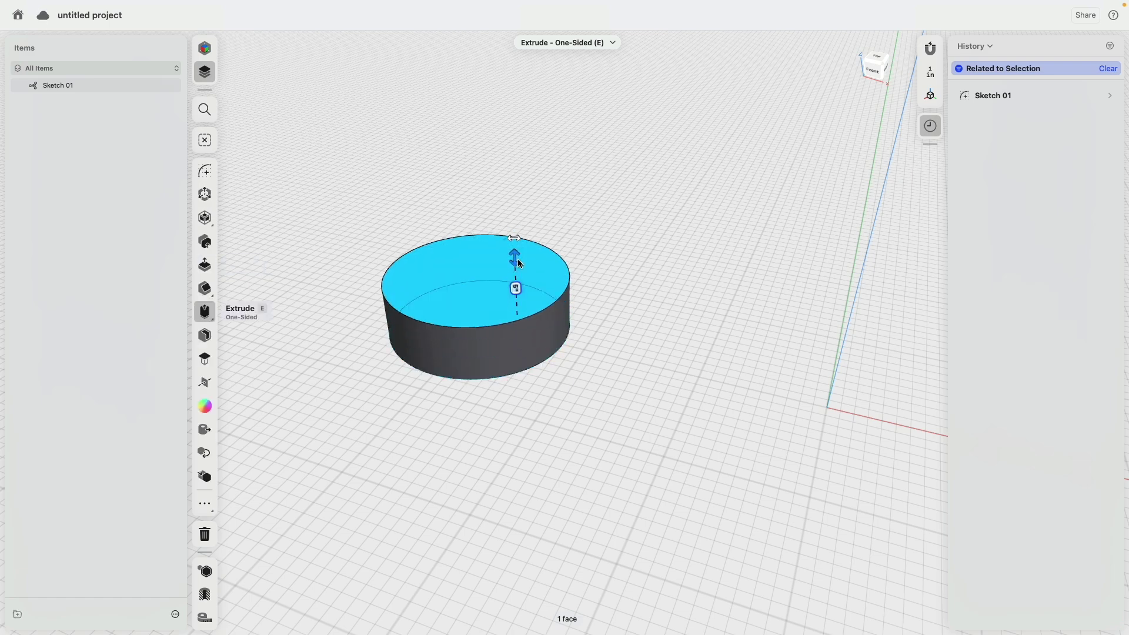
pyautogui.moveTo(520, 257); pyautogui.dragTo(514, 172)
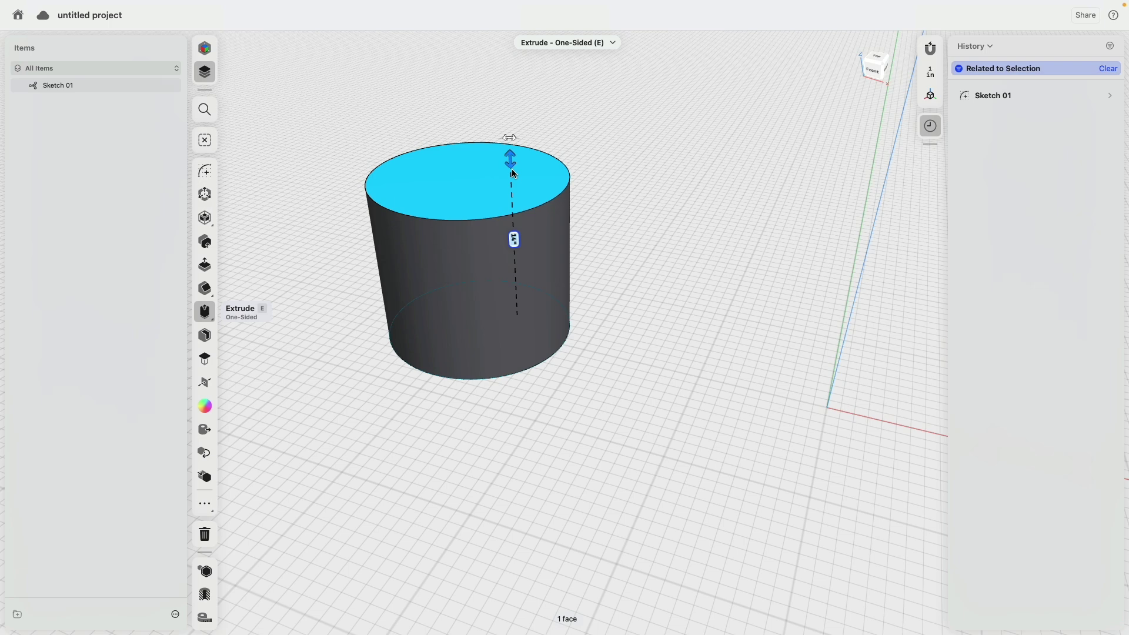
pyautogui.click(631, 175)
pyautogui.moveTo(613, 156); pyautogui.dragTo(605, 205, button='right')
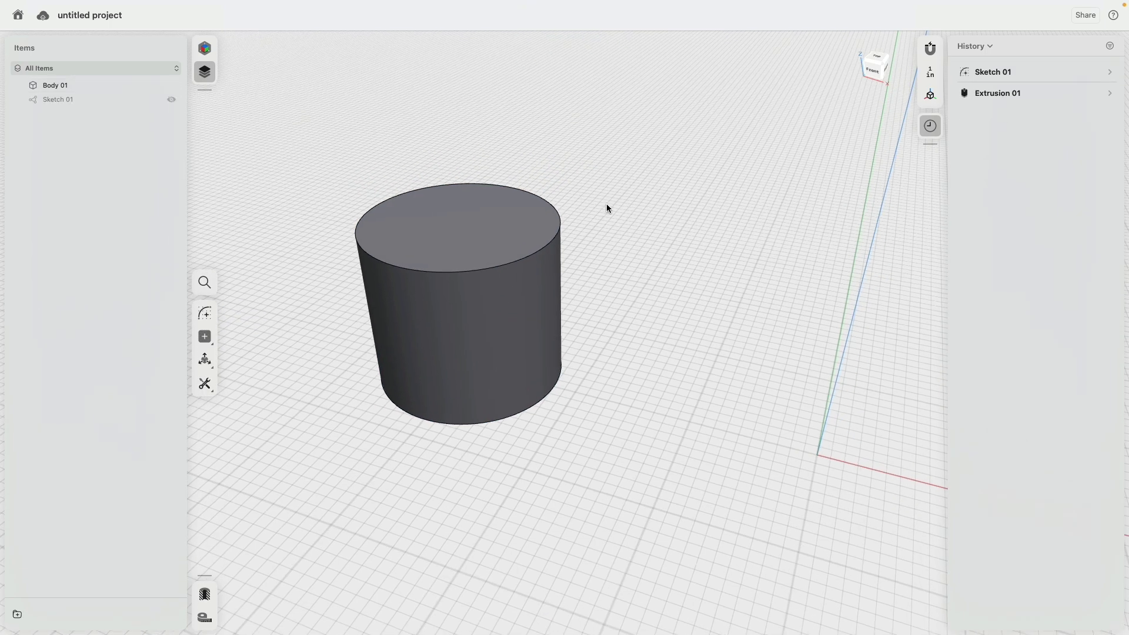
pyautogui.click(527, 298)
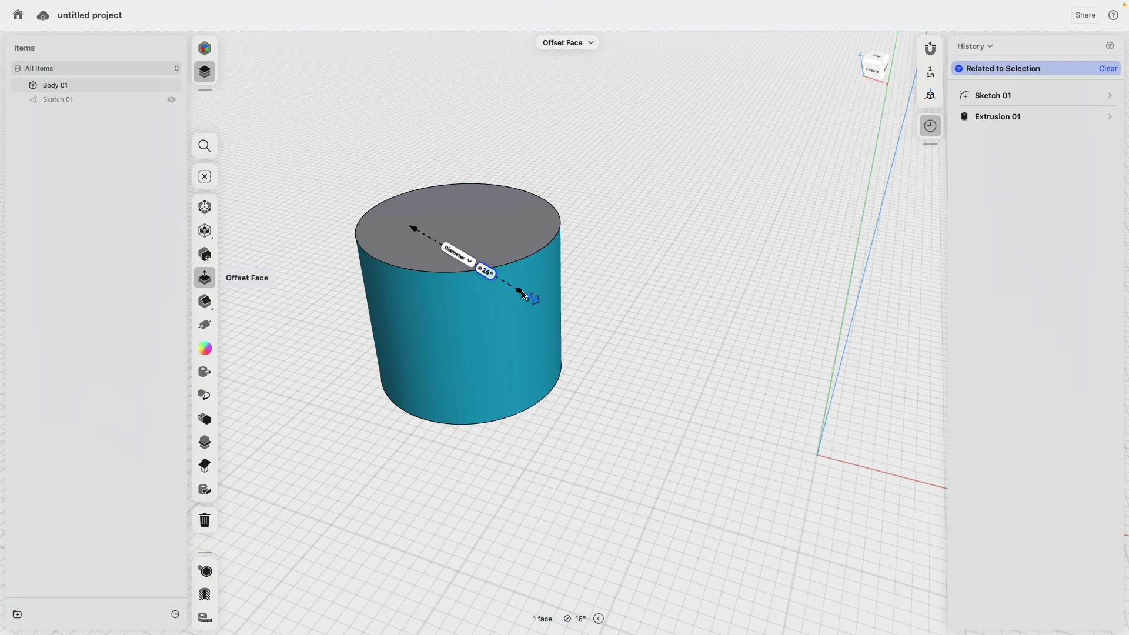
pyautogui.click(521, 221)
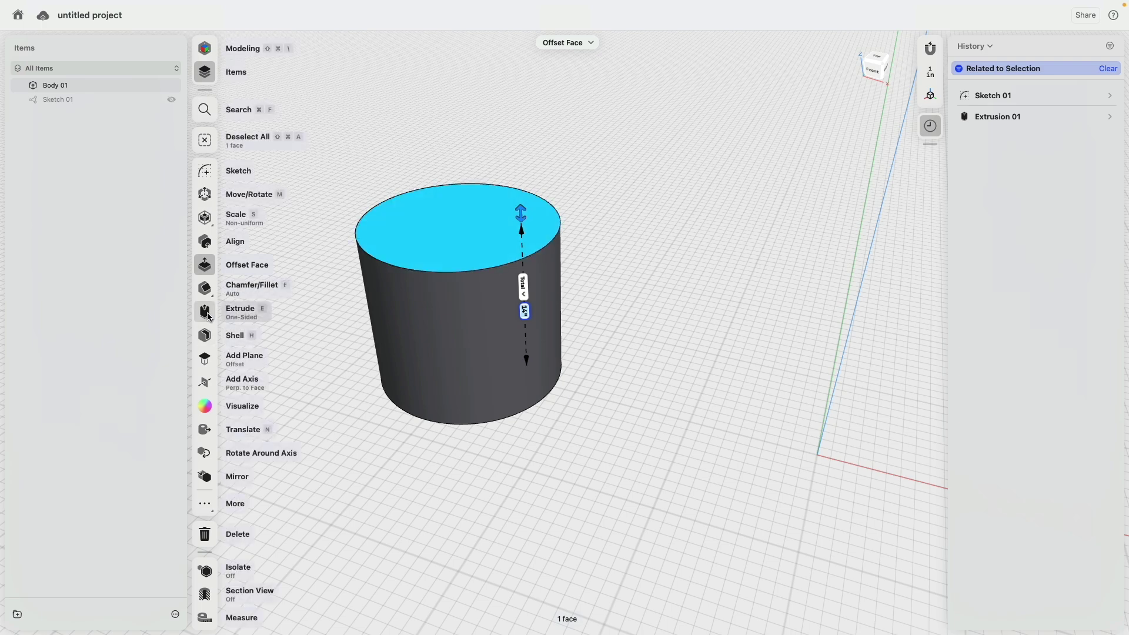
# Extrude the cylinder's top face 3 inches as a separate New Body band (Body 02).
pyautogui.click(210, 318)
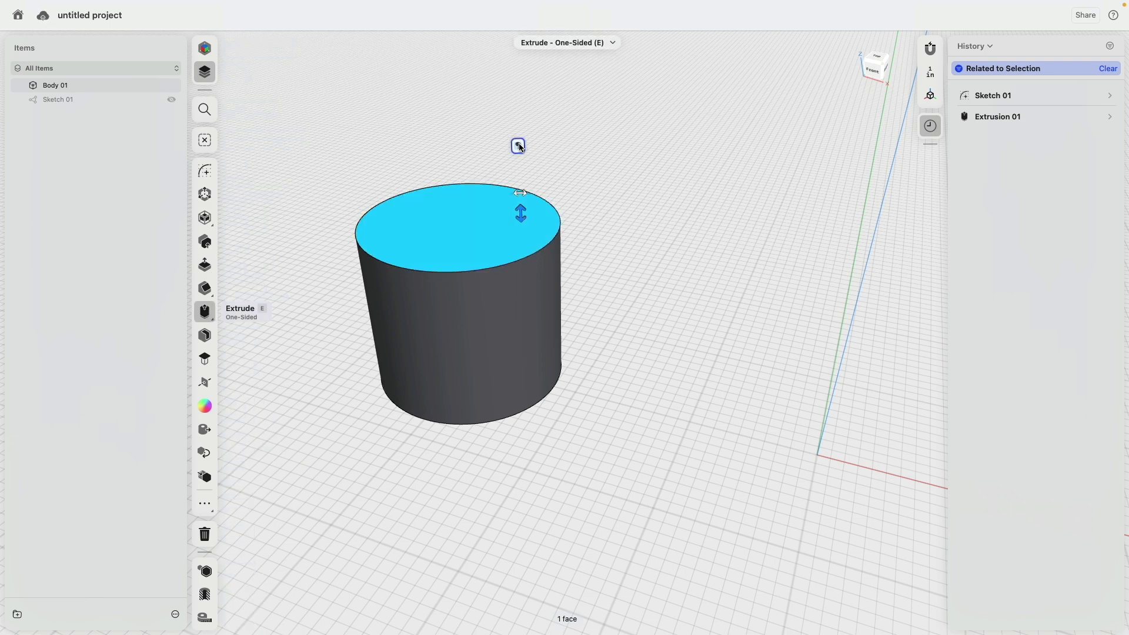
pyautogui.click(518, 196)
pyautogui.click(534, 165)
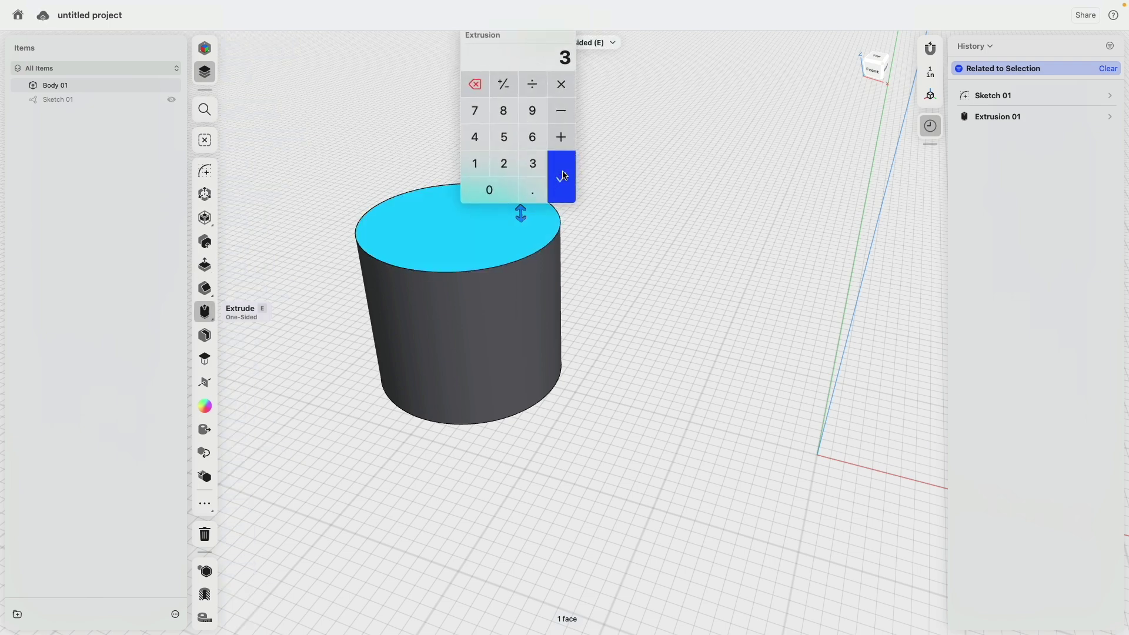
pyautogui.click(564, 179)
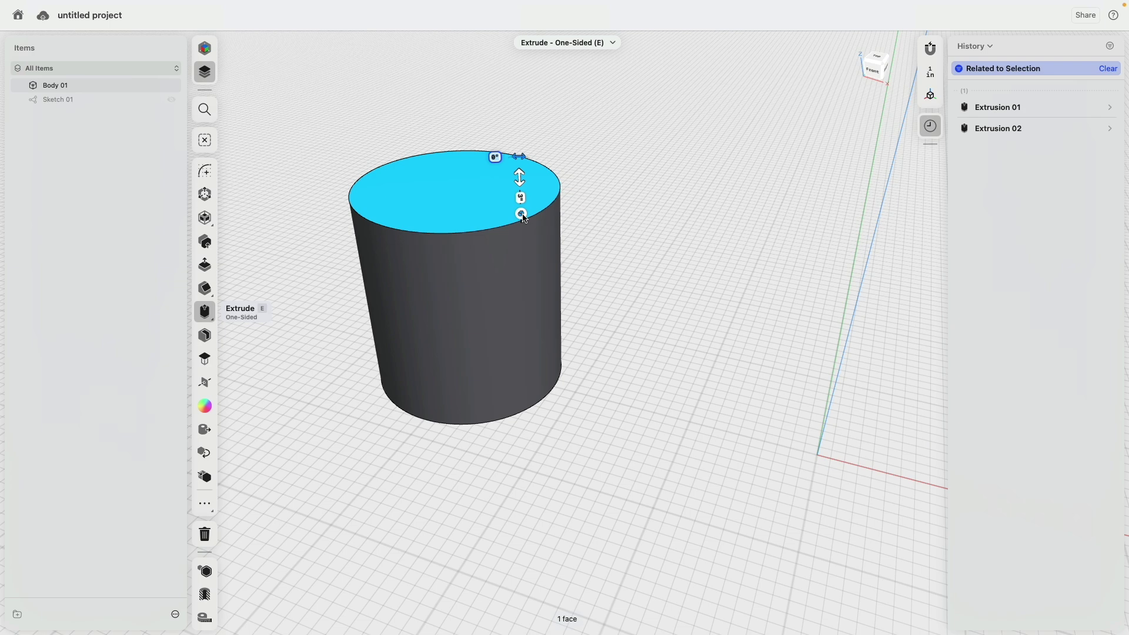
pyautogui.click(523, 216)
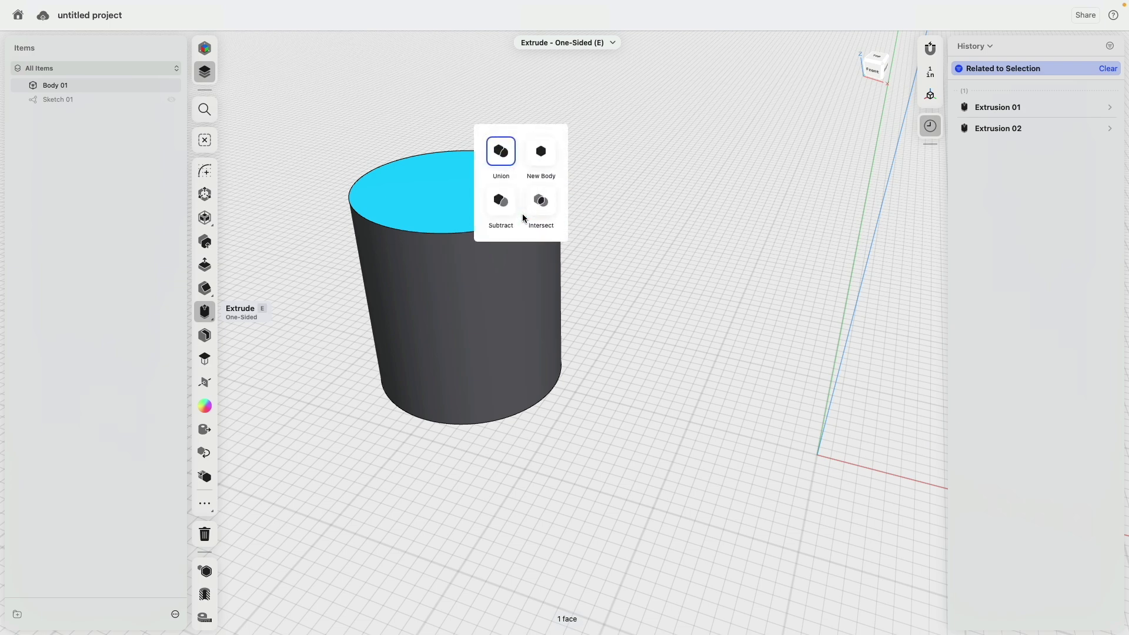
pyautogui.click(550, 159)
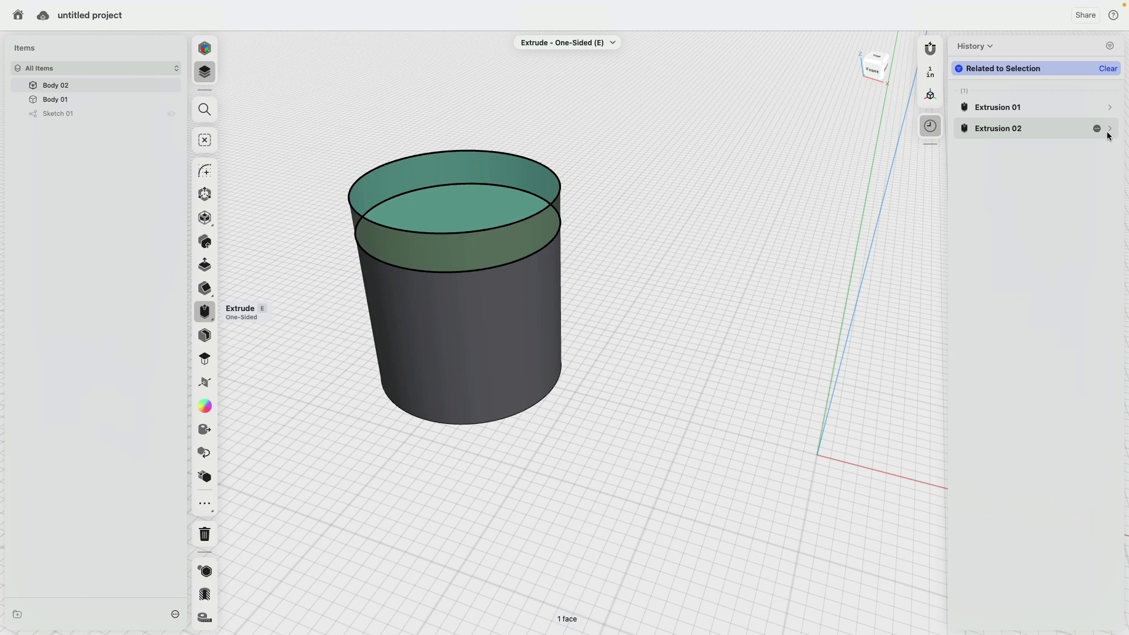
pyautogui.click(1109, 136)
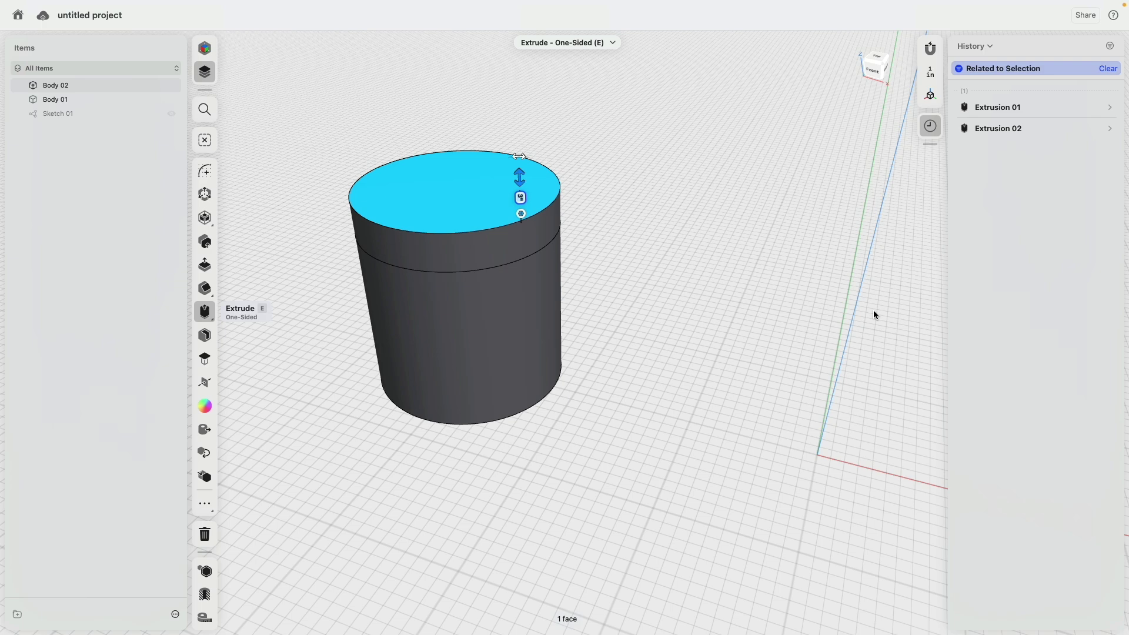
# Try Extrusion 01's distance at 10 inches, expand Extrusion 02, then restore the height to 14.
pyautogui.click(1110, 108)
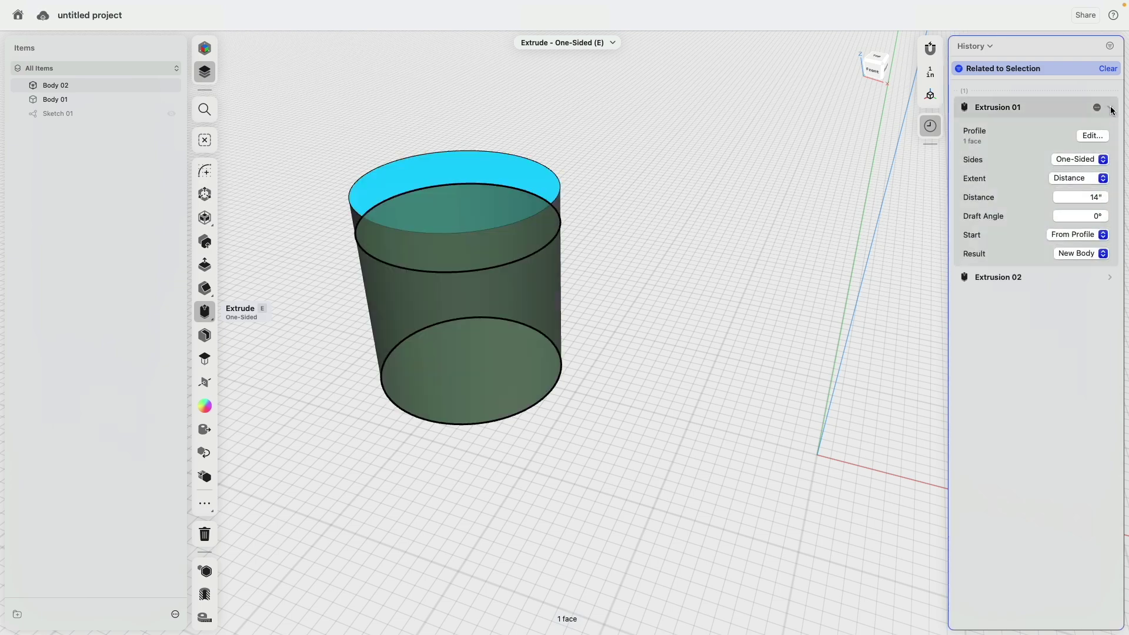
pyautogui.click(1094, 198)
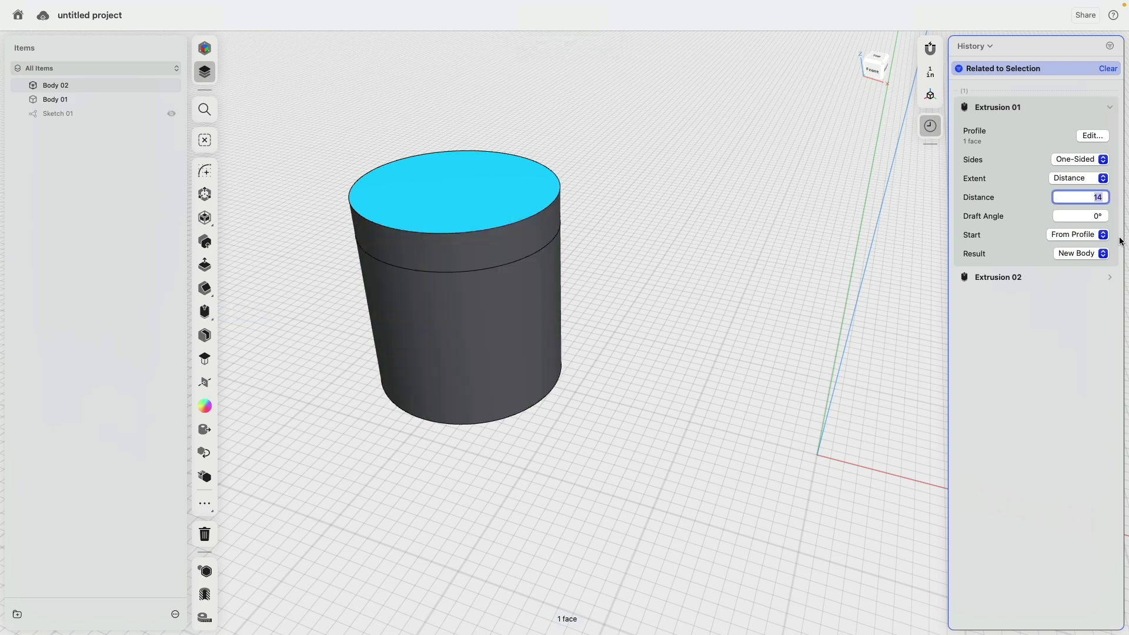
pyautogui.write('10')
pyautogui.press('Return')
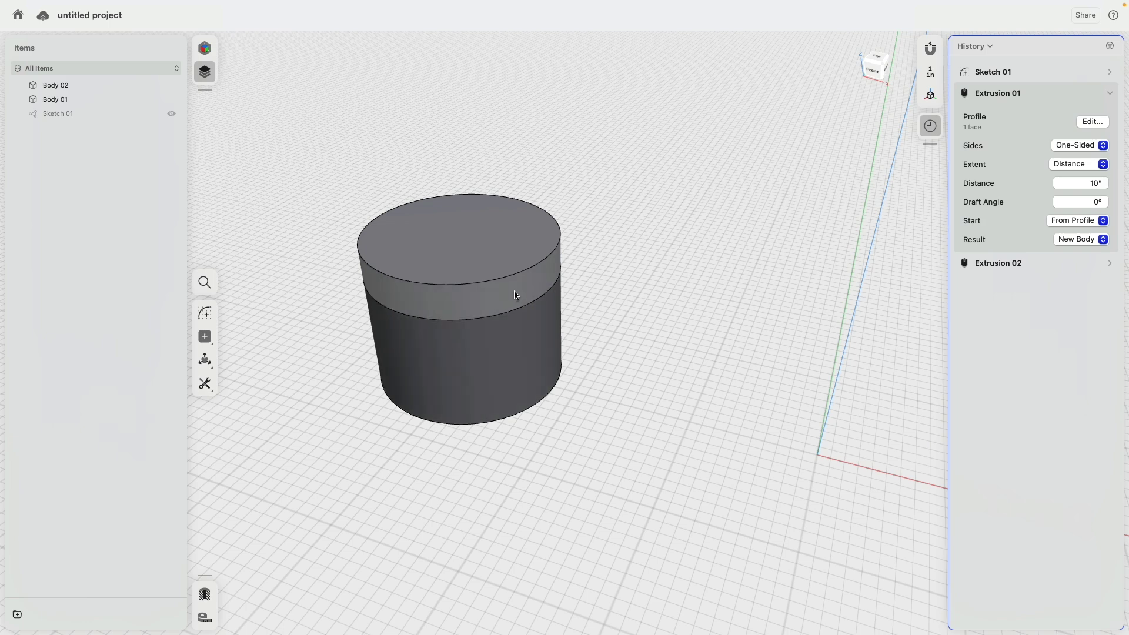
pyautogui.click(1110, 263)
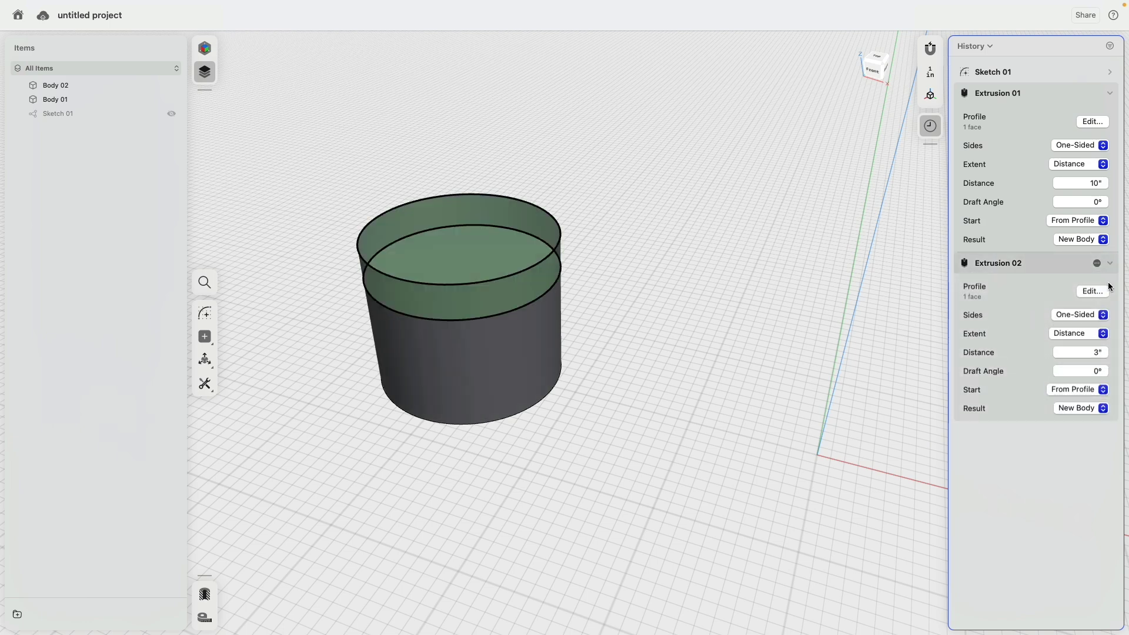
pyautogui.click(1093, 184)
pyautogui.write('14')
pyautogui.press('Return')
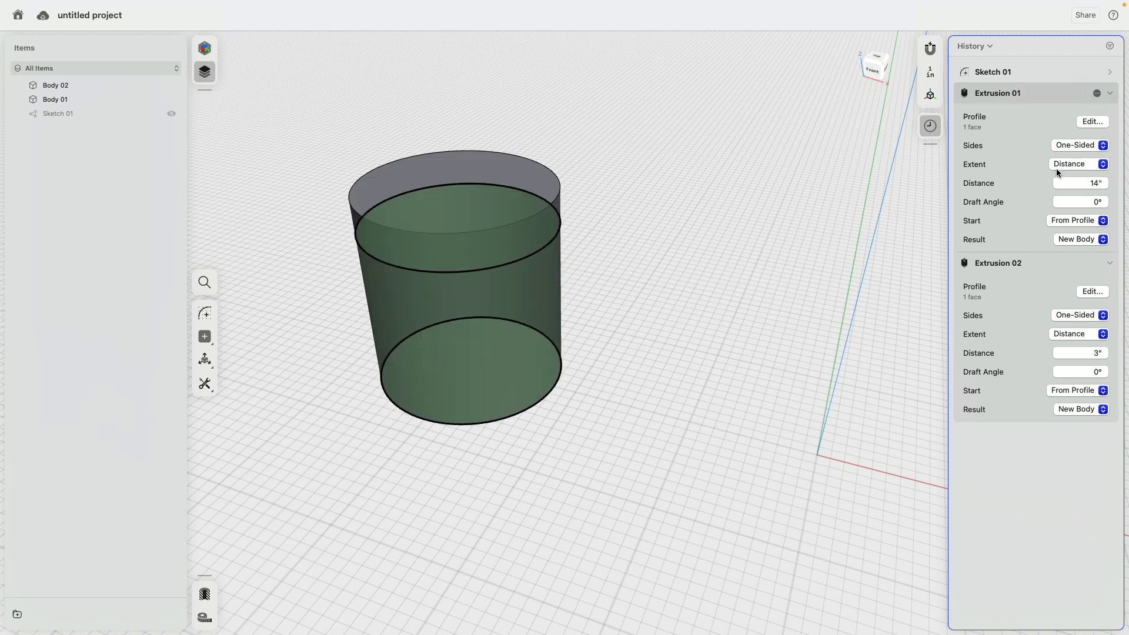
pyautogui.click(1089, 411)
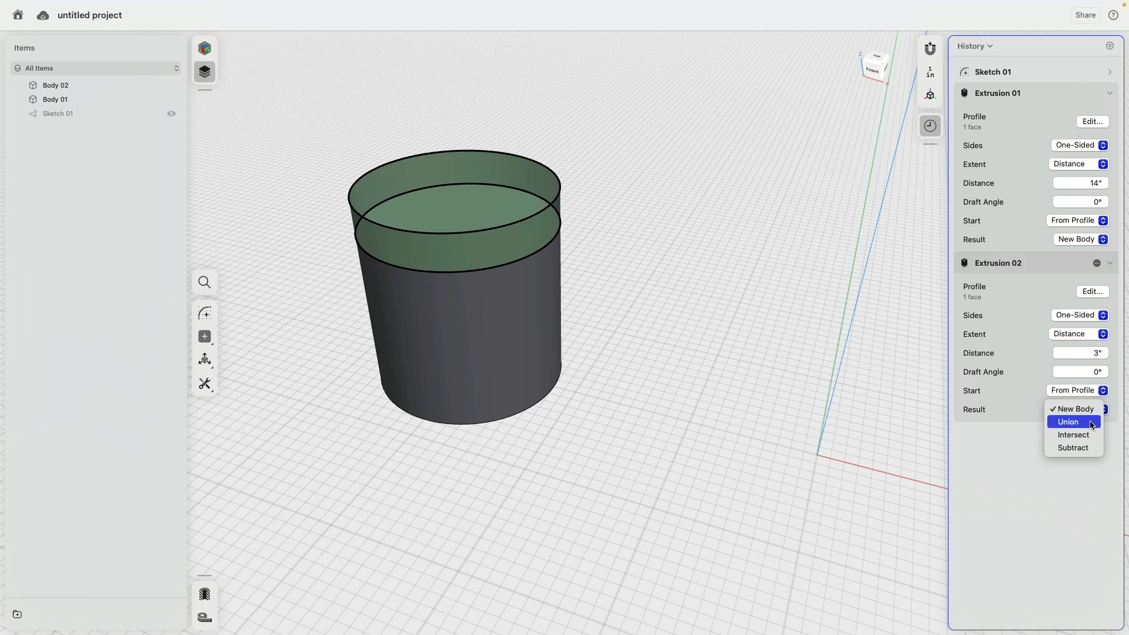
pyautogui.click(1091, 423)
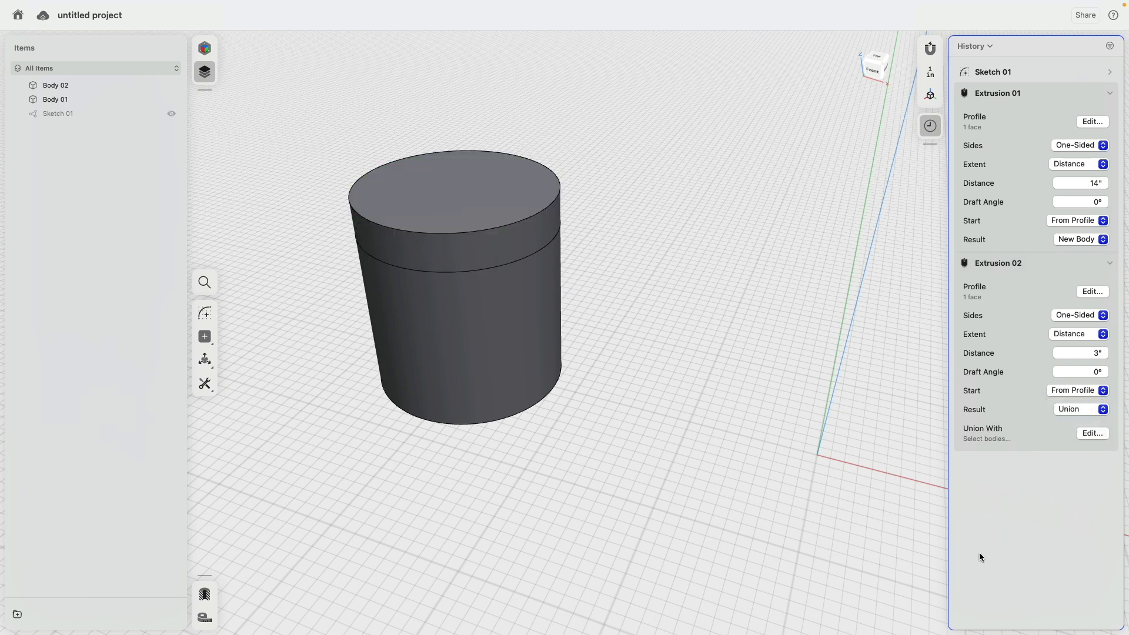
pyautogui.click(1093, 434)
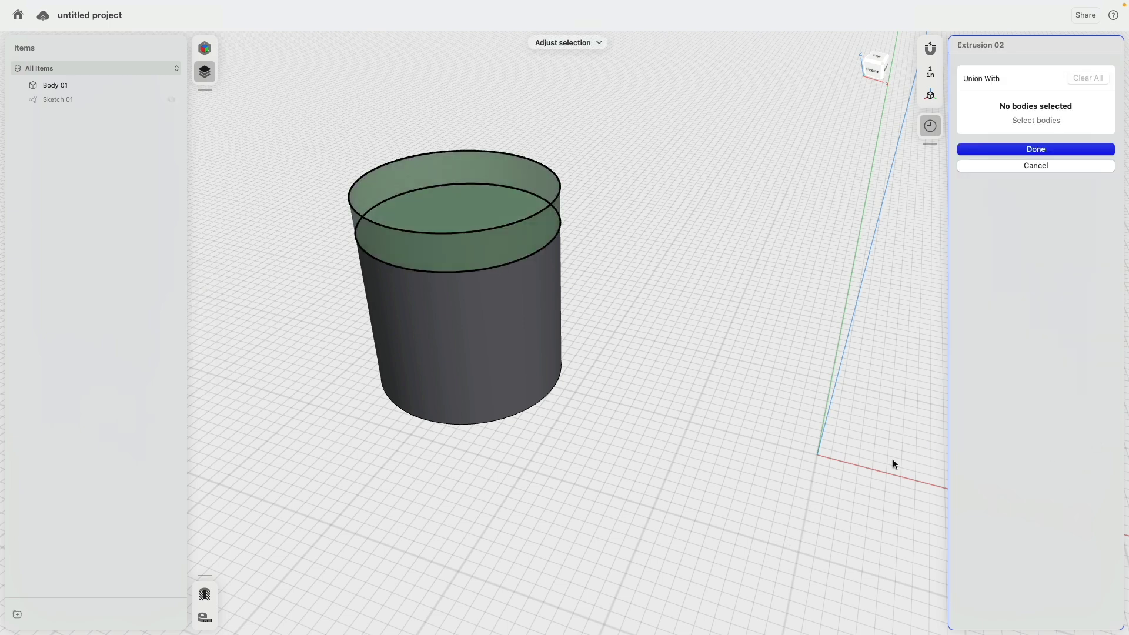
pyautogui.click(472, 323)
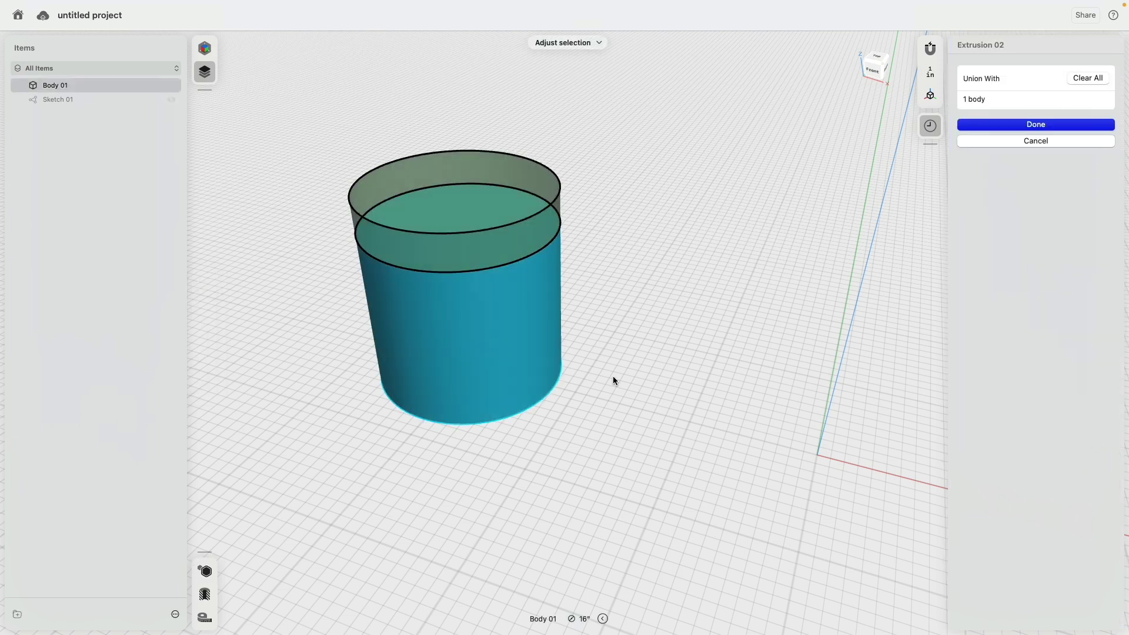
pyautogui.click(1012, 126)
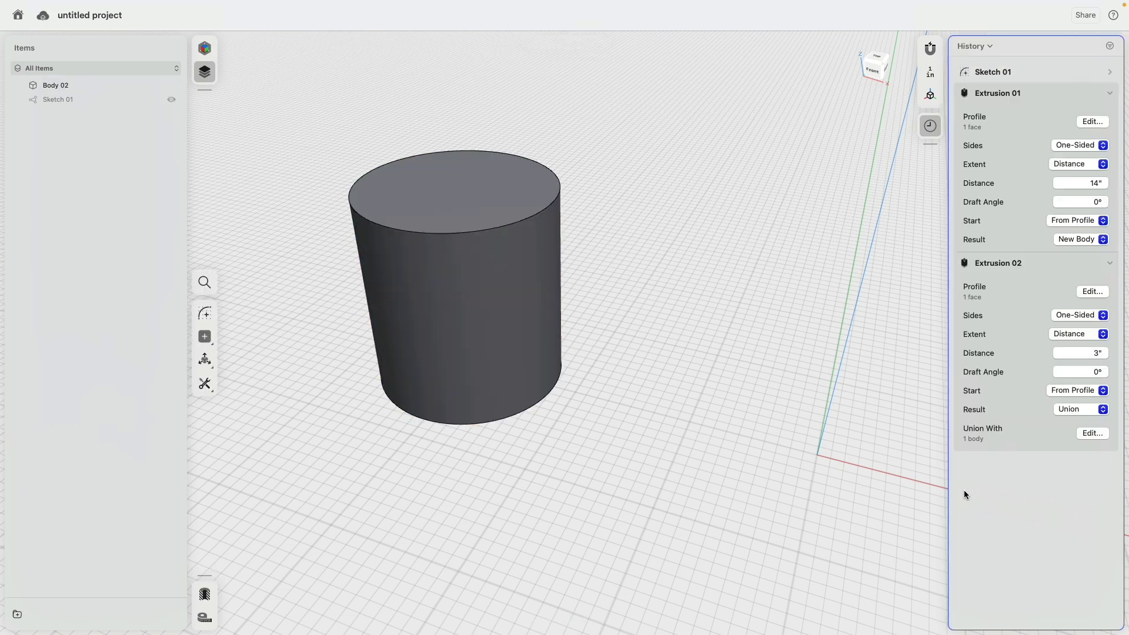
pyautogui.click(1071, 411)
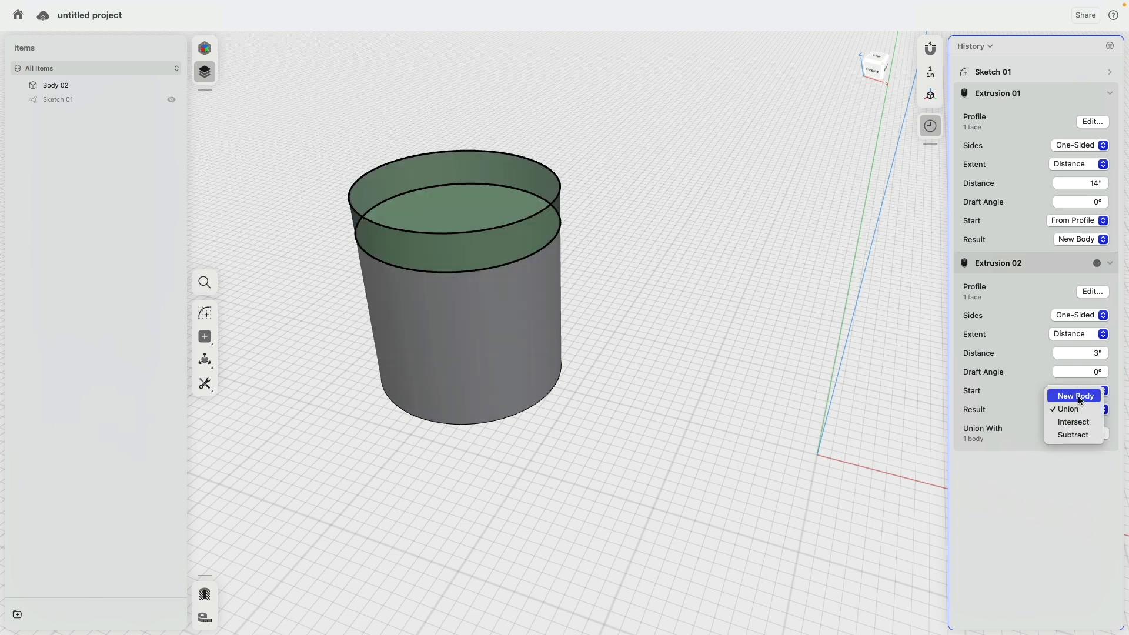
pyautogui.click(1078, 396)
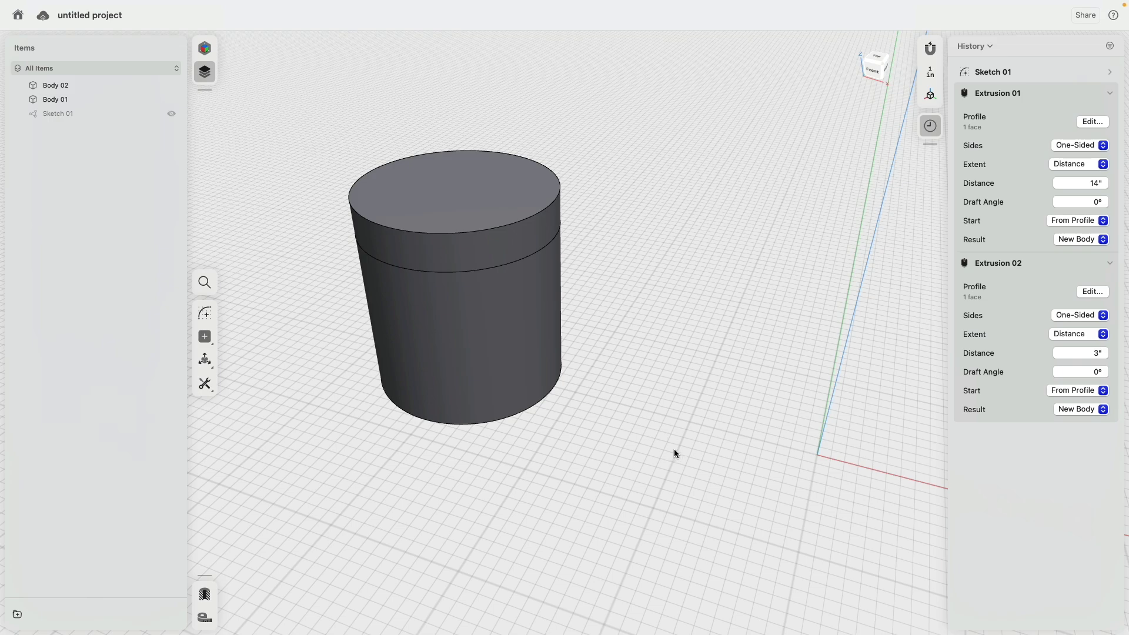
pyautogui.moveTo(630, 442)
pyautogui.mouseDown(button='right')
pyautogui.moveTo(643, 353)
pyautogui.moveTo(659, 414)
pyautogui.mouseUp(button='right')
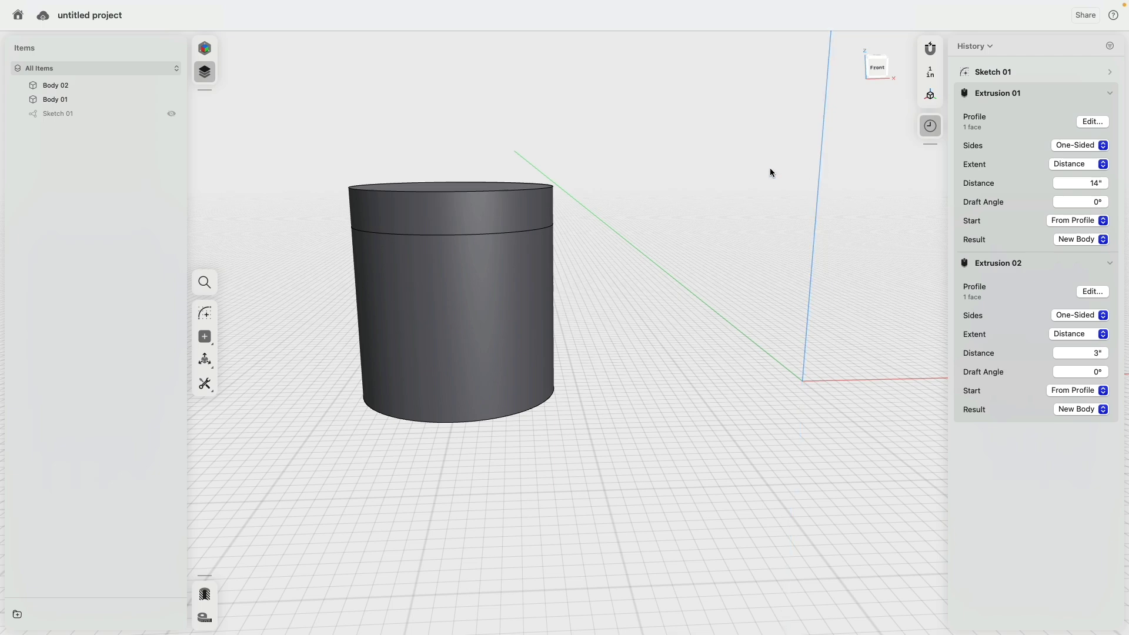
# In Front view, draw an 8-by-17-inch rectangle of lines starting from the origin.
pyautogui.click(875, 69)
pyautogui.moveTo(733, 297); pyautogui.dragTo(607, 293, button='middle')
pyautogui.click(205, 314)
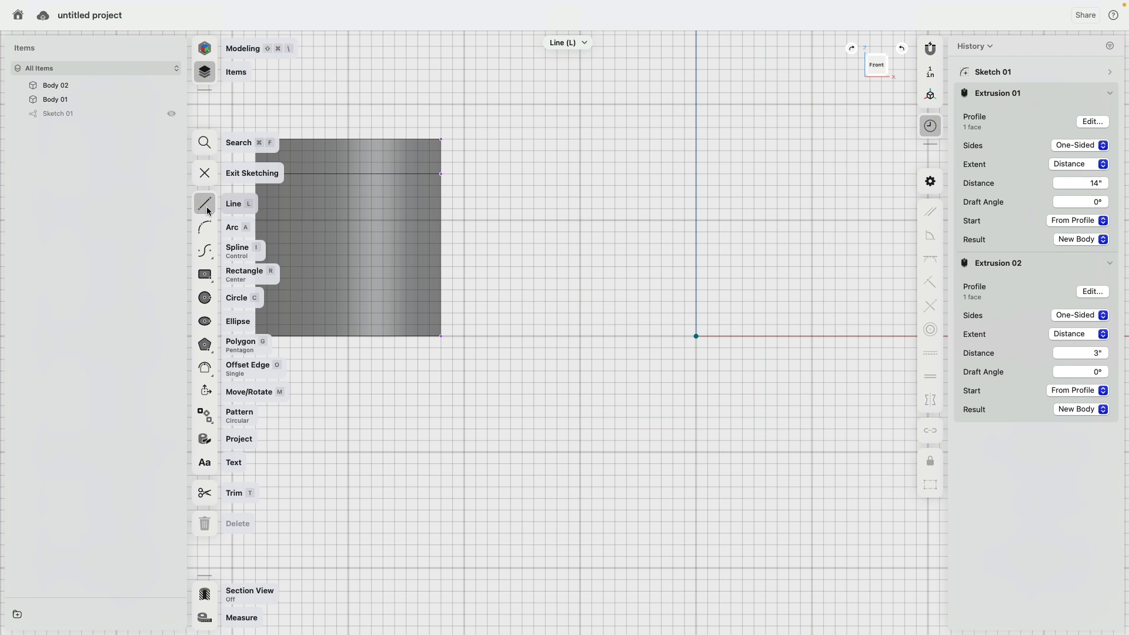
pyautogui.click(696, 336)
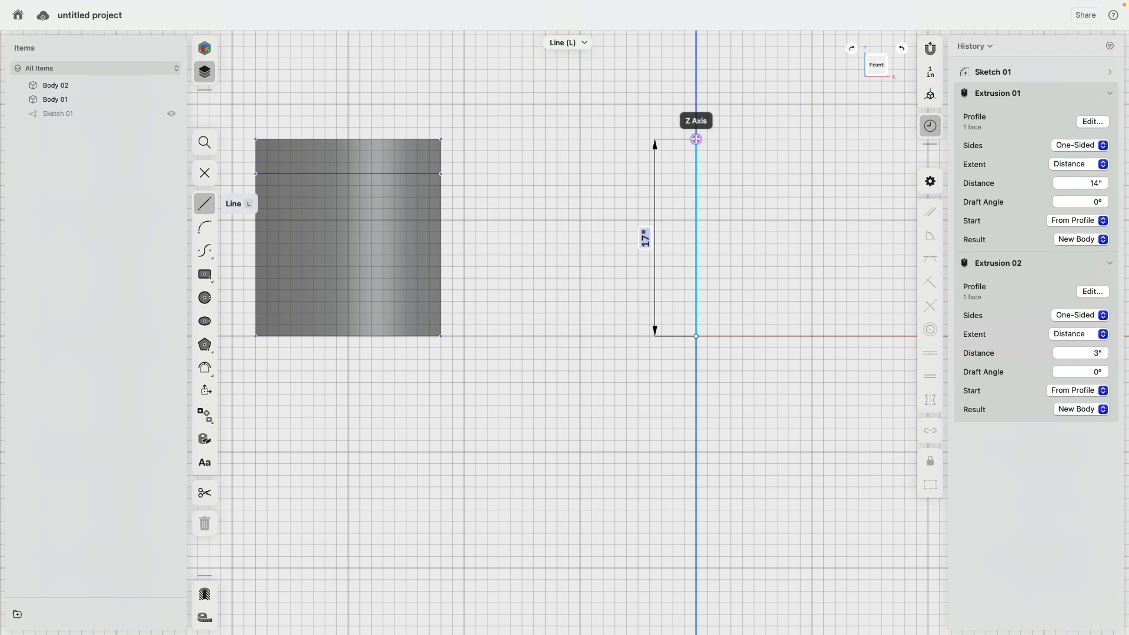
pyautogui.click(696, 139)
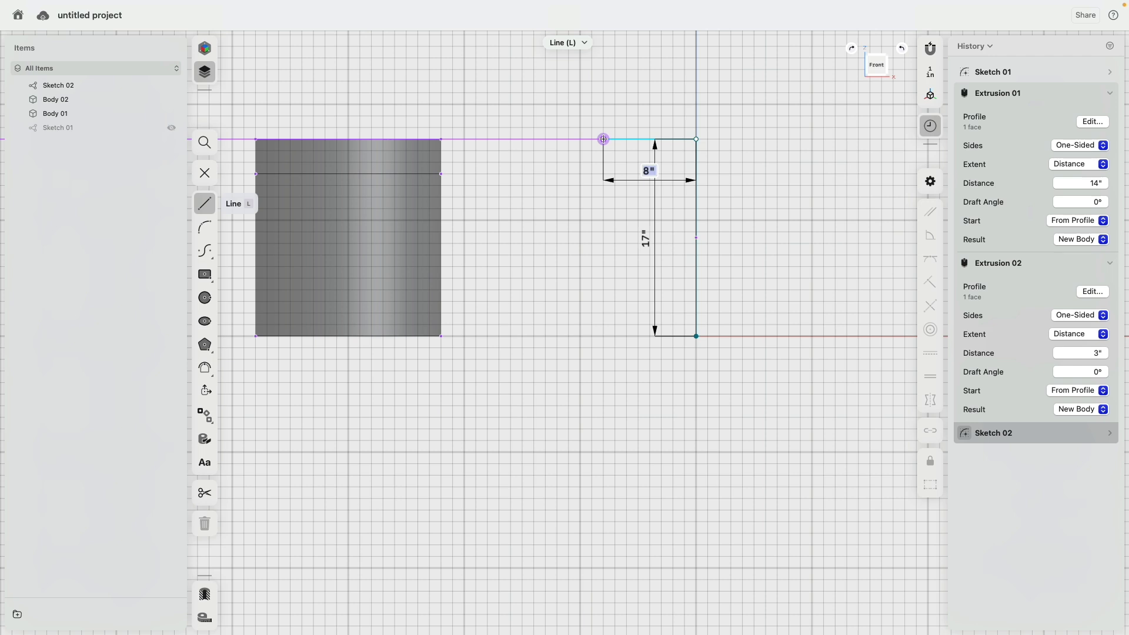
pyautogui.click(604, 140)
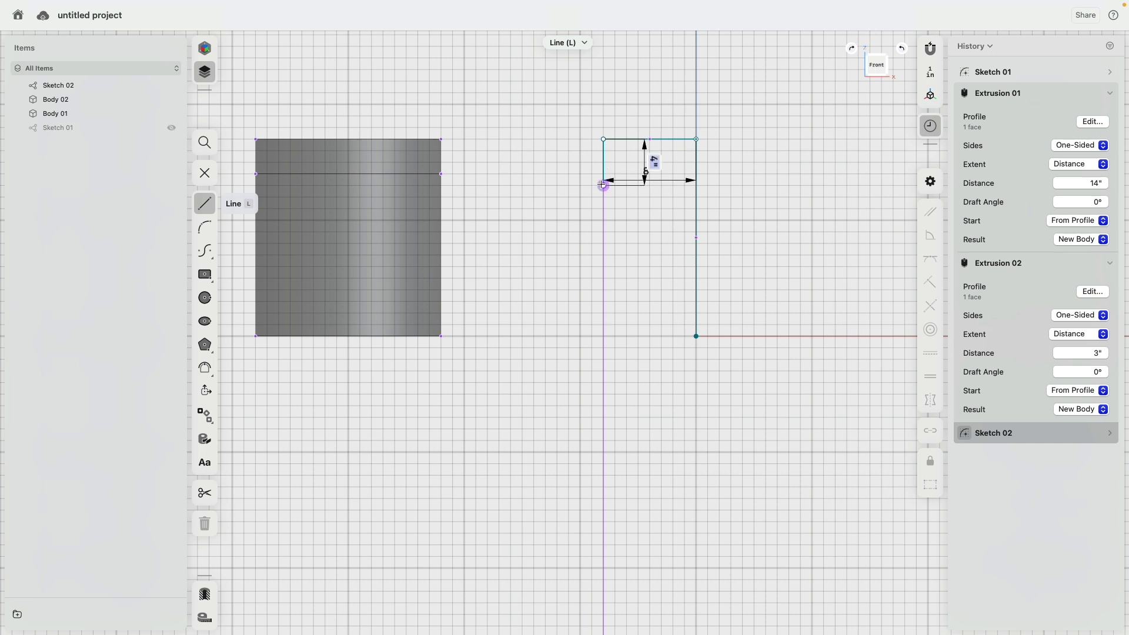
pyautogui.click(603, 336)
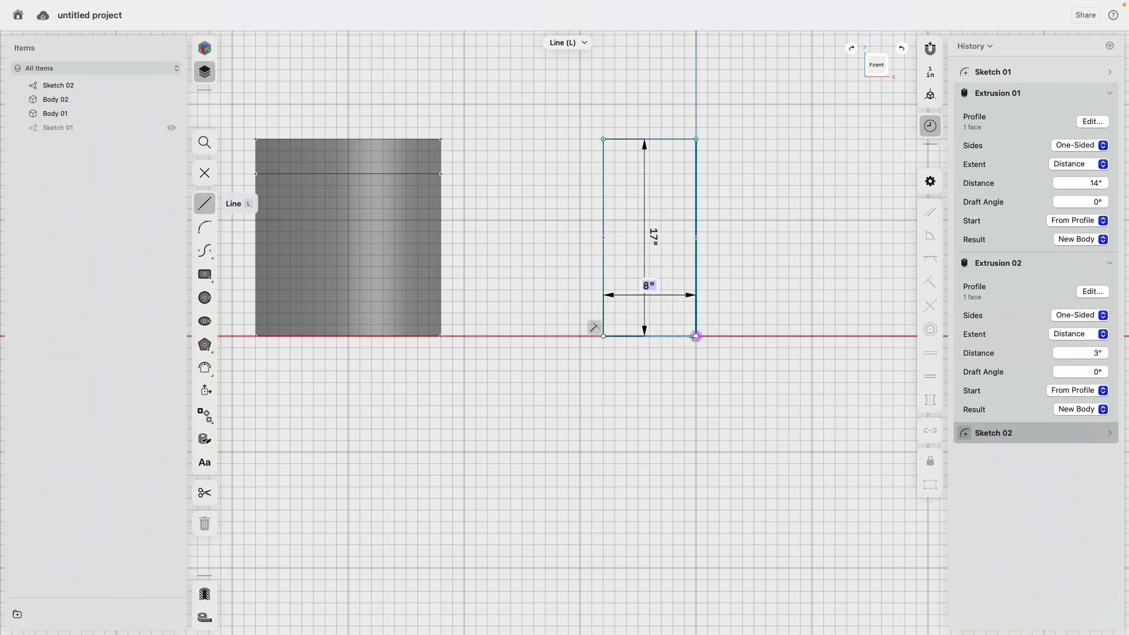
pyautogui.click(696, 336)
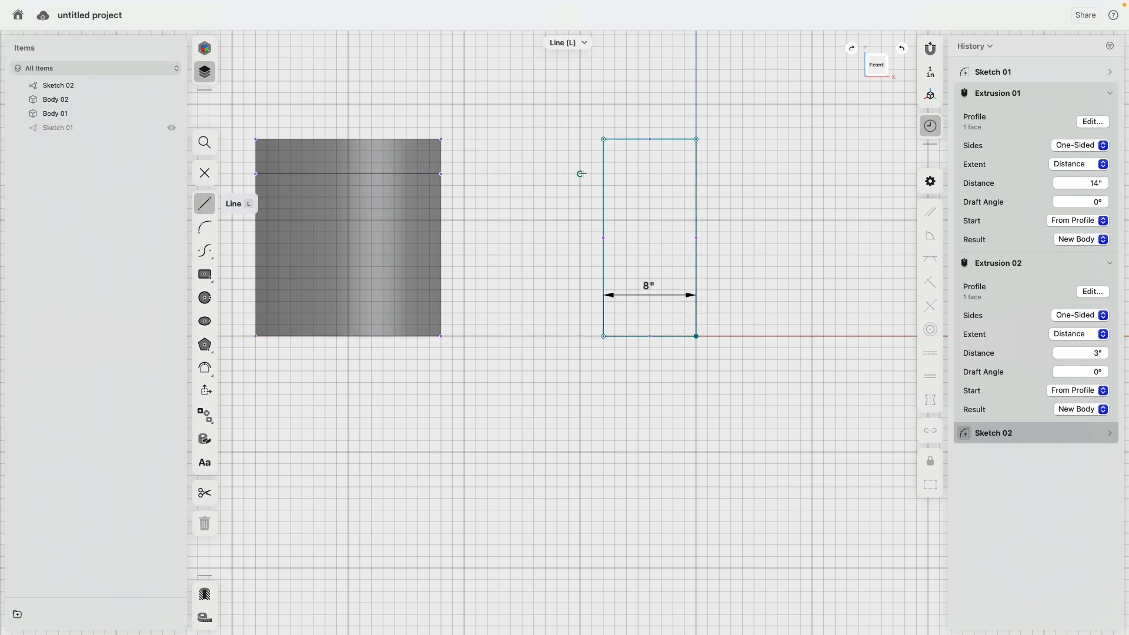
# Draw a horizontal line across the rectangle near its top, level with the band.
pyautogui.click(603, 174)
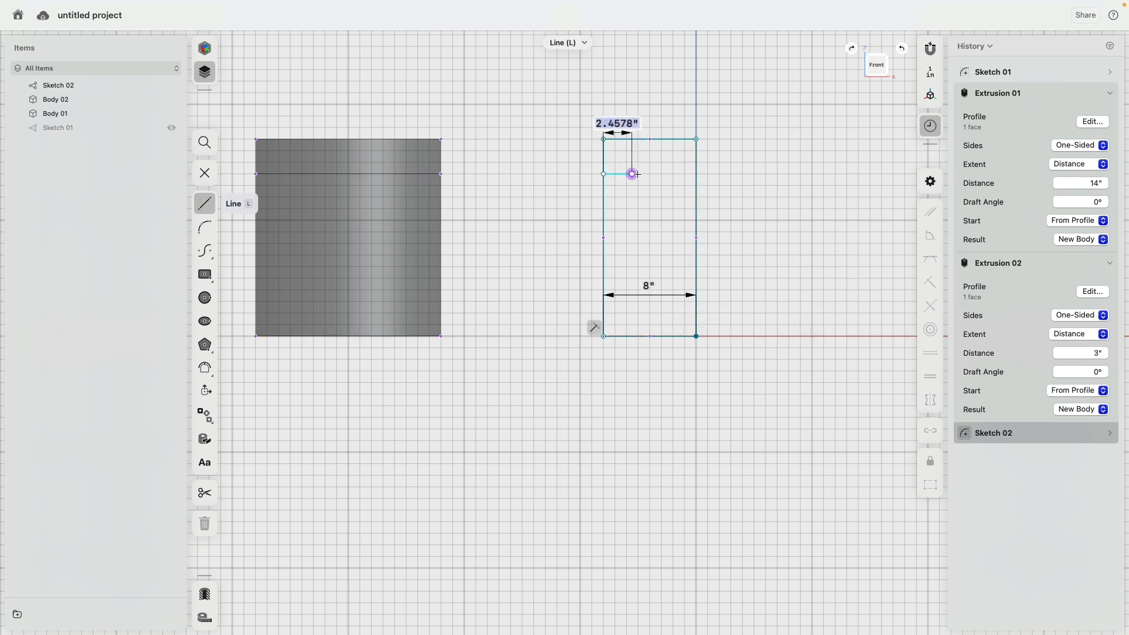
pyautogui.click(696, 174)
pyautogui.press('Escape')
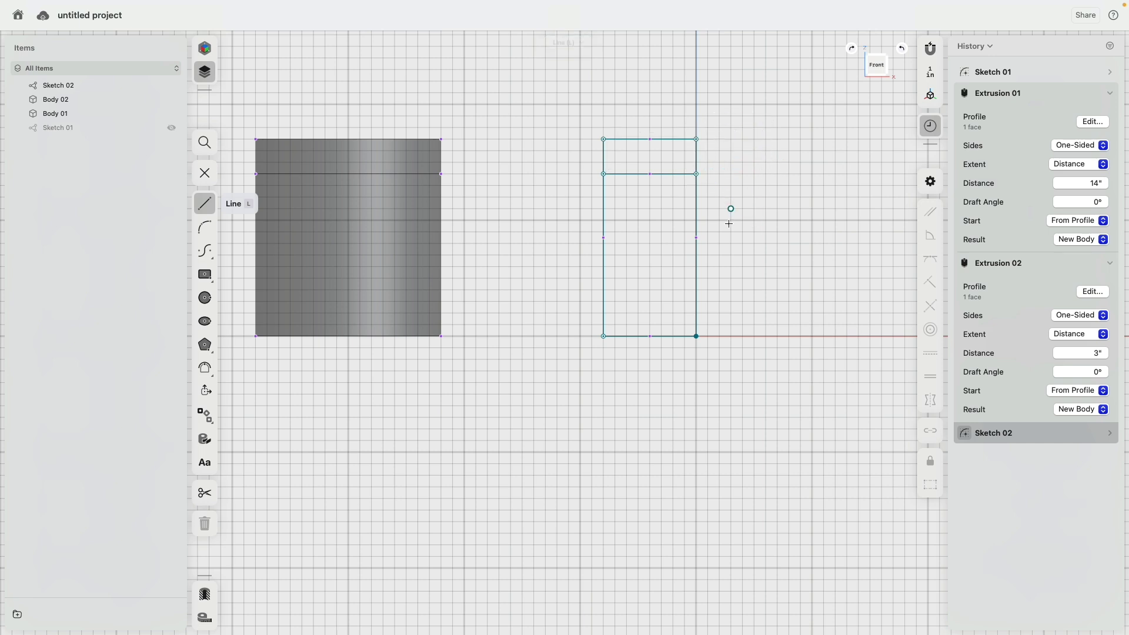
pyautogui.press('Escape')
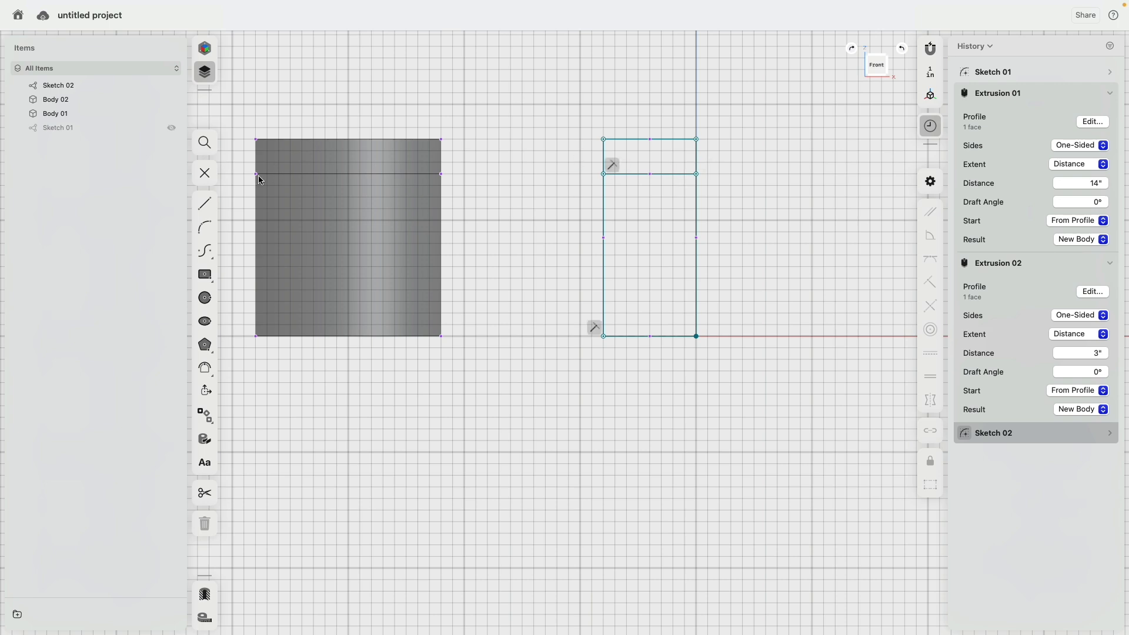
# Exit sketching and revolve the lower region 360° around the vertical edge into a cylinder.
pyautogui.click(206, 175)
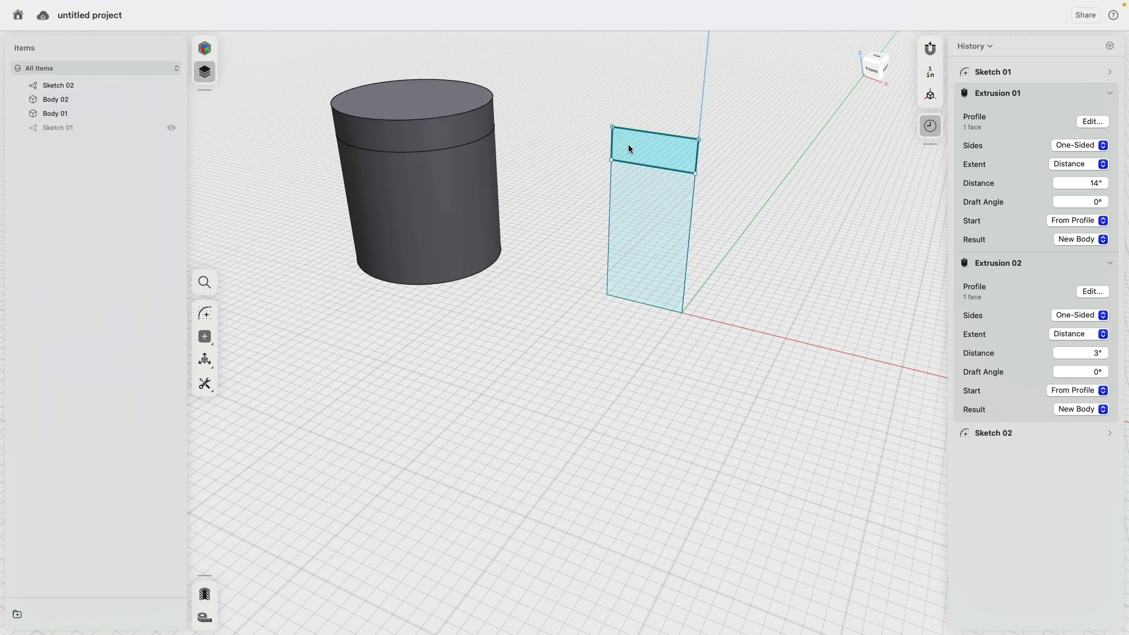
pyautogui.click(634, 193)
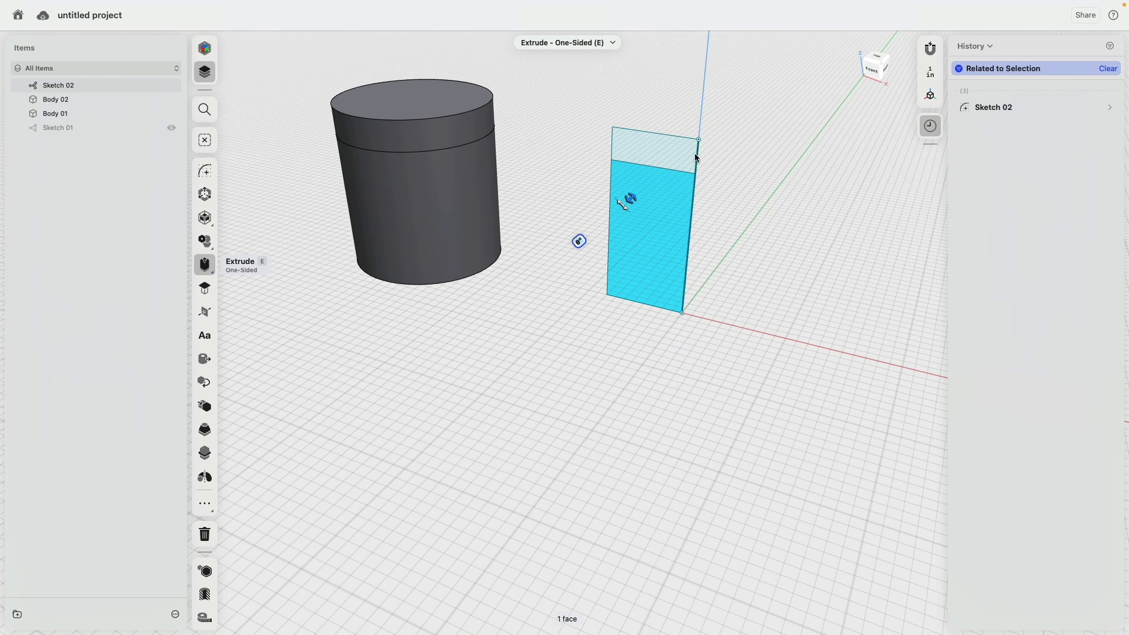
pyautogui.click(697, 176)
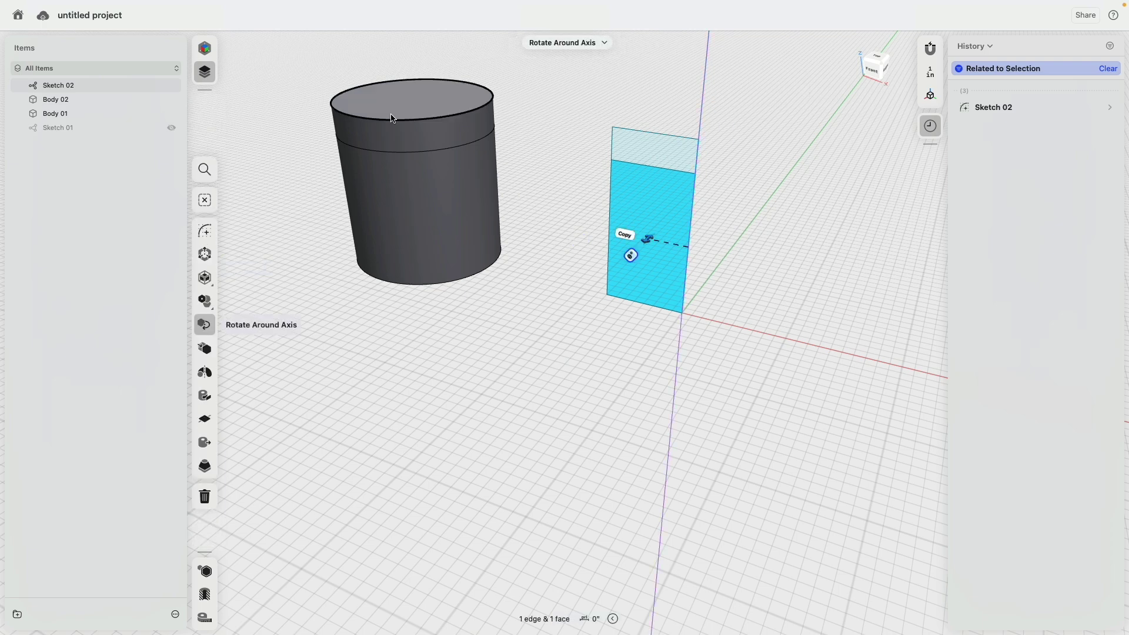
pyautogui.click(210, 374)
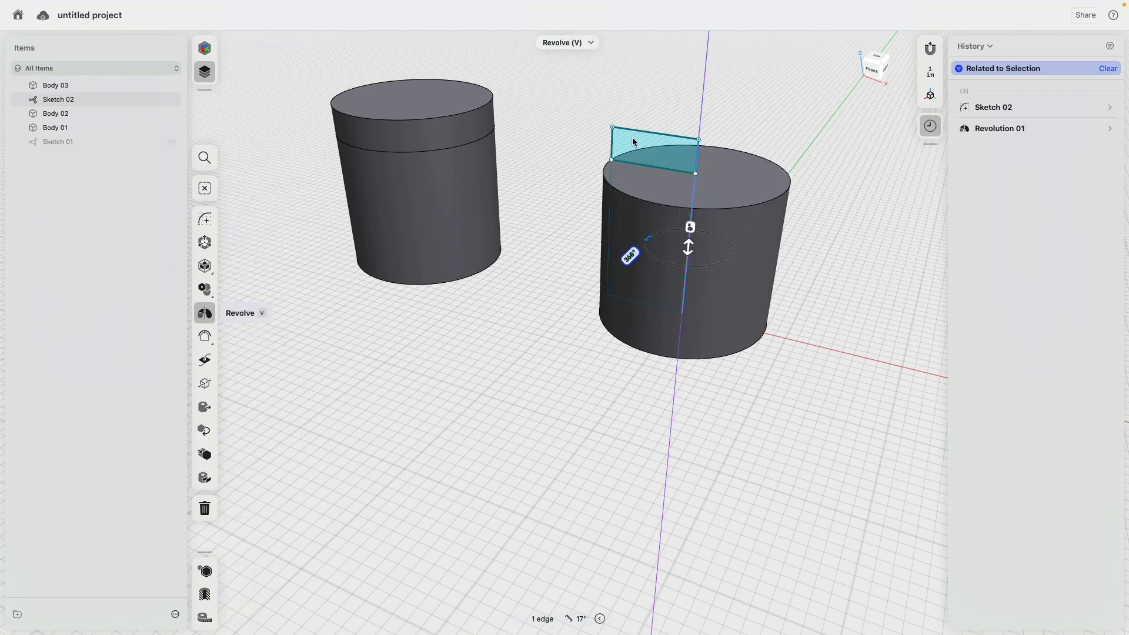
# Revolve the thin top strip around the same edge into a separate cap body.
pyautogui.click(692, 153)
pyautogui.click(700, 157)
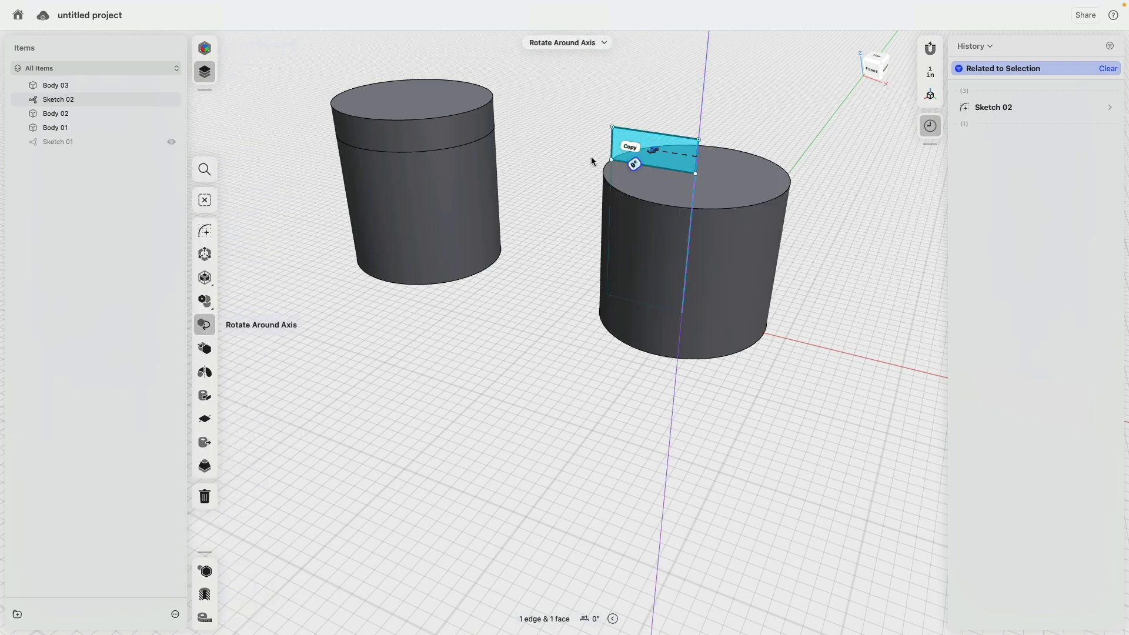
pyautogui.click(214, 370)
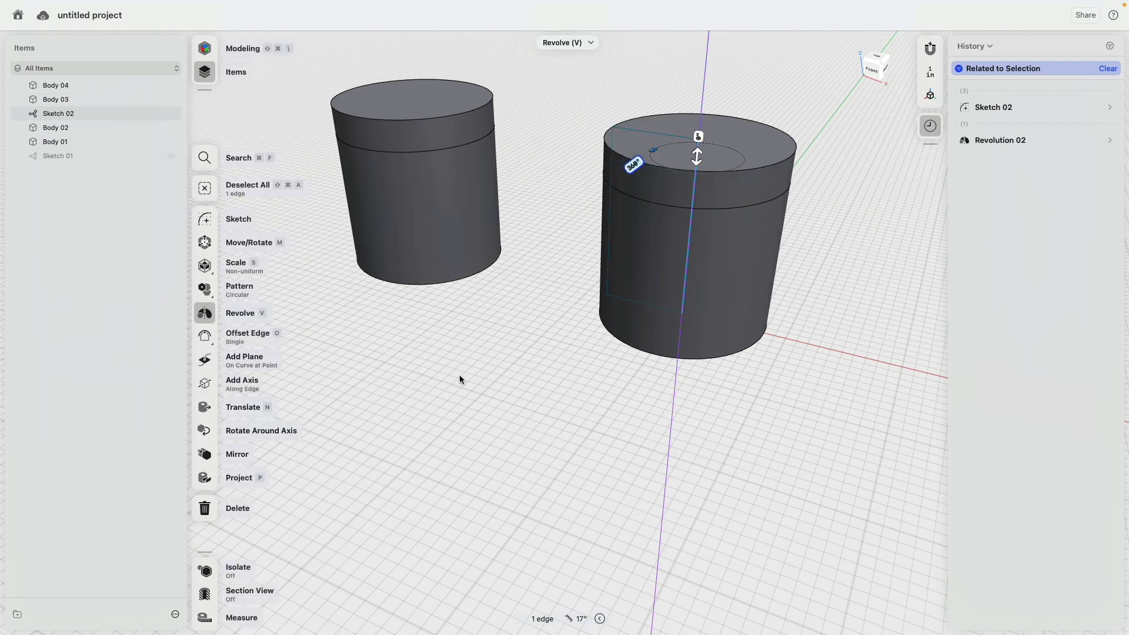
pyautogui.press('Escape')
pyautogui.moveTo(464, 375)
pyautogui.mouseDown(button='right')
pyautogui.moveTo(505, 260)
pyautogui.moveTo(486, 372)
pyautogui.moveTo(499, 353)
pyautogui.moveTo(541, 353)
pyautogui.moveTo(495, 361)
pyautogui.mouseUp(button='right')
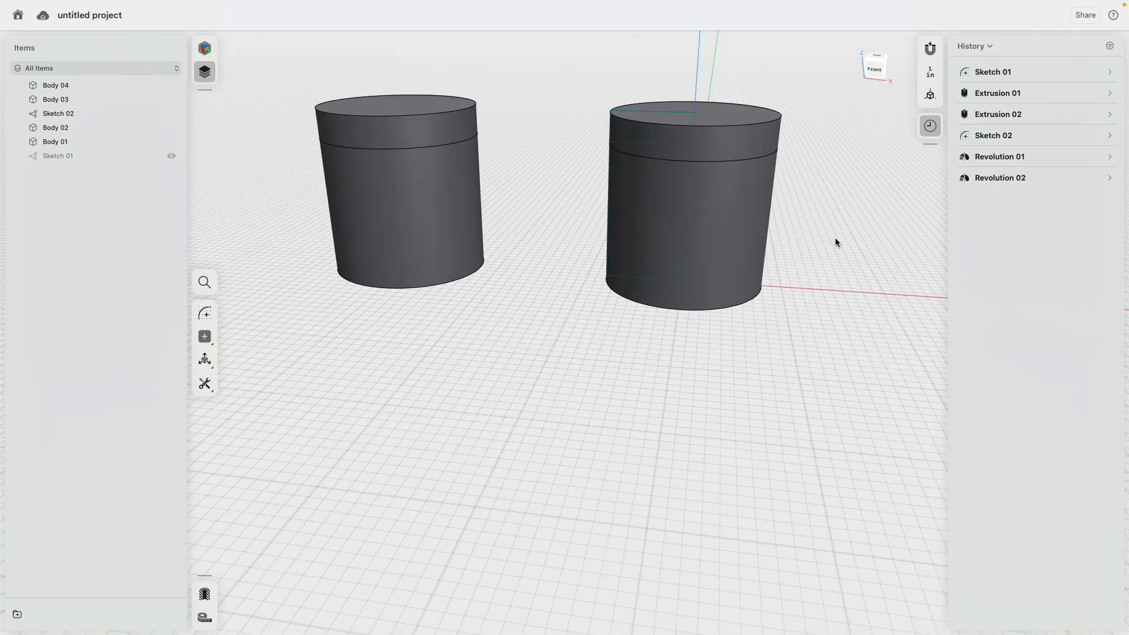
# From Top view, sketch a 16" circle right of the two stools as Sketch 03, then view Front.
pyautogui.moveTo(851, 219); pyautogui.dragTo(747, 225, button='middle')
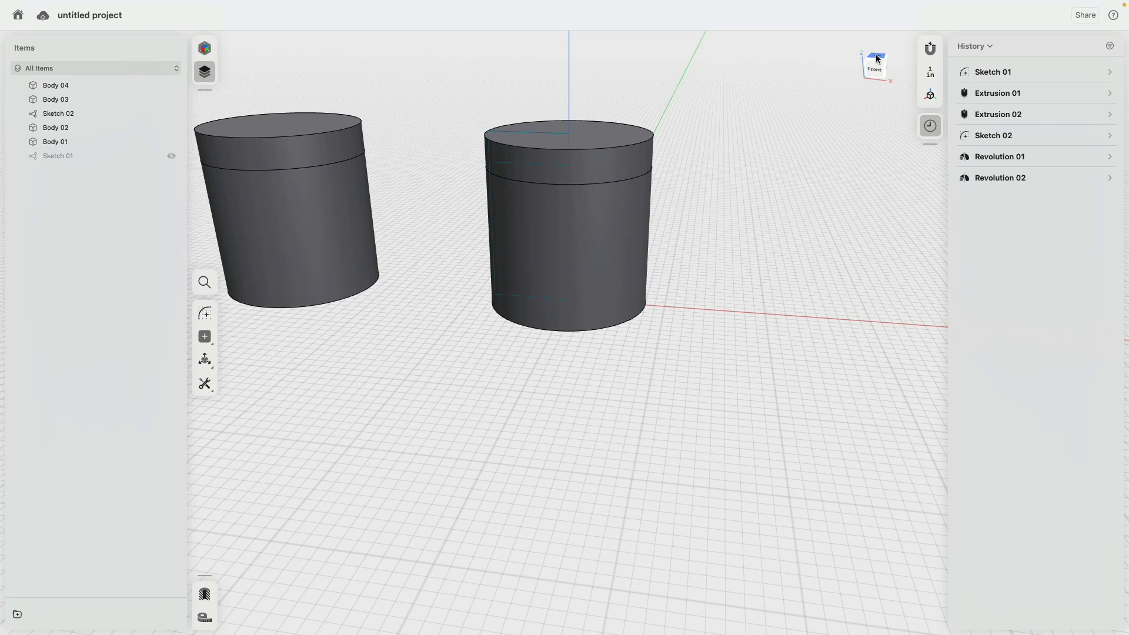
pyautogui.moveTo(912, 206); pyautogui.dragTo(813, 231, button='middle')
pyautogui.press('7')
pyautogui.moveTo(689, 292)
pyautogui.mouseDown(button='middle')
pyautogui.moveTo(727, 261)
pyautogui.moveTo(685, 256)
pyautogui.mouseUp(button='middle')
pyautogui.click(204, 313)
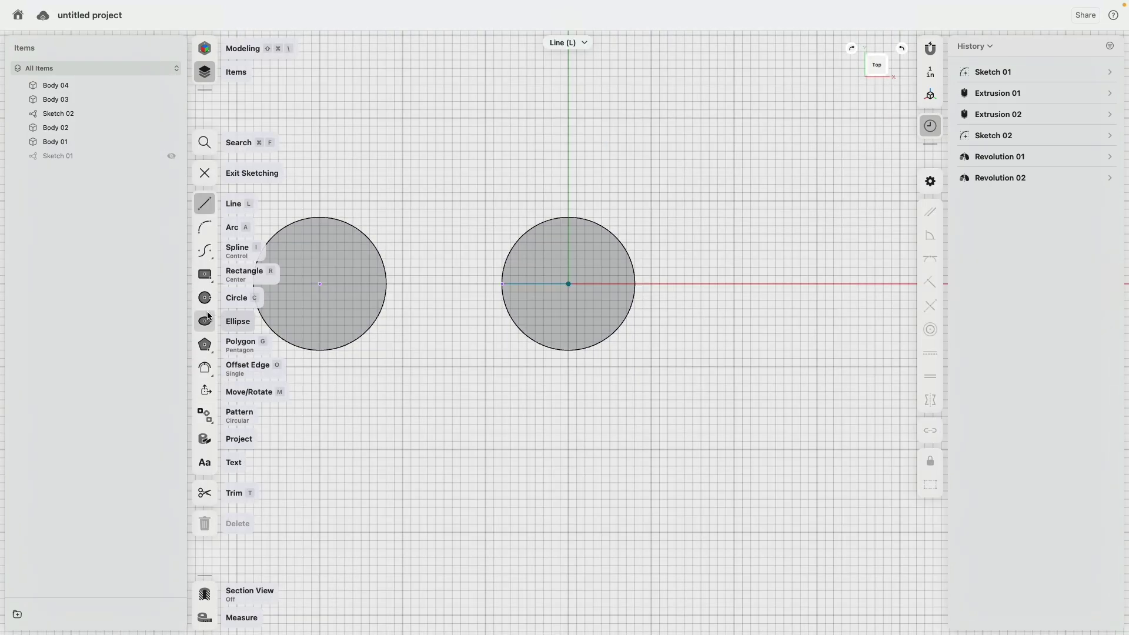
pyautogui.click(204, 298)
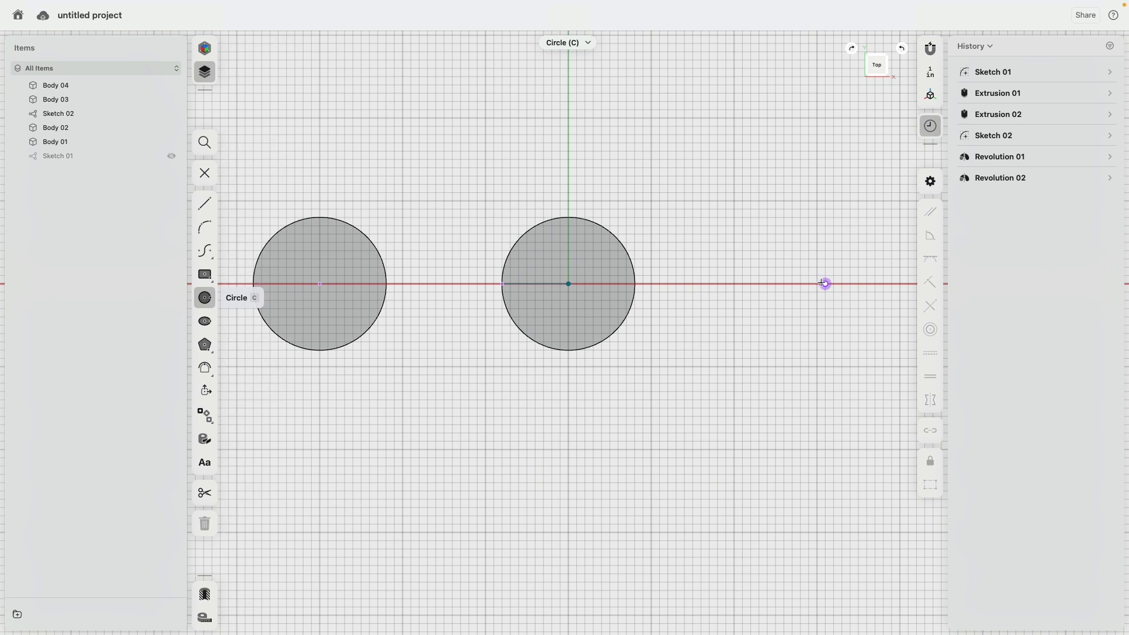
pyautogui.click(818, 284)
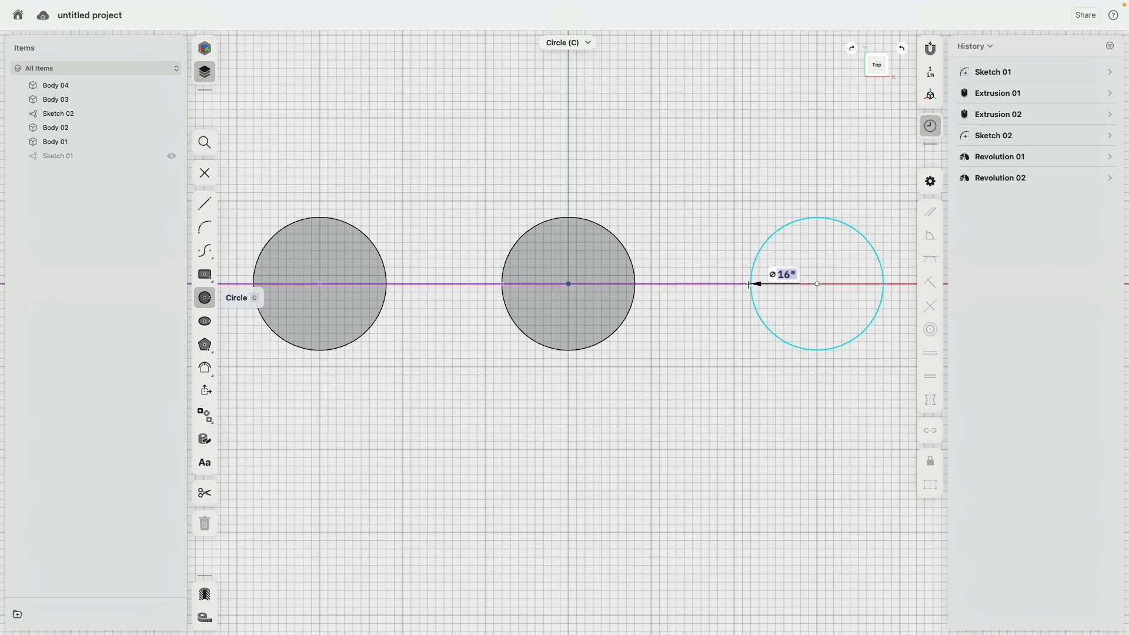
pyautogui.click(753, 284)
pyautogui.click(206, 174)
pyautogui.click(873, 74)
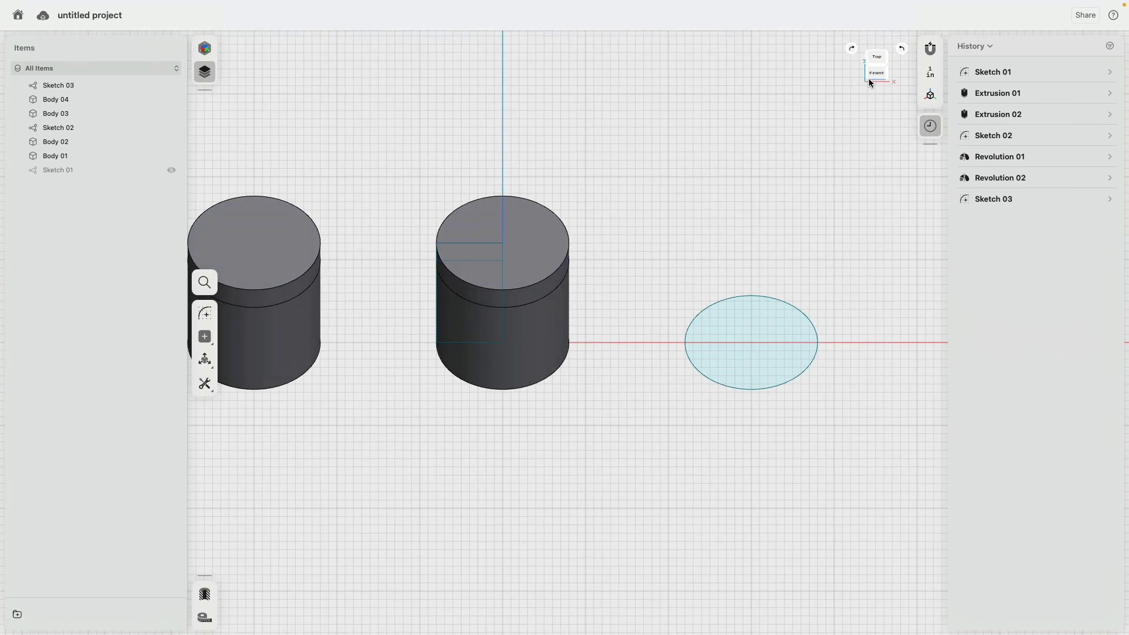
# Move-copy Sketch 03's 16-inch circle upward into four copies, Sketch 03 (1)–(4), at rising heights.
pyautogui.doubleClick(66, 86)
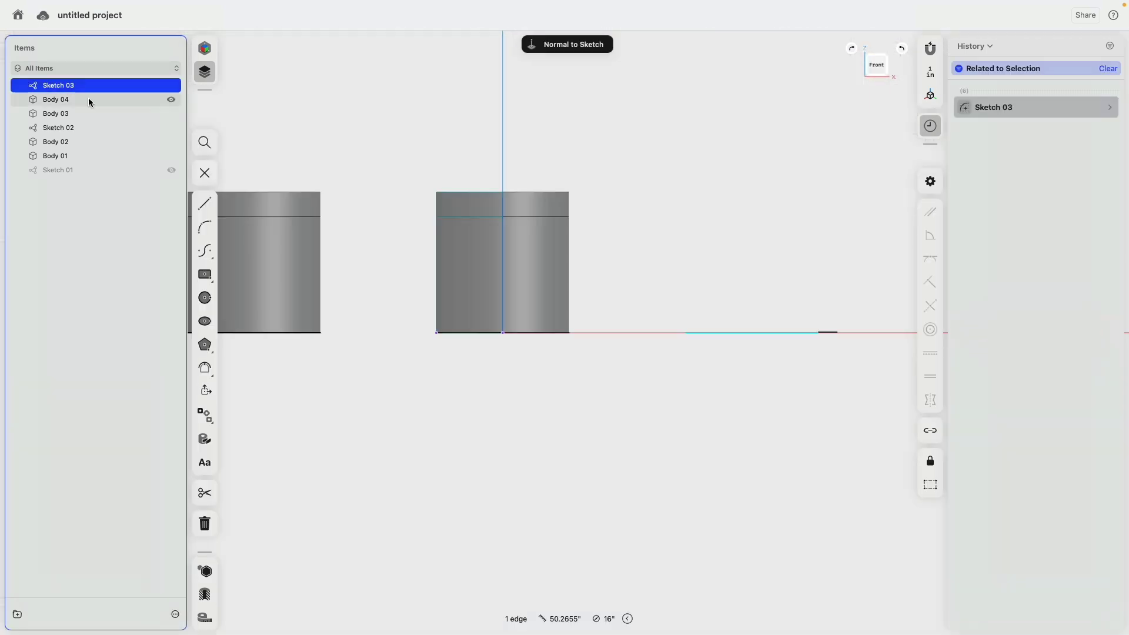
pyautogui.click(204, 173)
pyautogui.press('m')
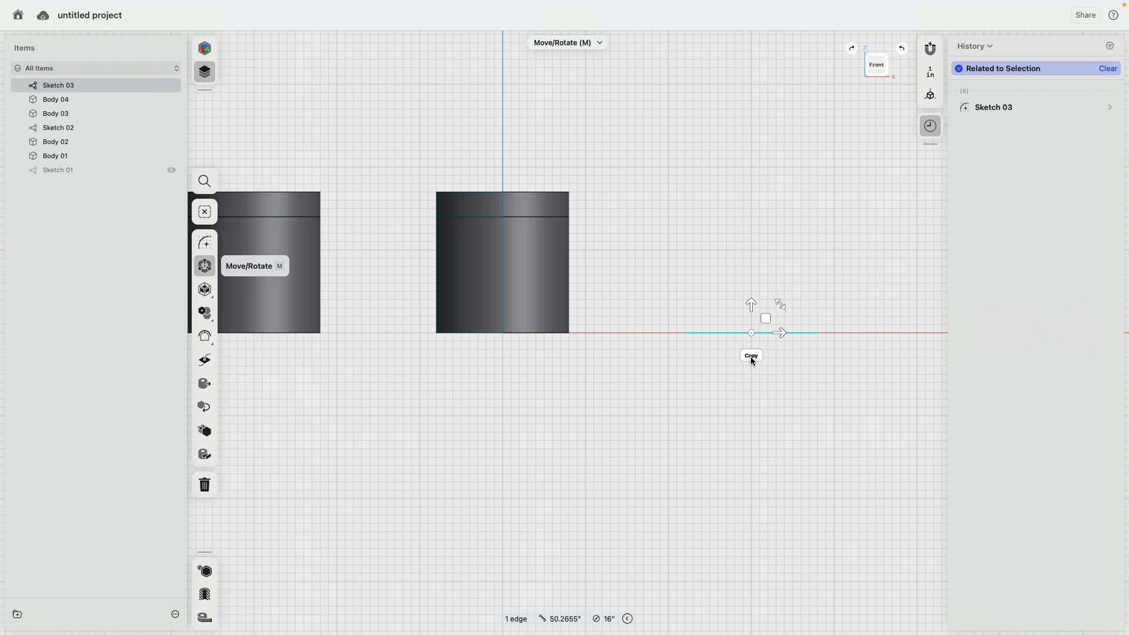
pyautogui.click(752, 357)
pyautogui.moveTo(752, 305); pyautogui.dragTo(753, 167)
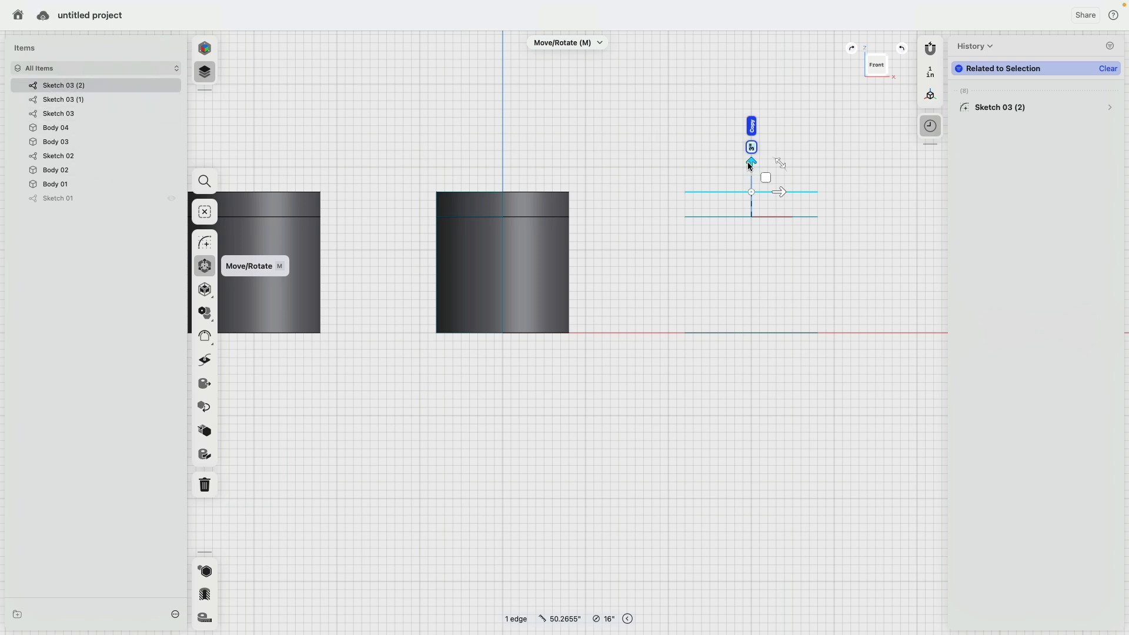
pyautogui.moveTo(747, 164); pyautogui.dragTo(750, 233)
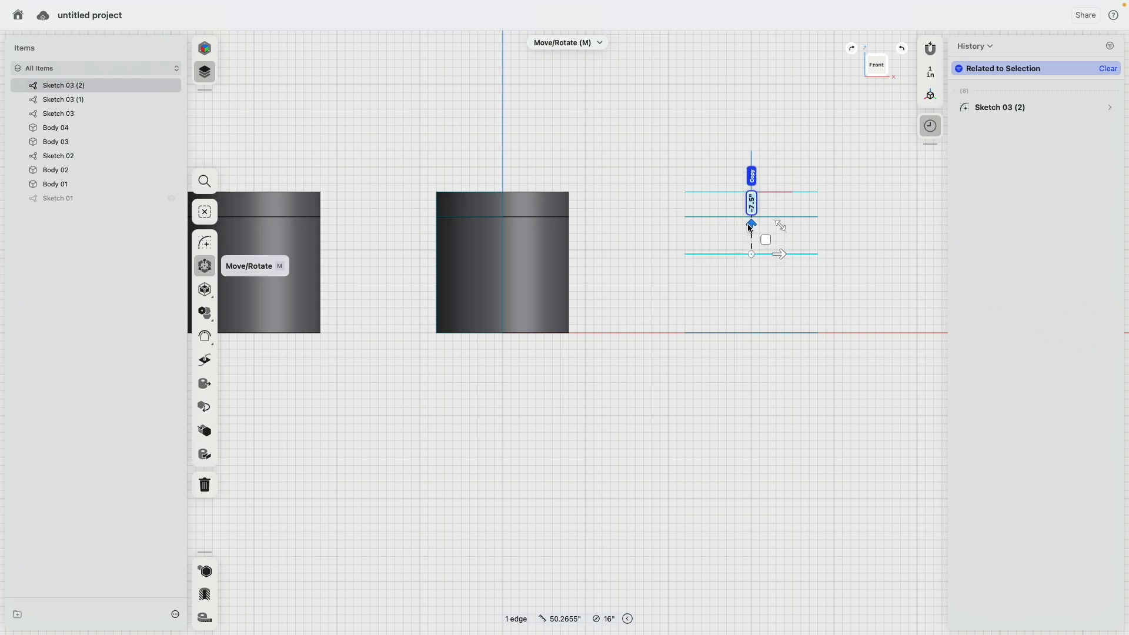
pyautogui.moveTo(750, 233); pyautogui.dragTo(759, 272)
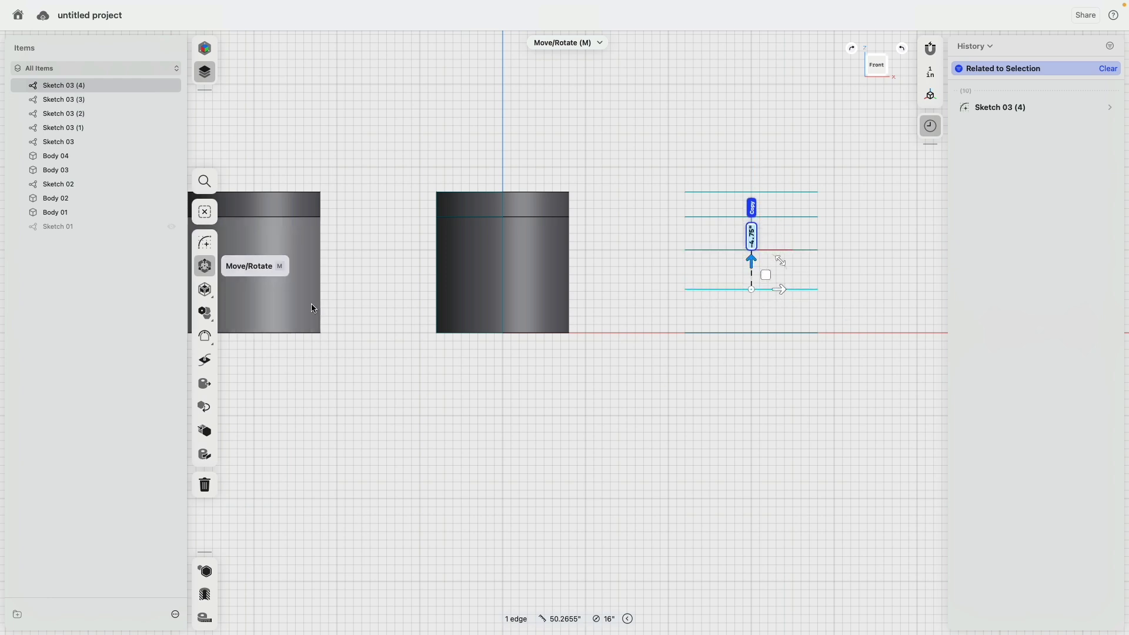
pyautogui.click(725, 400)
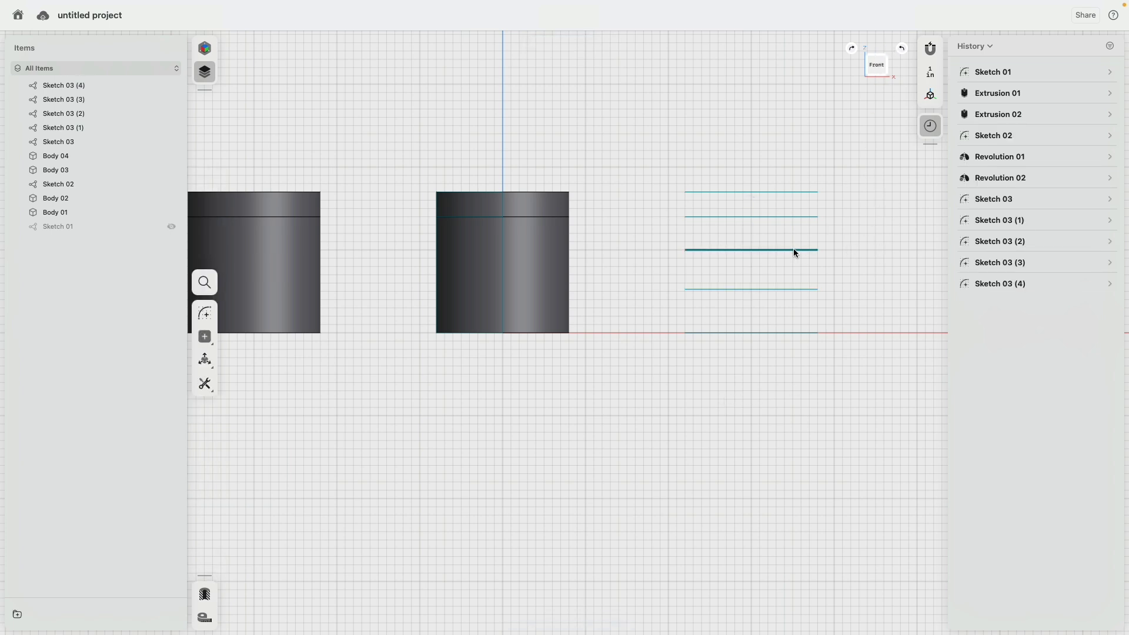
# Tilt the newest circle copy about 18 degrees and Sketch 03 (3) the opposite way.
pyautogui.moveTo(63, 84)
pyautogui.doubleClick(47, 89)
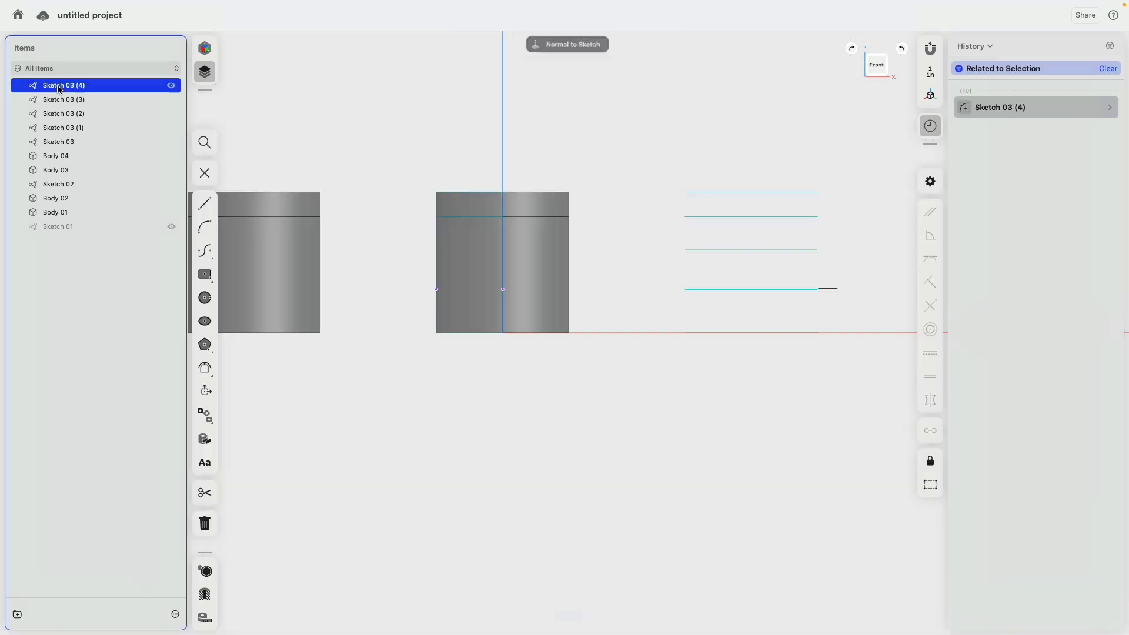
pyautogui.click(207, 175)
pyautogui.press('m')
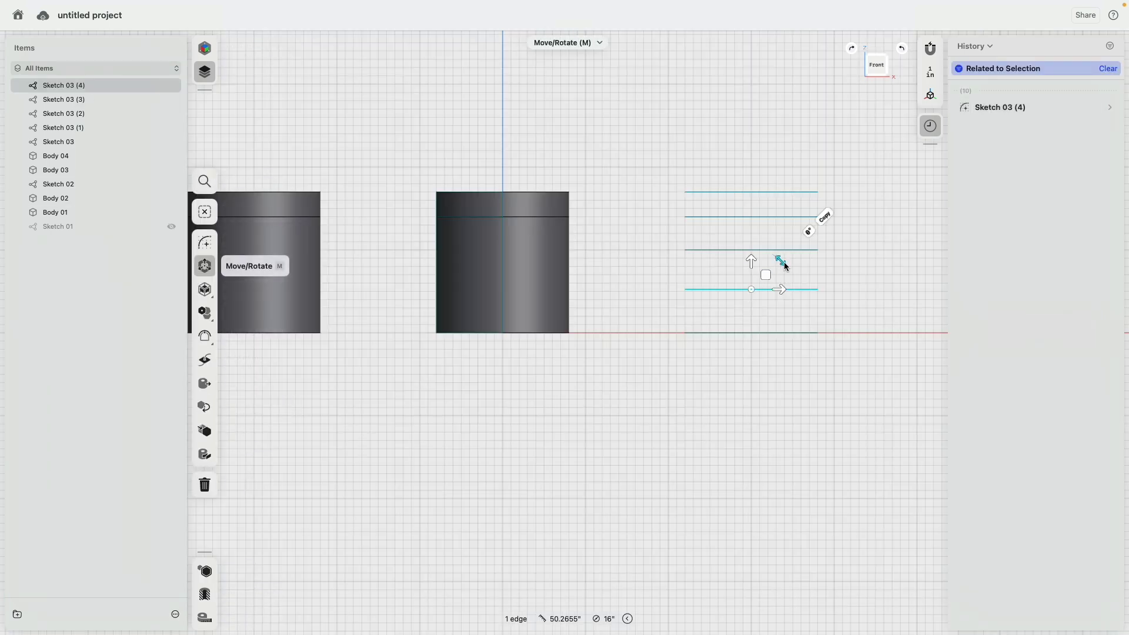
pyautogui.moveTo(784, 263); pyautogui.dragTo(788, 269)
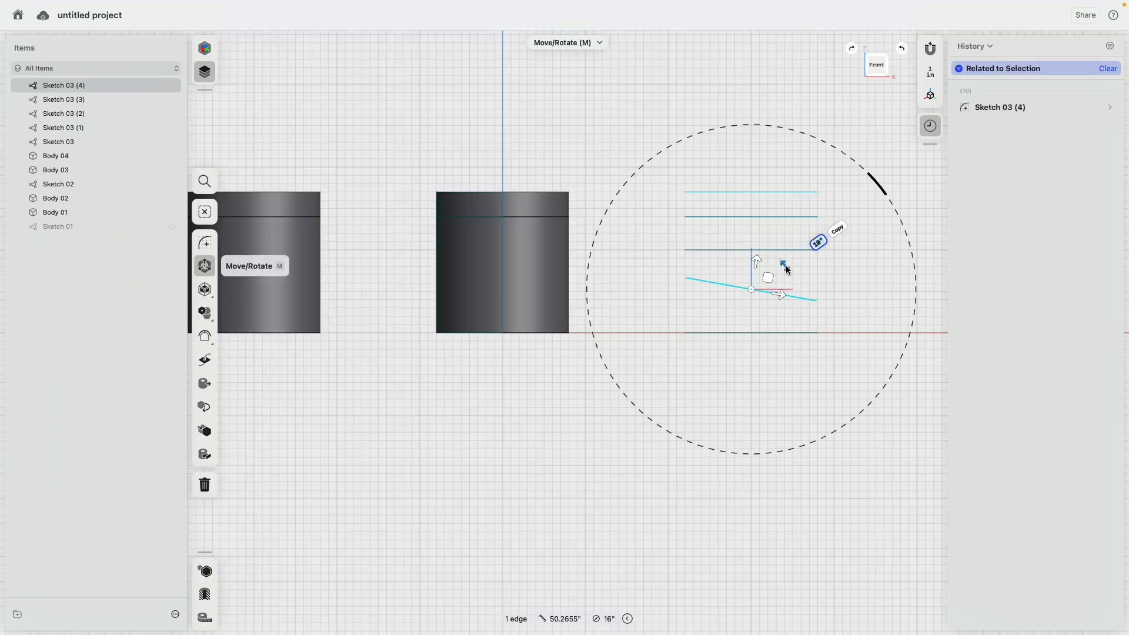
pyautogui.click(578, 172)
pyautogui.doubleClick(733, 249)
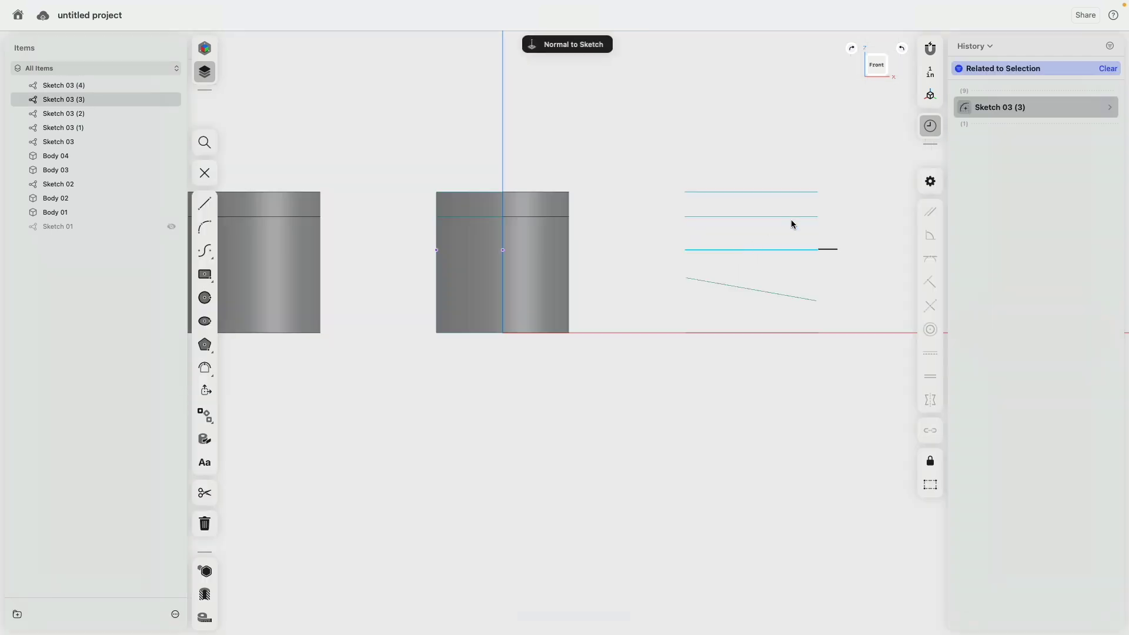
pyautogui.click(205, 172)
pyautogui.press('m')
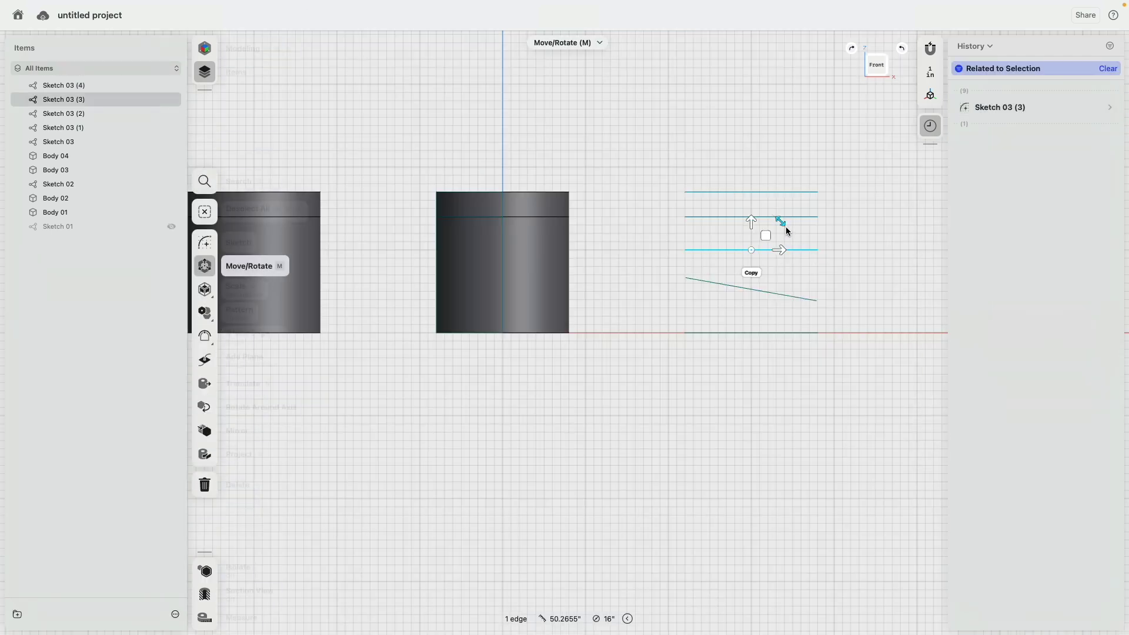
pyautogui.moveTo(782, 222); pyautogui.dragTo(778, 214)
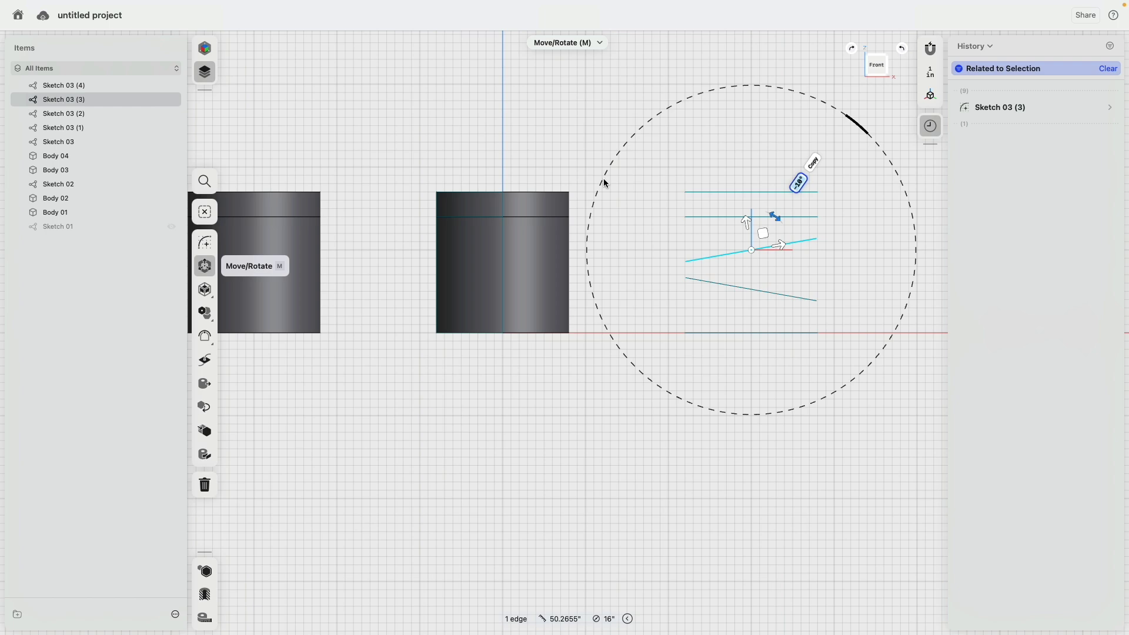
pyautogui.click(476, 133)
# Shrink the third circle copy to 14.5" diameter, review the other circles, and leave sketch editing.
pyautogui.moveTo(701, 139); pyautogui.dragTo(706, 185, button='right')
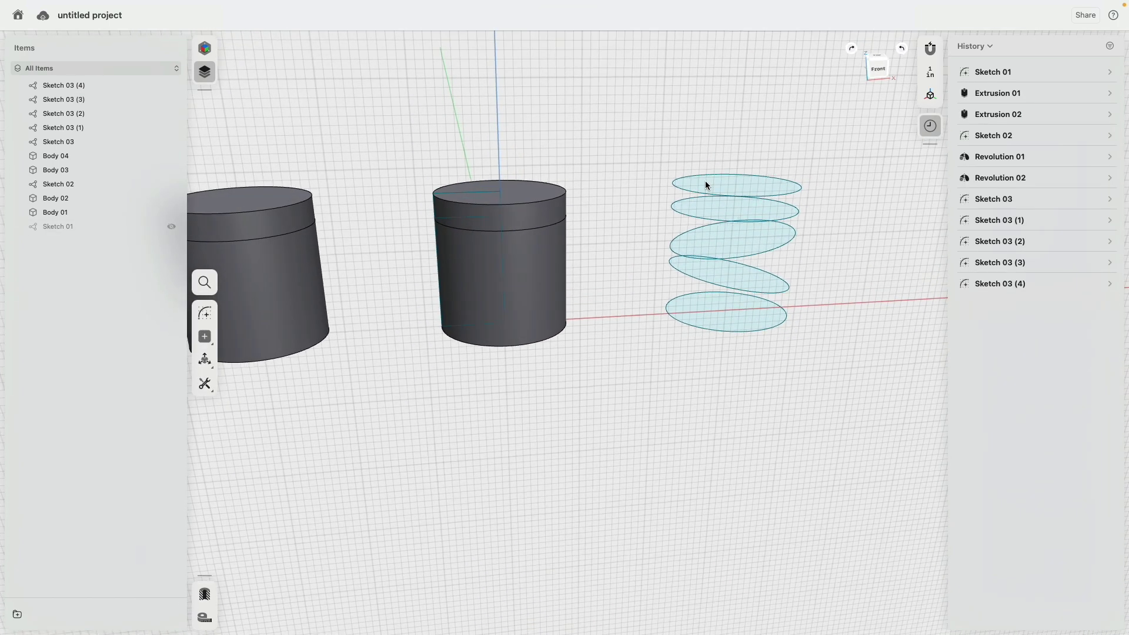
pyautogui.doubleClick(787, 242)
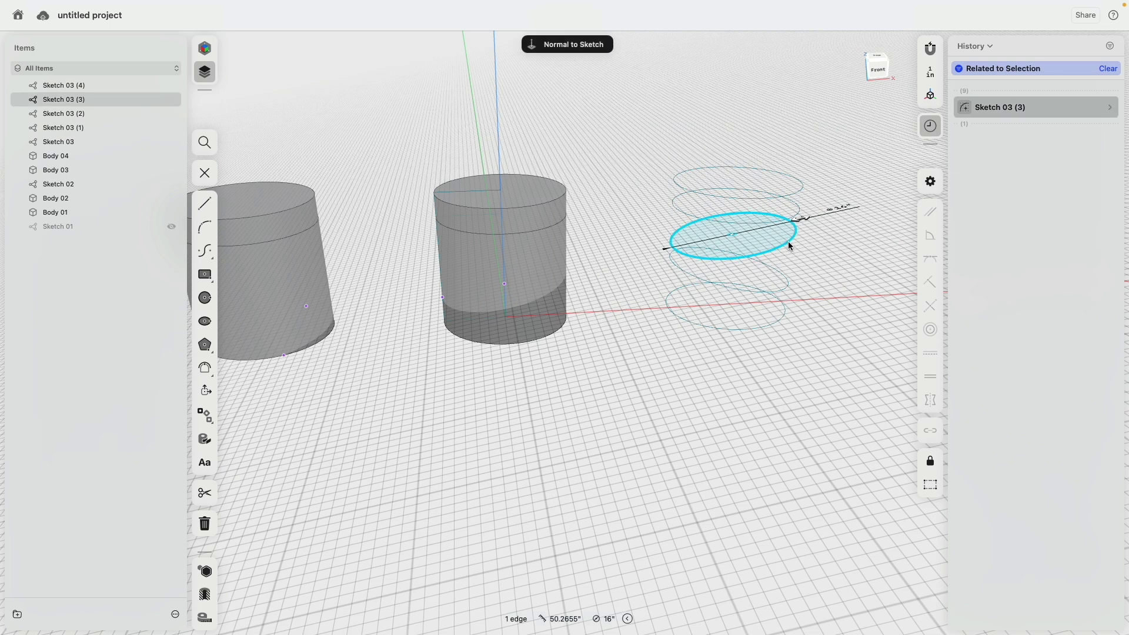
pyautogui.moveTo(806, 222); pyautogui.dragTo(791, 222)
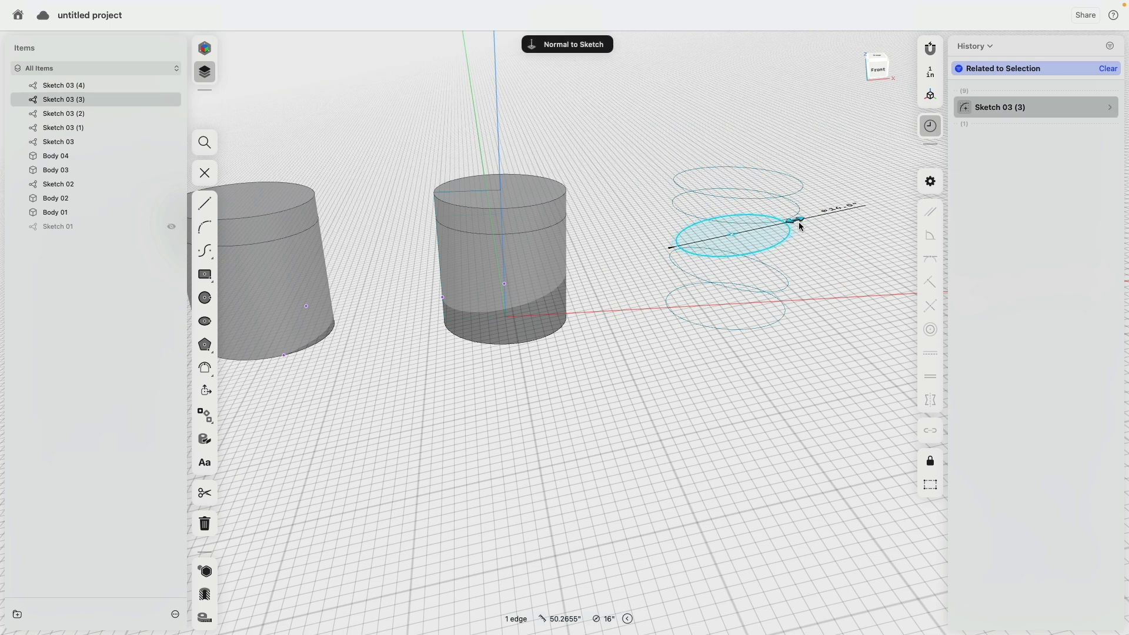
pyautogui.doubleClick(792, 286)
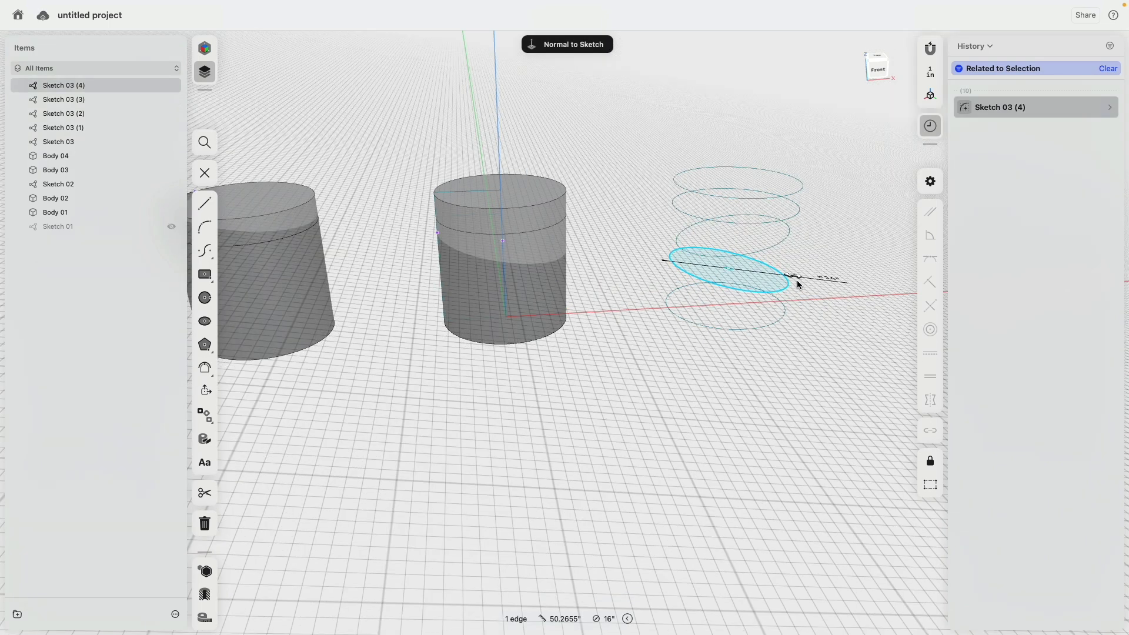
pyautogui.doubleClick(789, 241)
pyautogui.doubleClick(799, 207)
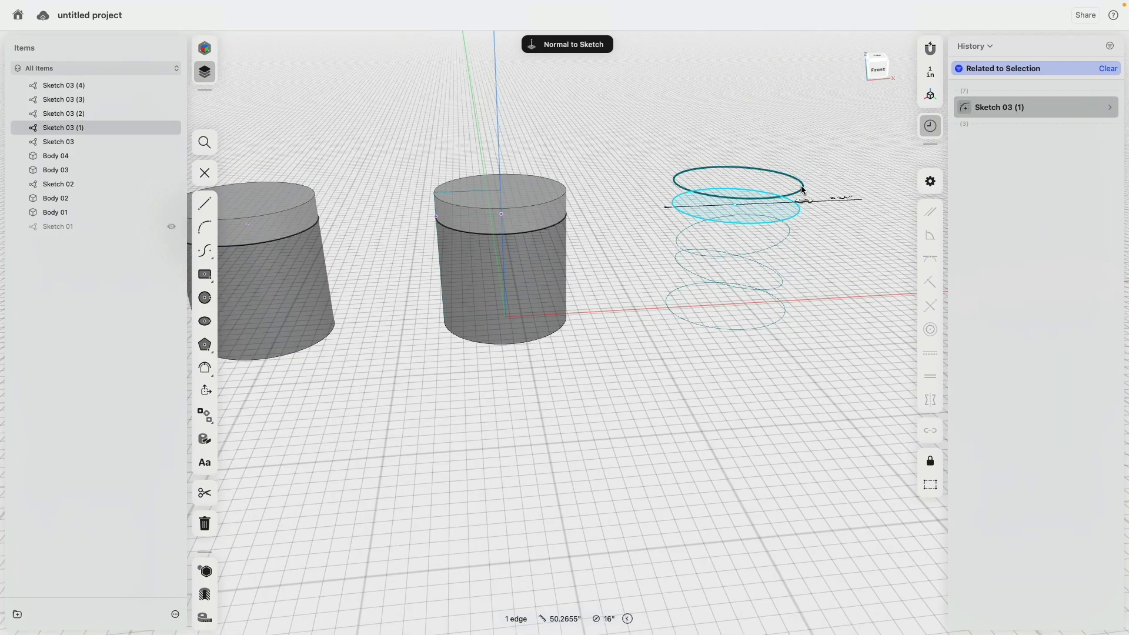
pyautogui.doubleClick(795, 180)
pyautogui.doubleClick(784, 318)
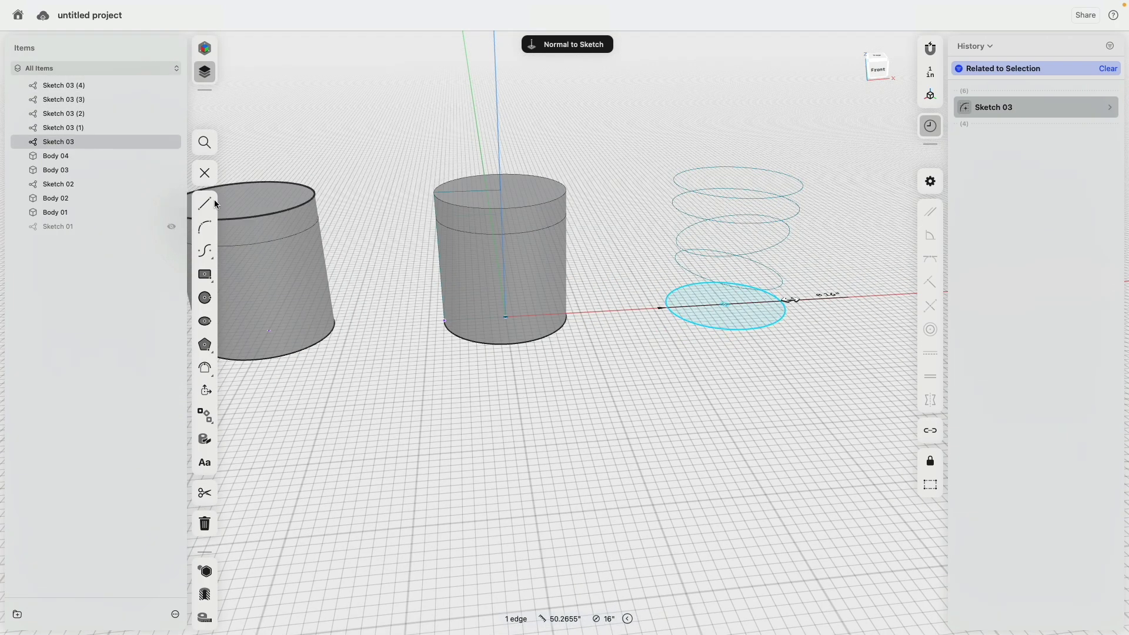
pyautogui.click(613, 136)
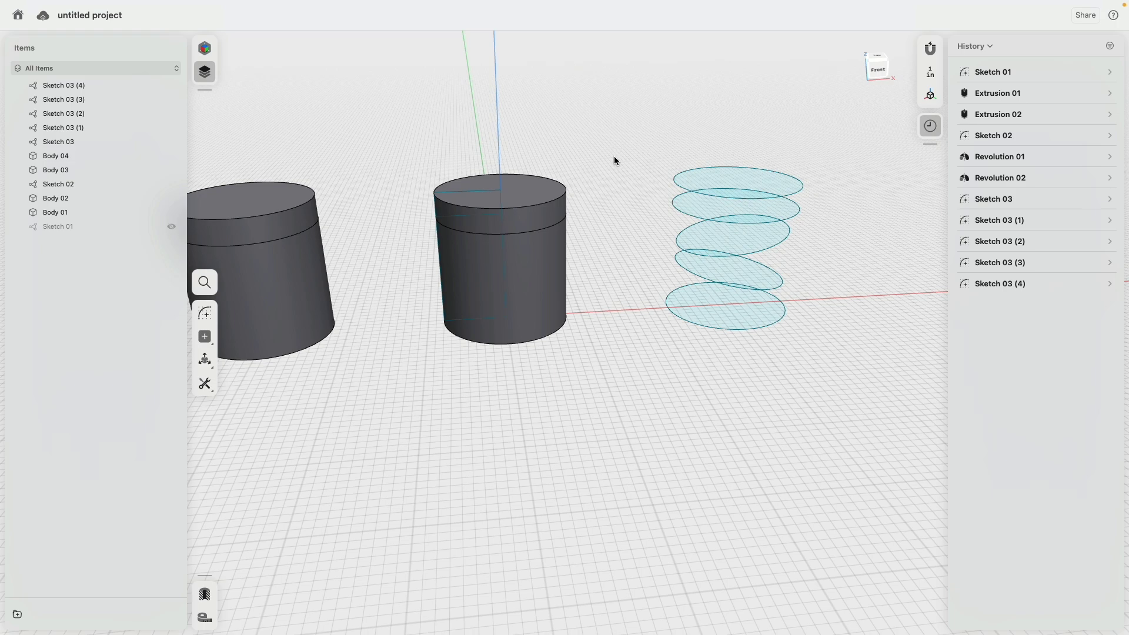
pyautogui.moveTo(616, 142); pyautogui.dragTo(609, 167, button='middle')
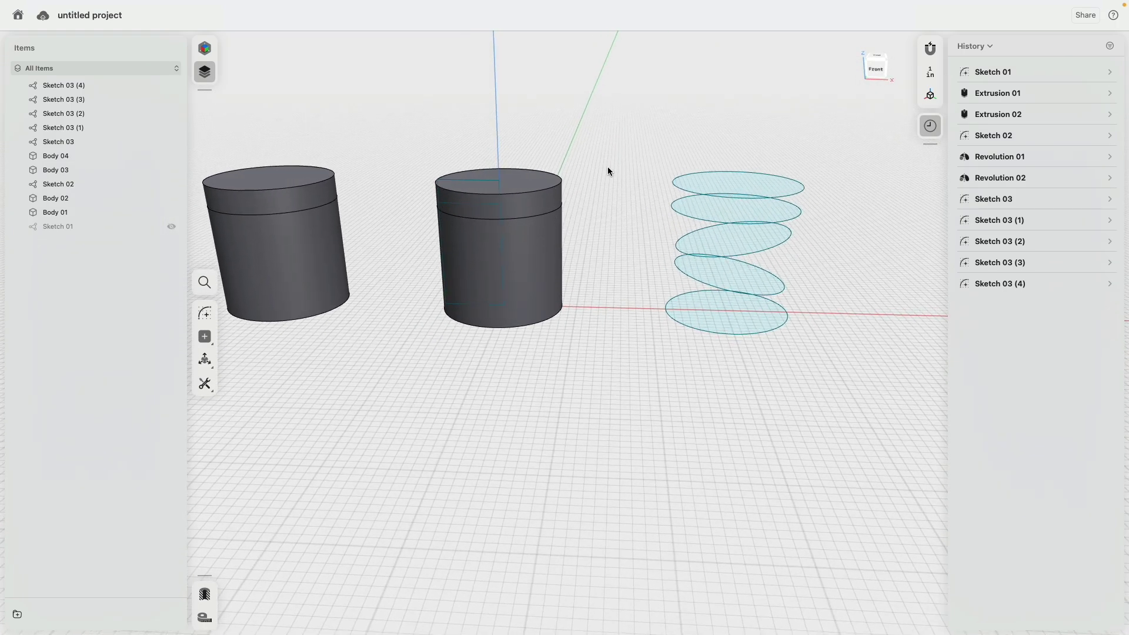
pyautogui.click(705, 326)
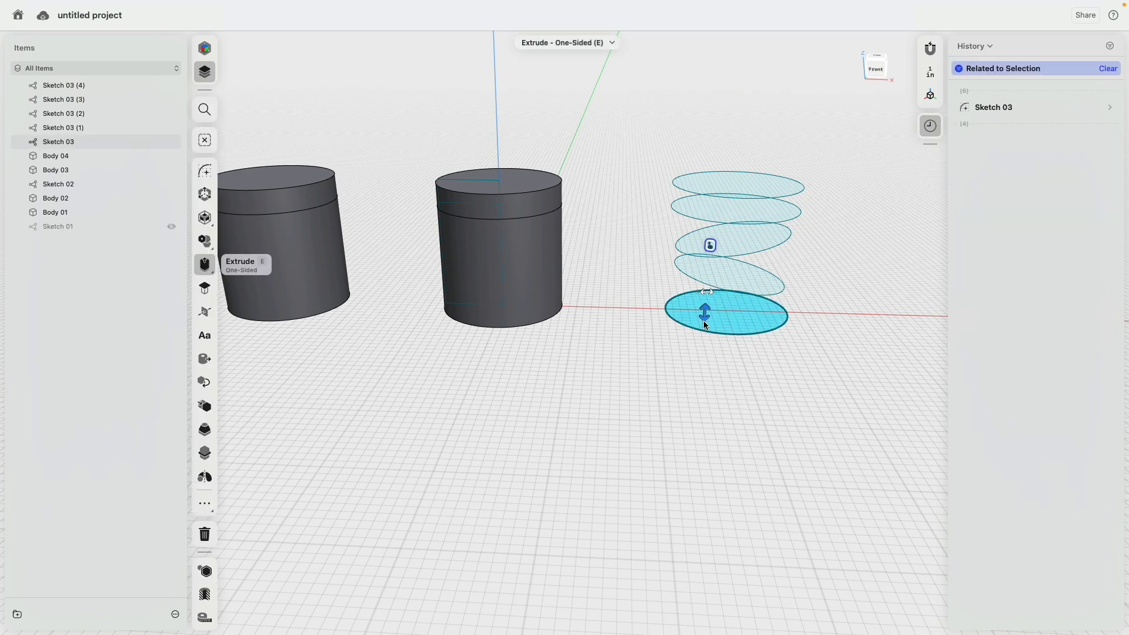
pyautogui.click(752, 283)
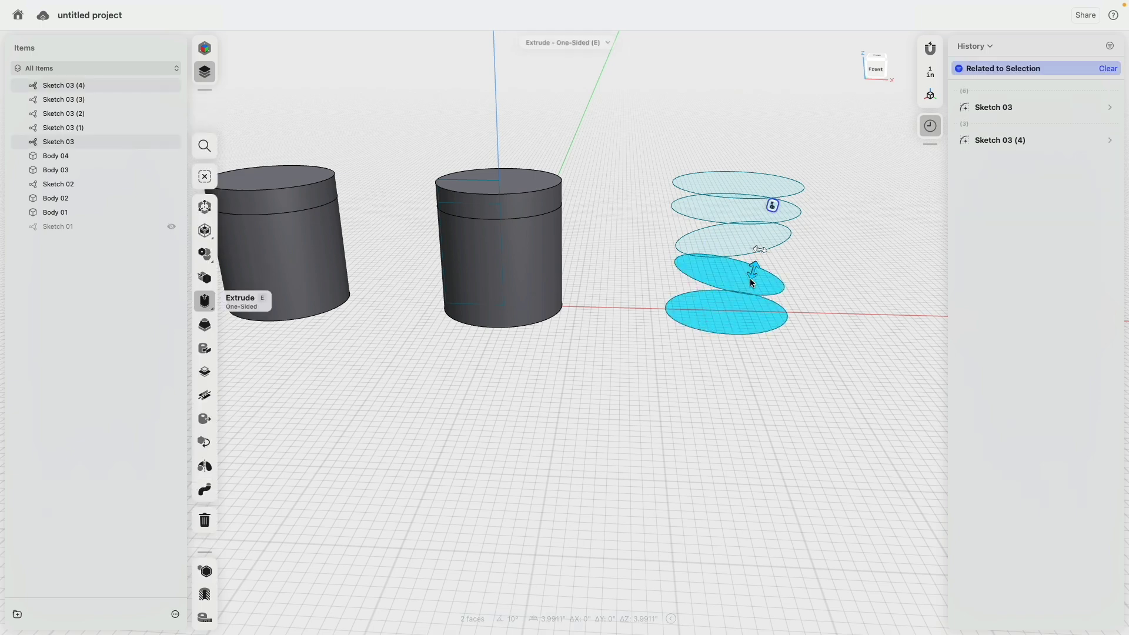
pyautogui.click(207, 328)
pyautogui.scroll(3, 556, 417)
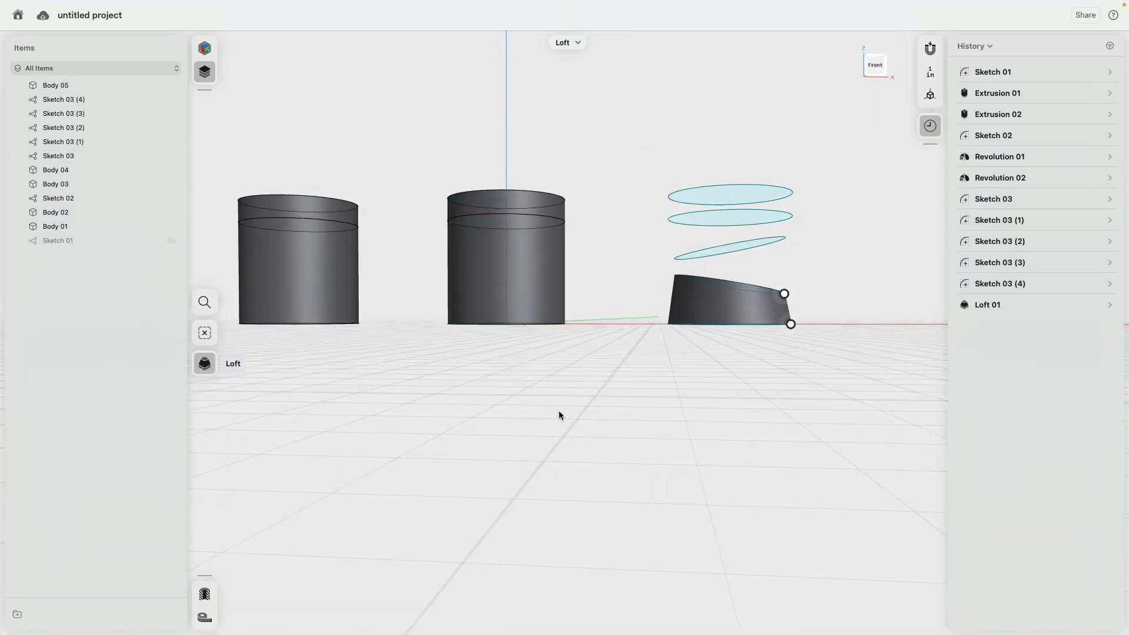
pyautogui.scroll(-3, 558, 414)
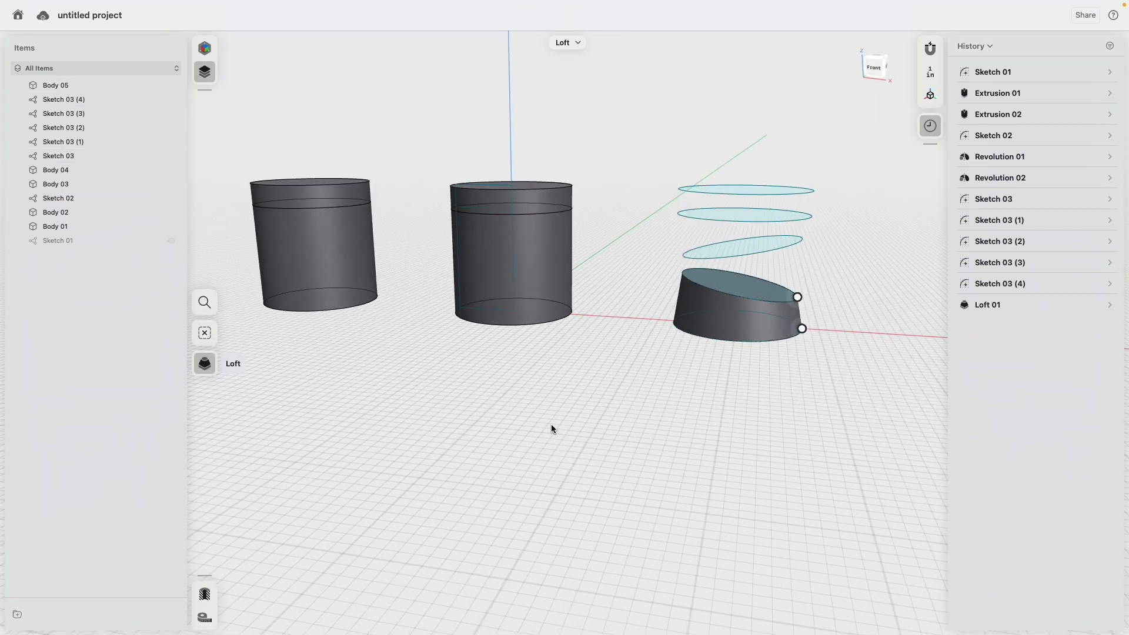
pyautogui.click(498, 422)
pyautogui.click(736, 284)
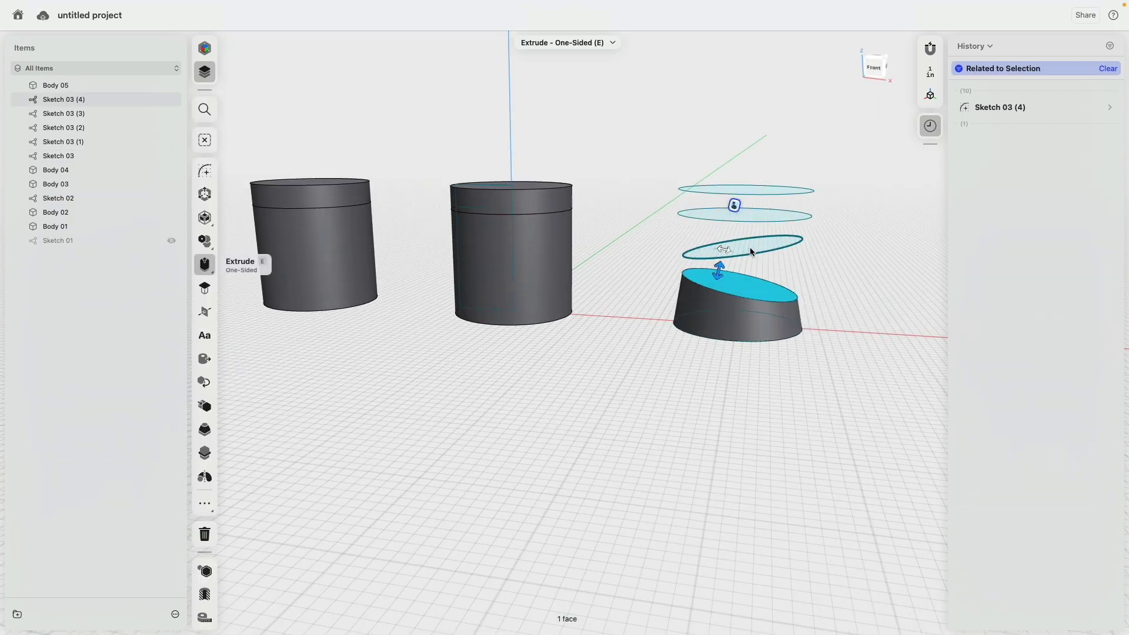
pyautogui.click(756, 247)
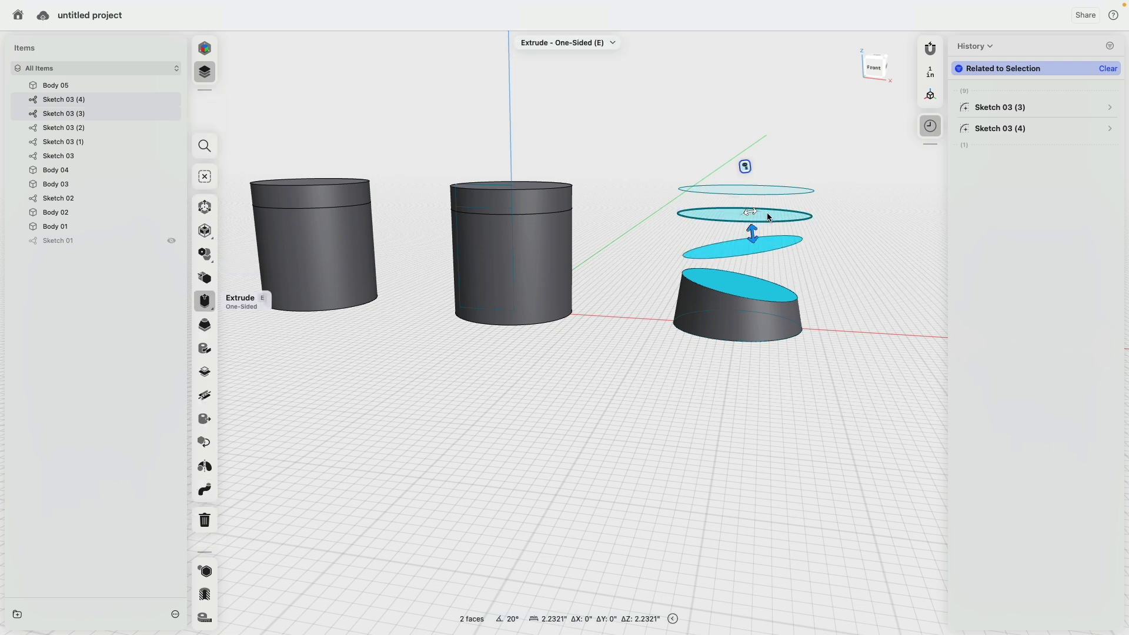
pyautogui.click(764, 217)
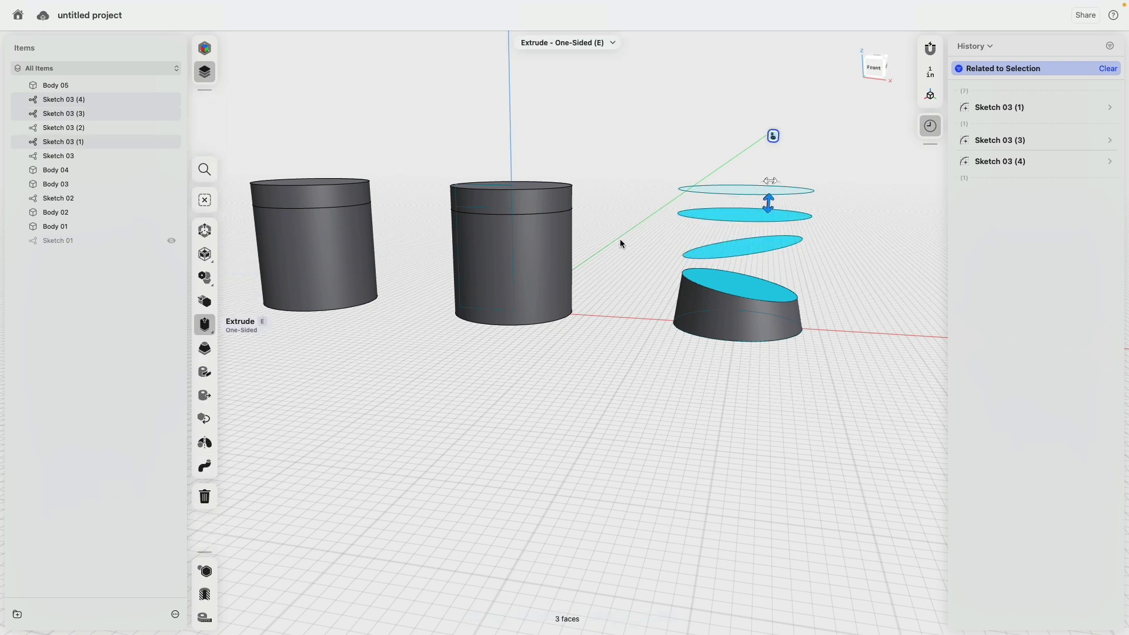
pyautogui.click(205, 351)
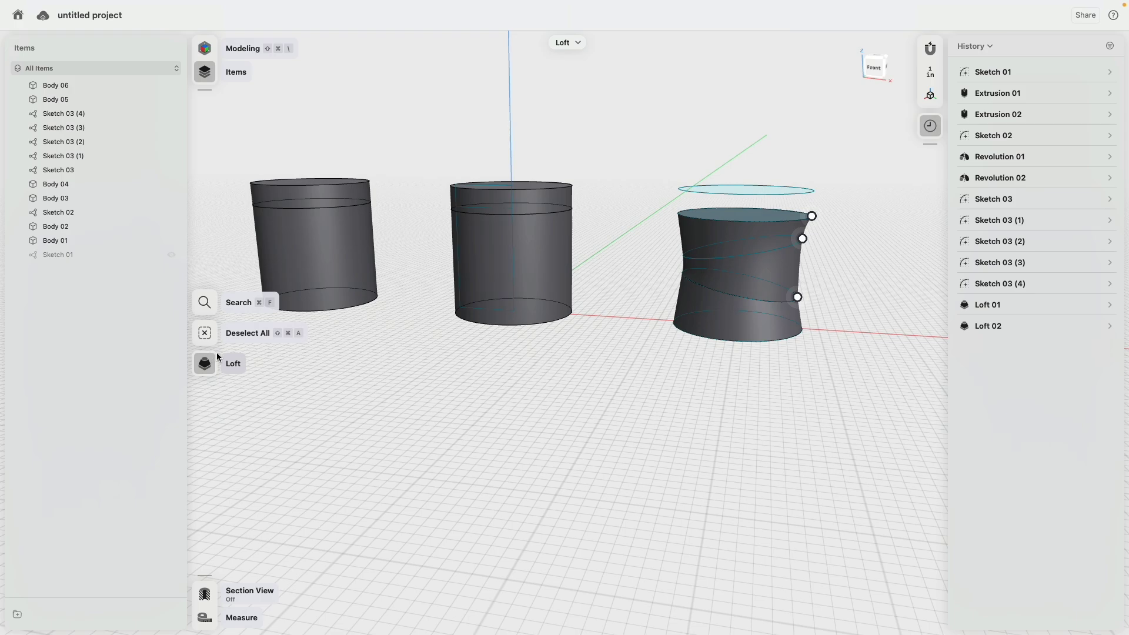
pyautogui.moveTo(574, 395)
pyautogui.mouseDown(button='right')
pyautogui.moveTo(403, 381)
pyautogui.moveTo(507, 377)
pyautogui.moveTo(584, 397)
pyautogui.mouseUp(button='right')
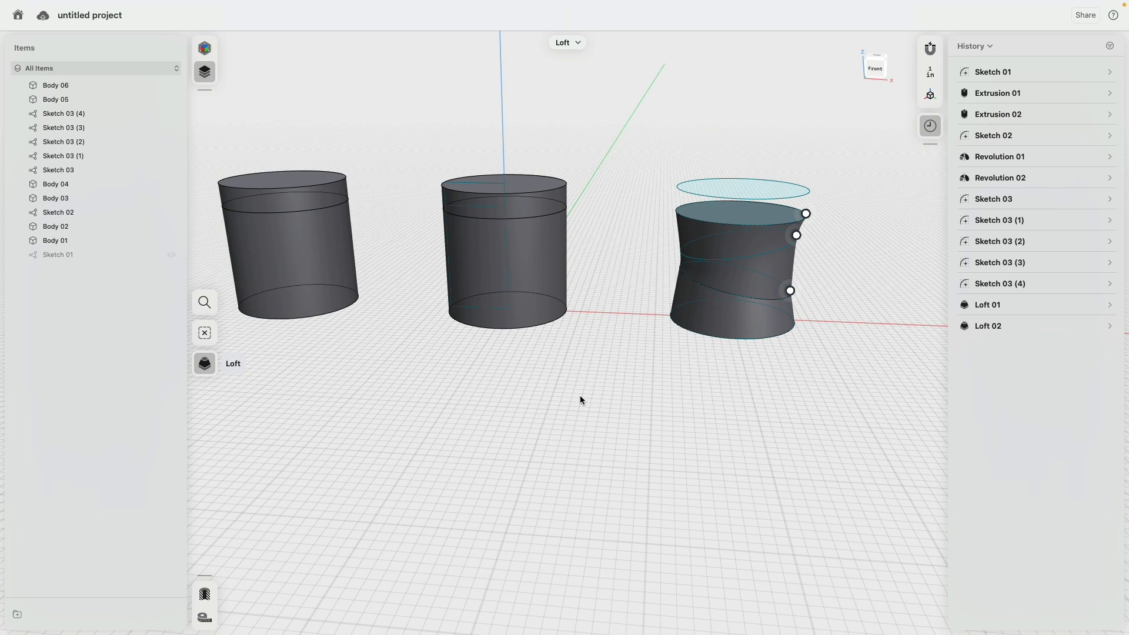
pyautogui.hotkey('ctrl', 'z')
pyautogui.hotkey('ctrl', 'z')
# Loft the five circles, selected bottom to top, into one wavy stool body, Body 05.
pyautogui.click(719, 325)
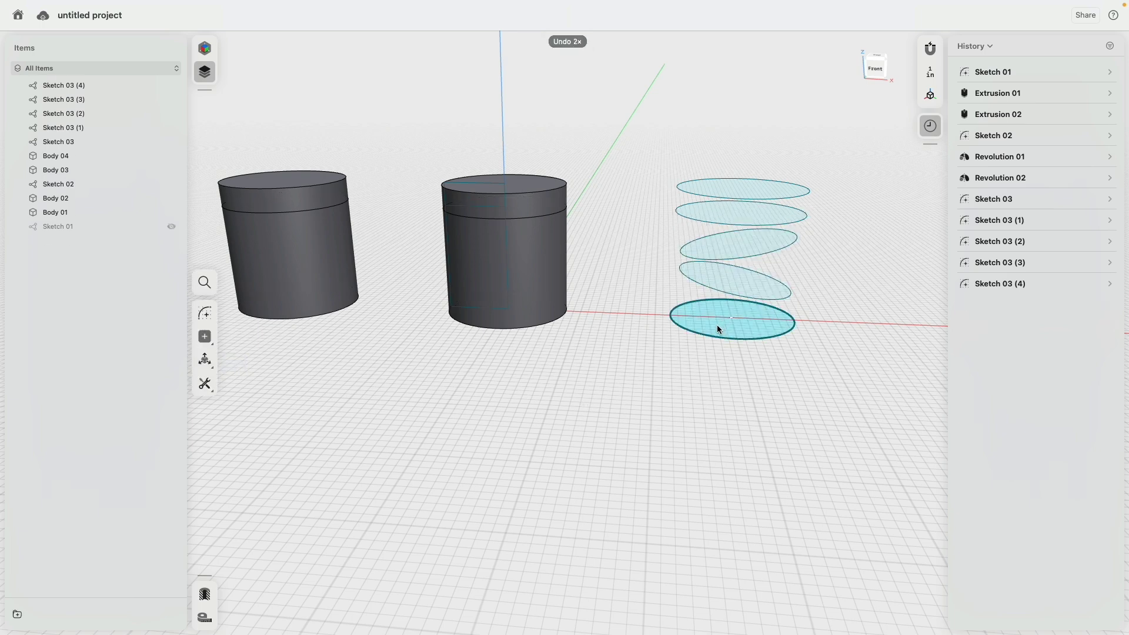
pyautogui.click(718, 326)
pyautogui.click(743, 277)
pyautogui.click(751, 254)
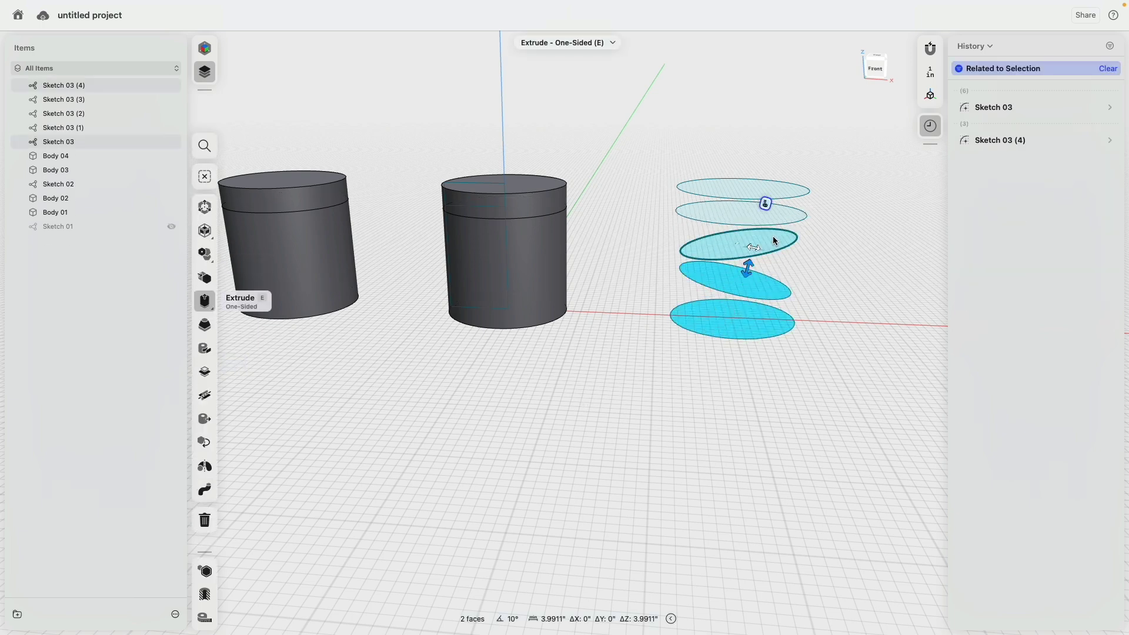
pyautogui.click(733, 217)
pyautogui.click(721, 192)
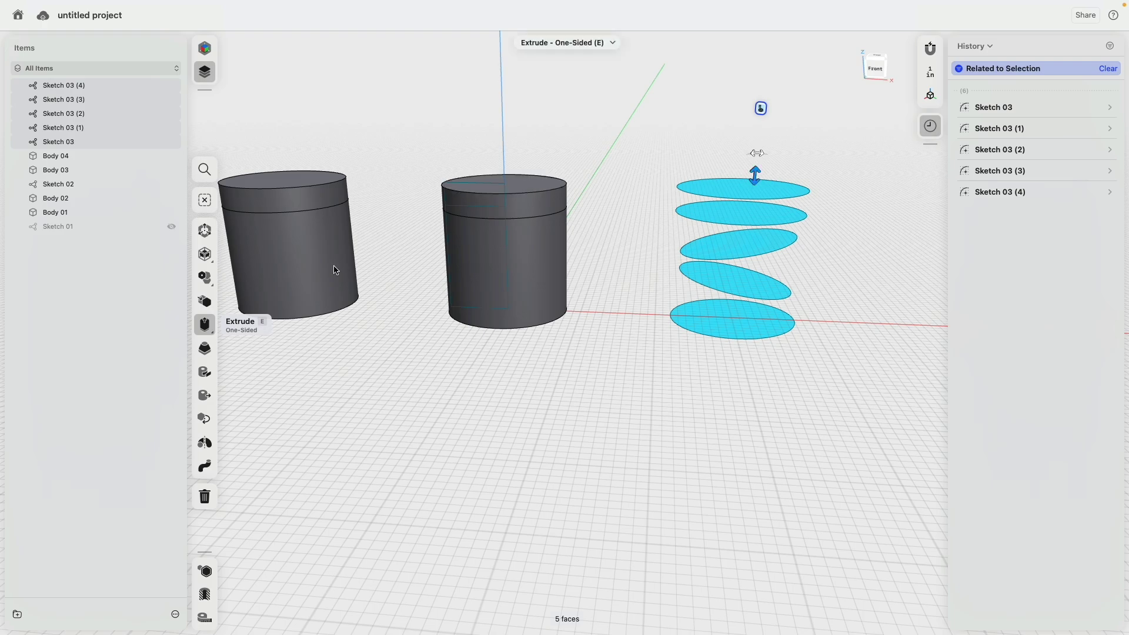
pyautogui.click(204, 350)
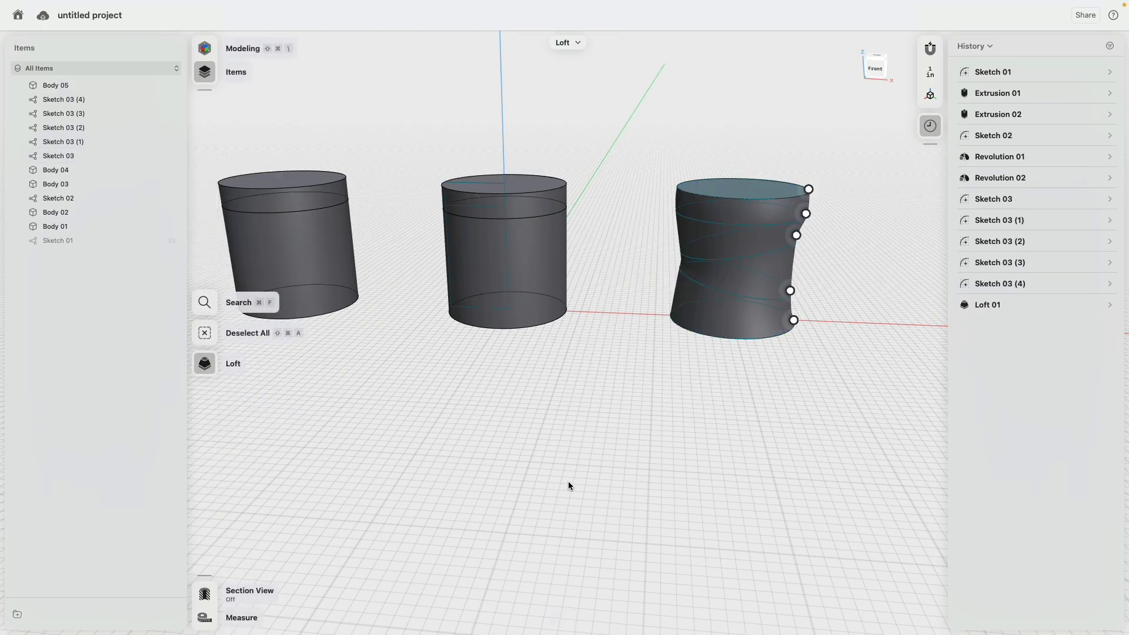
pyautogui.moveTo(566, 478)
pyautogui.mouseDown(button='right')
pyautogui.moveTo(428, 464)
pyautogui.moveTo(567, 470)
pyautogui.moveTo(569, 457)
pyautogui.moveTo(557, 474)
pyautogui.mouseUp(button='right')
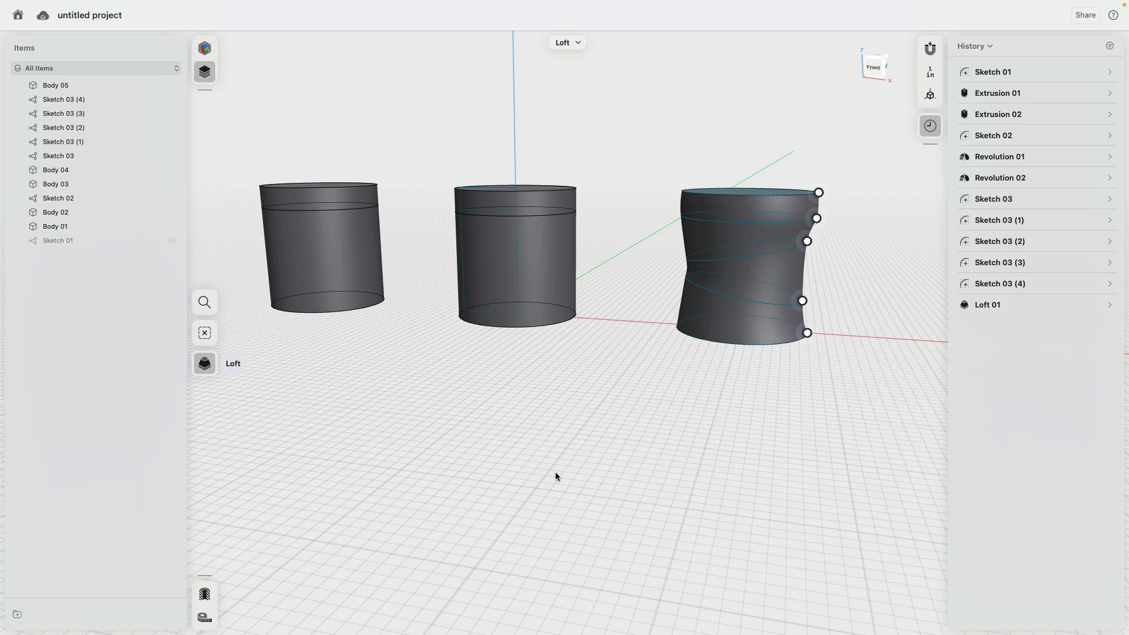
# Undo the five-circle loft and loft just the two lowest circles together.
pyautogui.hotkey('ctrl', 'z')
pyautogui.click(713, 335)
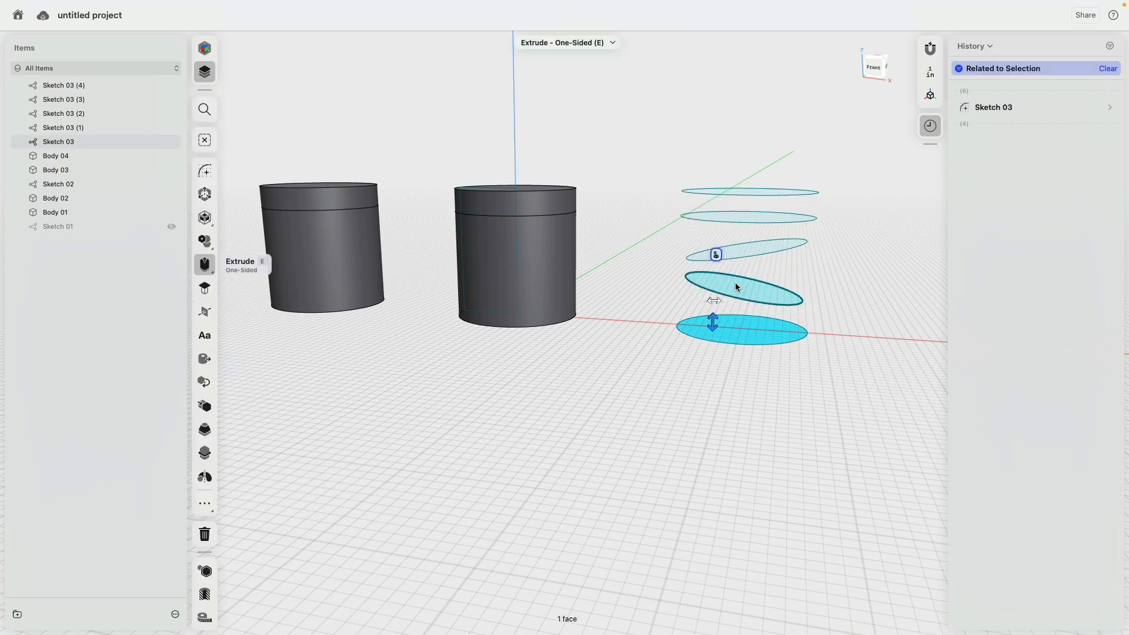
pyautogui.click(729, 281)
pyautogui.click(207, 326)
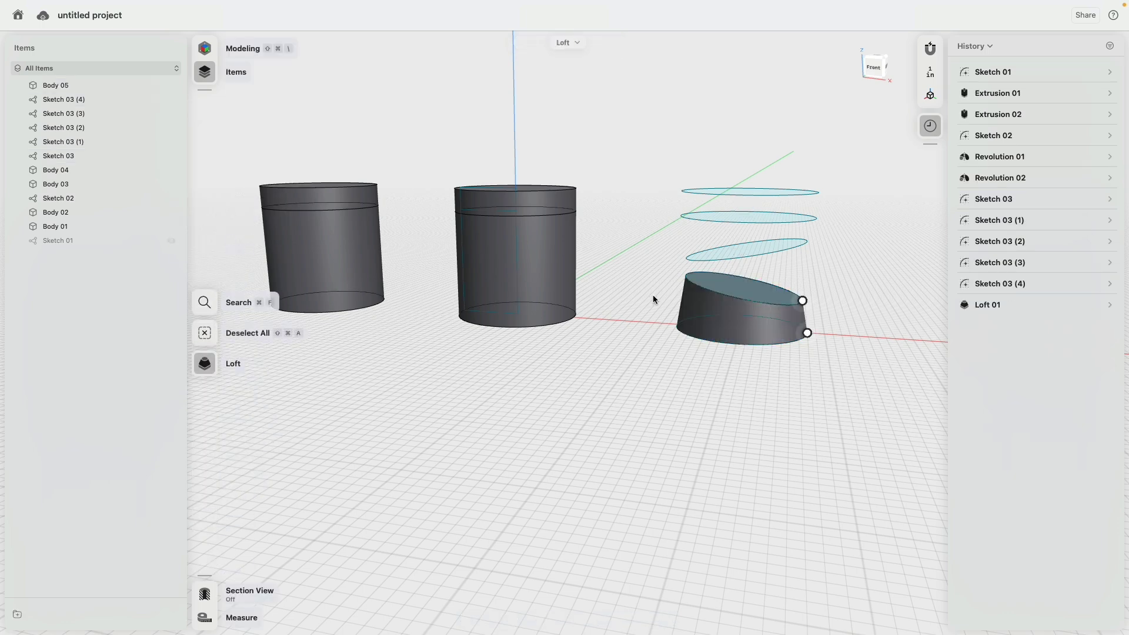
# Loft each next circle onto the section below up to the top circle, creating Lofts 02–04.
pyautogui.click(730, 253)
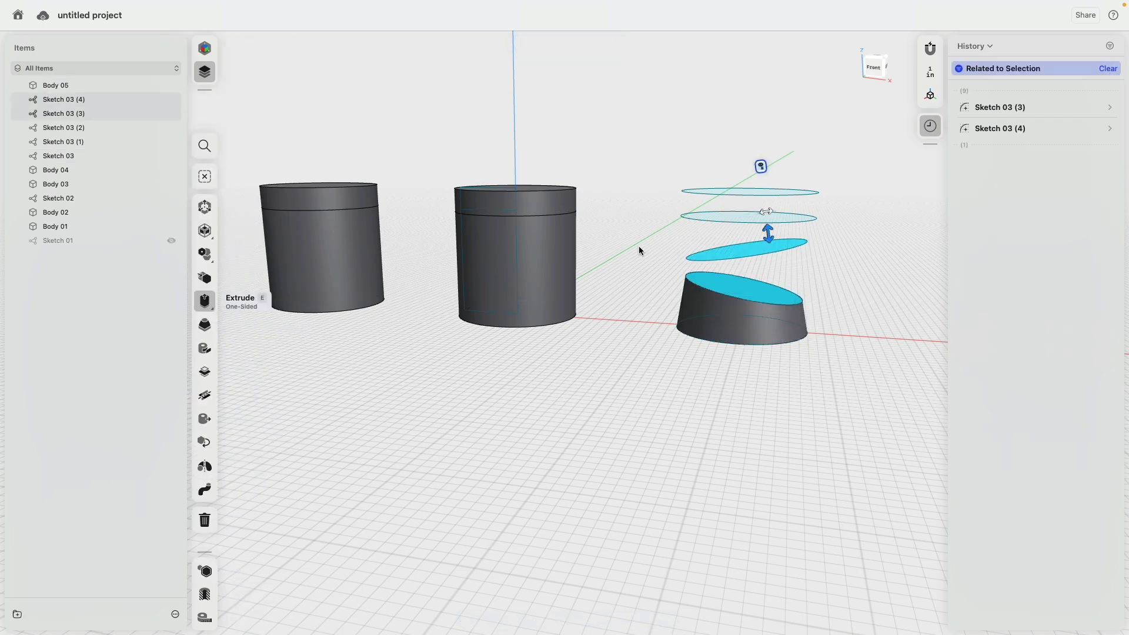
pyautogui.click(207, 326)
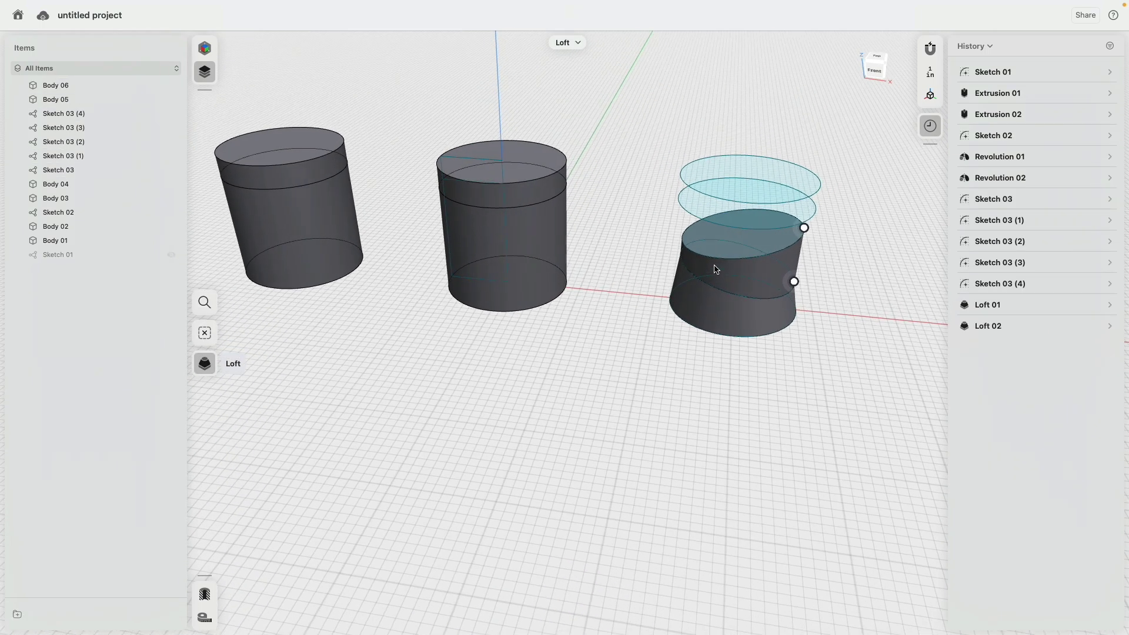
pyautogui.click(703, 207)
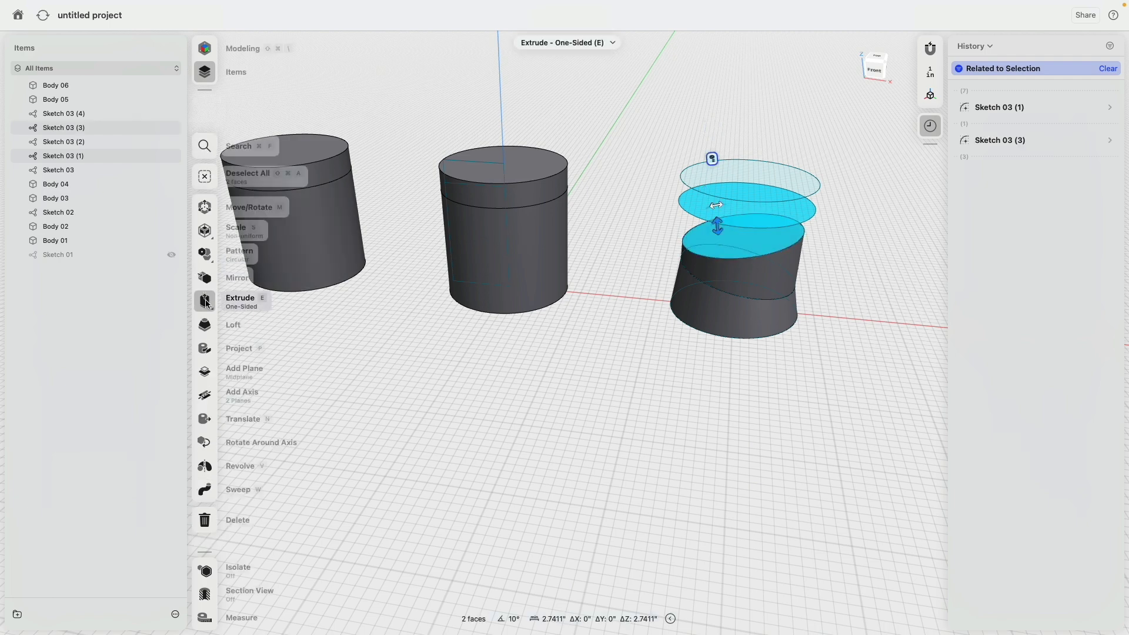
pyautogui.click(232, 320)
pyautogui.click(697, 210)
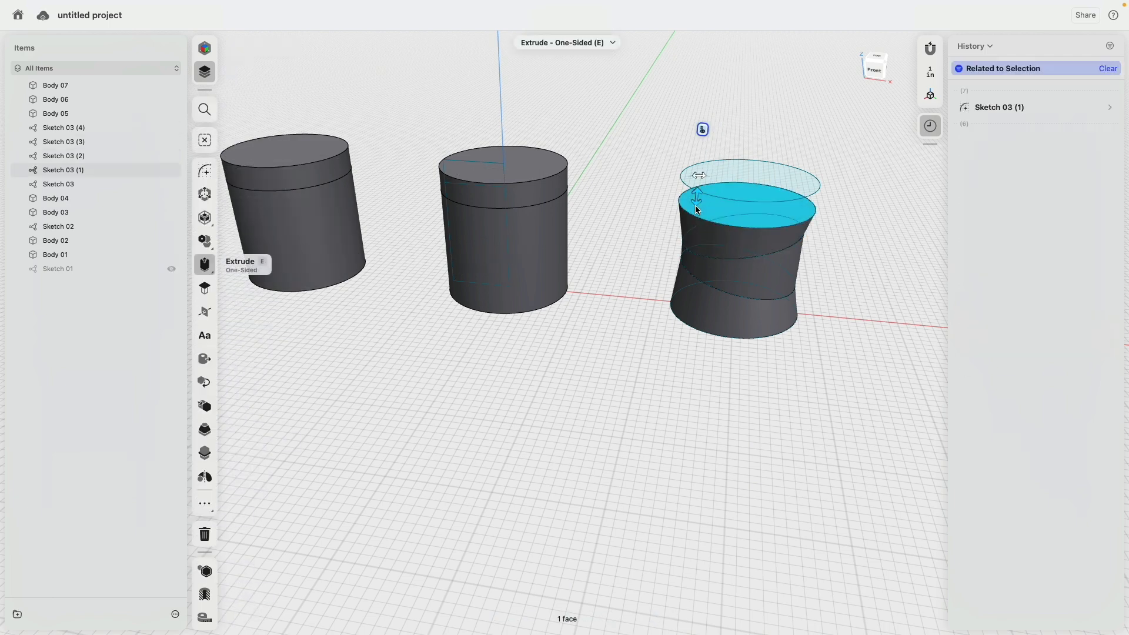
pyautogui.click(691, 179)
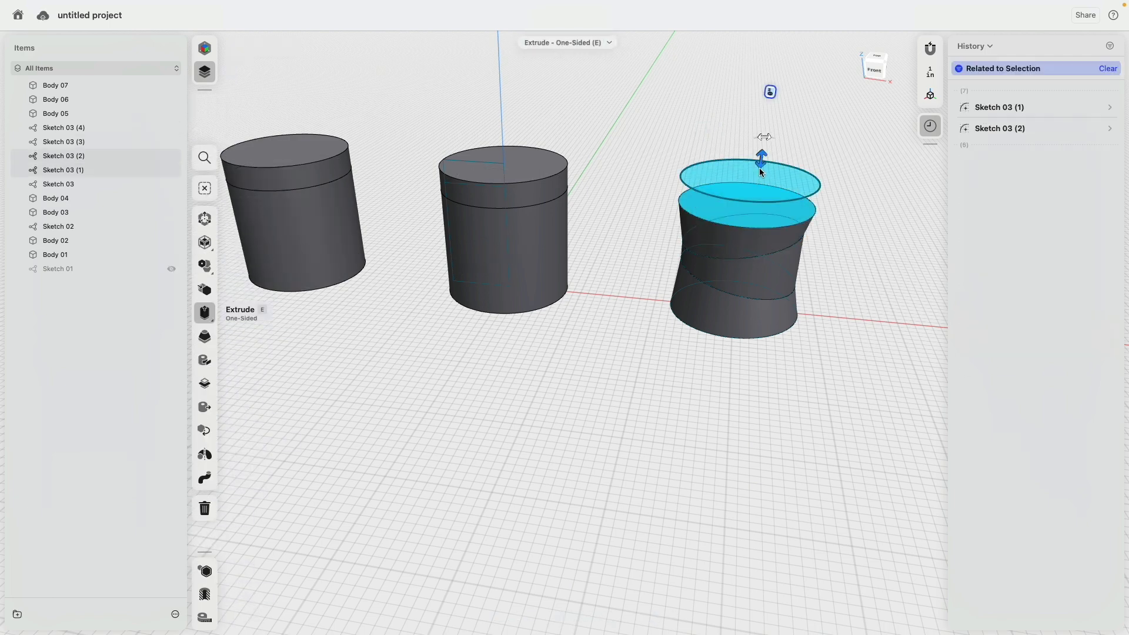
pyautogui.click(207, 339)
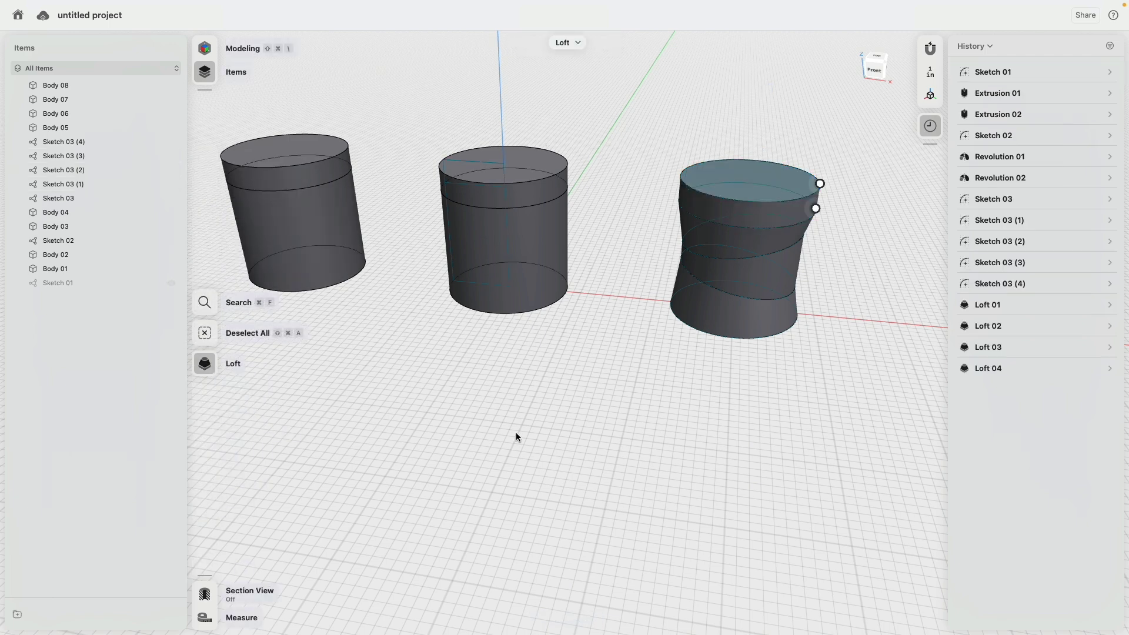
pyautogui.click(66, 280)
# Group all six sketches into Folder 01 and hide that folder.
pyautogui.click(74, 241)
pyautogui.click(88, 198)
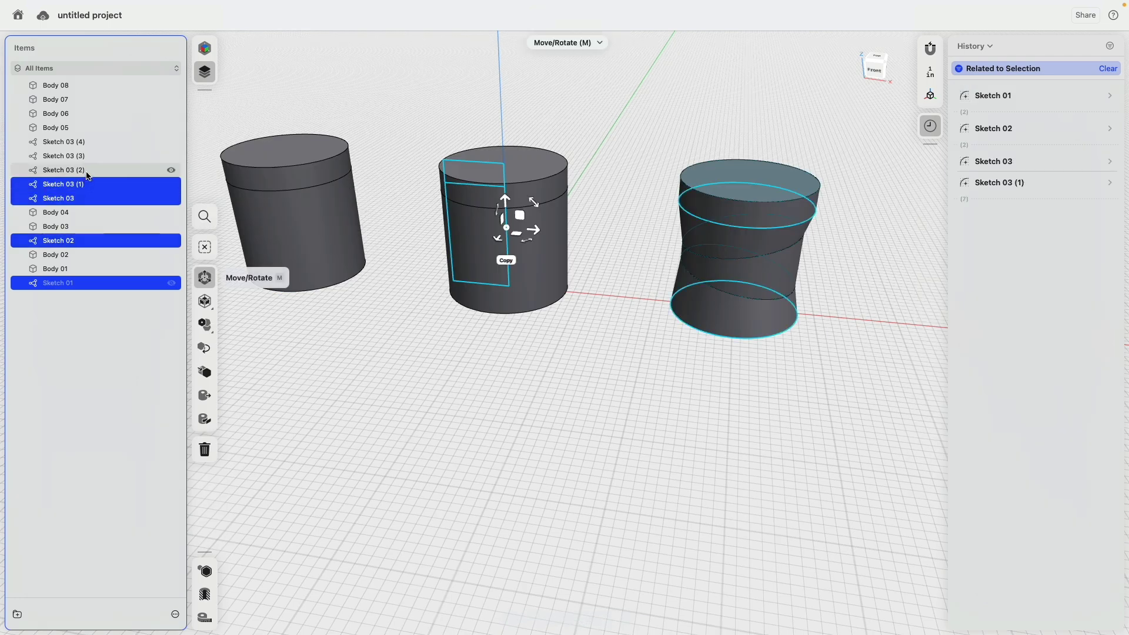
pyautogui.click(89, 170)
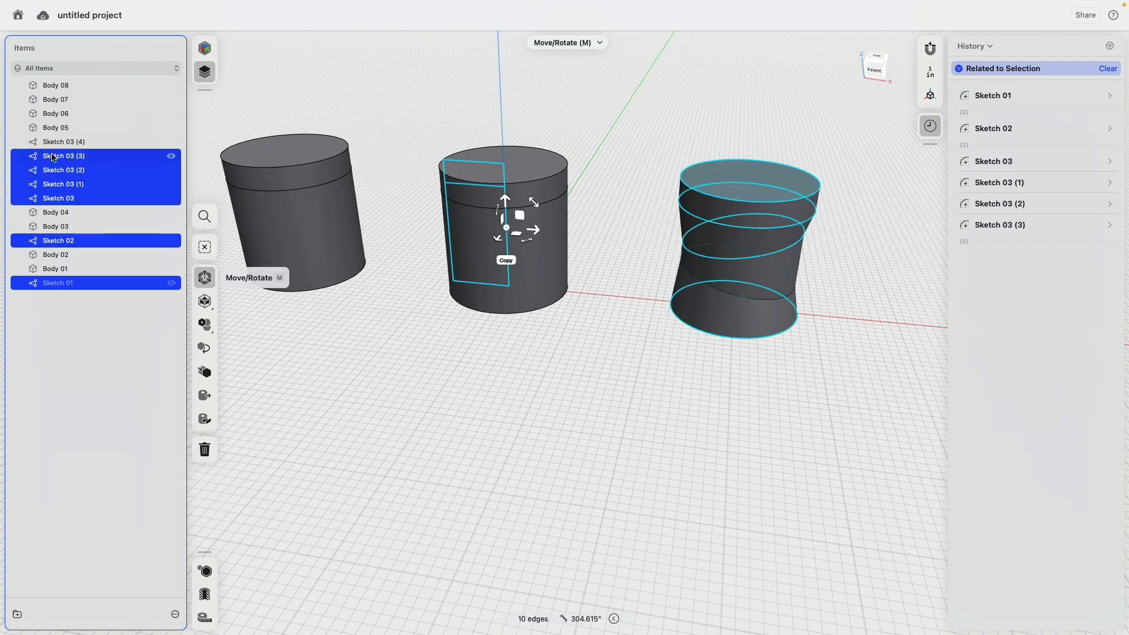
pyautogui.moveTo(53, 158); pyautogui.dragTo(68, 147)
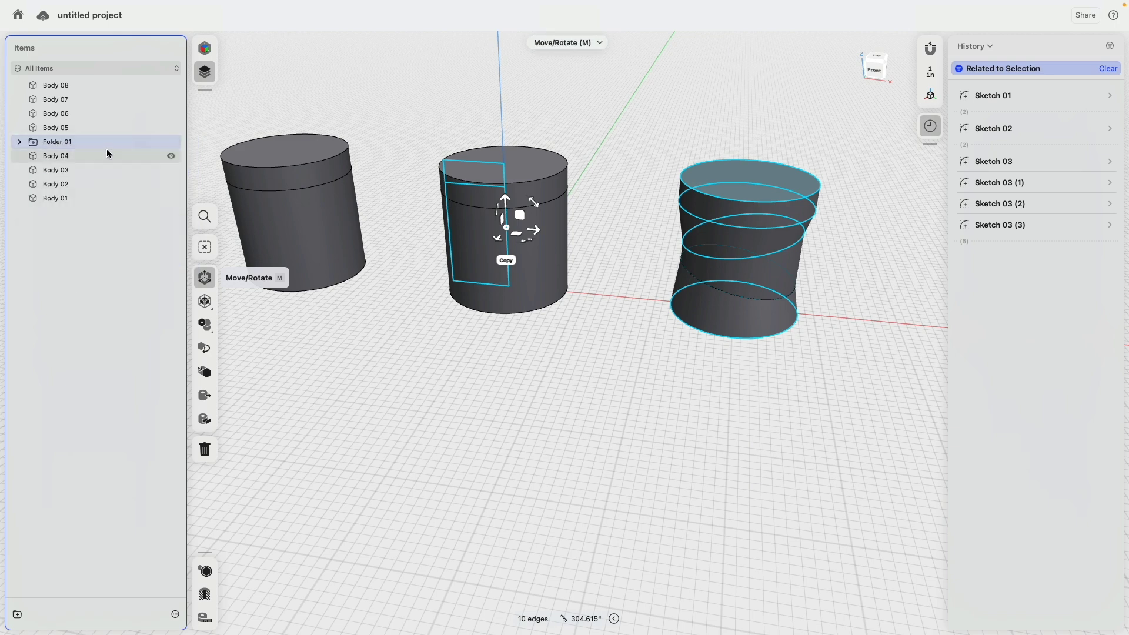
pyautogui.click(172, 143)
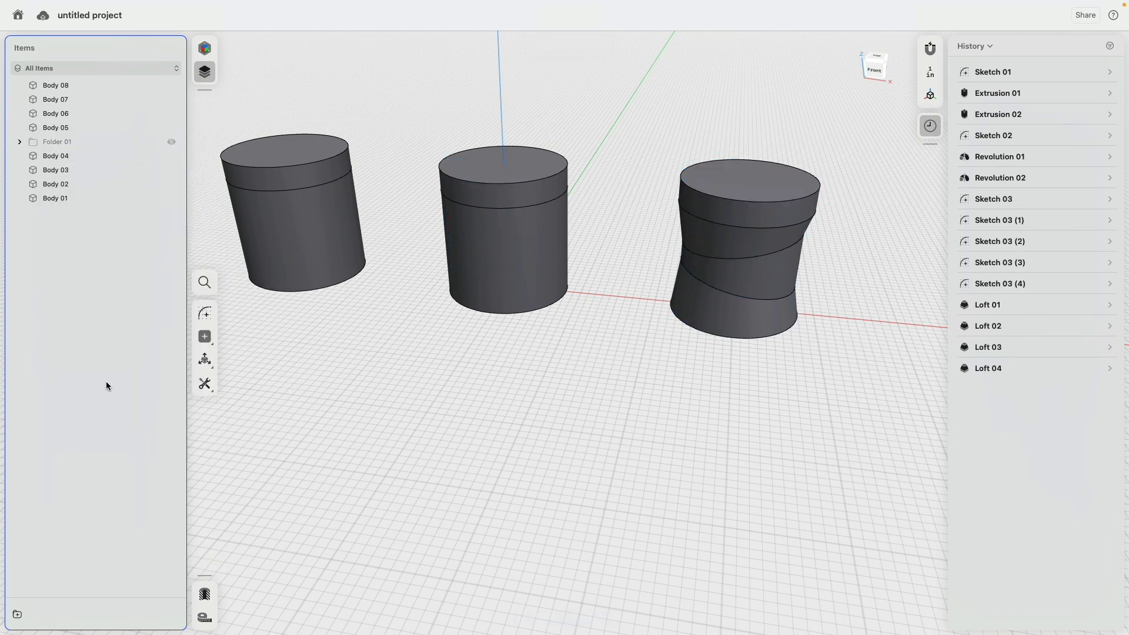
# Group Body 01 through Body 08 into a new folder, Folder 02.
pyautogui.click(78, 199)
pyautogui.keyDown('shift'); pyautogui.click(73, 182); pyautogui.keyUp('shift')
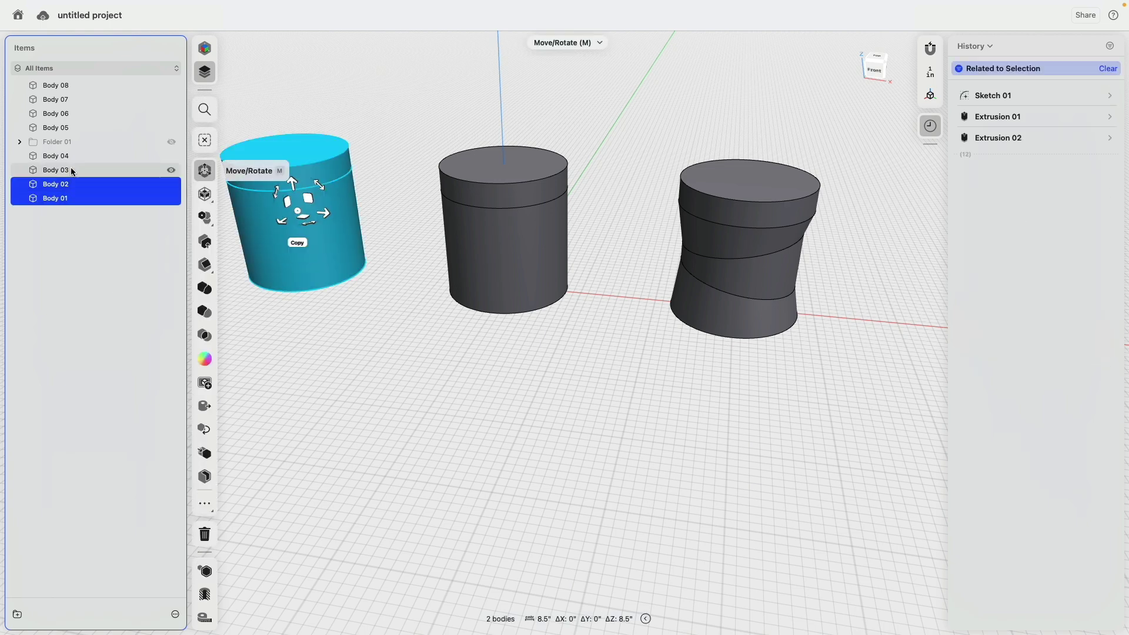
pyautogui.keyDown('shift'); pyautogui.click(73, 157); pyautogui.keyUp('shift')
pyautogui.keyDown('shift'); pyautogui.click(73, 128); pyautogui.keyUp('shift')
pyautogui.keyDown('shift'); pyautogui.click(73, 100); pyautogui.keyUp('shift')
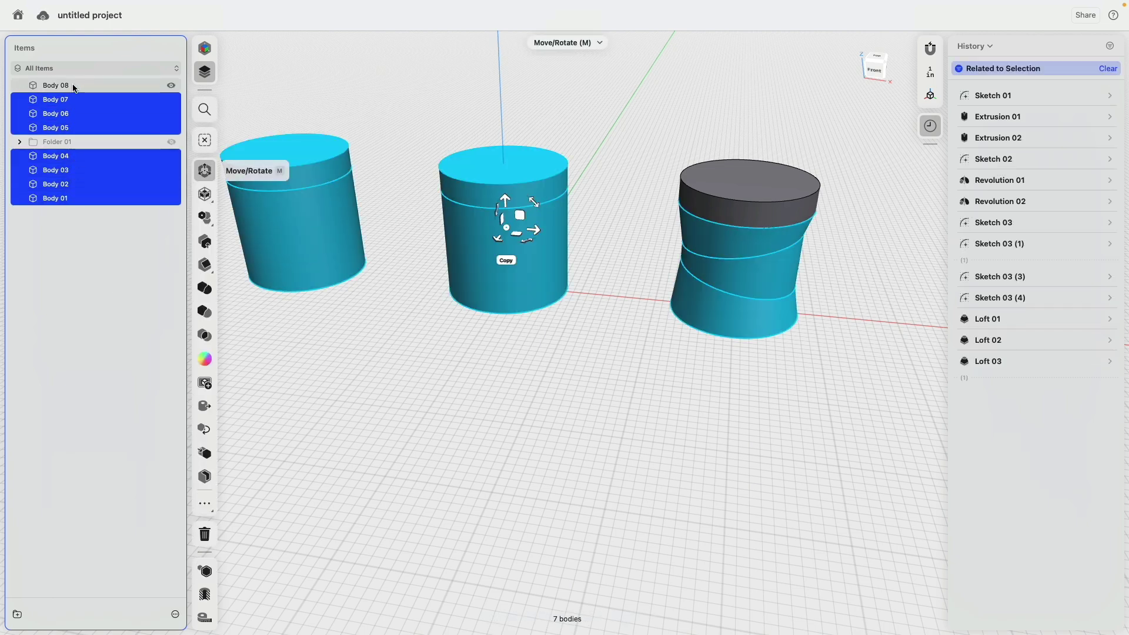
pyautogui.click(17, 614)
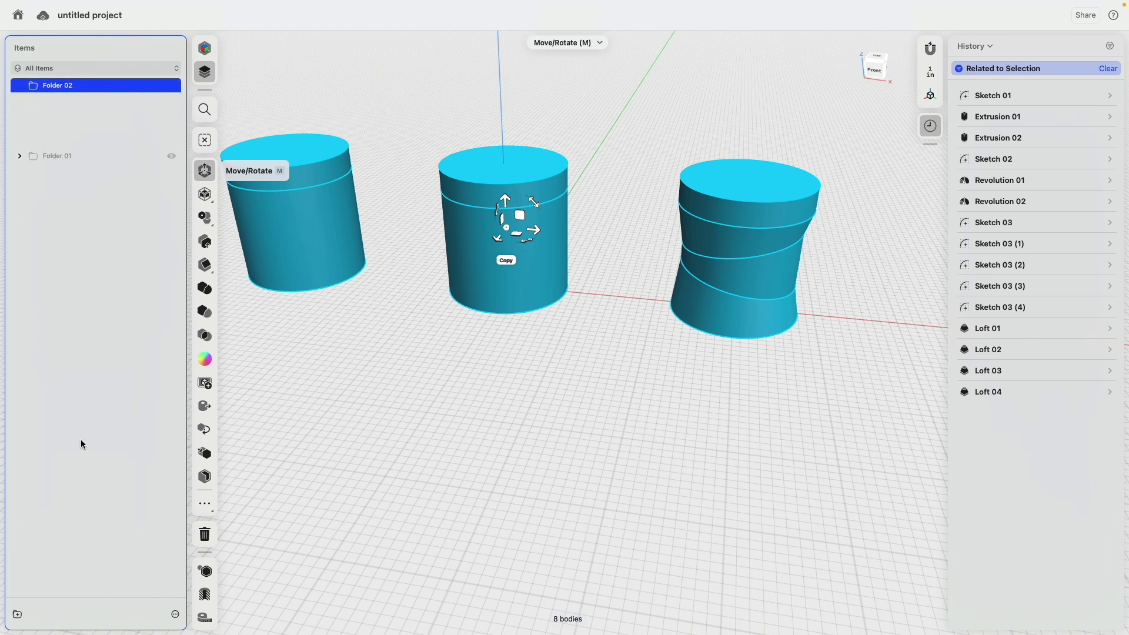
# Rename Folder 02 to Bodies.
pyautogui.click(20, 86)
pyautogui.rightClick(72, 87)
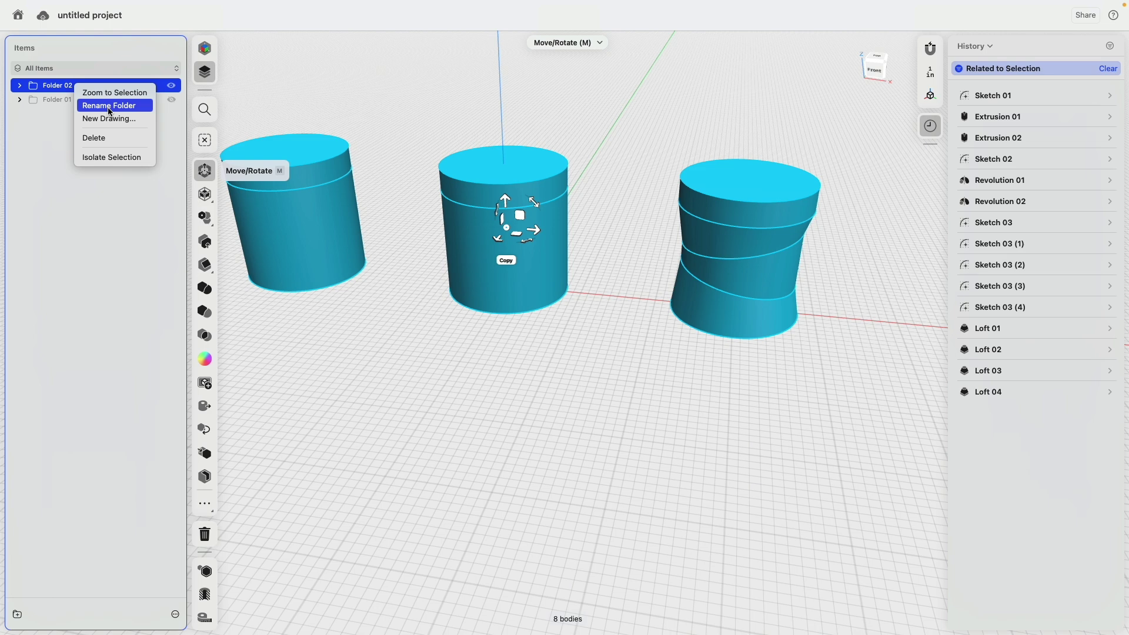
pyautogui.click(109, 106)
pyautogui.write('Bodies')
pyautogui.press('Return')
# Rename Folder 01 to Sketches and clear the selection.
pyautogui.click(55, 99)
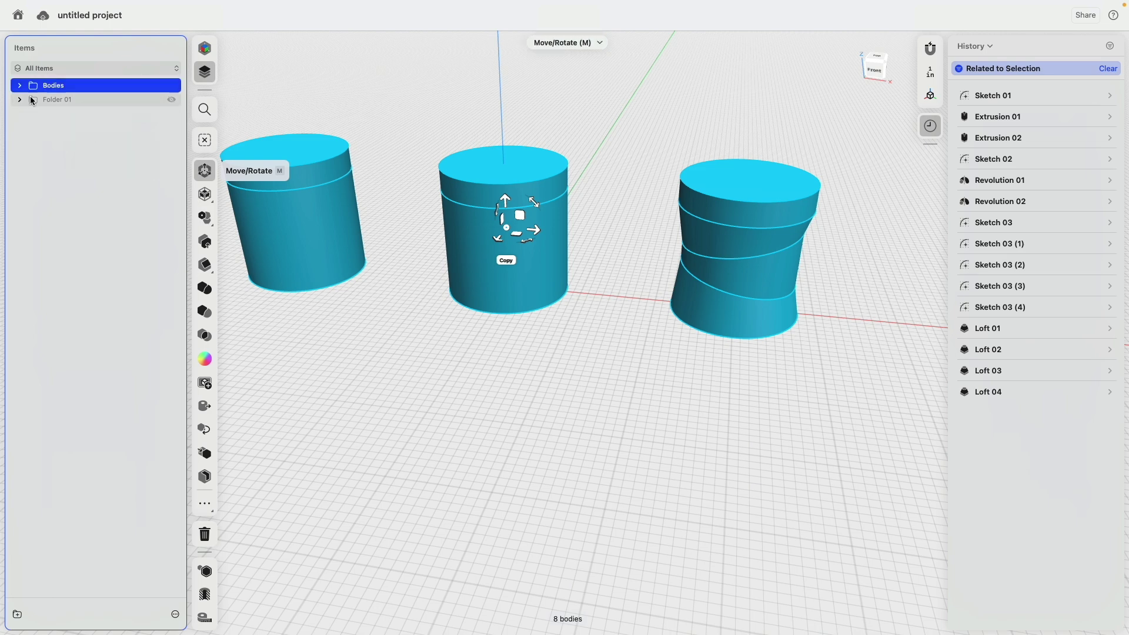
pyautogui.rightClick(67, 105)
pyautogui.click(118, 122)
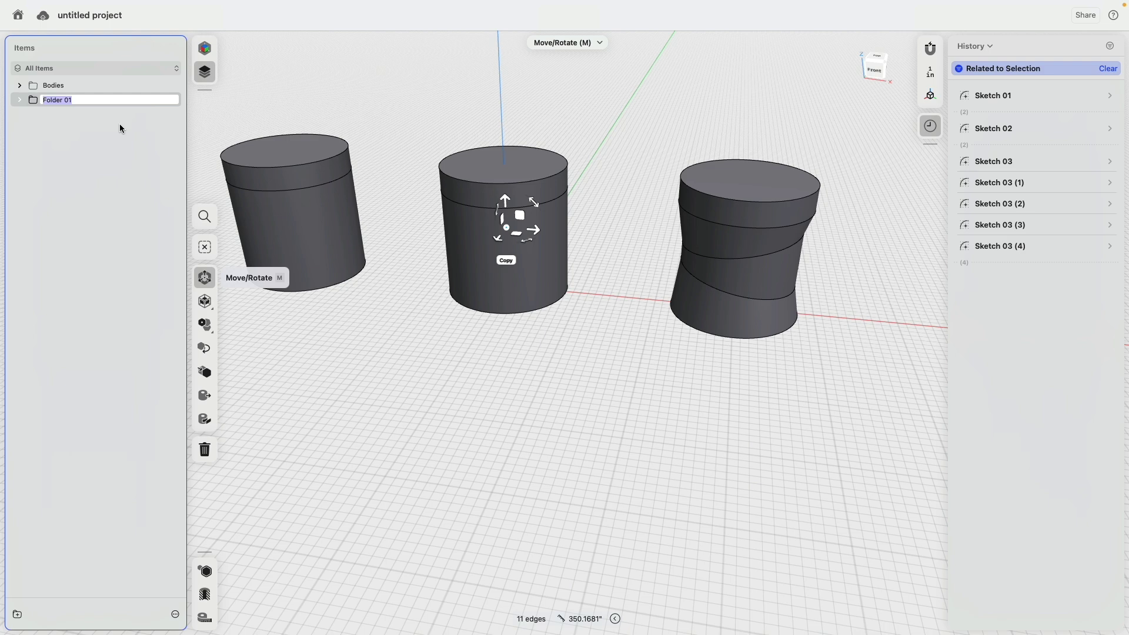
pyautogui.write('Sketches')
pyautogui.press('Return')
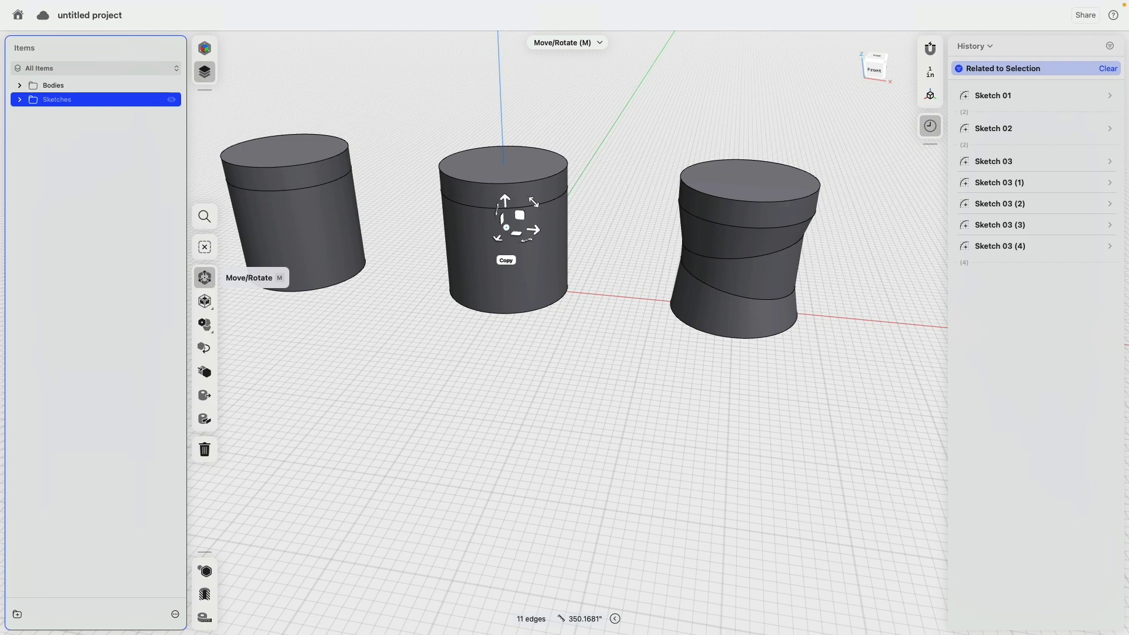
pyautogui.click(499, 432)
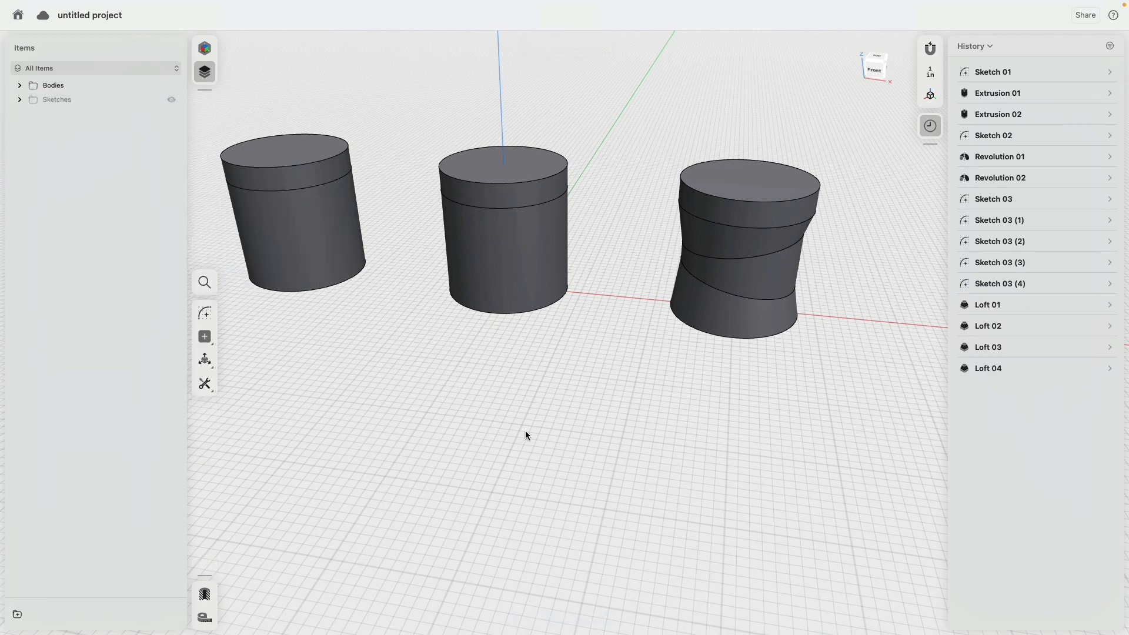
# Face the stools front-on, expand the Bodies folder, and pick all three stools' top faces.
pyautogui.scroll(-5, 547, 382)
pyautogui.moveTo(564, 348)
pyautogui.mouseDown(button='middle')
pyautogui.moveTo(567, 390)
pyautogui.moveTo(592, 310)
pyautogui.moveTo(584, 365)
pyautogui.mouseUp(button='middle')
pyautogui.click(20, 85)
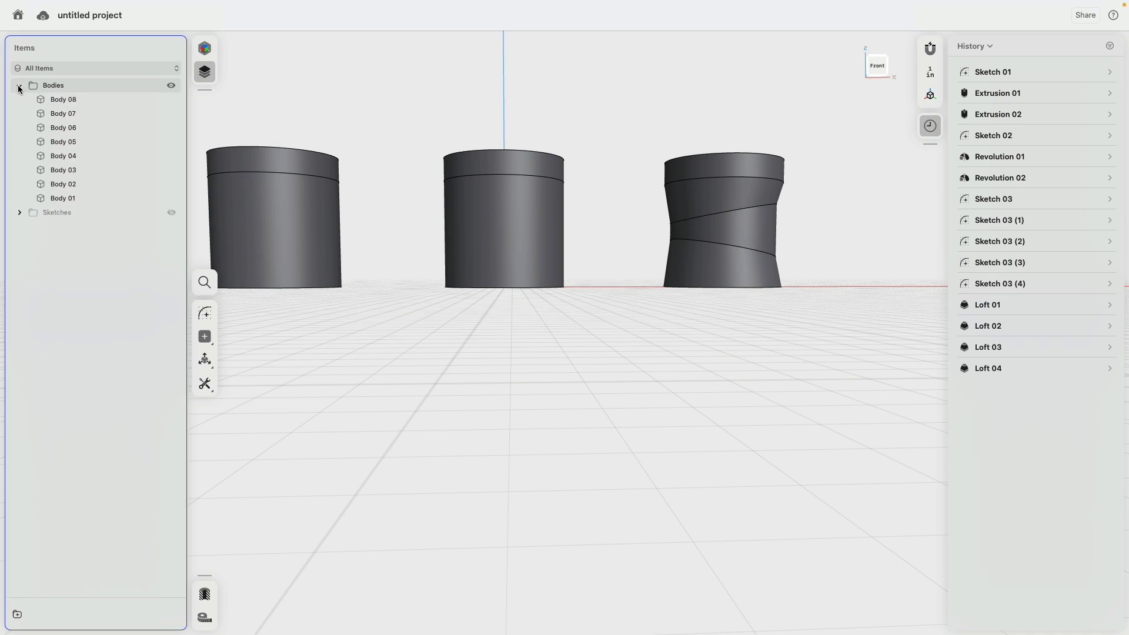
pyautogui.click(254, 158)
pyautogui.click(482, 159)
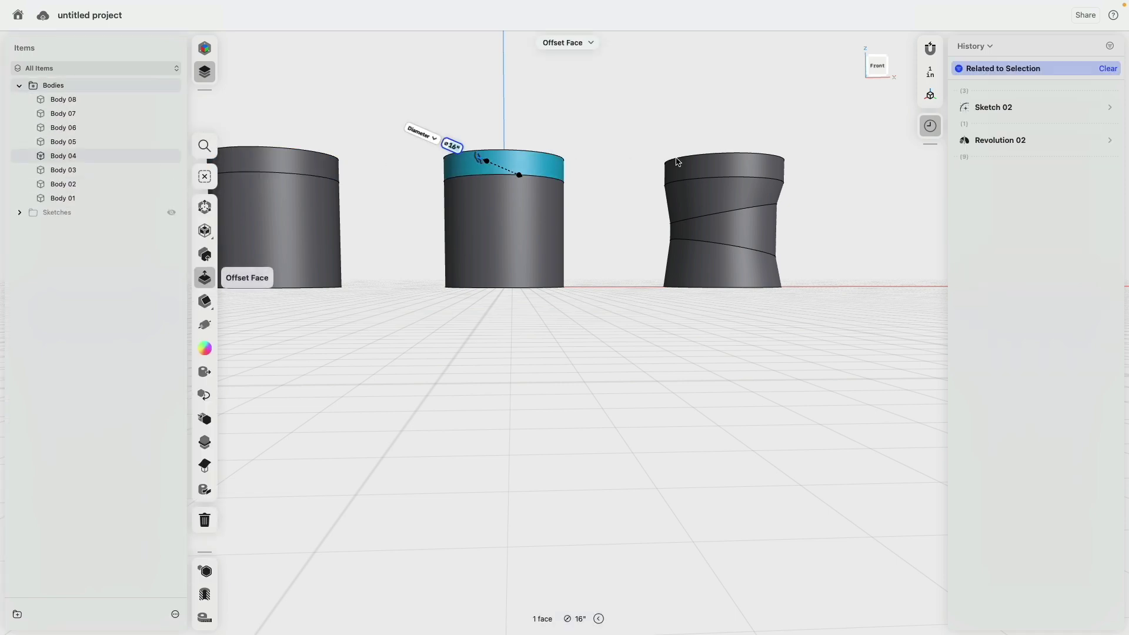
pyautogui.click(689, 161)
# Fillet the top edges of the left, middle and right stools.
pyautogui.moveTo(404, 98)
pyautogui.mouseDown(button='middle')
pyautogui.moveTo(426, 143)
pyautogui.moveTo(458, 156)
pyautogui.moveTo(460, 173)
pyautogui.mouseUp(button='middle')
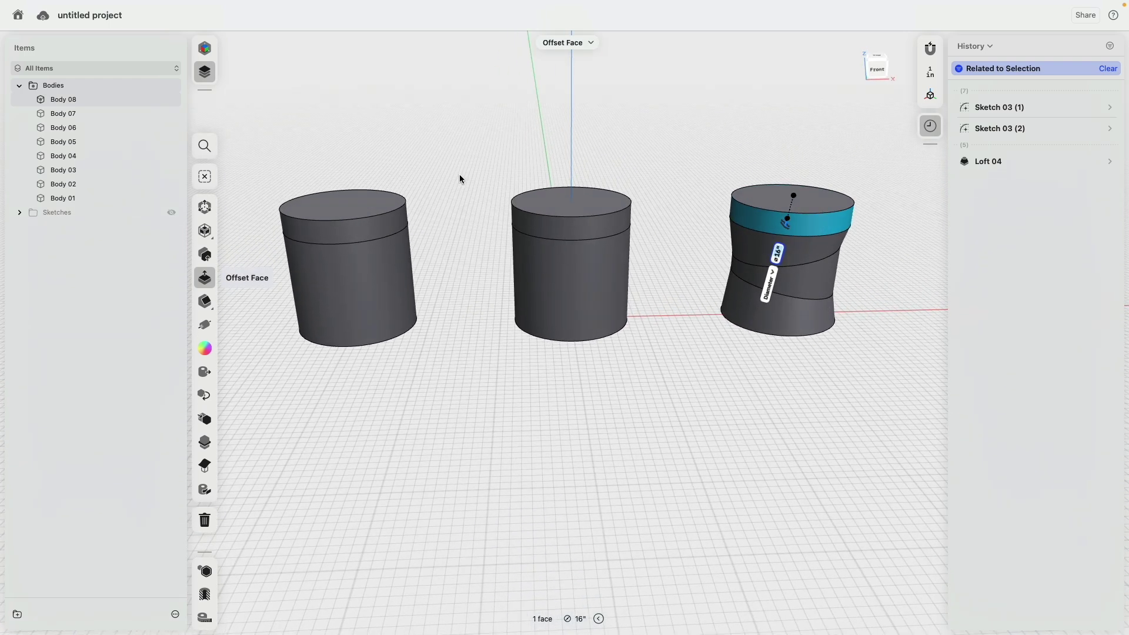
pyautogui.click(409, 206)
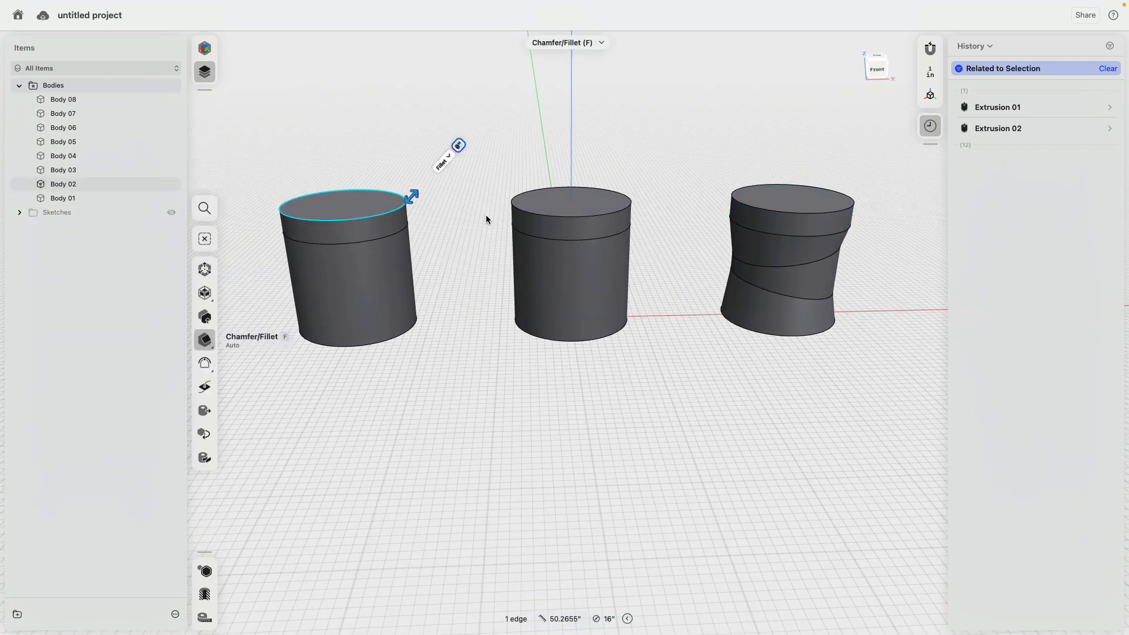
pyautogui.click(520, 213)
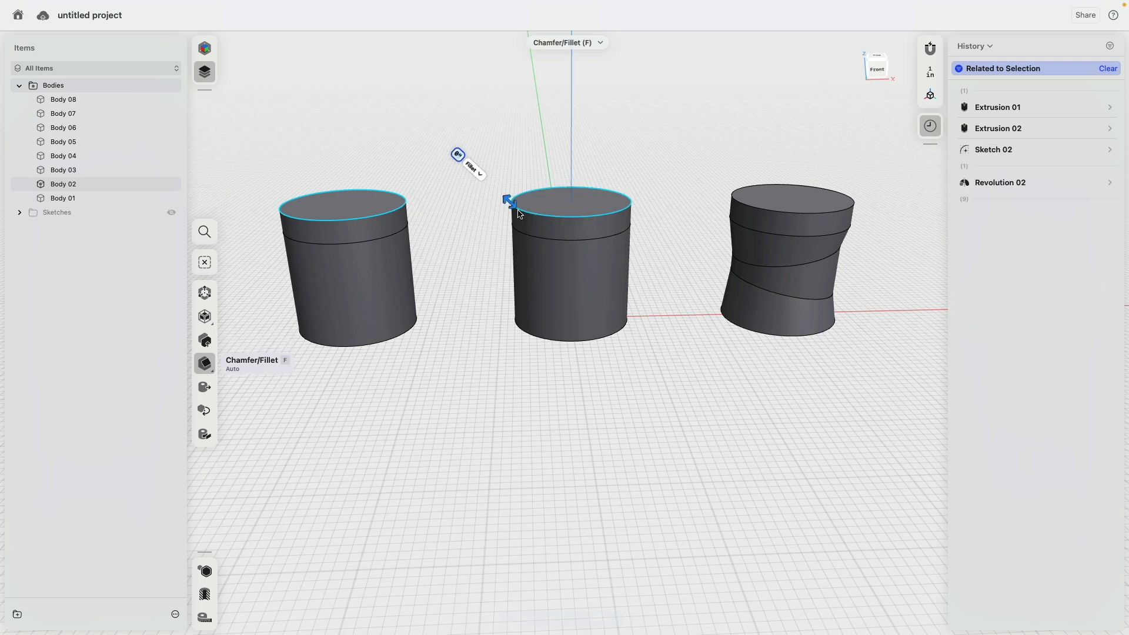
pyautogui.click(734, 201)
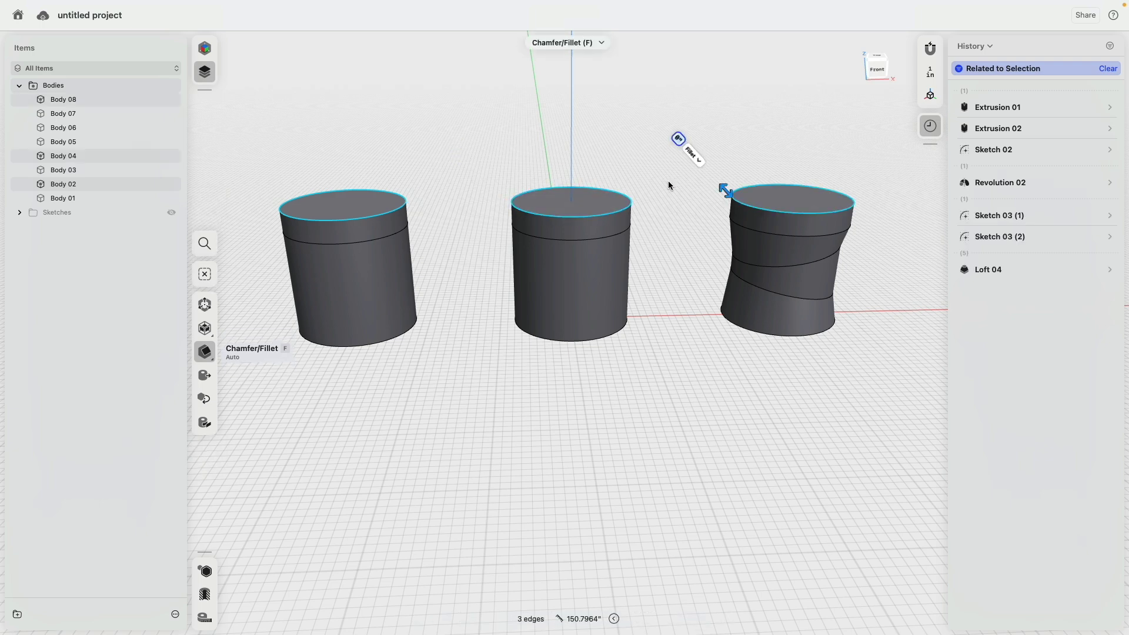
pyautogui.scroll(3, 665, 183)
pyautogui.scroll(2, 646, 194)
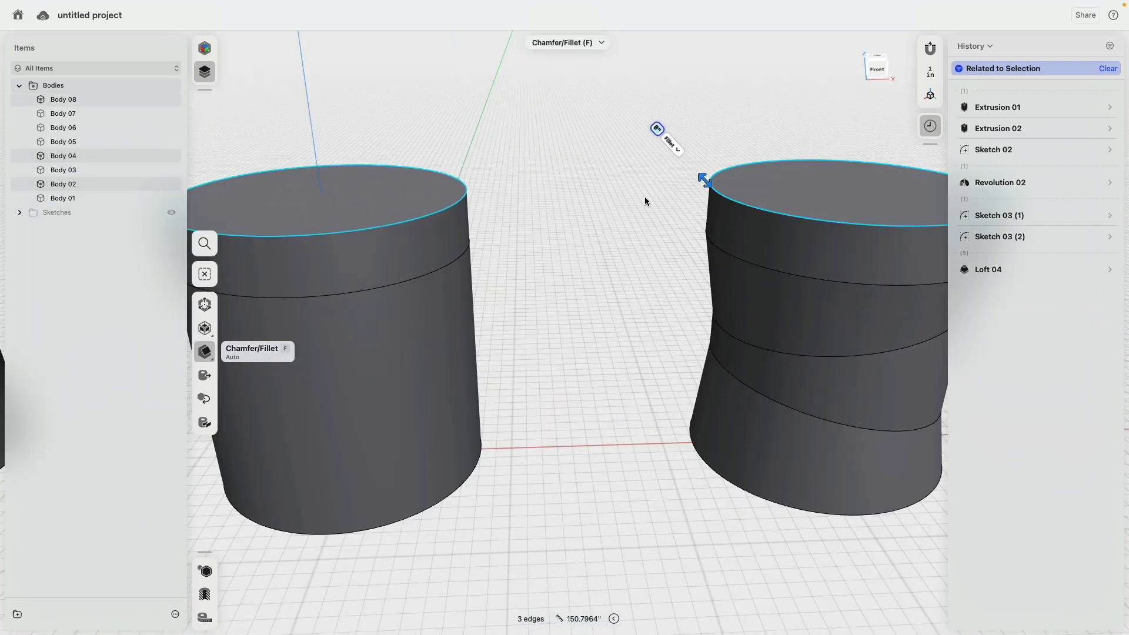
pyautogui.moveTo(635, 191); pyautogui.dragTo(582, 177, button='right')
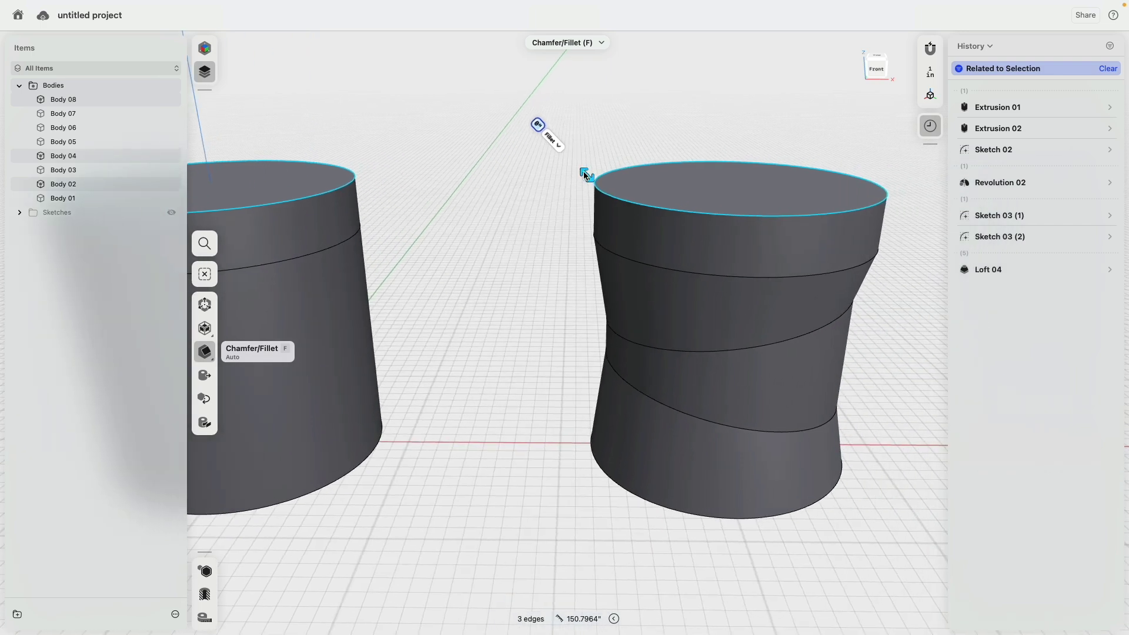
pyautogui.moveTo(588, 176)
pyautogui.mouseDown()
pyautogui.moveTo(601, 189)
pyautogui.moveTo(562, 152)
pyautogui.mouseUp()
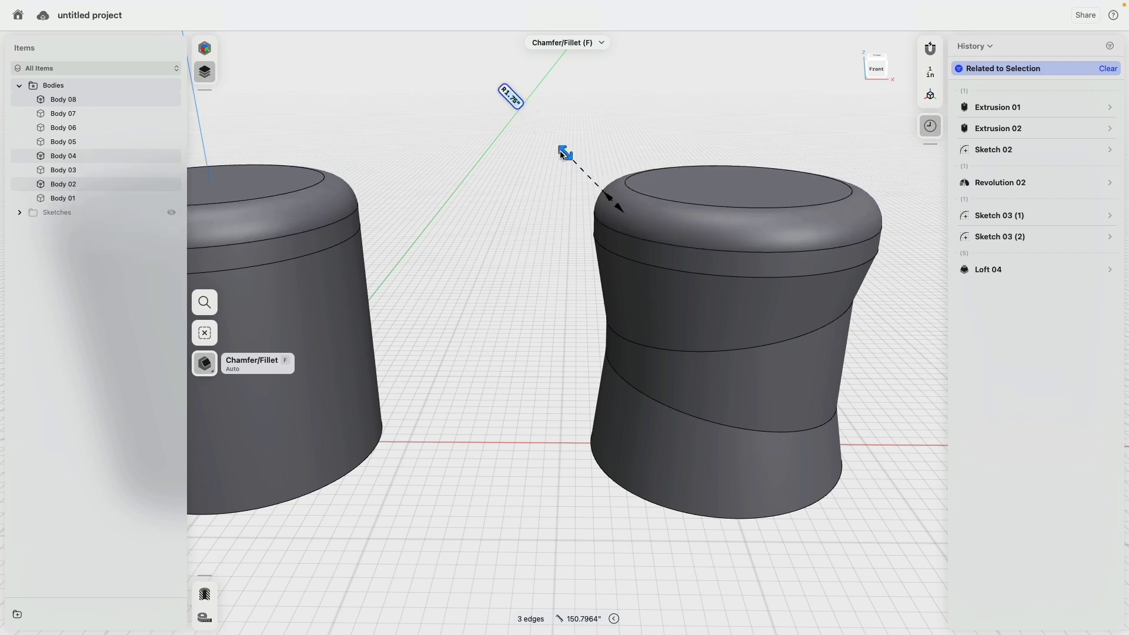
pyautogui.click(534, 280)
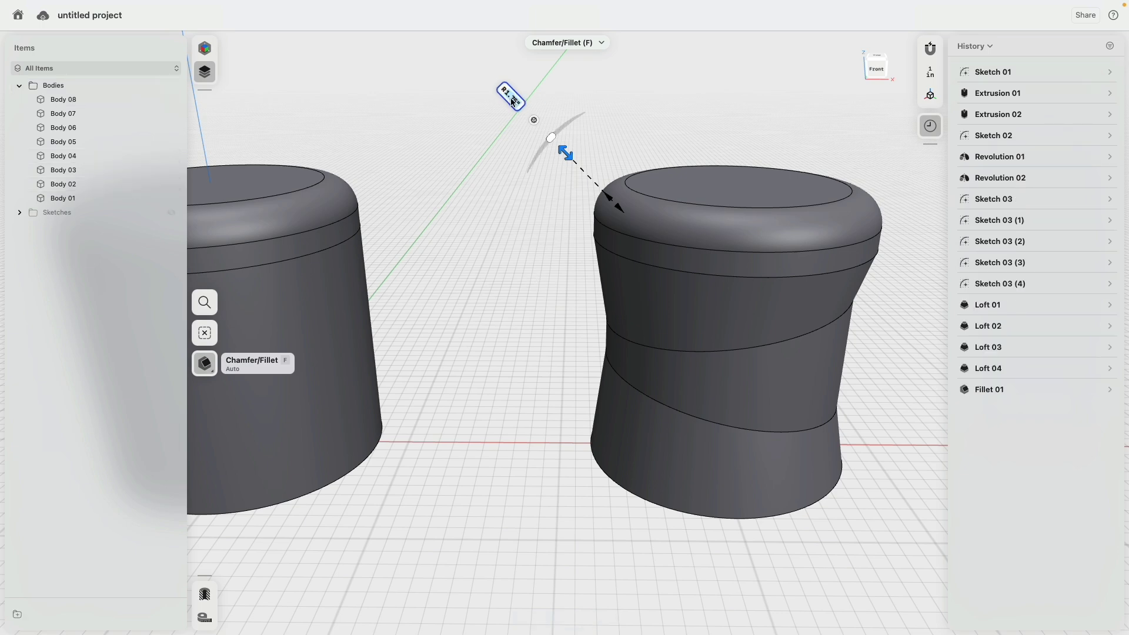
# In Front view, reduce the fillet to a much smaller radius.
pyautogui.click(877, 74)
pyautogui.scroll(5, 551, 287)
pyautogui.scroll(3, 496, 285)
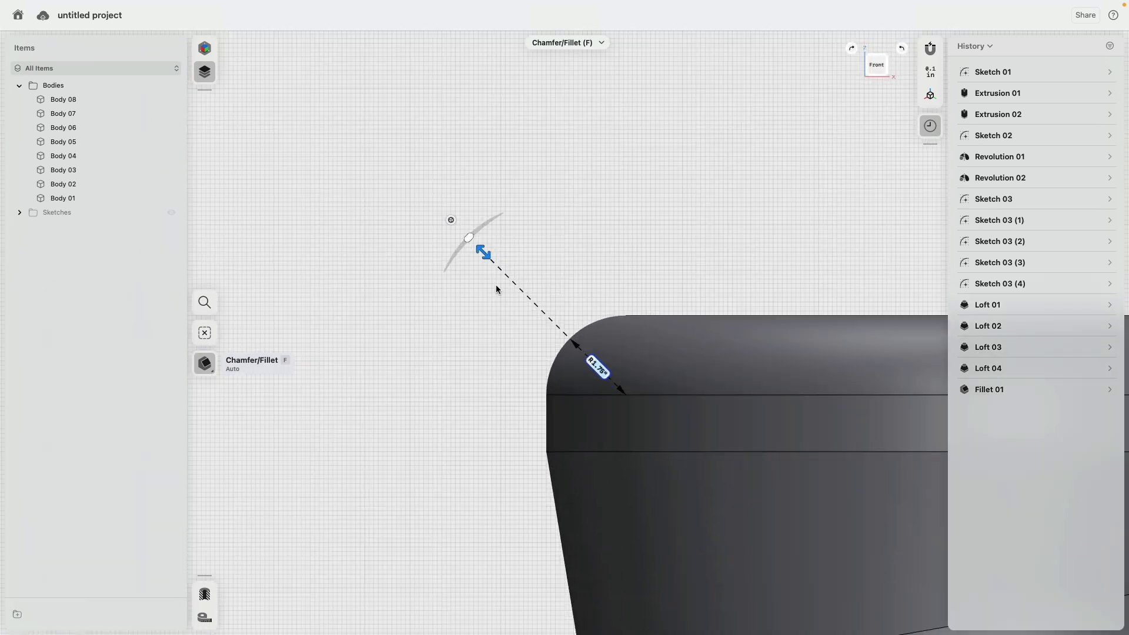
pyautogui.click(470, 237)
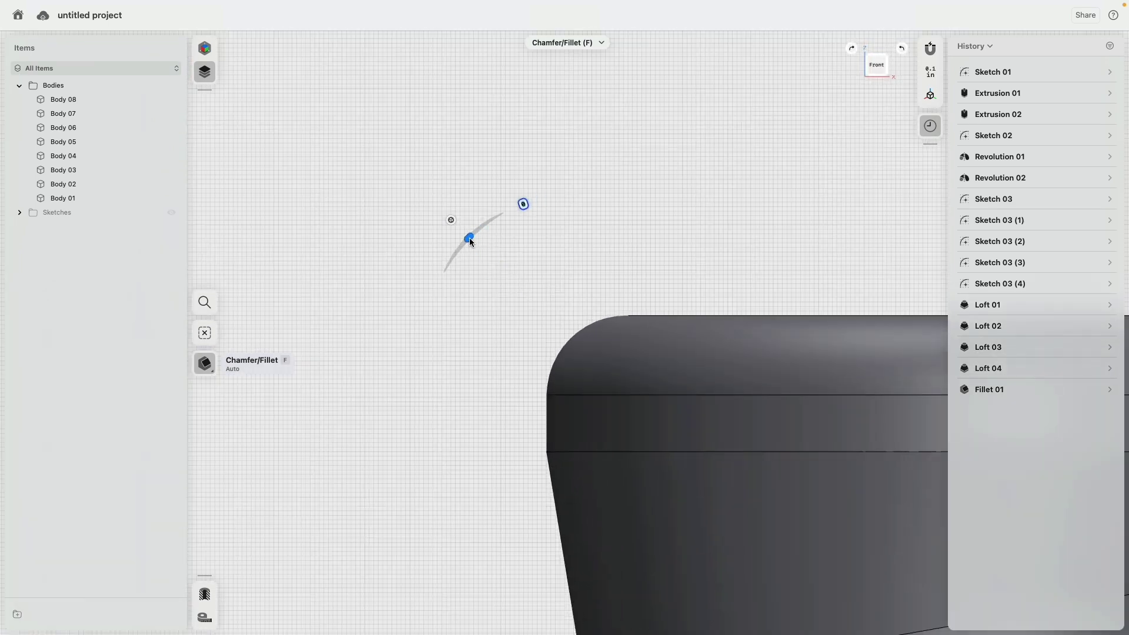
pyautogui.moveTo(470, 238); pyautogui.dragTo(476, 233)
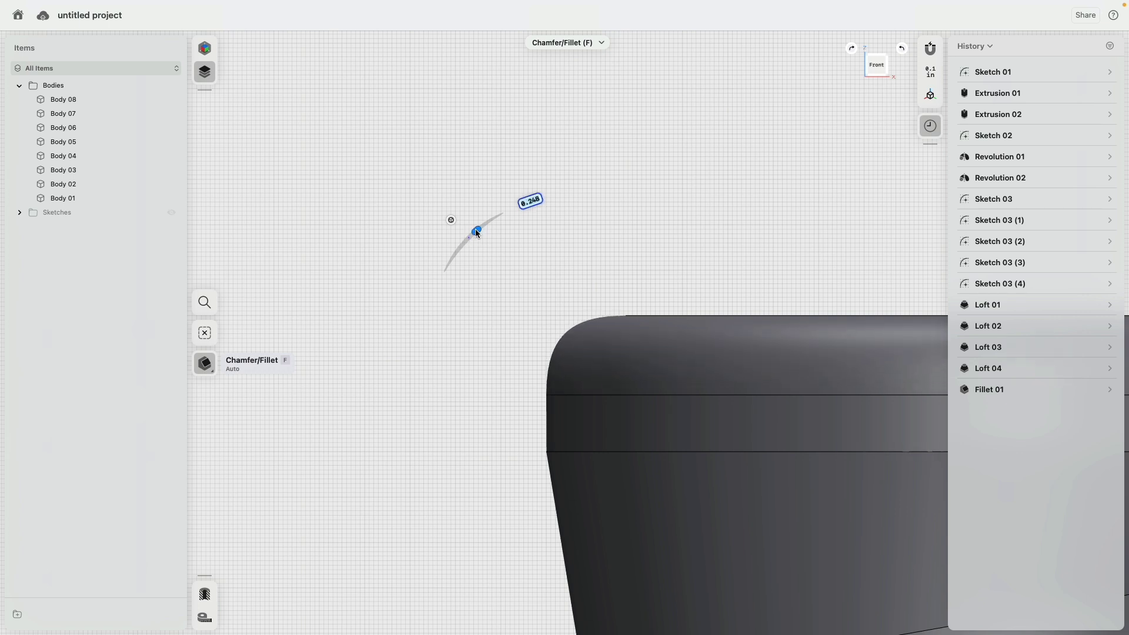
pyautogui.click(467, 398)
pyautogui.scroll(-3, 449, 395)
pyautogui.scroll(-5, 449, 395)
pyautogui.scroll(-3, 530, 230)
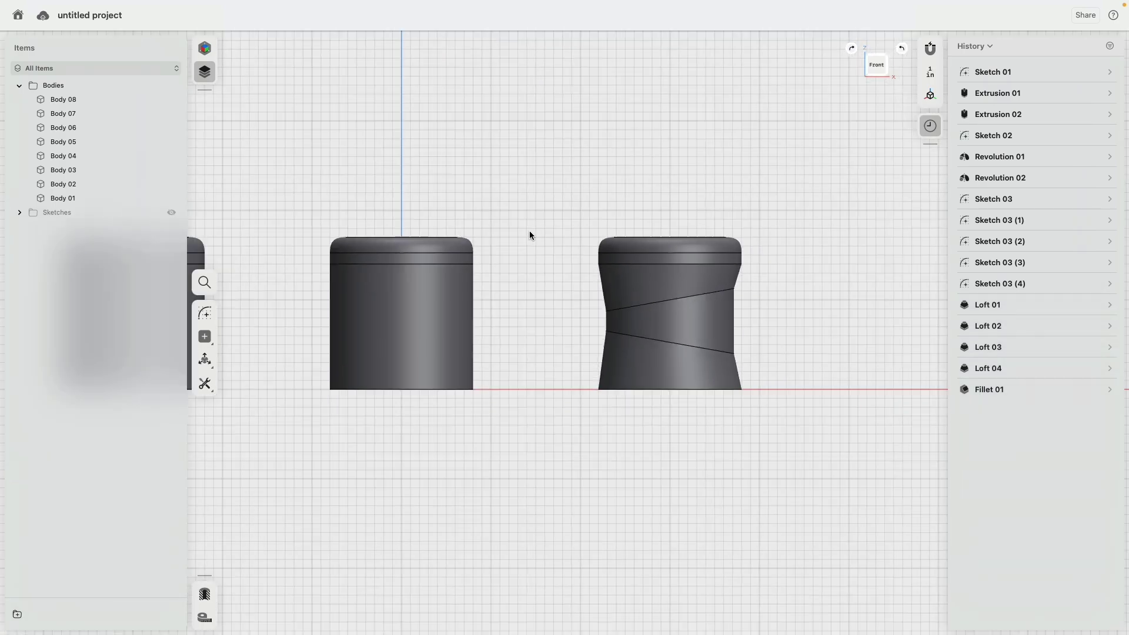
# Orbit below the grid and select the bottom faces of the left and middle stools.
pyautogui.scroll(-2, 545, 129)
pyautogui.moveTo(559, 188)
pyautogui.mouseDown(button='right')
pyautogui.moveTo(553, 215)
pyautogui.moveTo(574, 215)
pyautogui.mouseUp(button='right')
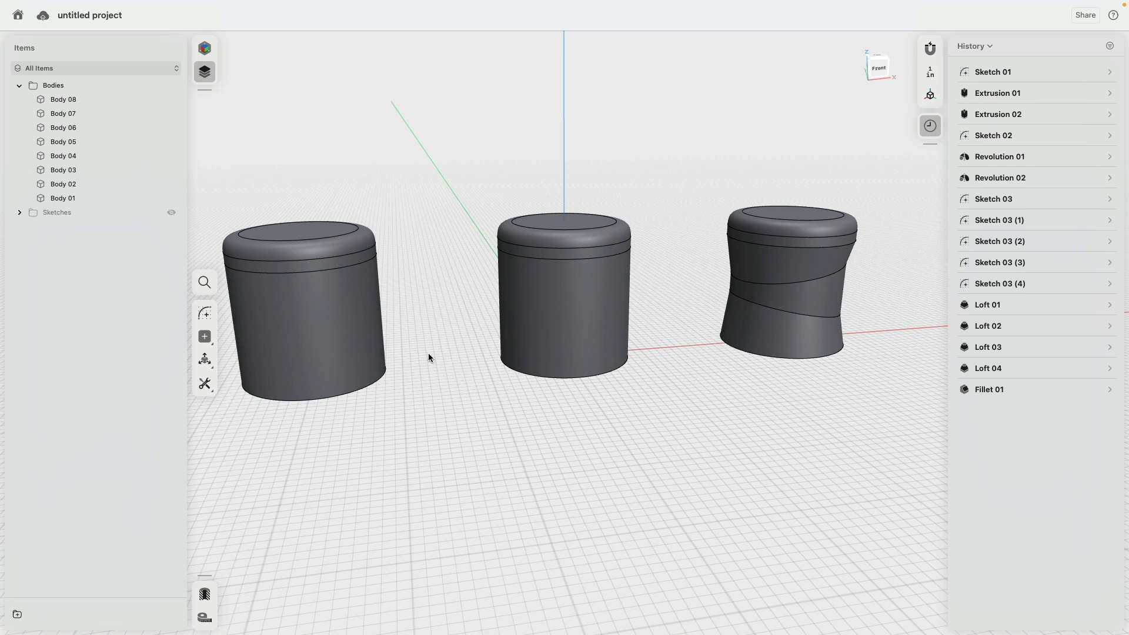
pyautogui.moveTo(429, 344); pyautogui.dragTo(414, 303, button='right')
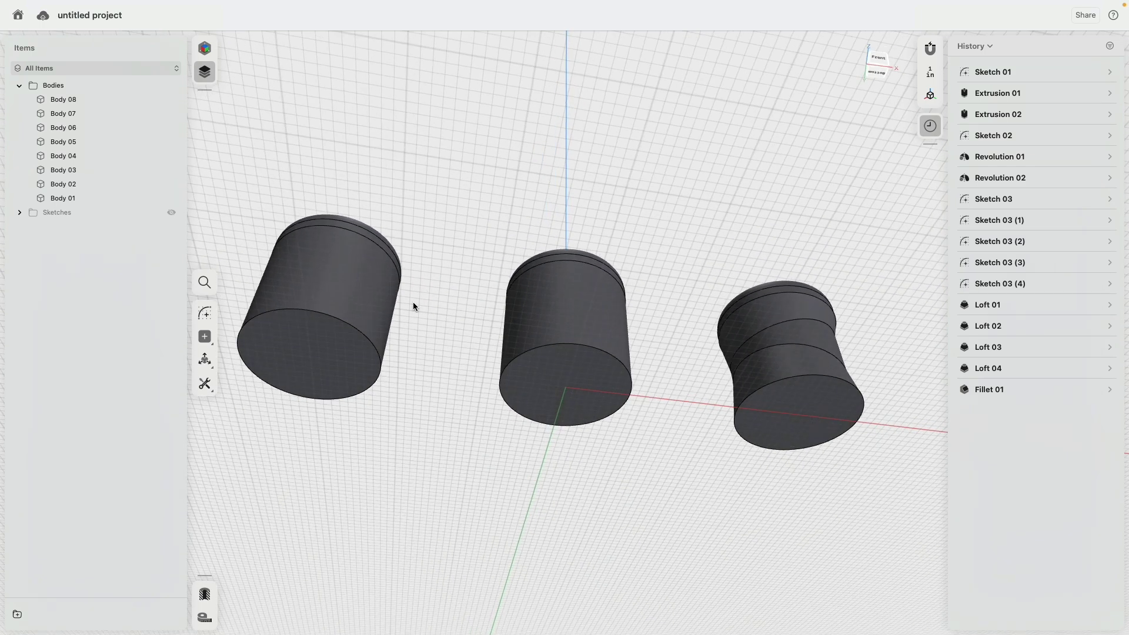
pyautogui.click(310, 371)
pyautogui.click(552, 386)
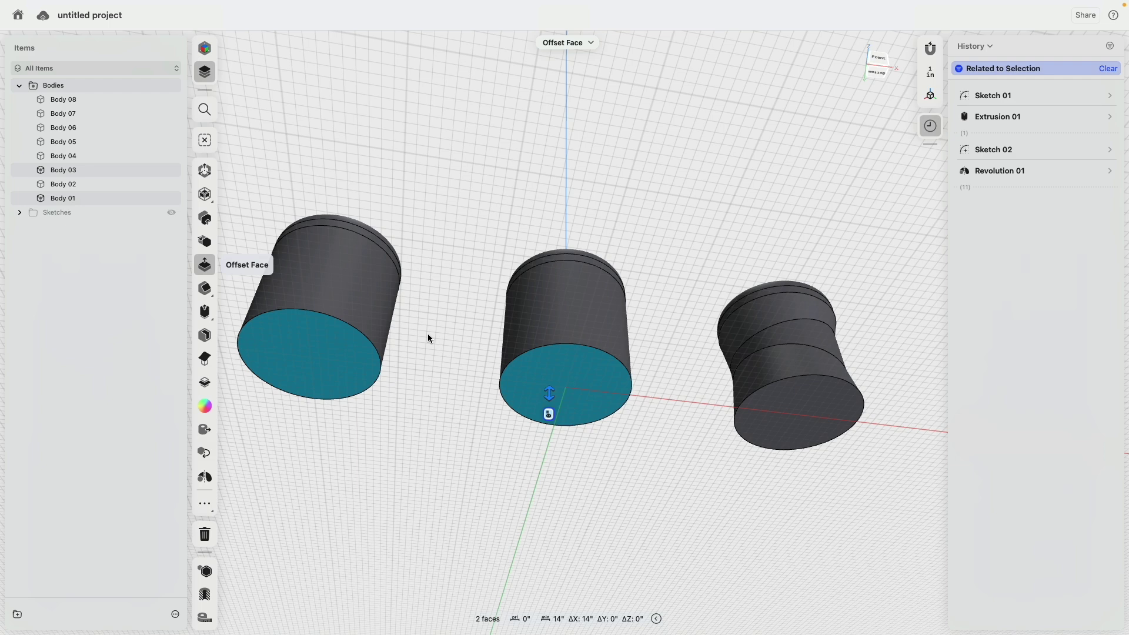
# Shell the left and middle stools through their bottom faces with a set wall thickness.
pyautogui.click(210, 340)
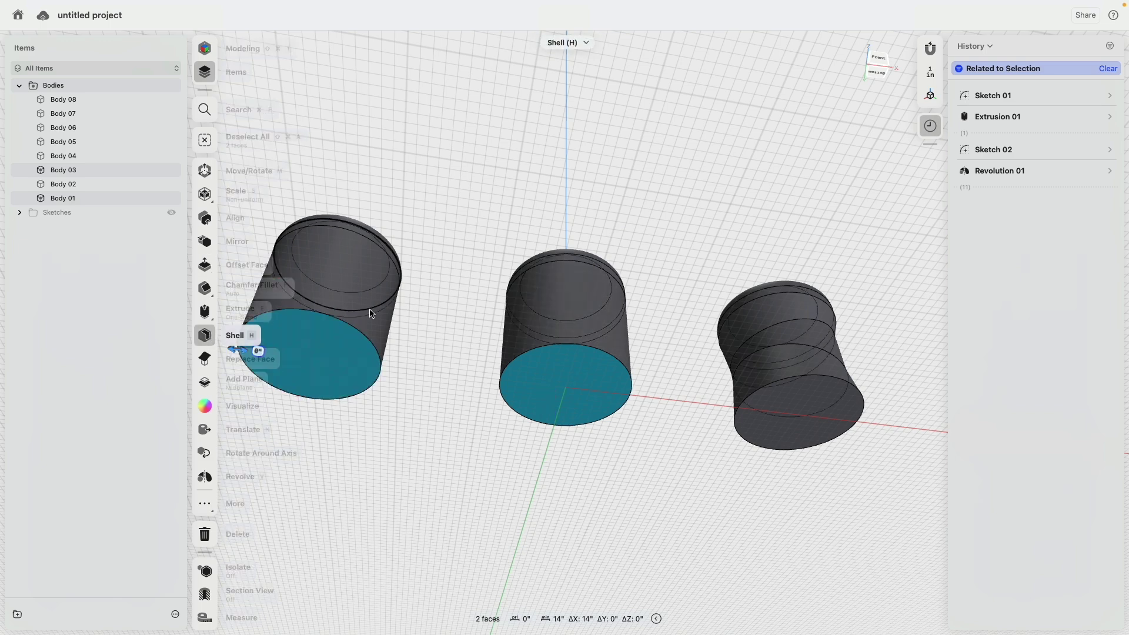
pyautogui.moveTo(481, 267); pyautogui.dragTo(561, 255, button='middle')
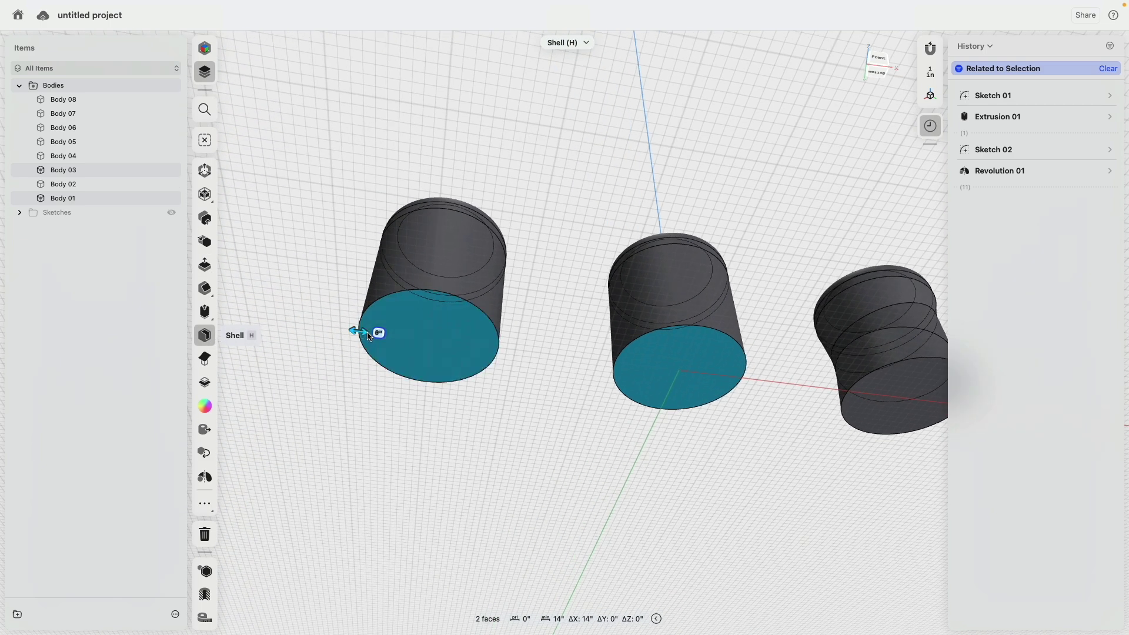
pyautogui.moveTo(369, 338); pyautogui.dragTo(373, 339)
pyautogui.click(549, 239)
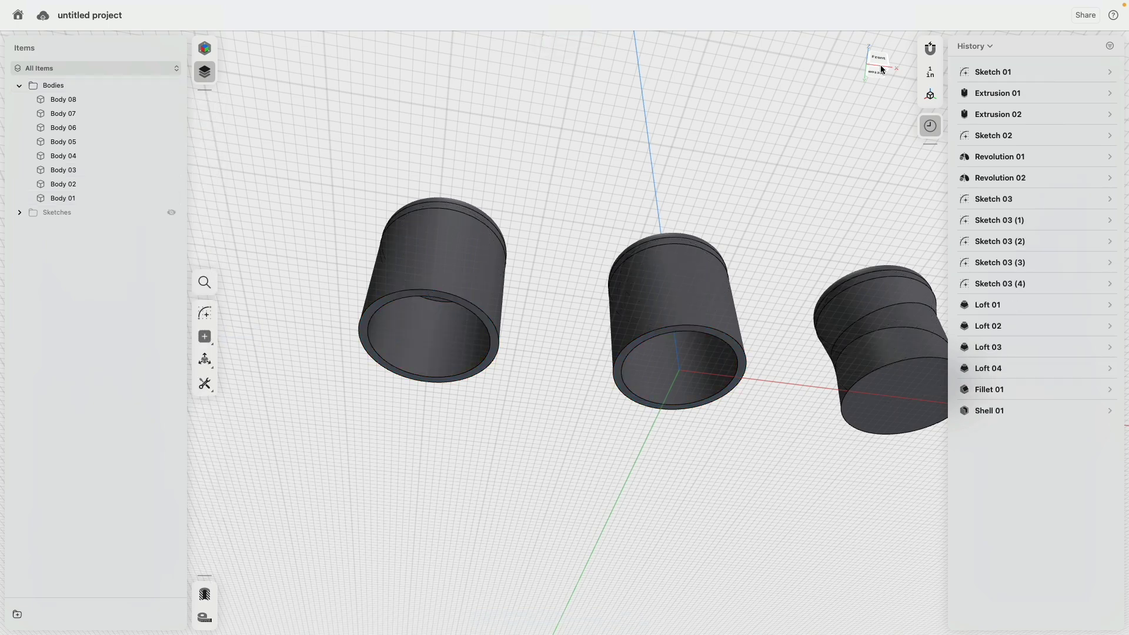
# Inspect the hollow stool interiors with Section View in Front view.
pyautogui.click(880, 64)
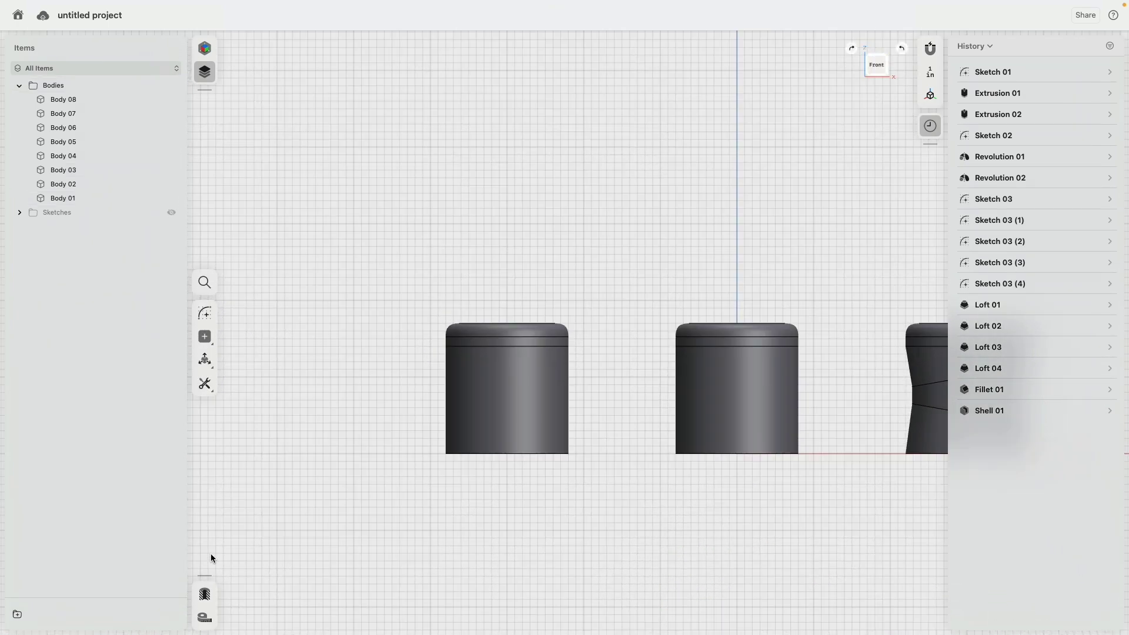
pyautogui.click(210, 597)
pyautogui.moveTo(584, 527); pyautogui.dragTo(461, 400, button='middle')
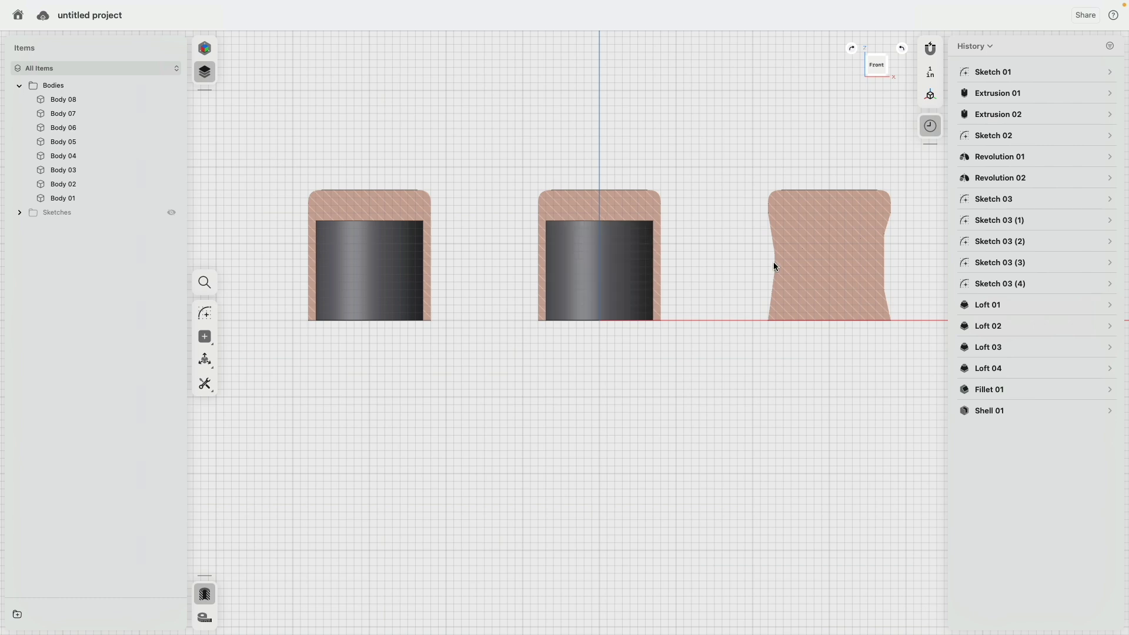
# Hollow the right stool through its bottom face as Shell 02, then show the section cut.
pyautogui.click(204, 595)
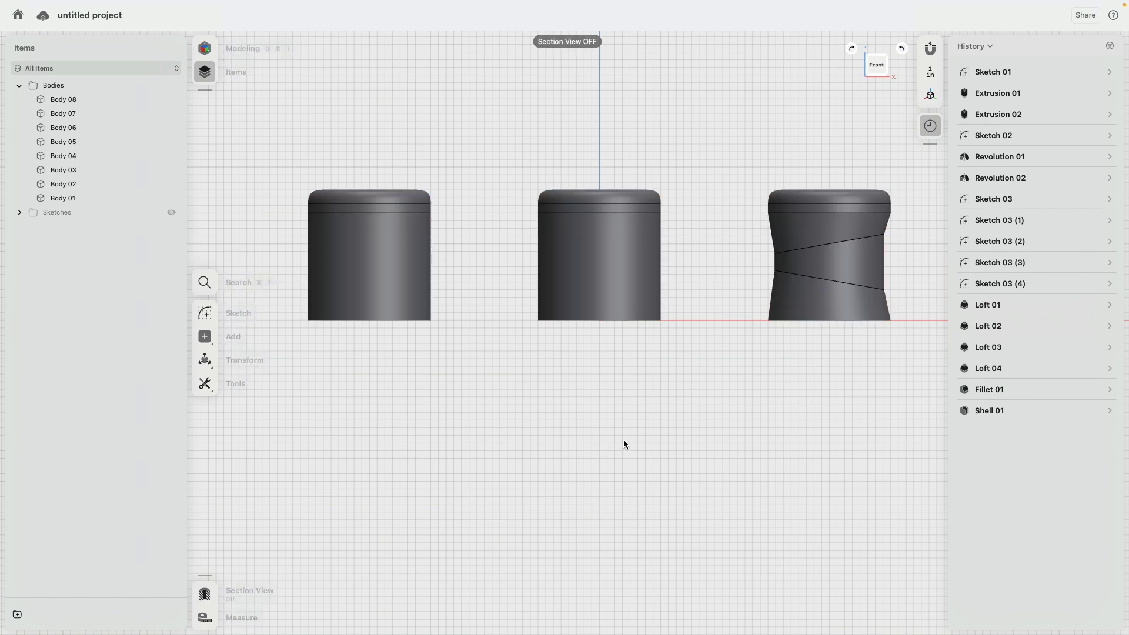
pyautogui.hscroll(5, 608, 447)
pyautogui.moveTo(548, 459); pyautogui.dragTo(556, 364, button='right')
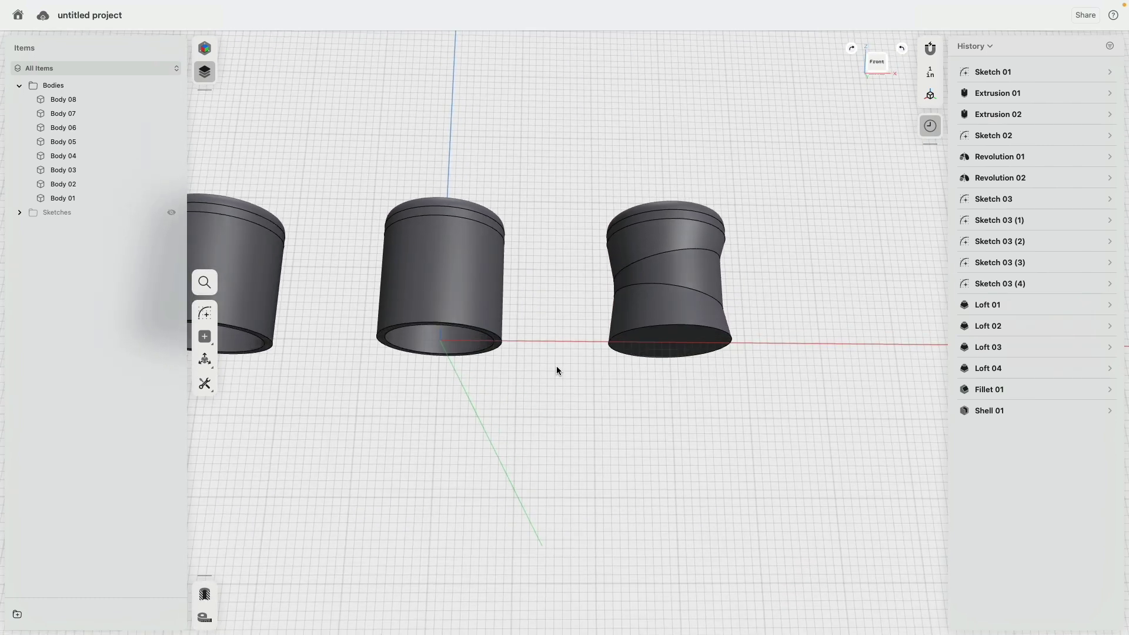
pyautogui.click(694, 337)
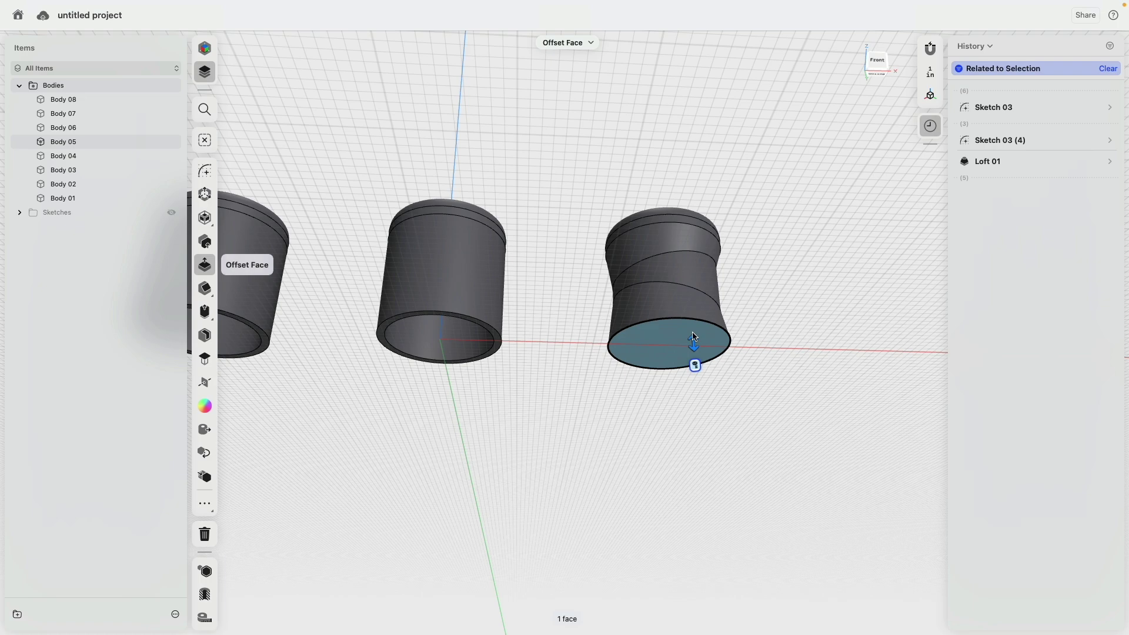
pyautogui.click(205, 335)
pyautogui.moveTo(620, 351); pyautogui.dragTo(625, 351)
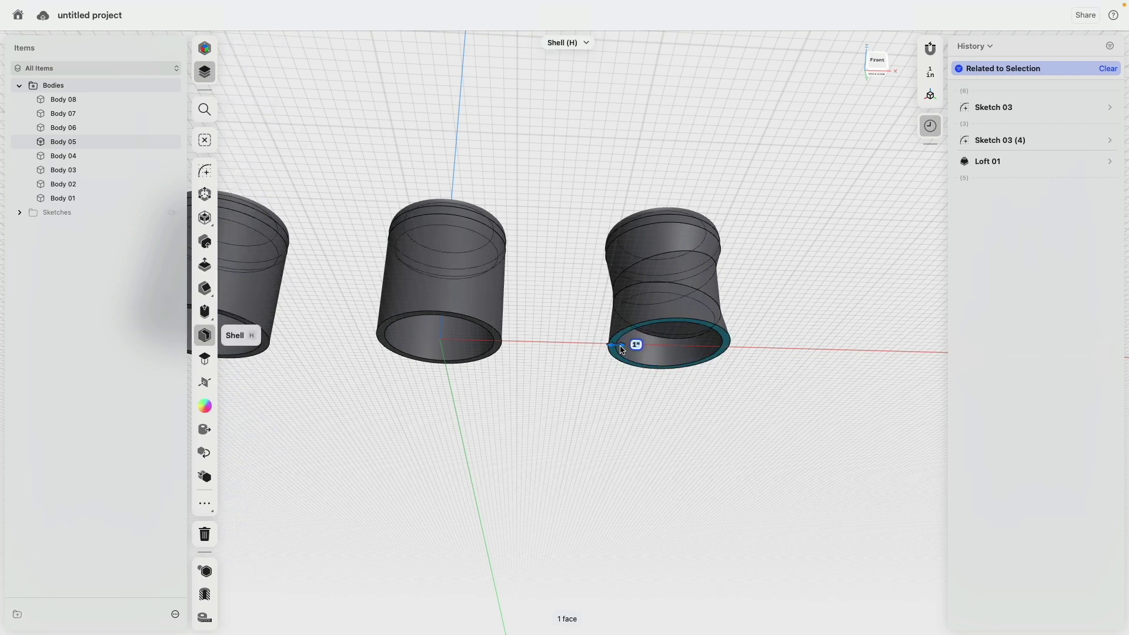
pyautogui.click(869, 74)
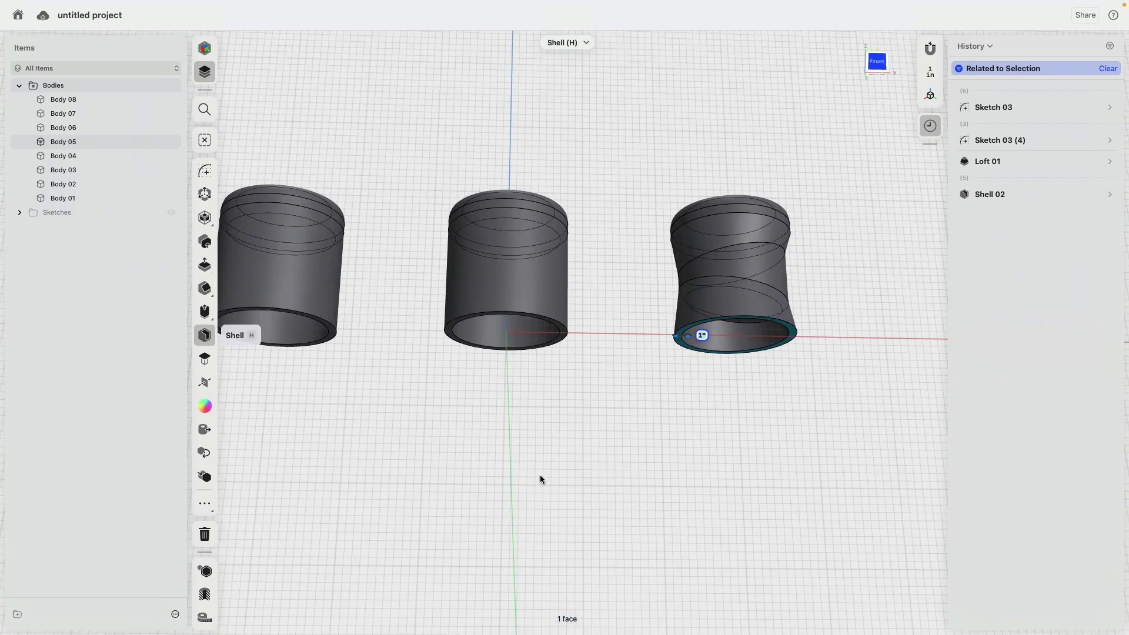
pyautogui.press('Escape')
pyautogui.press('Escape')
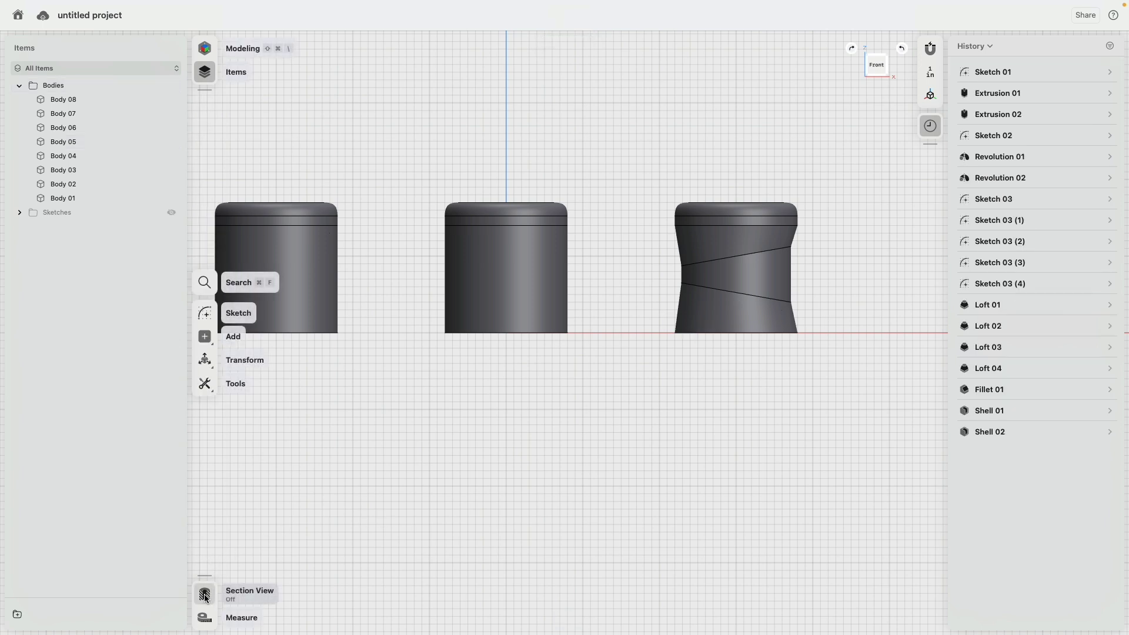
pyautogui.click(205, 595)
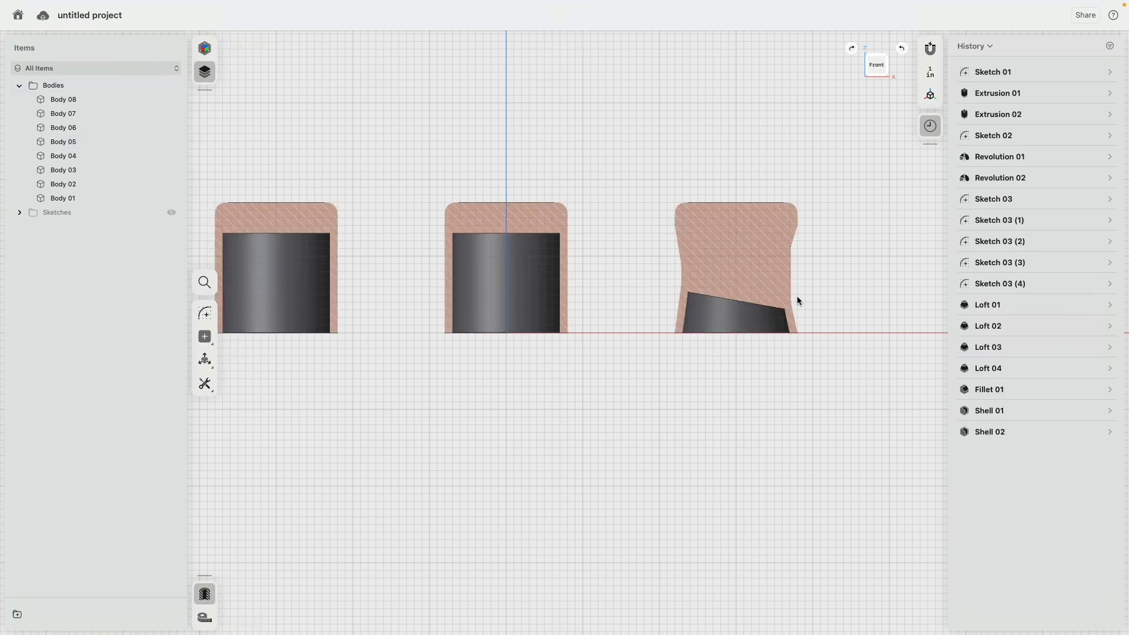
# Orbit to a perspective view and check the twisted stool's three stacked pieces.
pyautogui.moveTo(670, 347)
pyautogui.mouseDown(button='middle')
pyautogui.moveTo(782, 365)
pyautogui.moveTo(658, 295)
pyautogui.mouseUp(button='middle')
pyautogui.click(675, 307)
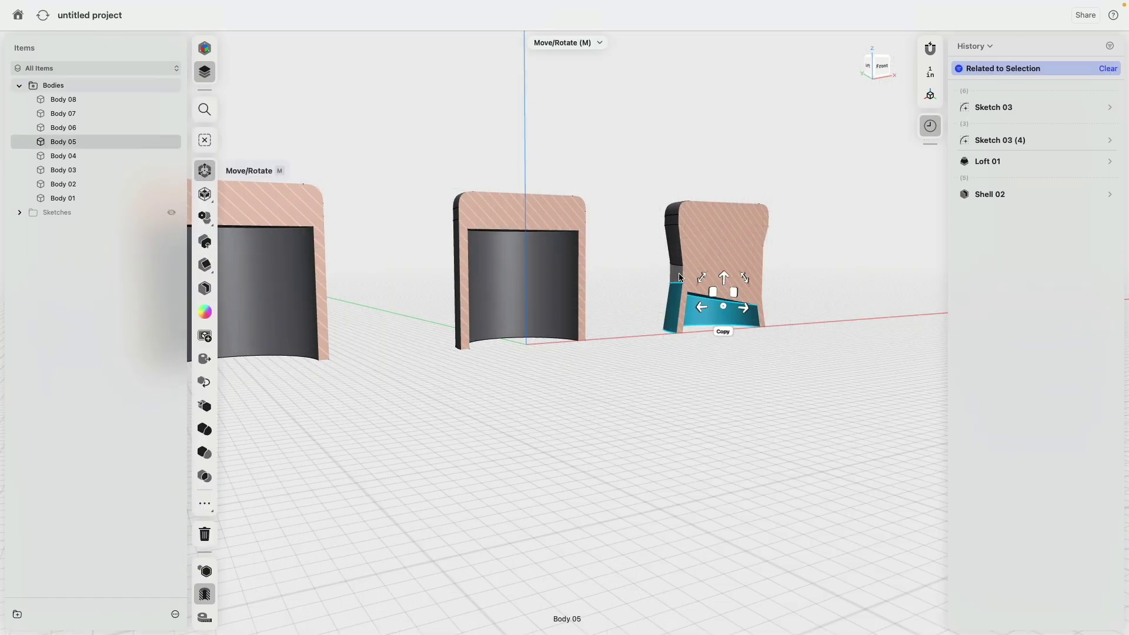
pyautogui.click(679, 273)
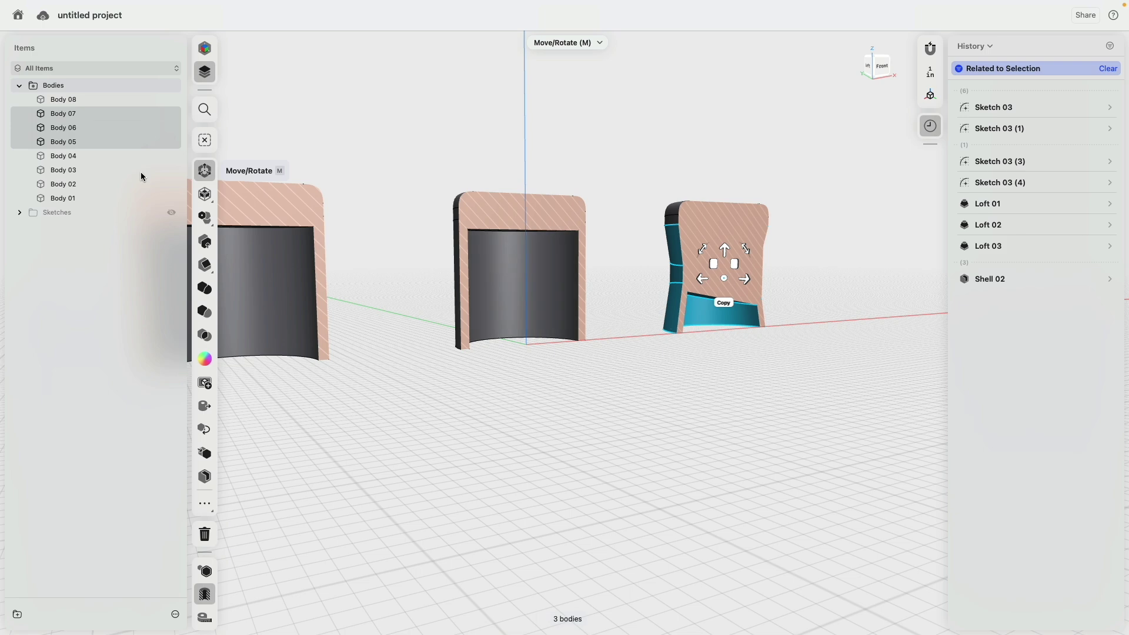
pyautogui.click(65, 114)
pyautogui.click(559, 463)
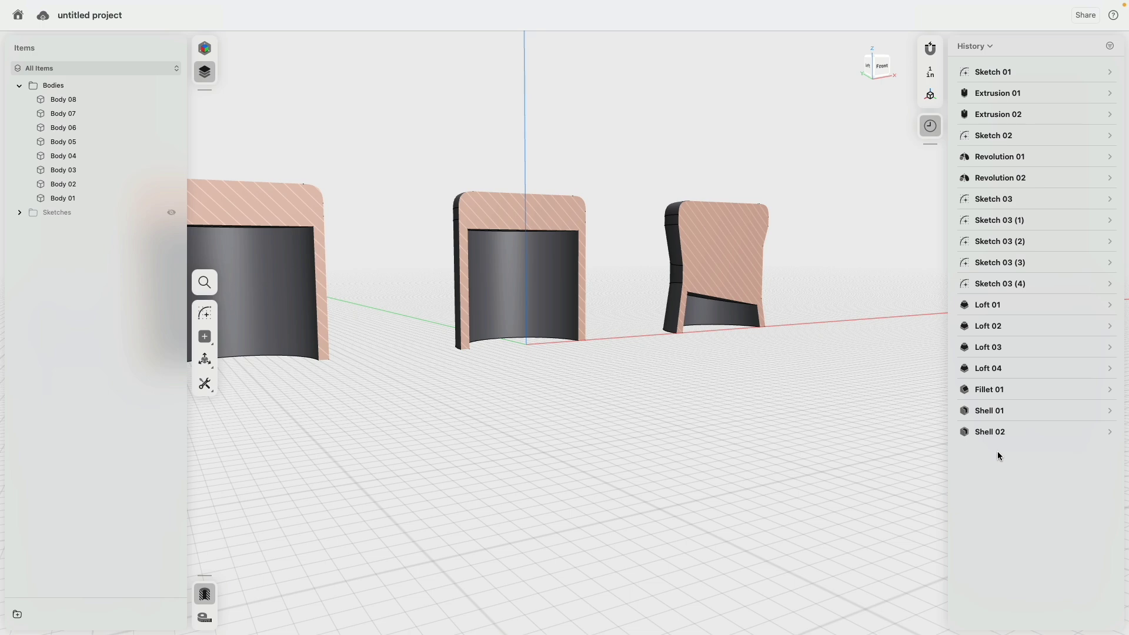
# Delete Shell 02 from History and view the stools from below.
pyautogui.rightClick(989, 432)
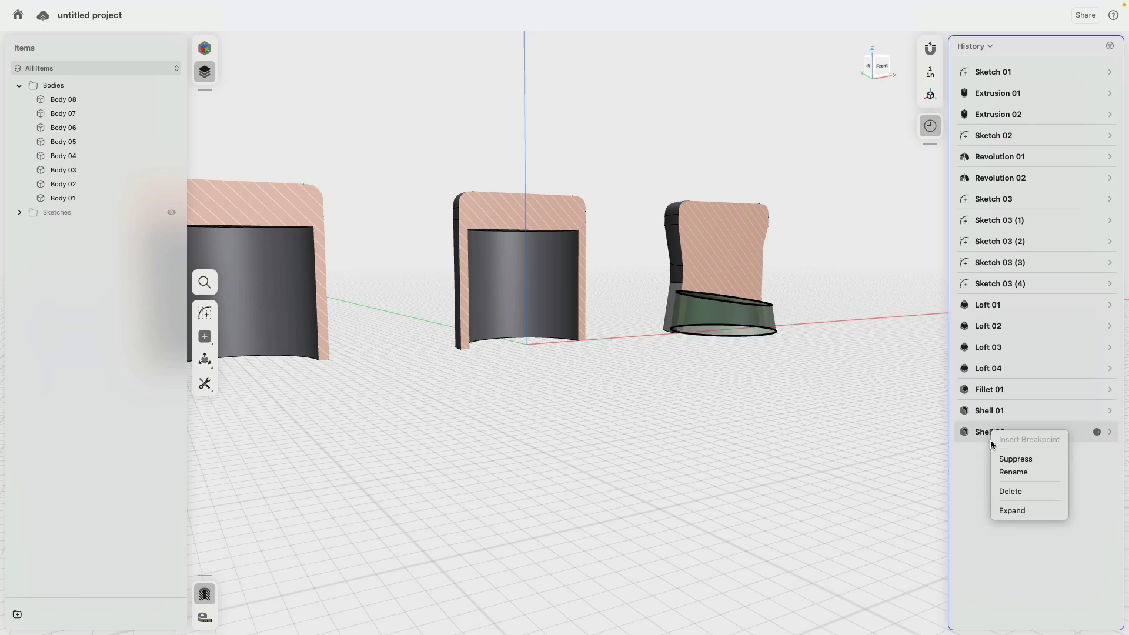
pyautogui.click(1004, 491)
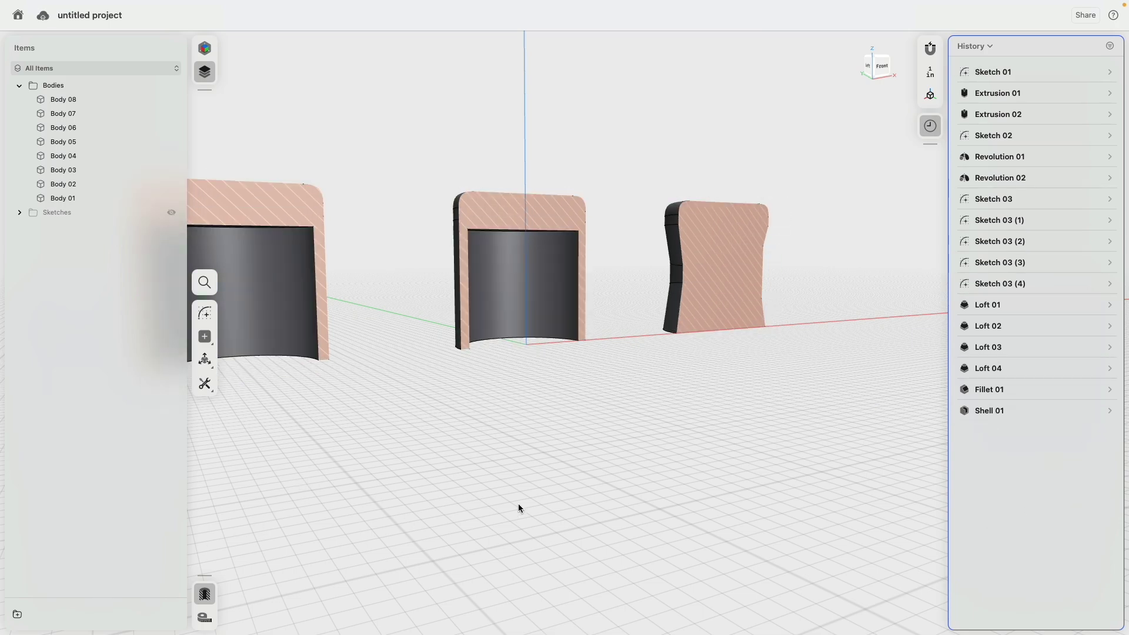
pyautogui.moveTo(786, 486)
pyautogui.mouseDown(button='right')
pyautogui.moveTo(738, 447)
pyautogui.moveTo(767, 464)
pyautogui.moveTo(651, 333)
pyautogui.mouseUp(button='right')
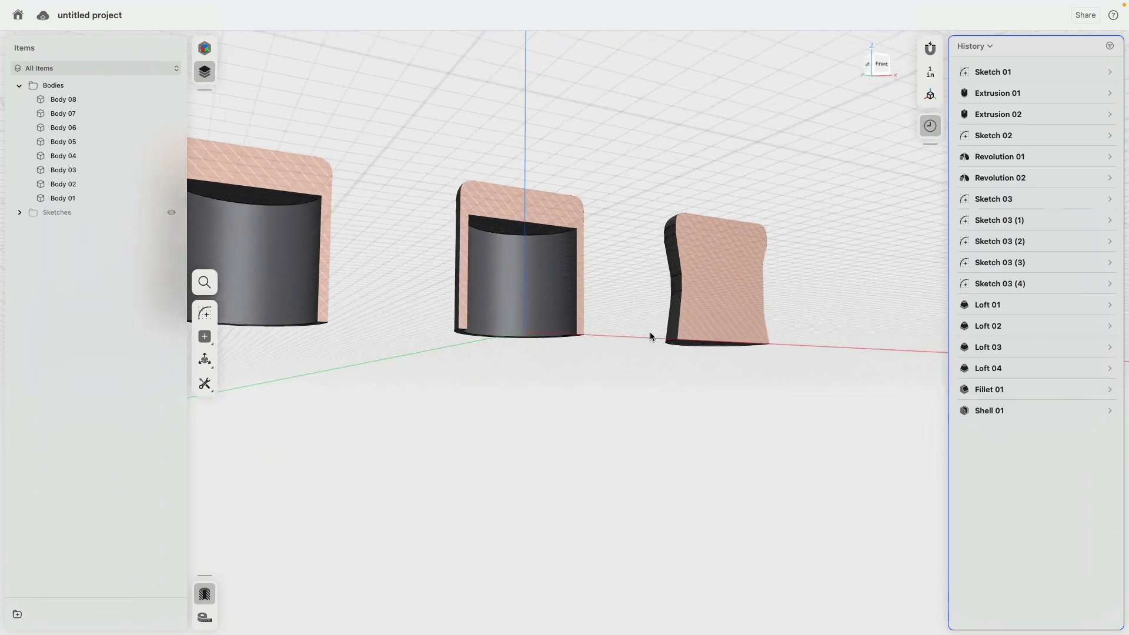
# Union Body 05, Body 06 and Body 07 of the twisted stool into Boolean 01.
pyautogui.click(675, 257)
pyautogui.press('m')
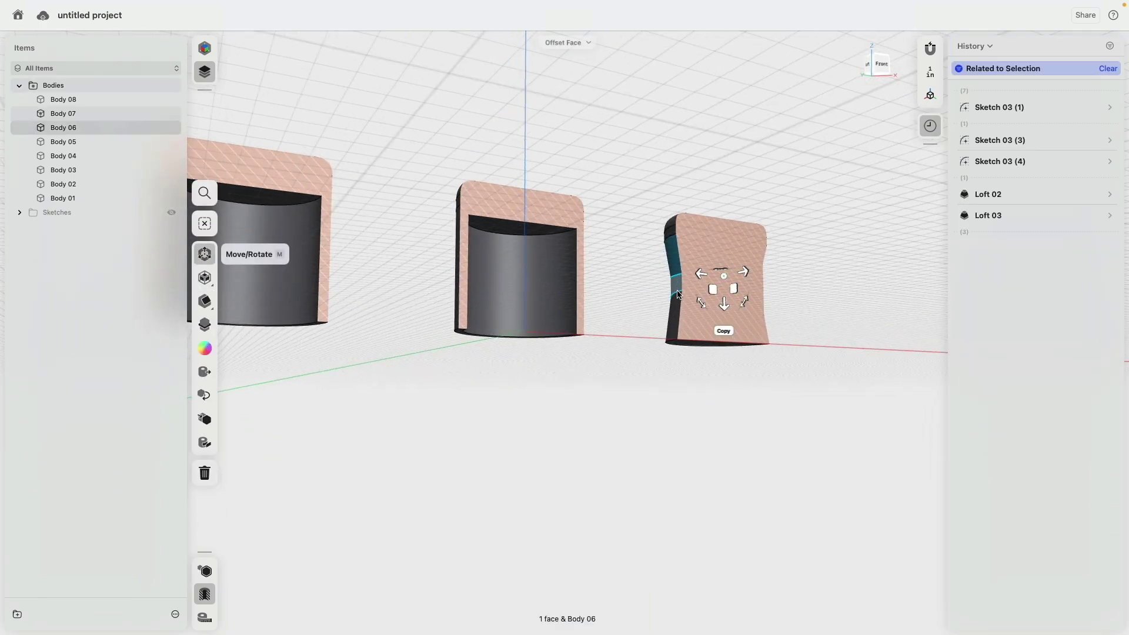
pyautogui.click(677, 310)
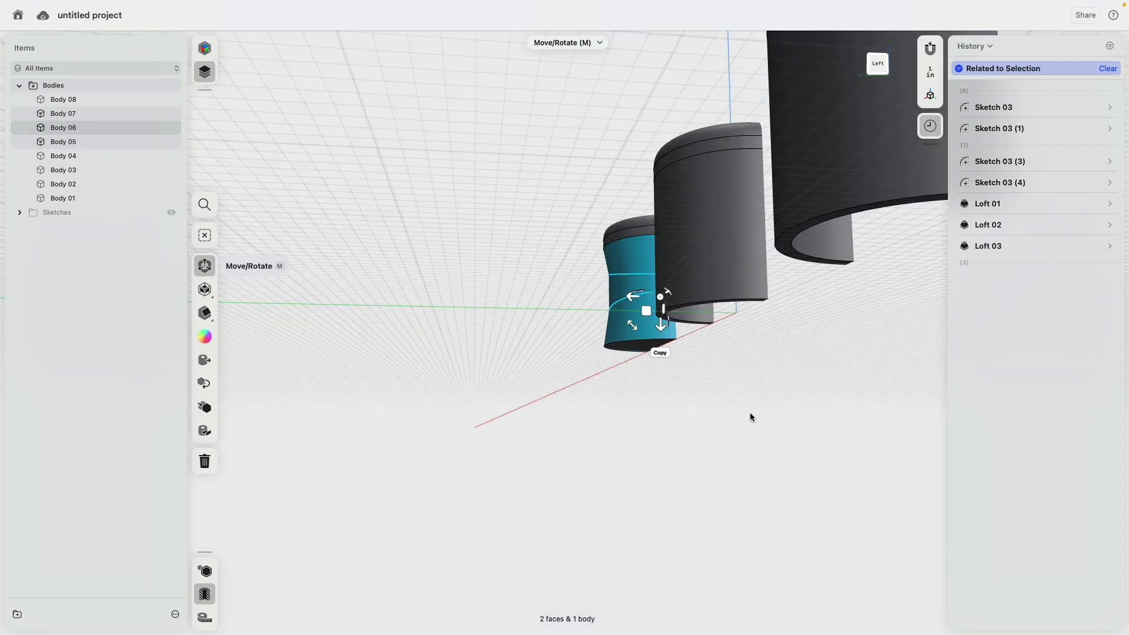
pyautogui.moveTo(816, 380); pyautogui.dragTo(794, 436, button='middle')
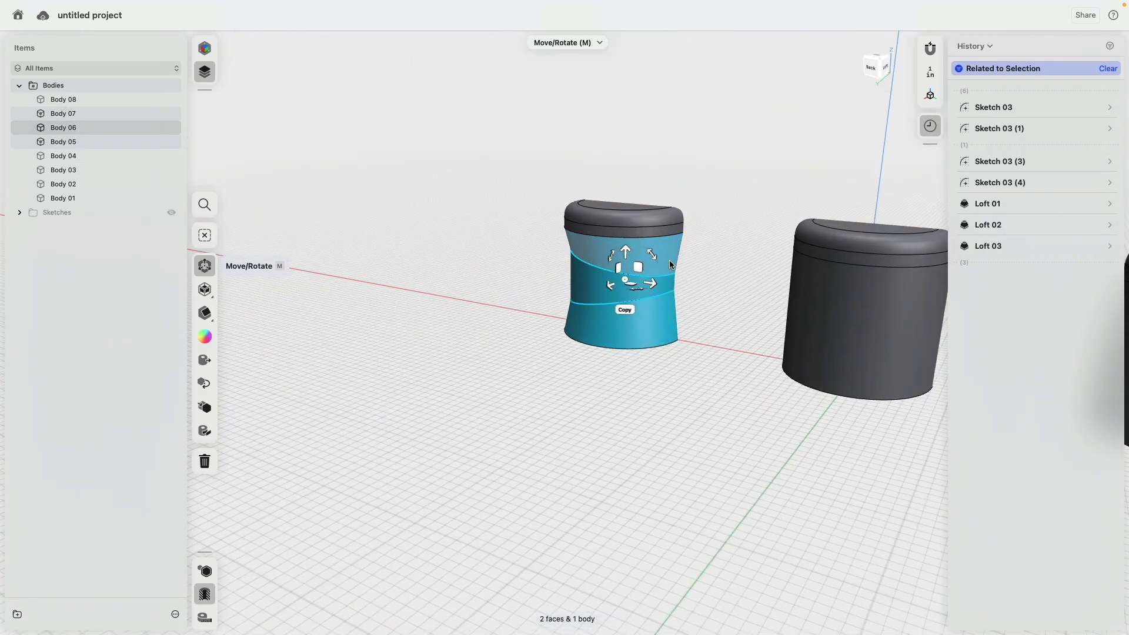
pyautogui.moveTo(64, 113)
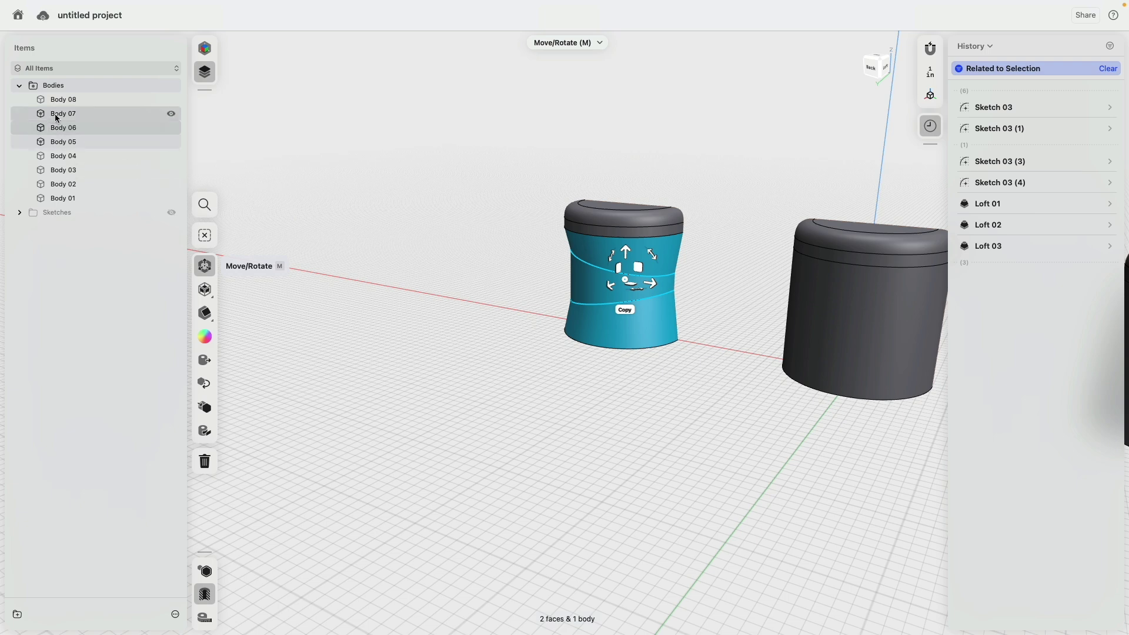
pyautogui.click(51, 116)
pyautogui.keyDown('shift'); pyautogui.click(65, 143); pyautogui.keyUp('shift')
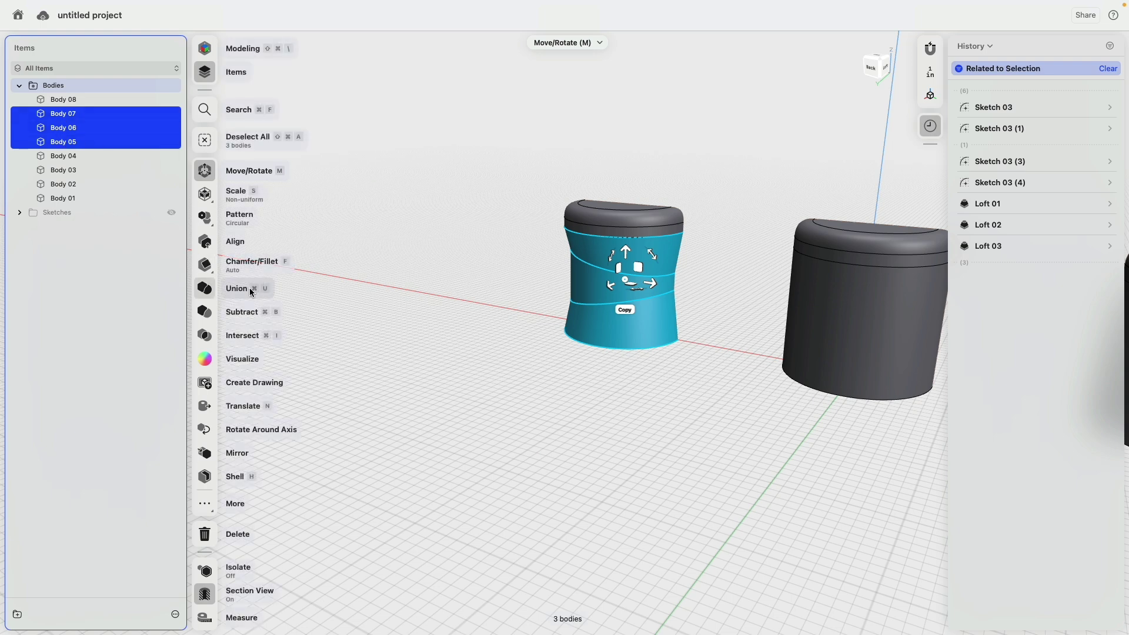
pyautogui.click(205, 291)
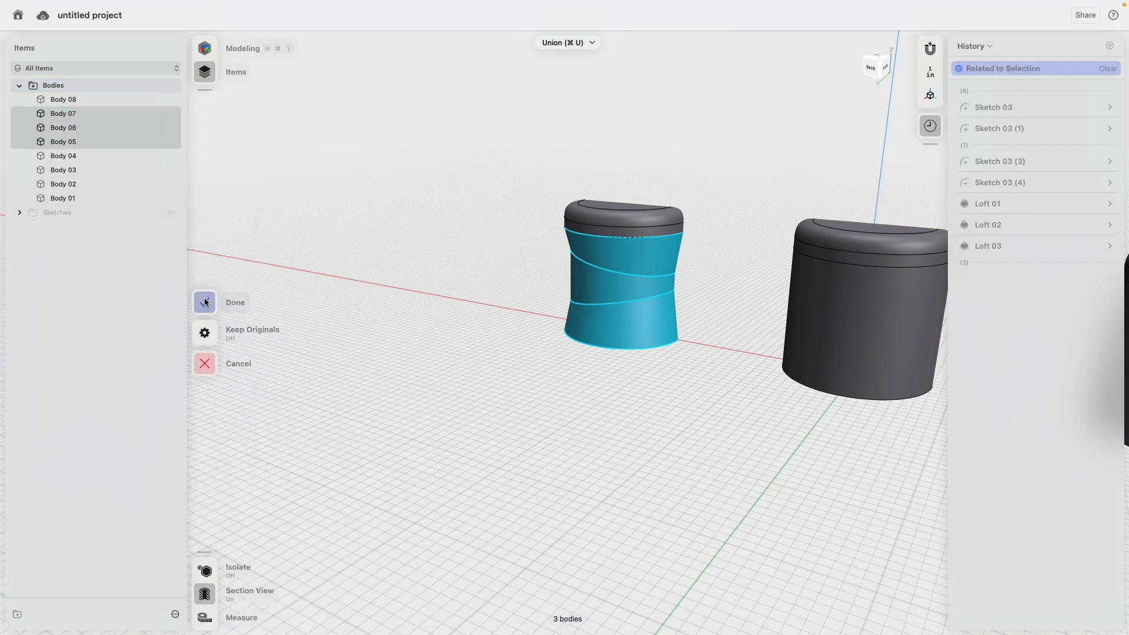
pyautogui.click(203, 298)
pyautogui.click(567, 305)
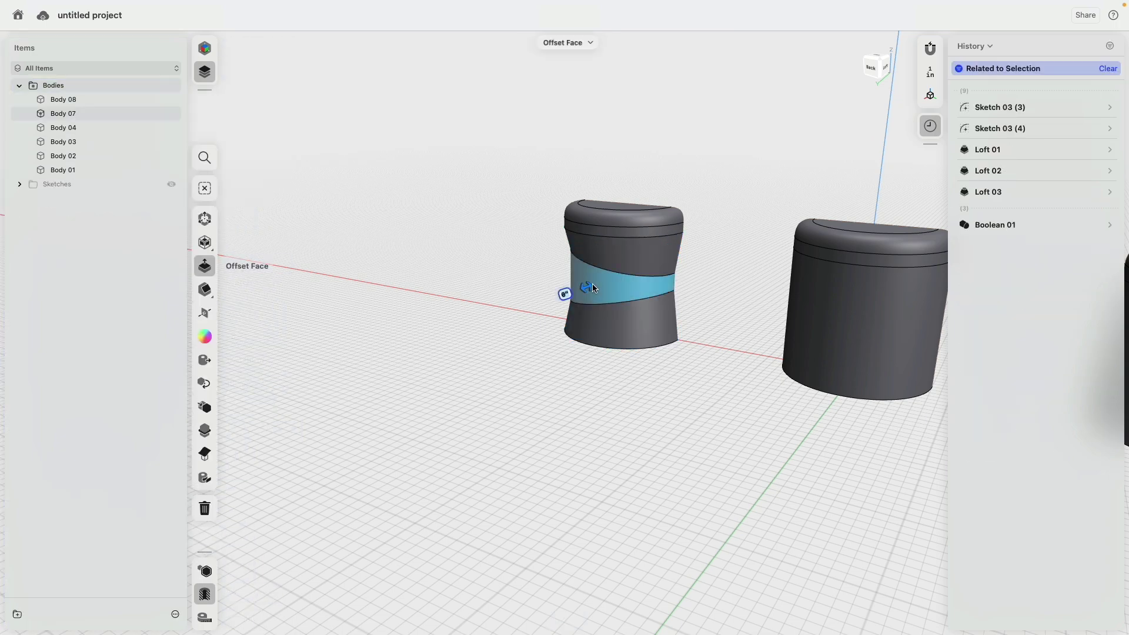
pyautogui.click(70, 113)
pyautogui.moveTo(553, 373); pyautogui.dragTo(438, 340, button='right')
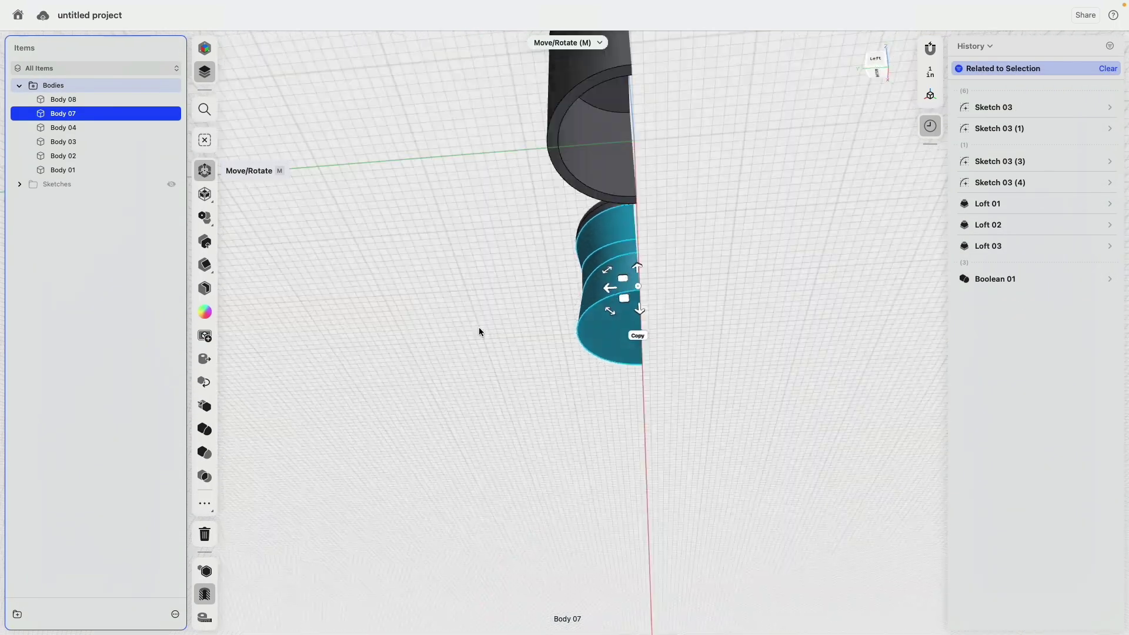
pyautogui.click(496, 407)
pyautogui.moveTo(496, 407); pyautogui.dragTo(641, 411, button='middle')
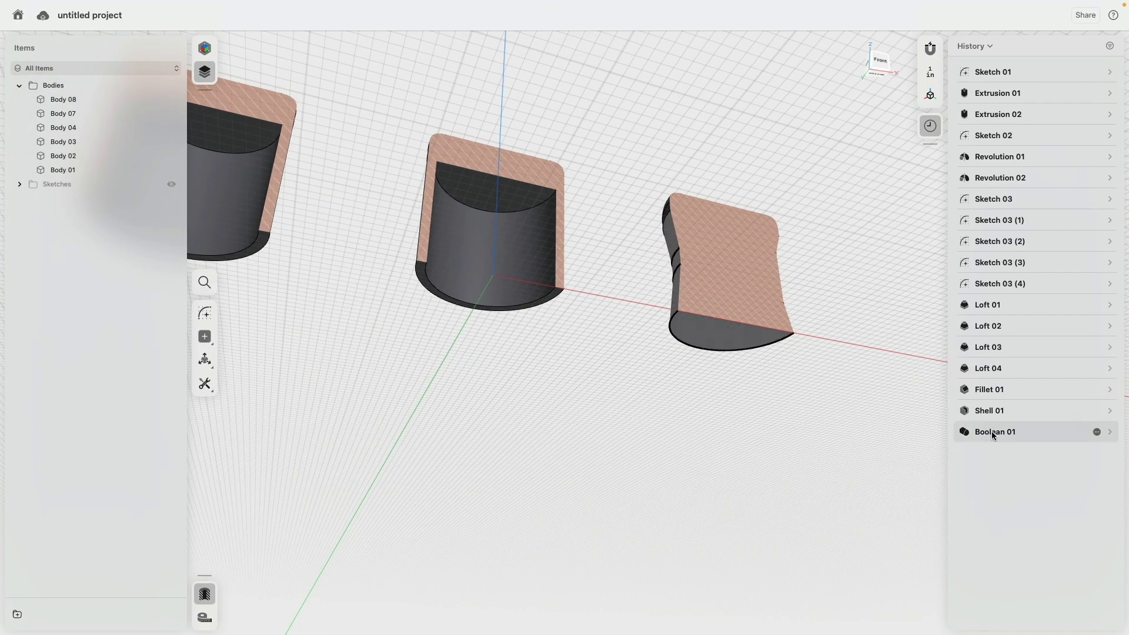
pyautogui.moveTo(675, 453); pyautogui.dragTo(814, 479, button='middle')
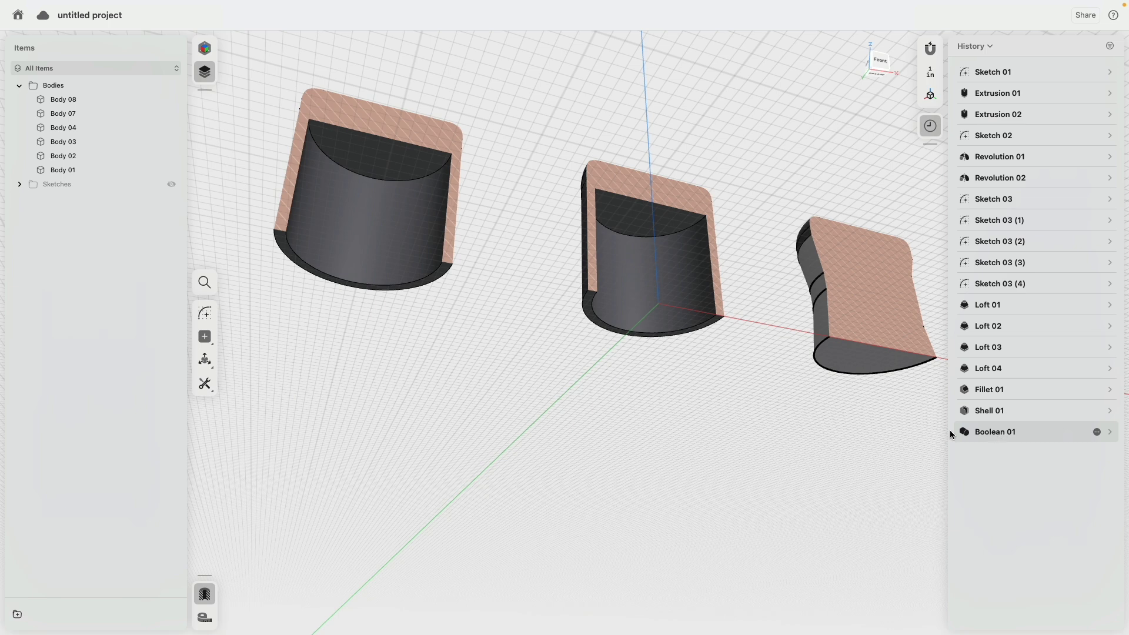
pyautogui.click(847, 356)
# Create a shell on the twisted stool's bottom face, then delete that new shell.
pyautogui.click(204, 336)
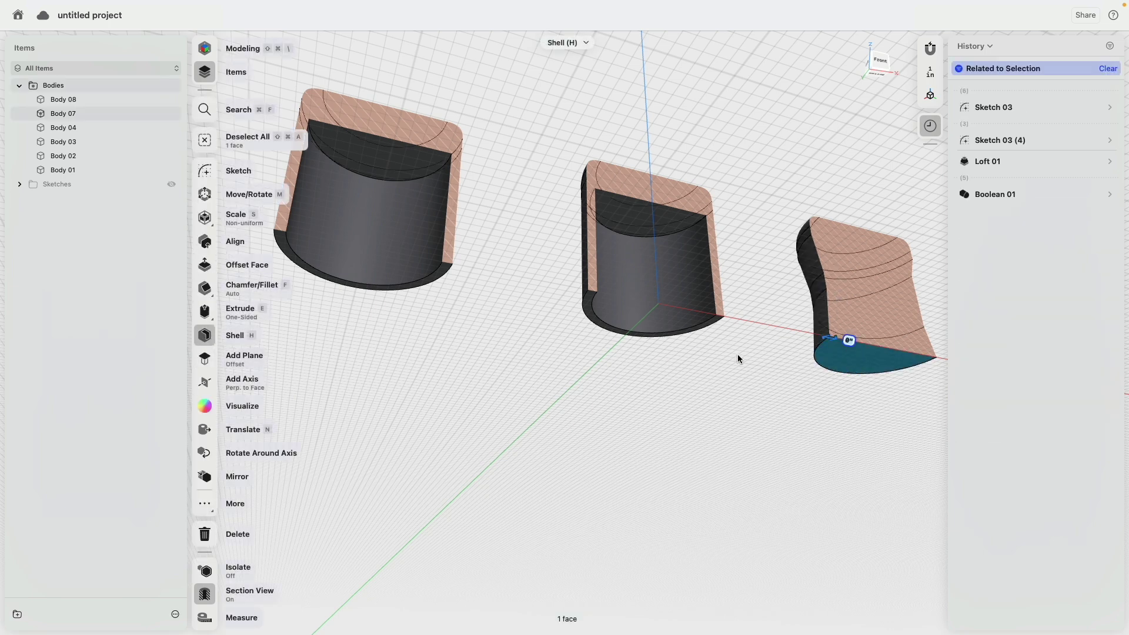
pyautogui.click(827, 471)
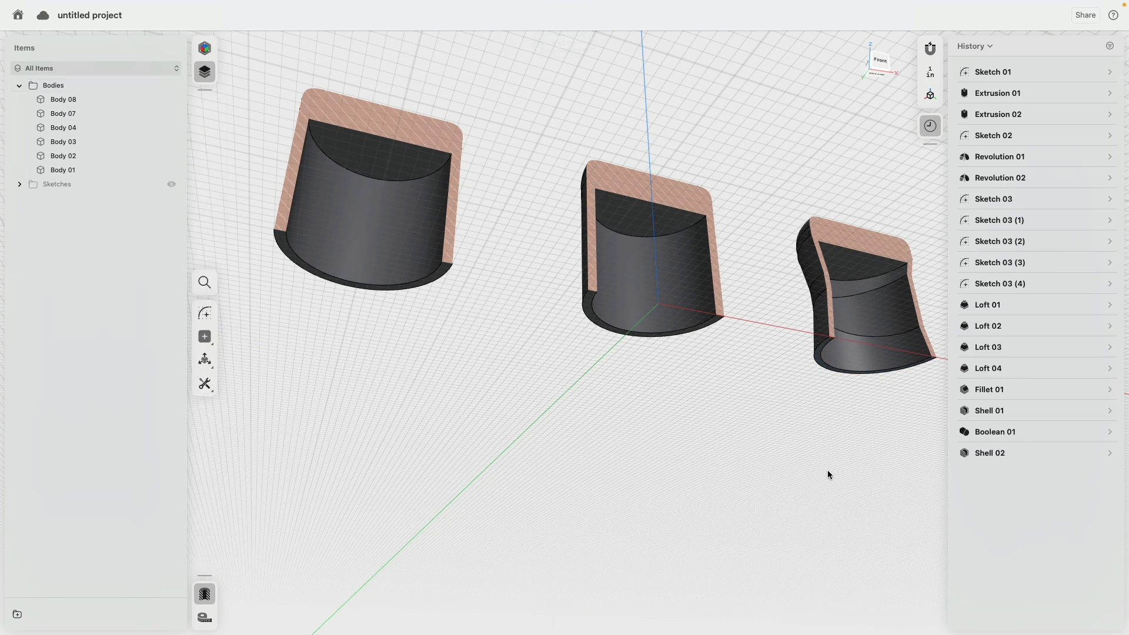
pyautogui.moveTo(990, 453)
pyautogui.rightClick(980, 455)
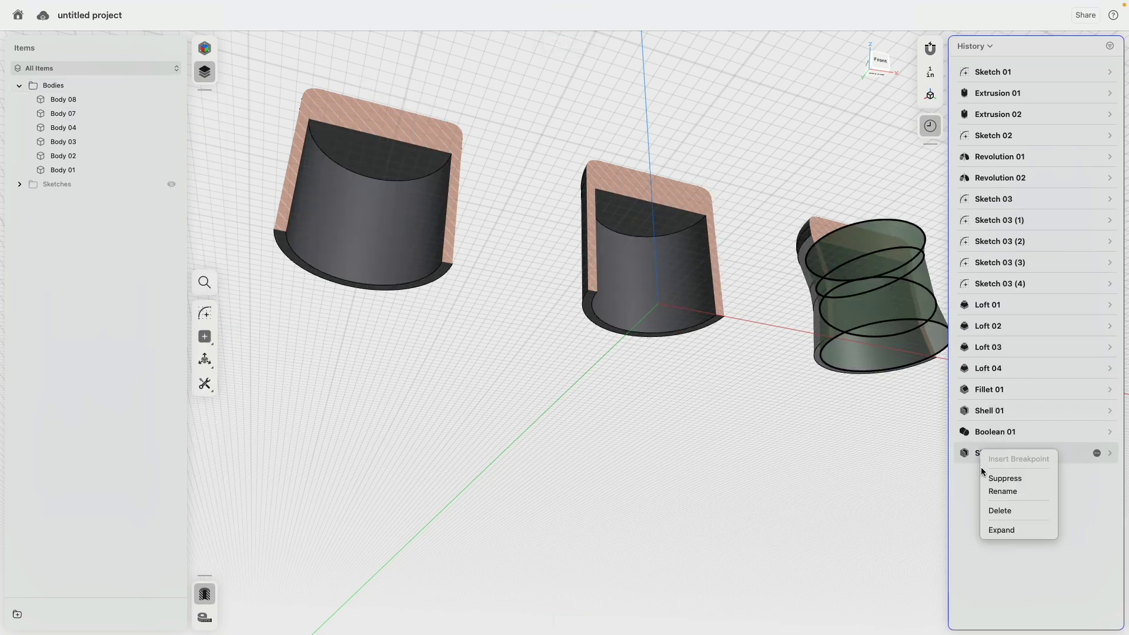
pyautogui.click(997, 511)
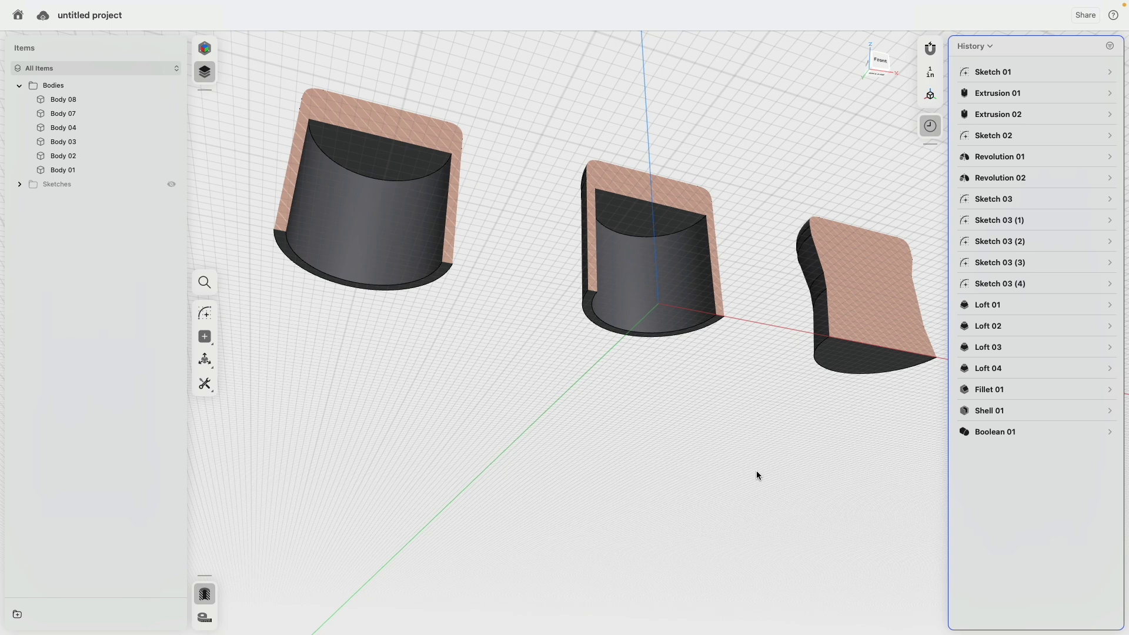
# Move Boolean 01 above Shell 01 and add the twisted stool's bottom face to Shell 01.
pyautogui.moveTo(995, 431)
pyautogui.moveTo(986, 436); pyautogui.dragTo(1018, 403)
pyautogui.click(1104, 436)
pyautogui.click(1093, 461)
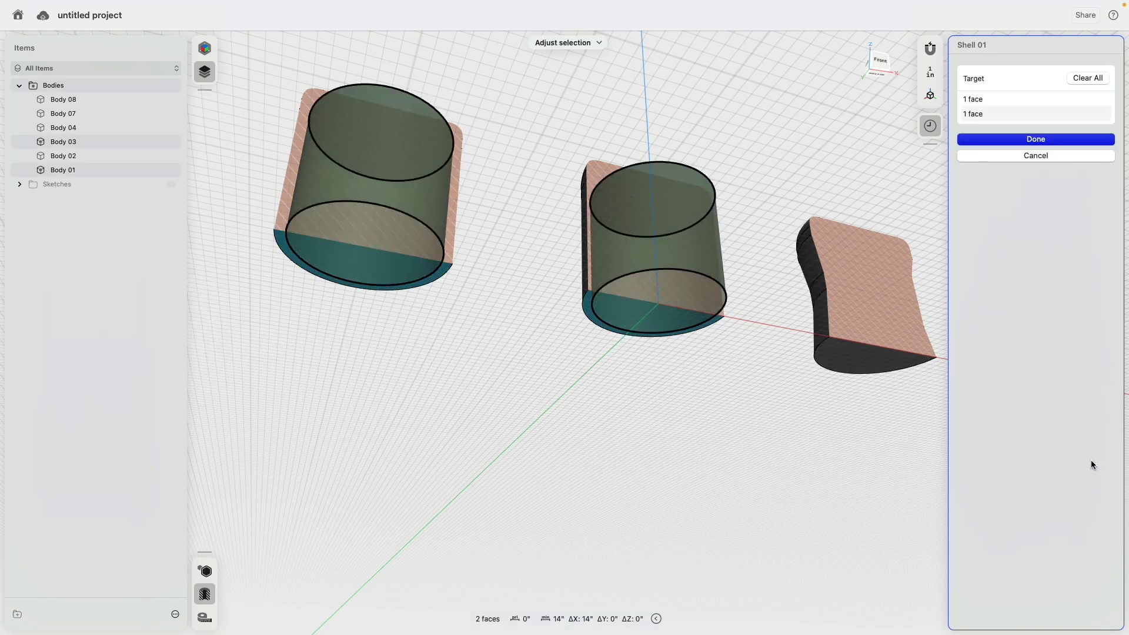
pyautogui.click(858, 365)
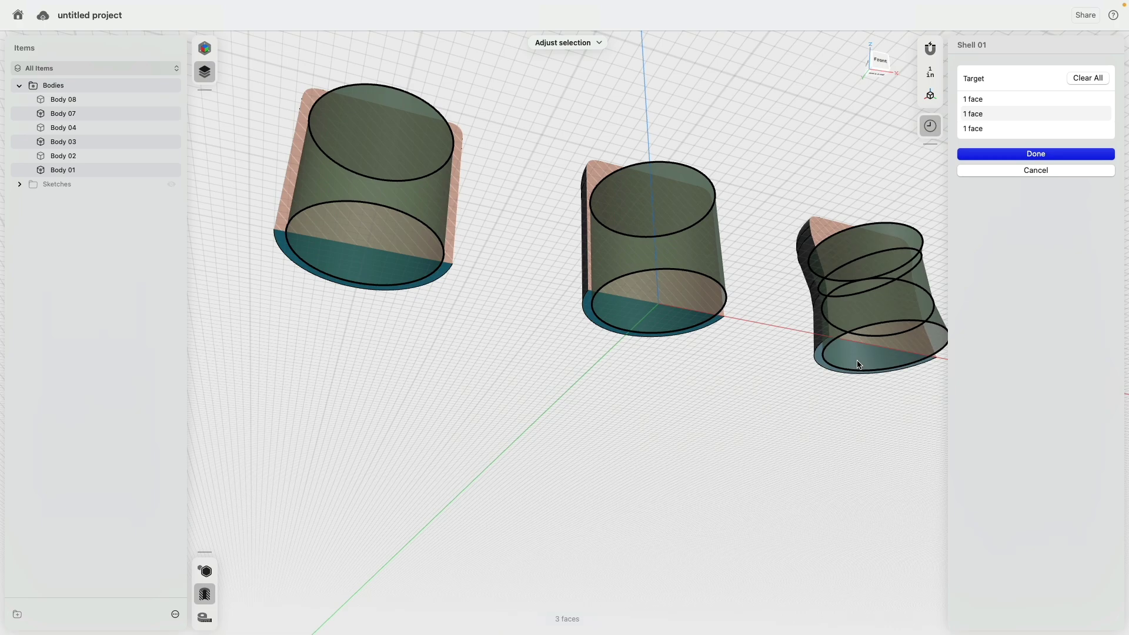
pyautogui.click(1038, 153)
pyautogui.moveTo(799, 509)
pyautogui.mouseDown(button='right')
pyautogui.moveTo(782, 455)
pyautogui.moveTo(709, 470)
pyautogui.moveTo(817, 498)
pyautogui.moveTo(618, 489)
pyautogui.moveTo(784, 491)
pyautogui.moveTo(774, 449)
pyautogui.moveTo(805, 477)
pyautogui.mouseUp(button='right')
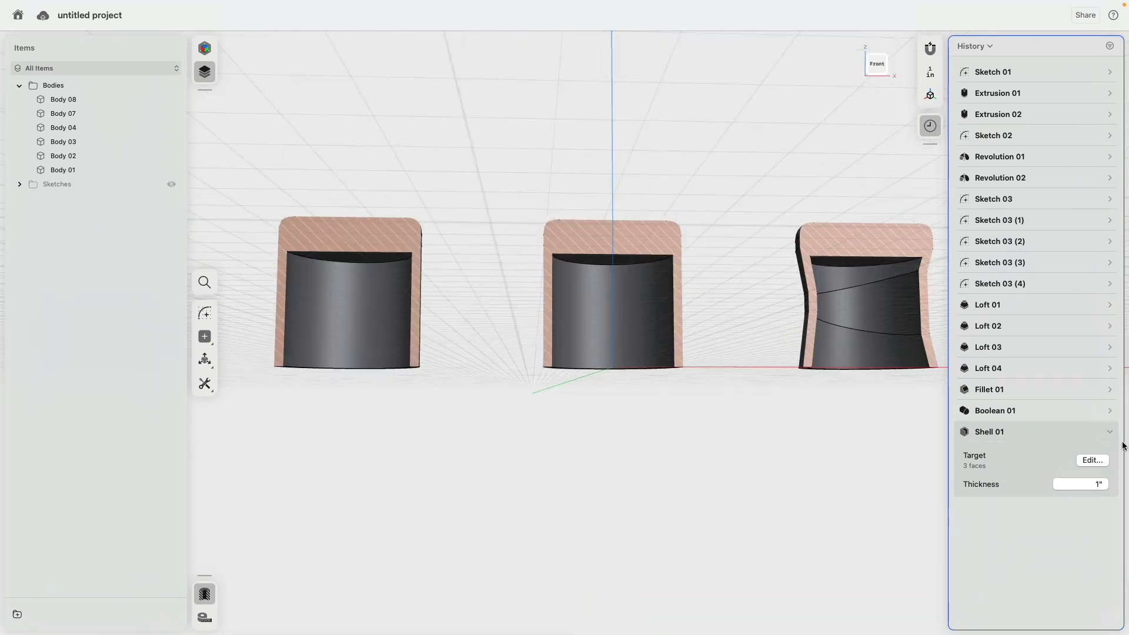
# Set Shell 01's wall thickness to 1 inch after trying 2 and 0.5.
pyautogui.click(1088, 485)
pyautogui.write('2')
pyautogui.press('Return')
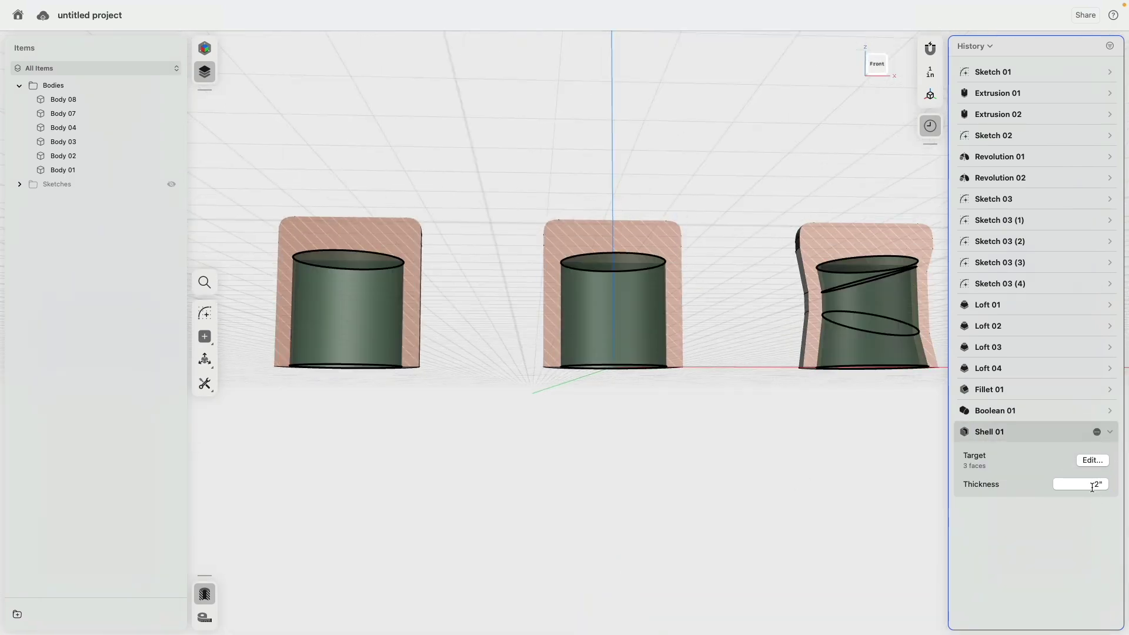
pyautogui.click(1092, 485)
pyautogui.press('Return')
pyautogui.click(1080, 479)
pyautogui.write('1')
pyautogui.press('Return')
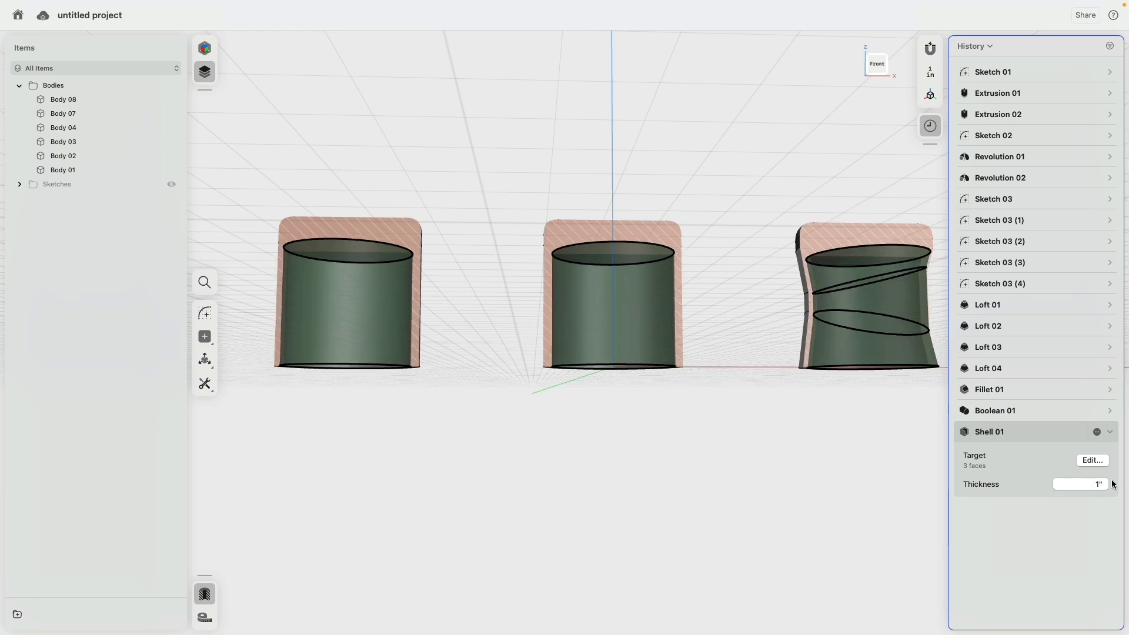
pyautogui.click(698, 571)
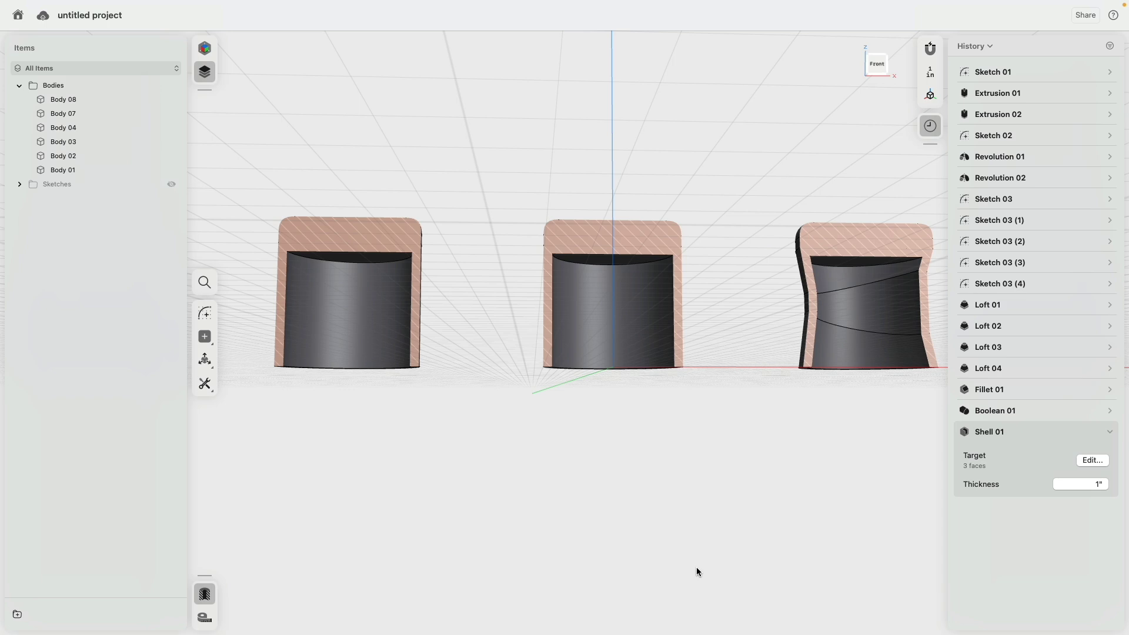
# Switch to the straight Back view and start a box selection around the stool tops.
pyautogui.moveTo(670, 507)
pyautogui.mouseDown(button='right')
pyautogui.moveTo(810, 512)
pyautogui.moveTo(807, 381)
pyautogui.mouseUp(button='right')
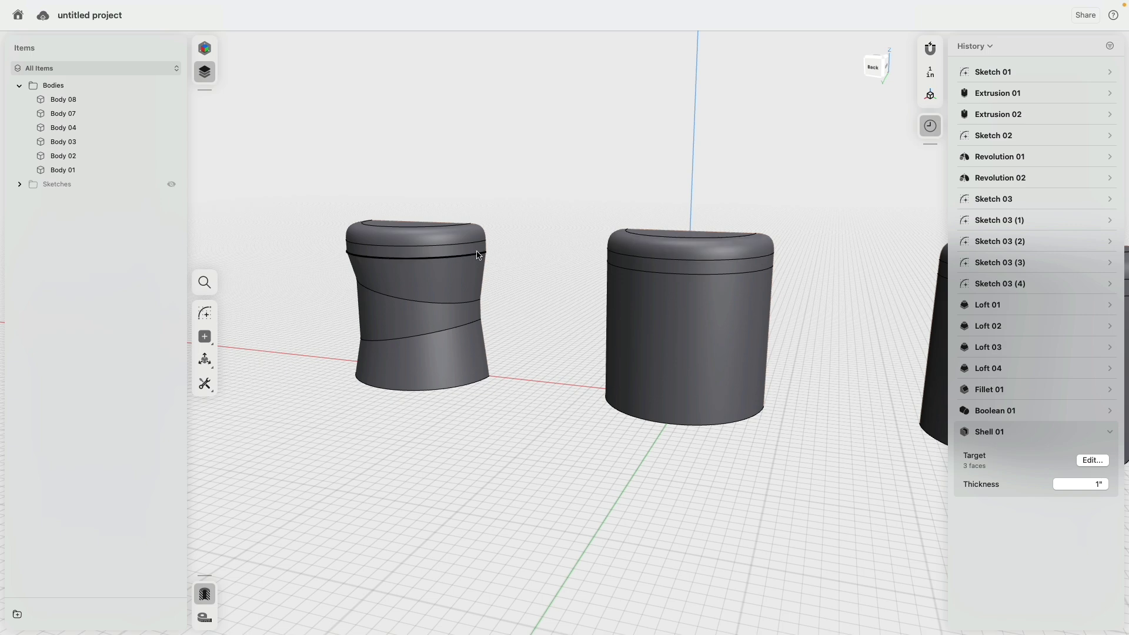
pyautogui.moveTo(794, 266); pyautogui.dragTo(649, 266, button='middle')
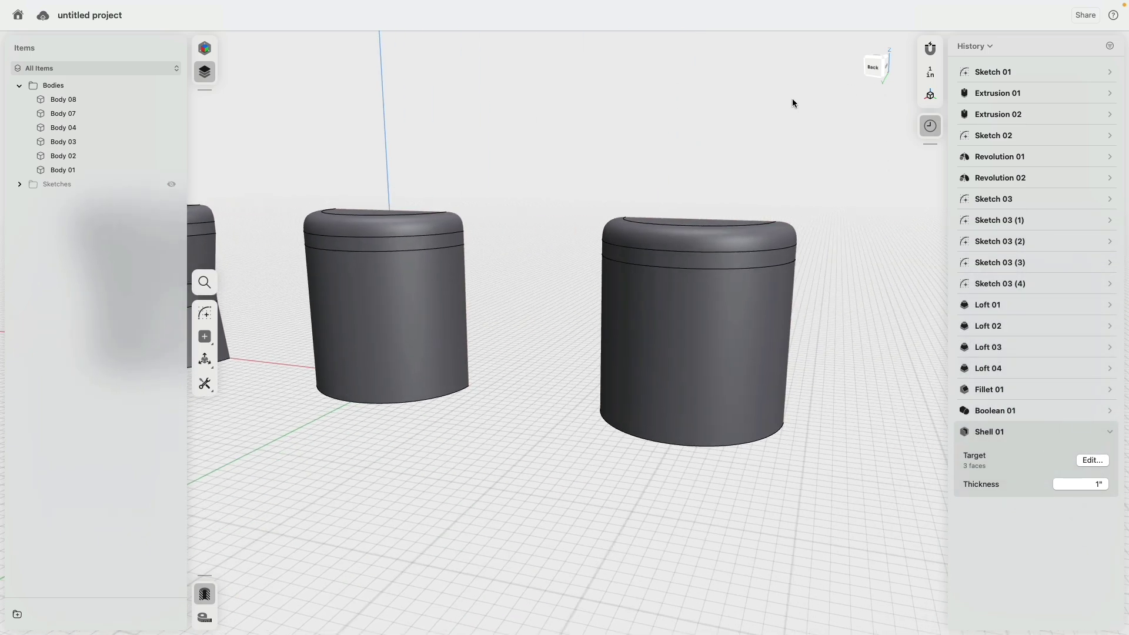
pyautogui.rightClick(809, 209)
pyautogui.click(874, 67)
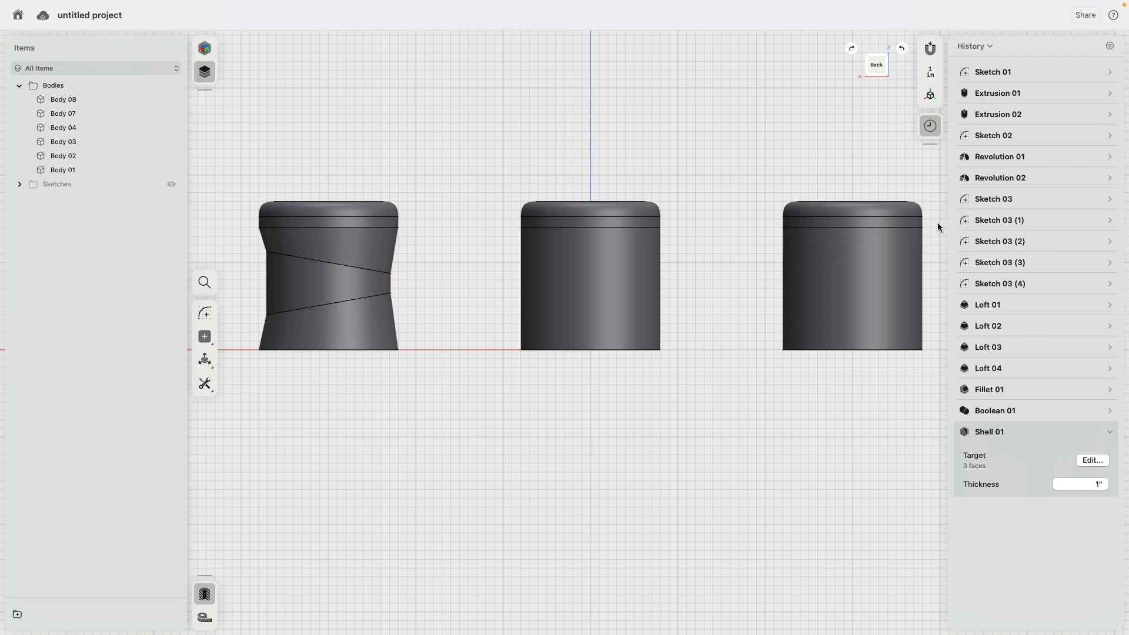
pyautogui.moveTo(386, 107)
pyautogui.mouseDown()
pyautogui.moveTo(452, 137)
pyautogui.moveTo(587, 163)
pyautogui.moveTo(895, 176)
pyautogui.moveTo(501, 169)
pyautogui.moveTo(563, 177)
pyautogui.mouseUp()
# Crossing-select the six seam edges below the stool tops, filtered to edges only.
pyautogui.moveTo(930, 226); pyautogui.dragTo(244, 231)
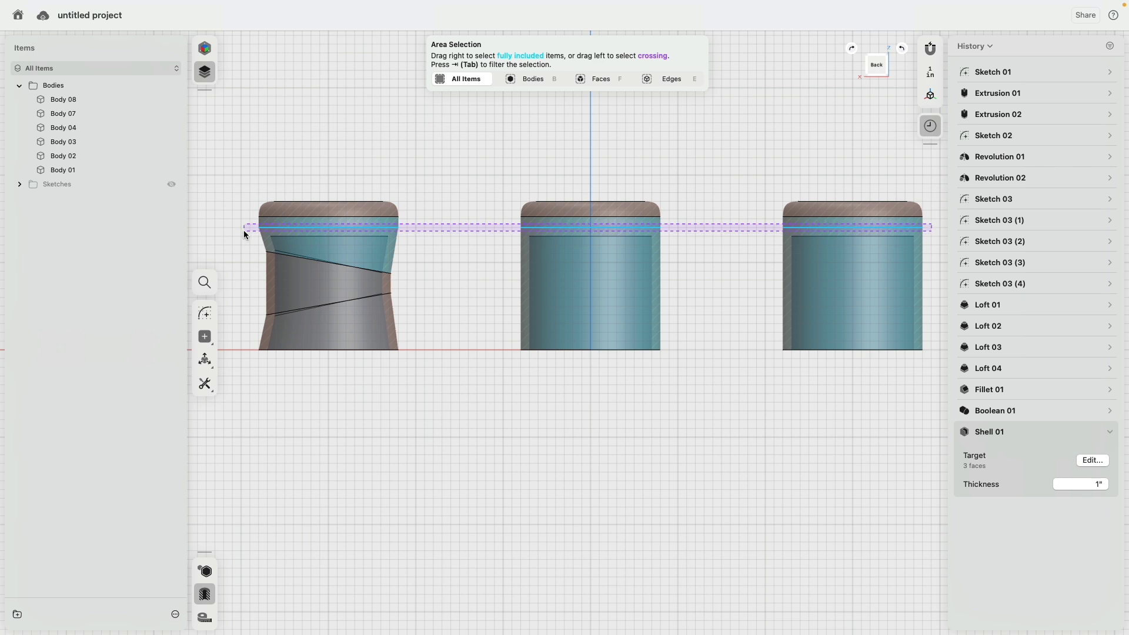
pyautogui.press('Tab')
pyautogui.press('Tab')
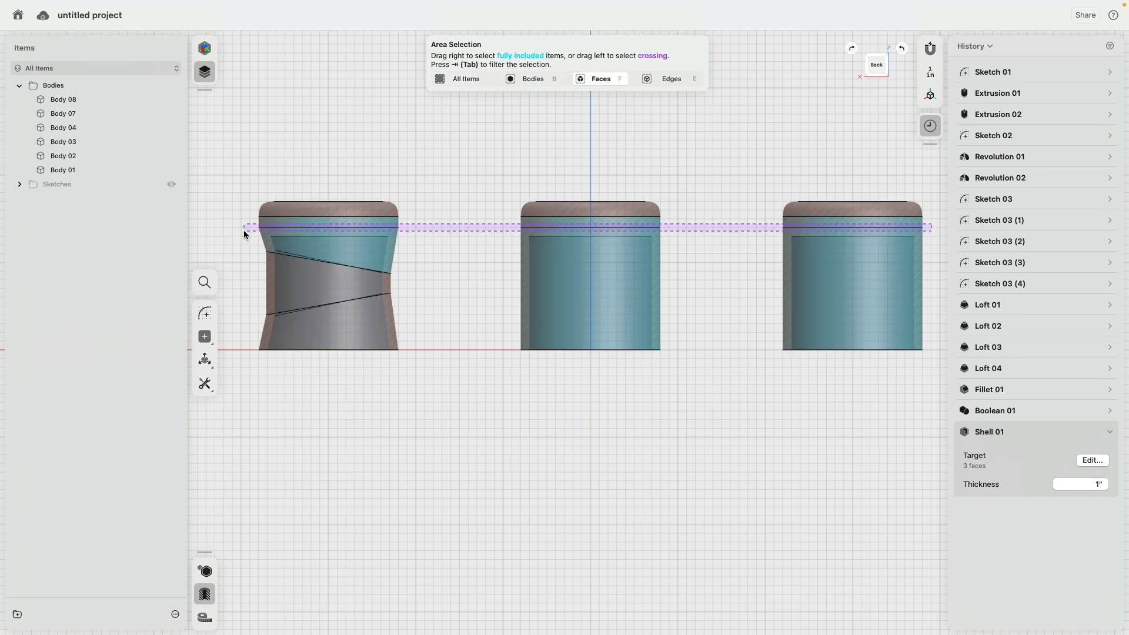
pyautogui.press('Tab')
pyautogui.press('Tab')
pyautogui.press('Tab')
pyautogui.press('Tab')
pyautogui.press('Tab')
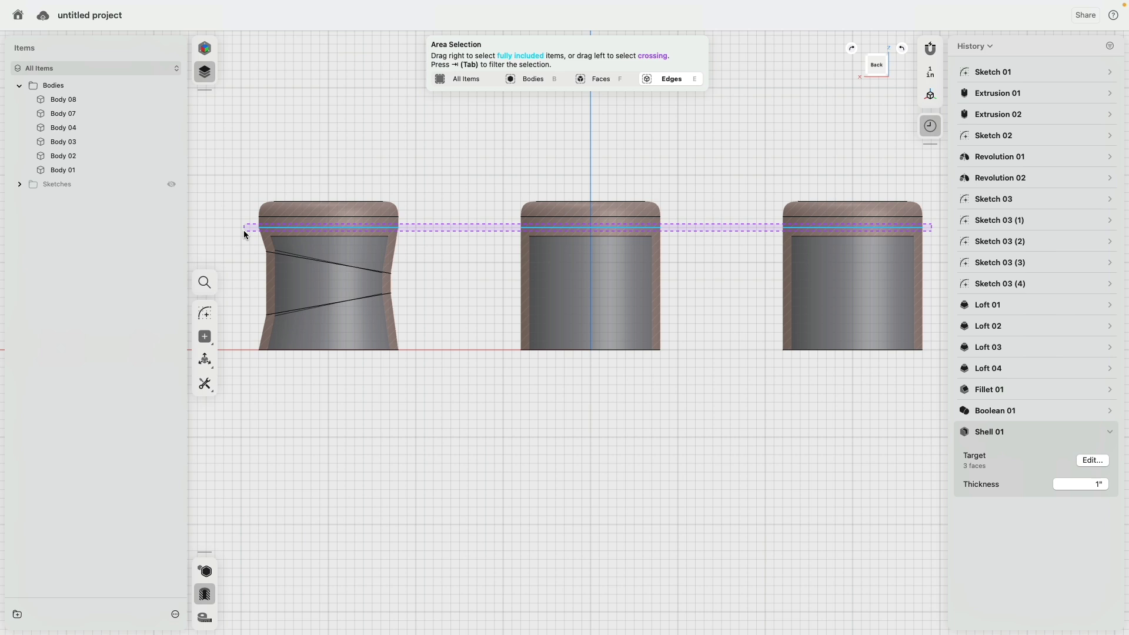
pyautogui.moveTo(243, 231); pyautogui.dragTo(243, 230)
# Fillet the six seam edges at 0.2, then change the radius to 0.1.
pyautogui.press('f')
pyautogui.click(464, 287)
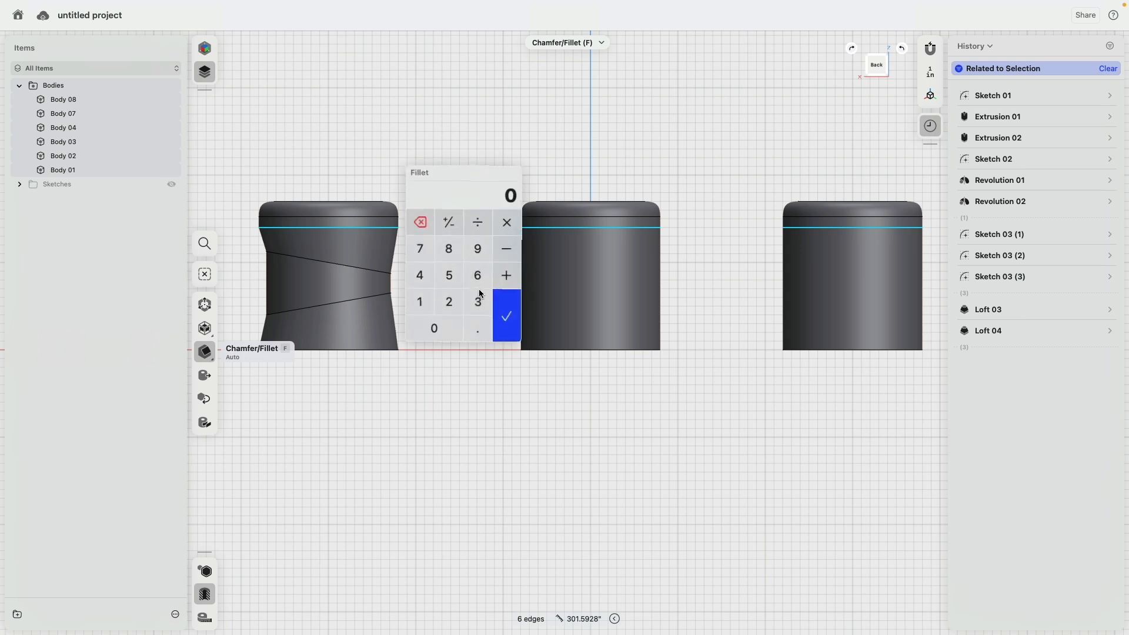
pyautogui.write('.2')
pyautogui.press('Return')
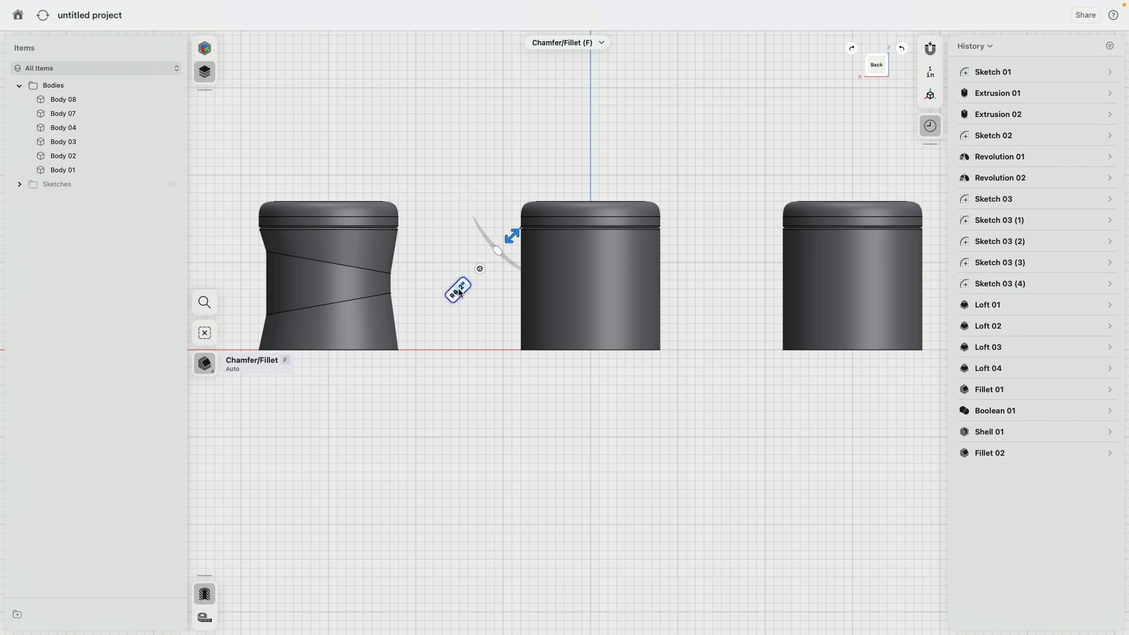
pyautogui.click(461, 294)
pyautogui.press('BackSpace')
pyautogui.write('1')
pyautogui.press('Return')
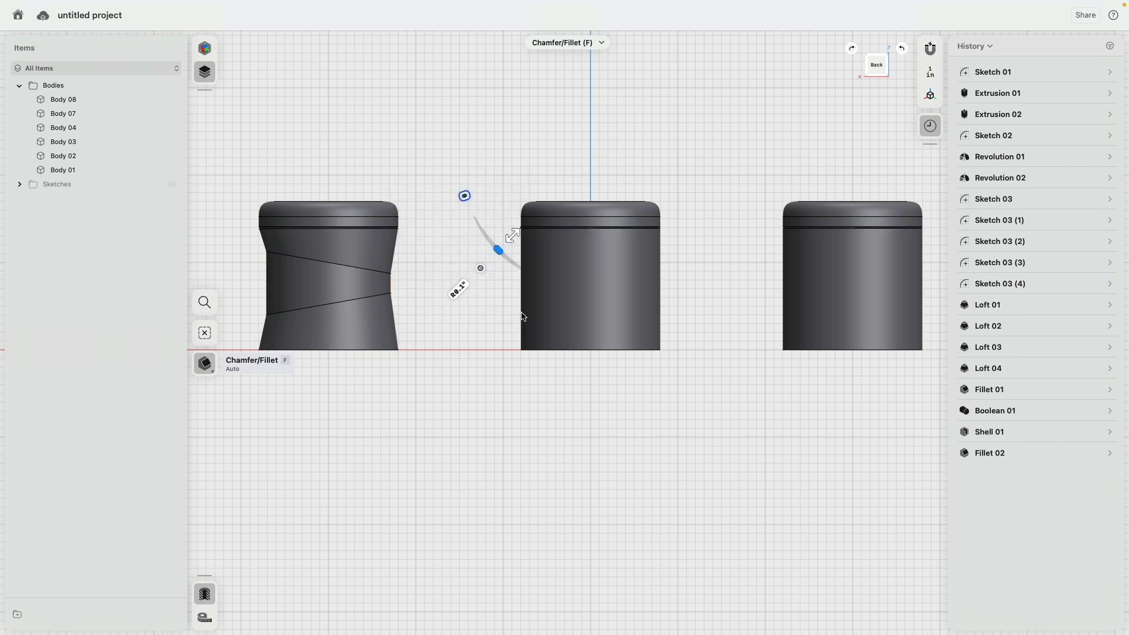
pyautogui.click(556, 418)
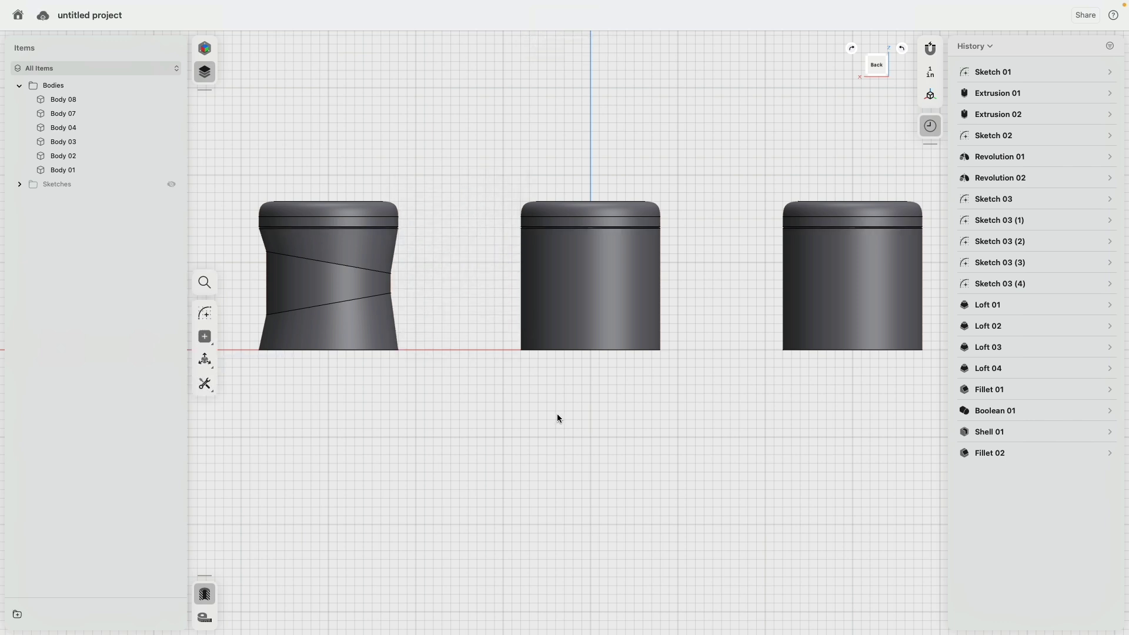
# Fillet the left stool's two diagonal band edges at 0.2 inch as Fillet 03.
pyautogui.click(365, 269)
pyautogui.click(386, 299)
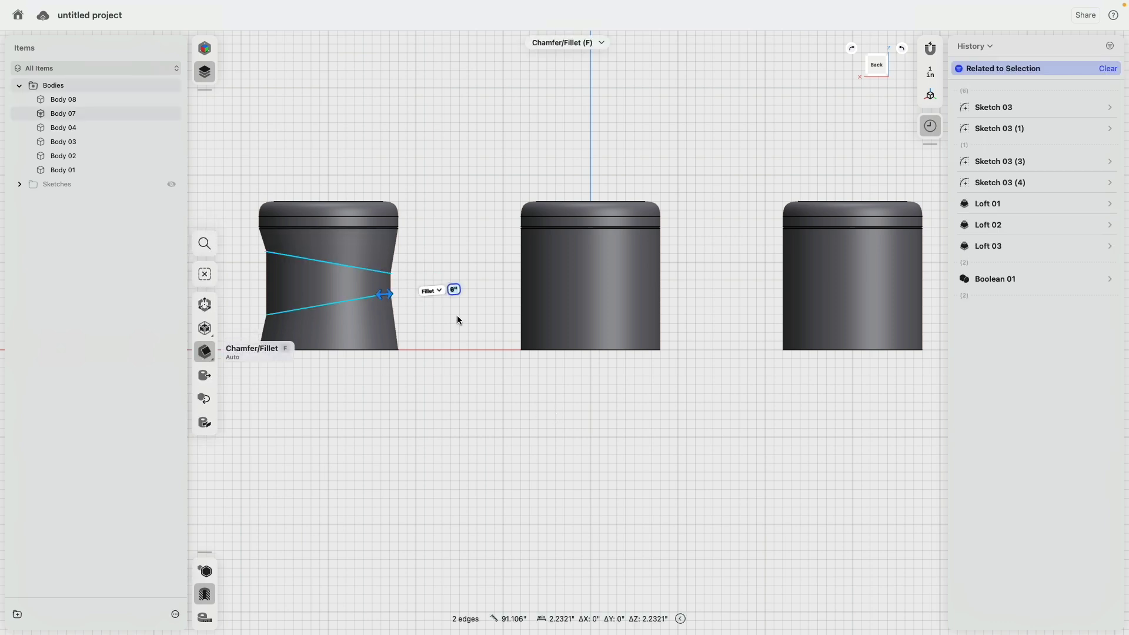
pyautogui.write('R0.2')
pyautogui.press('Return')
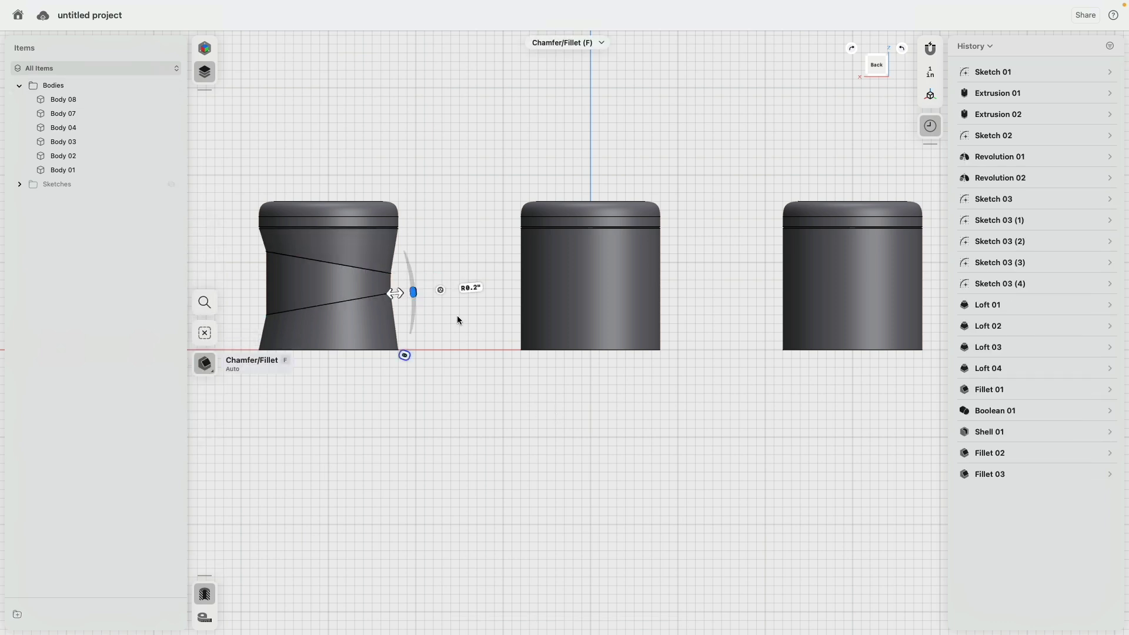
pyautogui.click(1110, 474)
# Set Fillet 03's Size Type to Chord Width.
pyautogui.click(1097, 481)
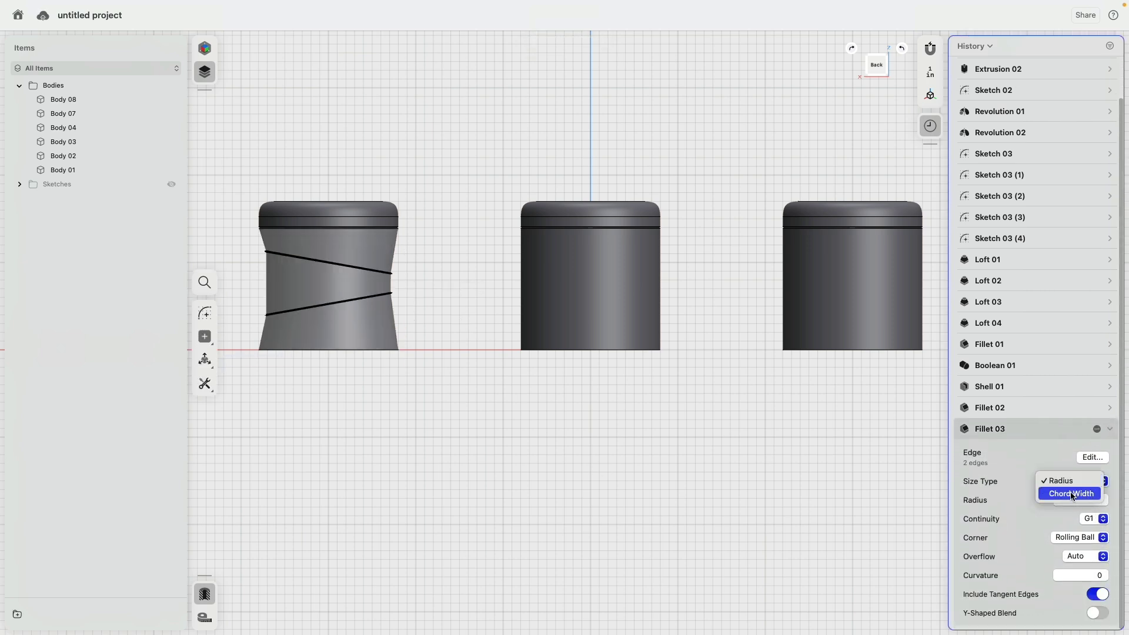
pyautogui.click(325, 273)
pyautogui.scroll(3, 326, 273)
pyautogui.scroll(5, 332, 276)
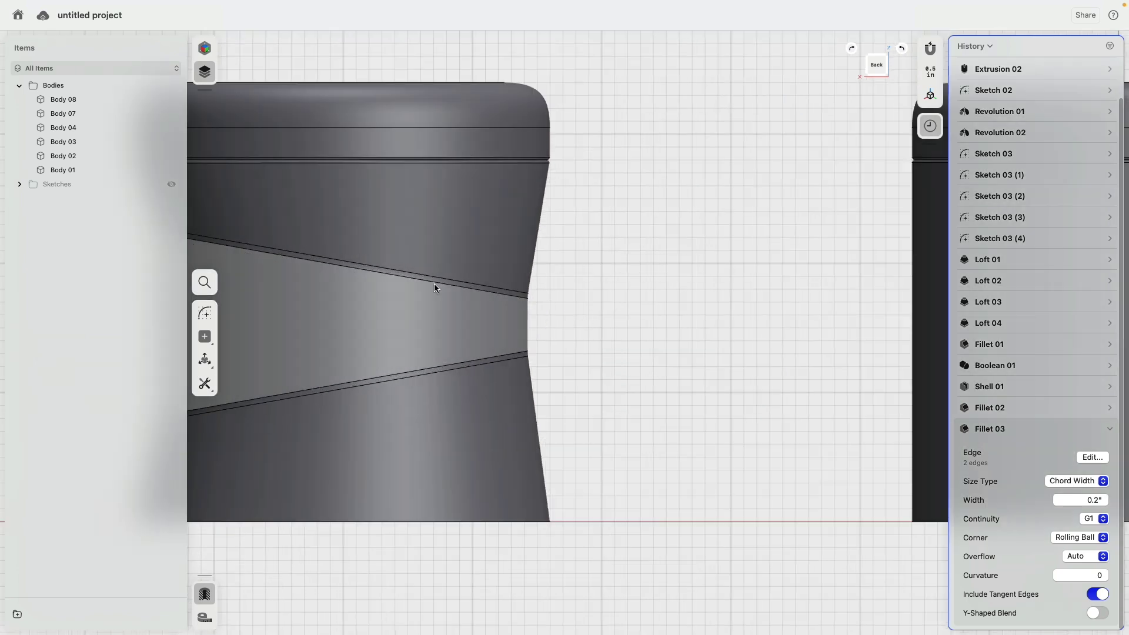
pyautogui.hscroll(-3, 415, 282)
pyautogui.hscroll(-3, 416, 245)
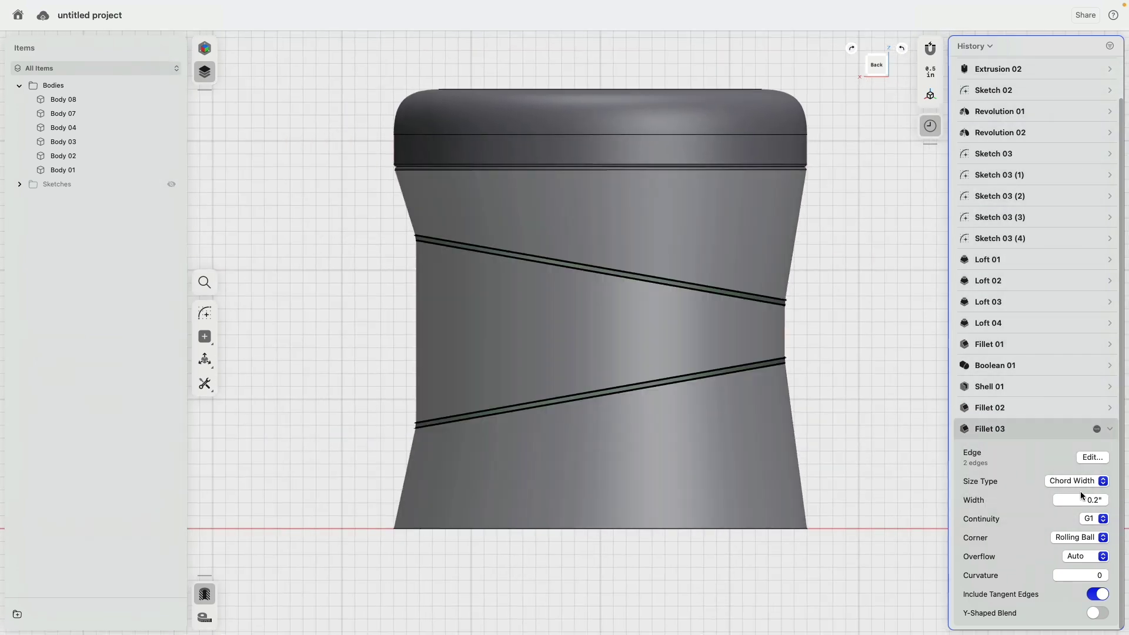
pyautogui.click(1076, 481)
pyautogui.click(1061, 468)
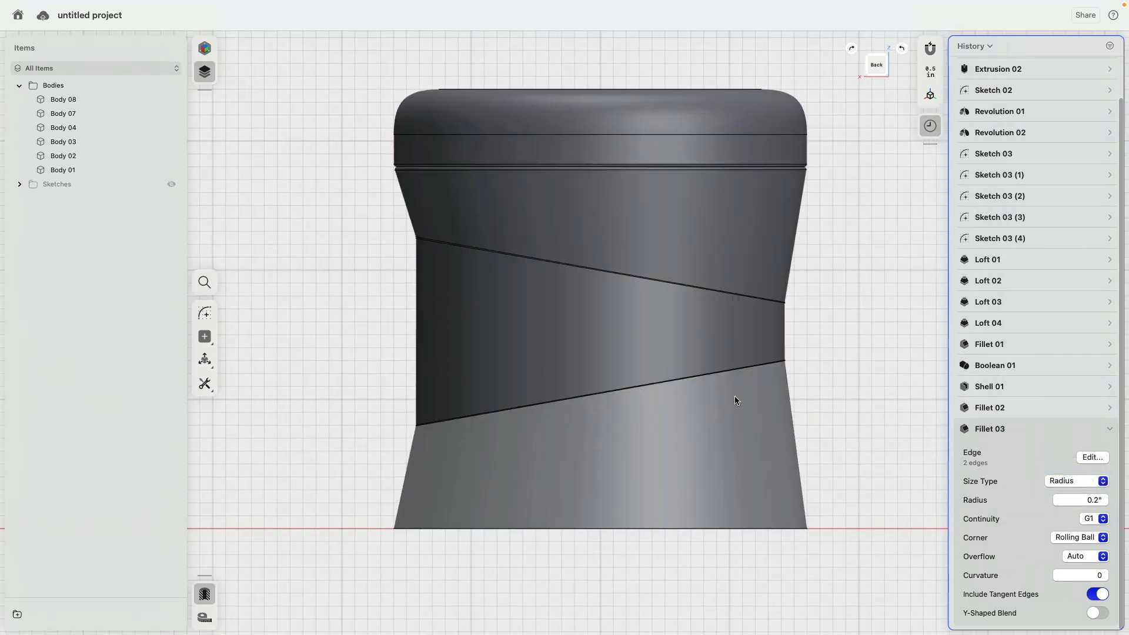
pyautogui.click(1062, 481)
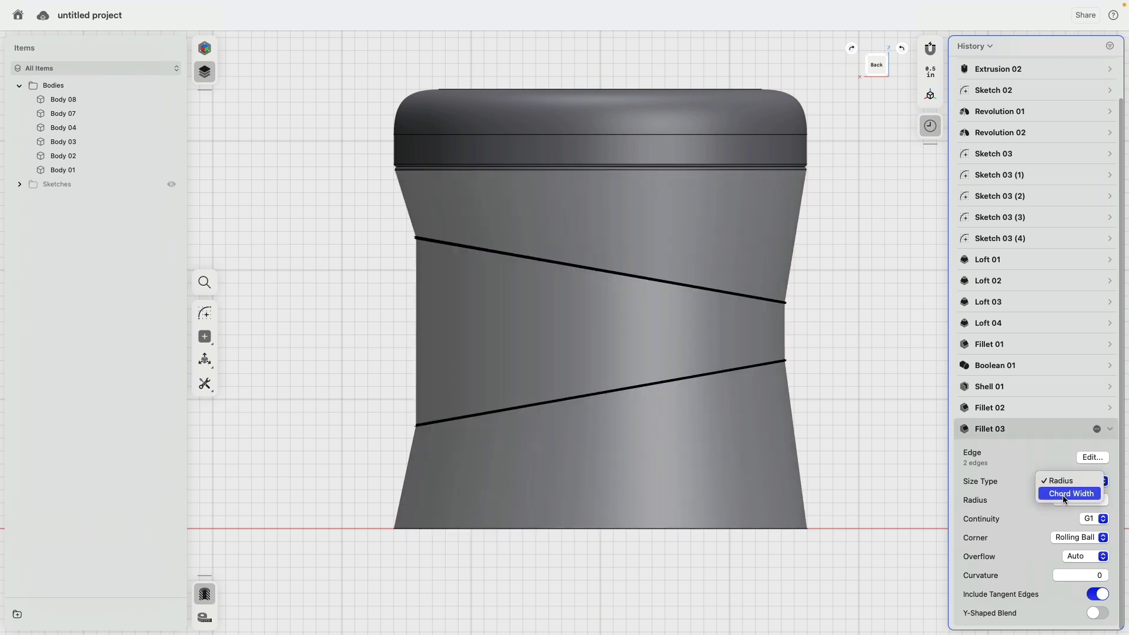
pyautogui.click(1063, 495)
pyautogui.scroll(-5, 810, 315)
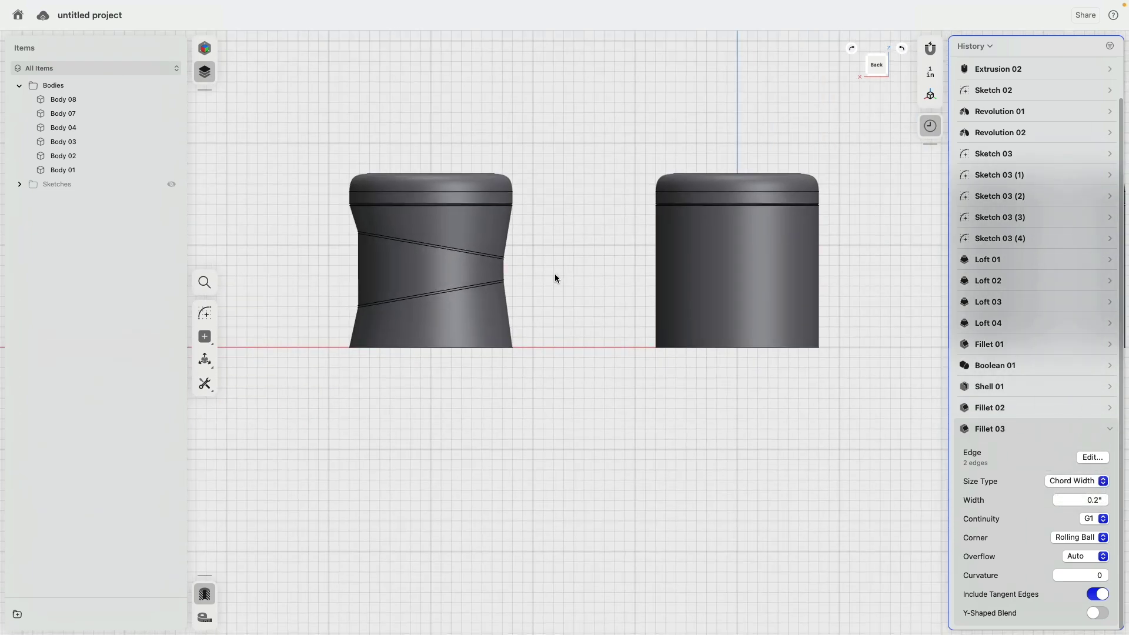
pyautogui.scroll(-3, 610, 423)
# Try a separate 0.1 fillet on the three stools' bottom edges, then cancel it.
pyautogui.moveTo(584, 365)
pyautogui.mouseDown(button='right')
pyautogui.moveTo(610, 466)
pyautogui.moveTo(555, 378)
pyautogui.mouseUp(button='right')
pyautogui.click(552, 368)
pyautogui.click(698, 355)
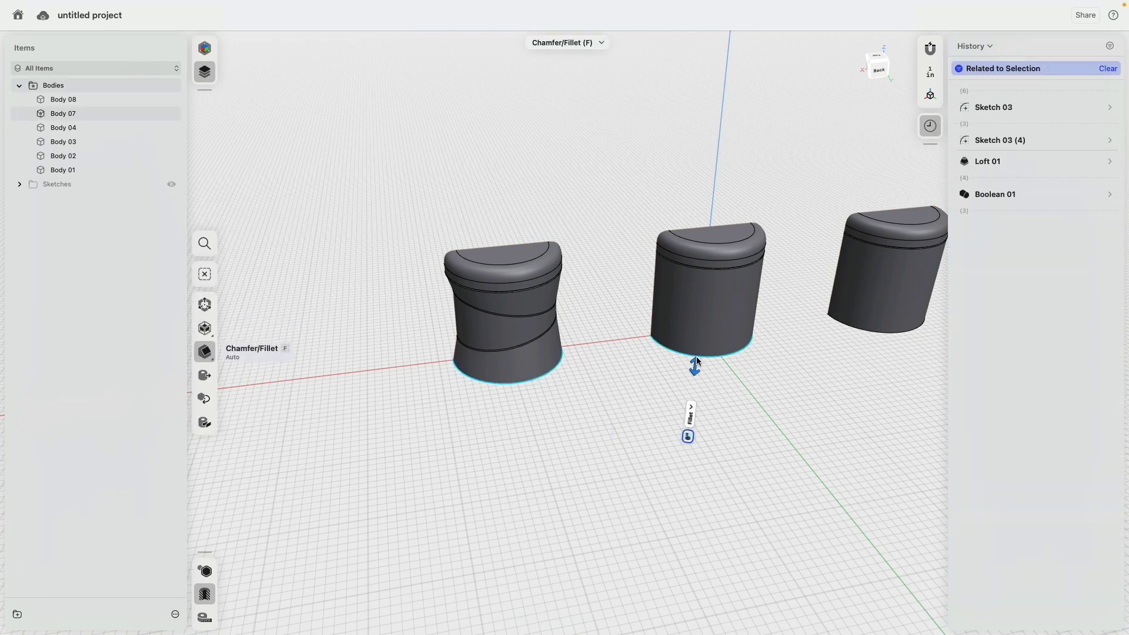
pyautogui.click(849, 326)
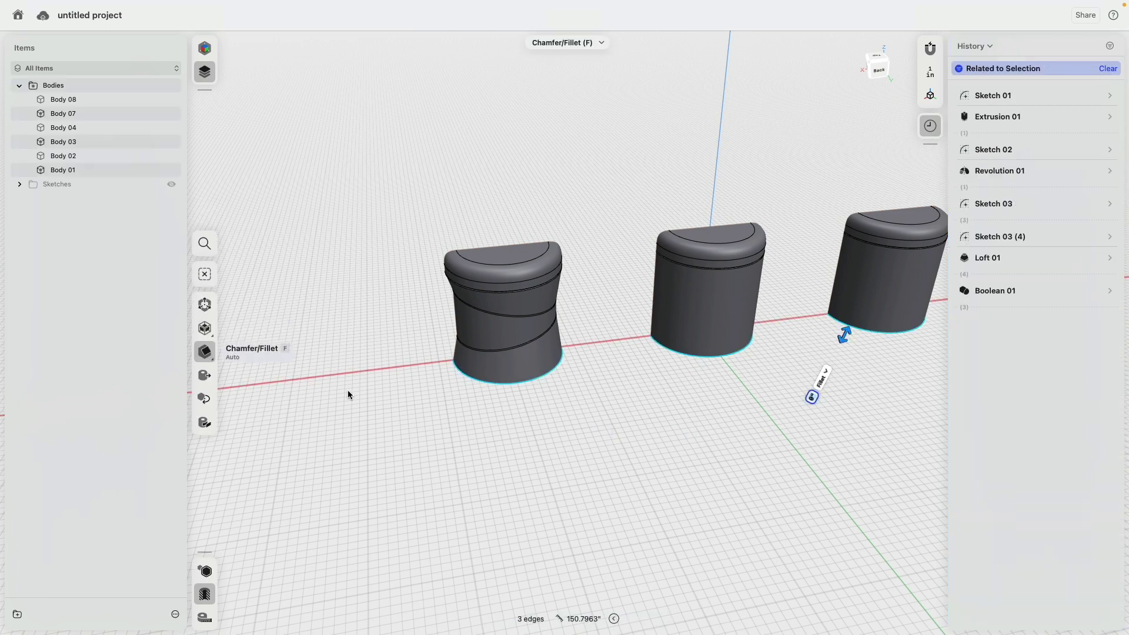
pyautogui.click(812, 398)
pyautogui.write('0.1')
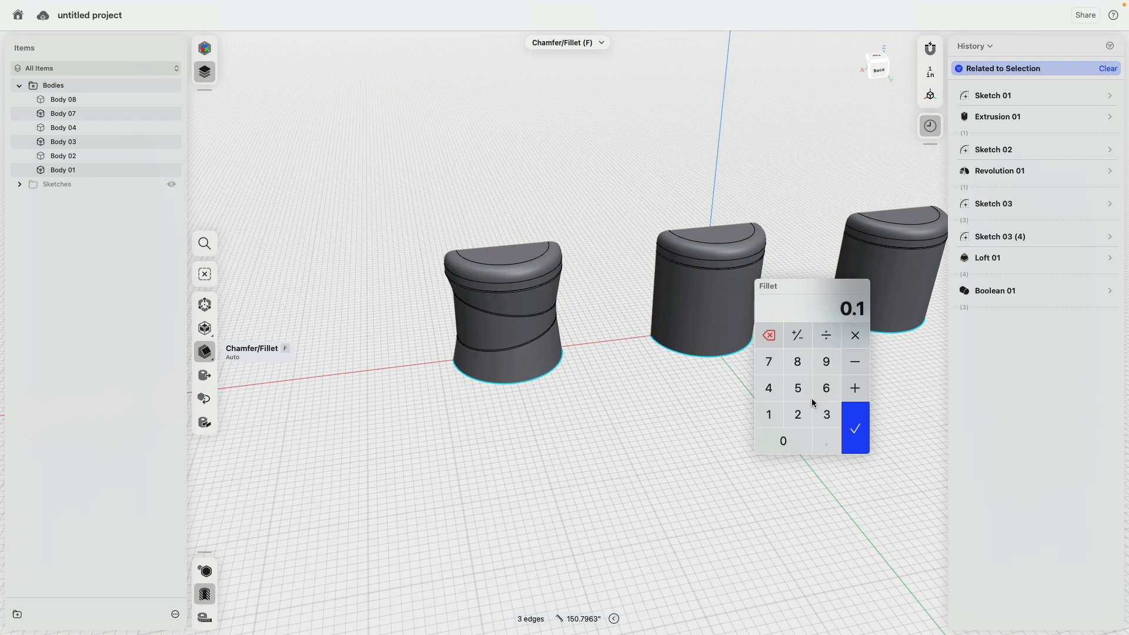
pyautogui.click(884, 475)
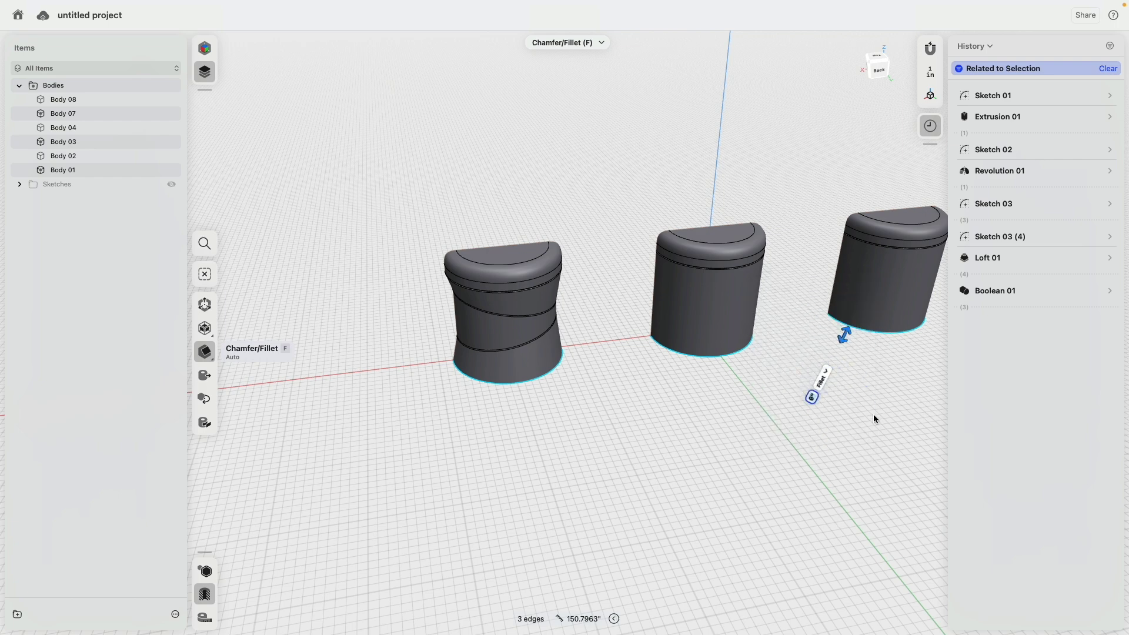
pyautogui.click(874, 414)
pyautogui.moveTo(989, 453)
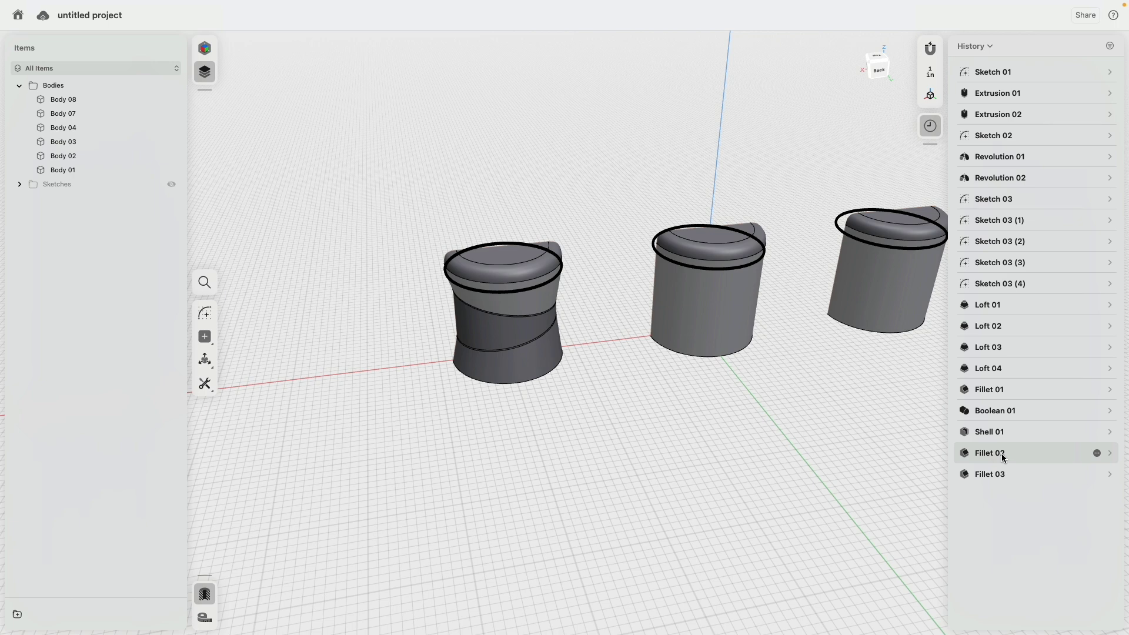
# Add the three bottom rims to Fillet 02, making nine edges, and turn off Section View.
pyautogui.click(1109, 454)
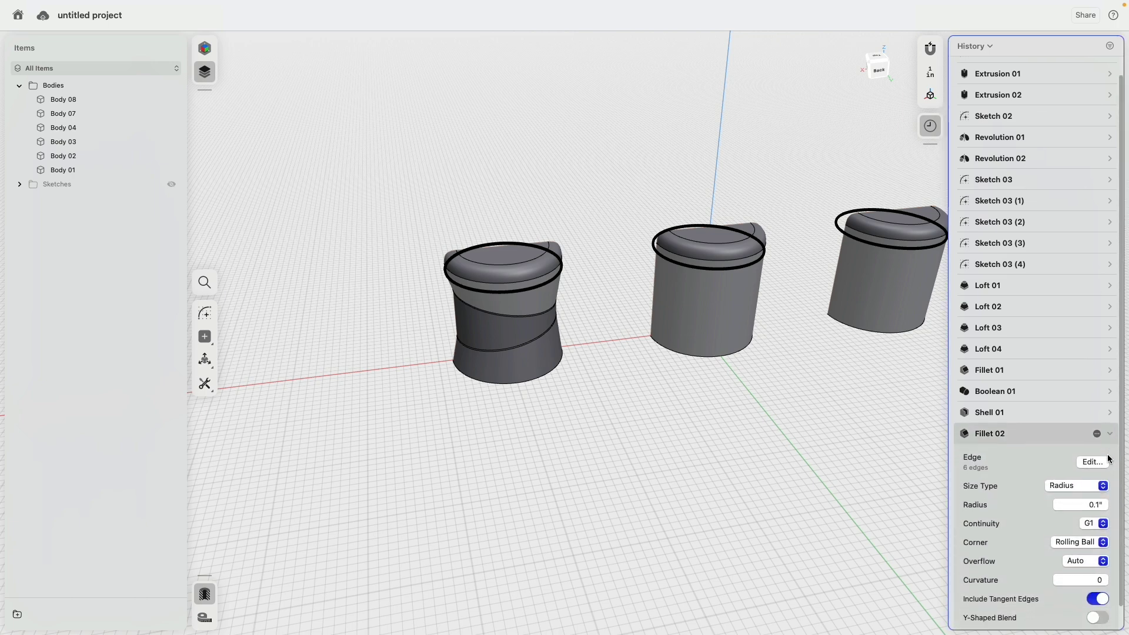
pyautogui.click(1093, 462)
pyautogui.click(548, 378)
pyautogui.click(707, 357)
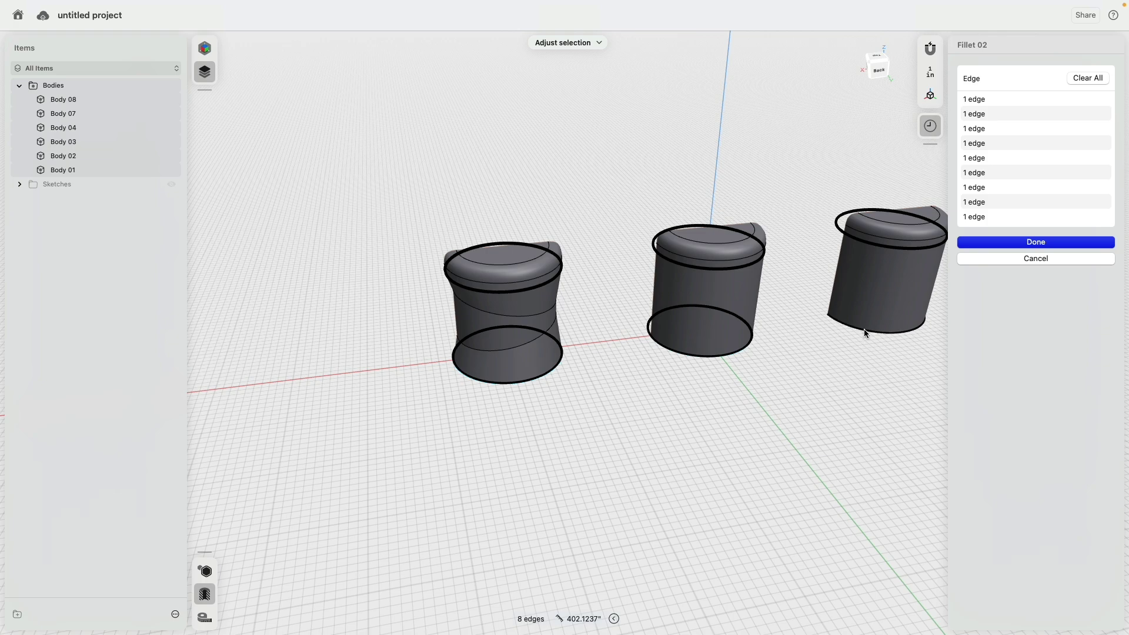
pyautogui.click(864, 333)
pyautogui.click(1018, 273)
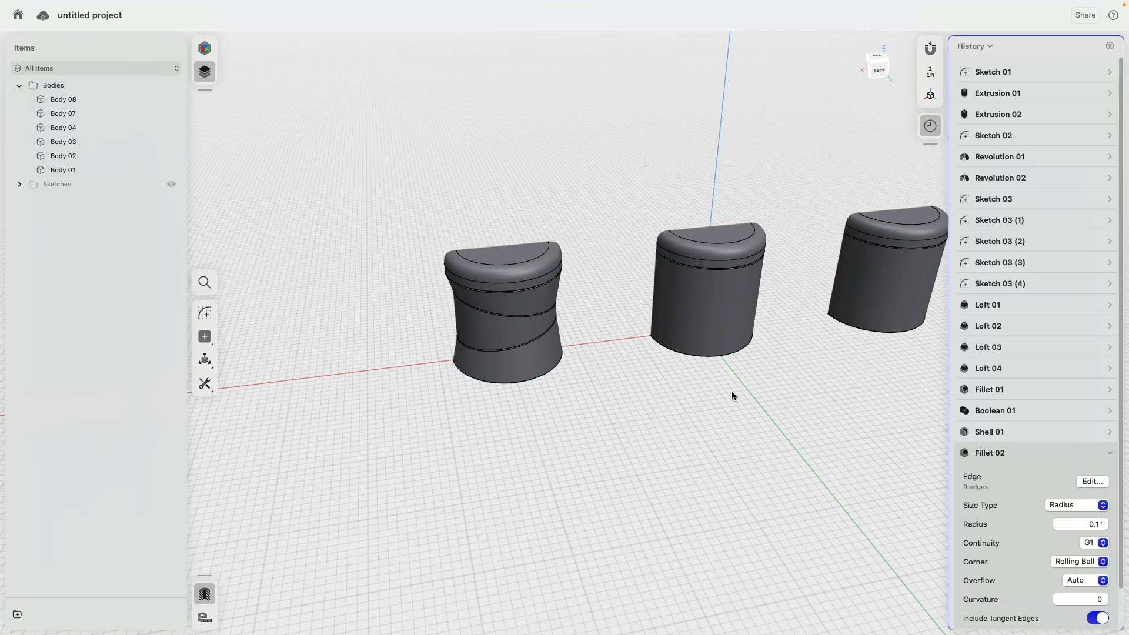
pyautogui.click(205, 594)
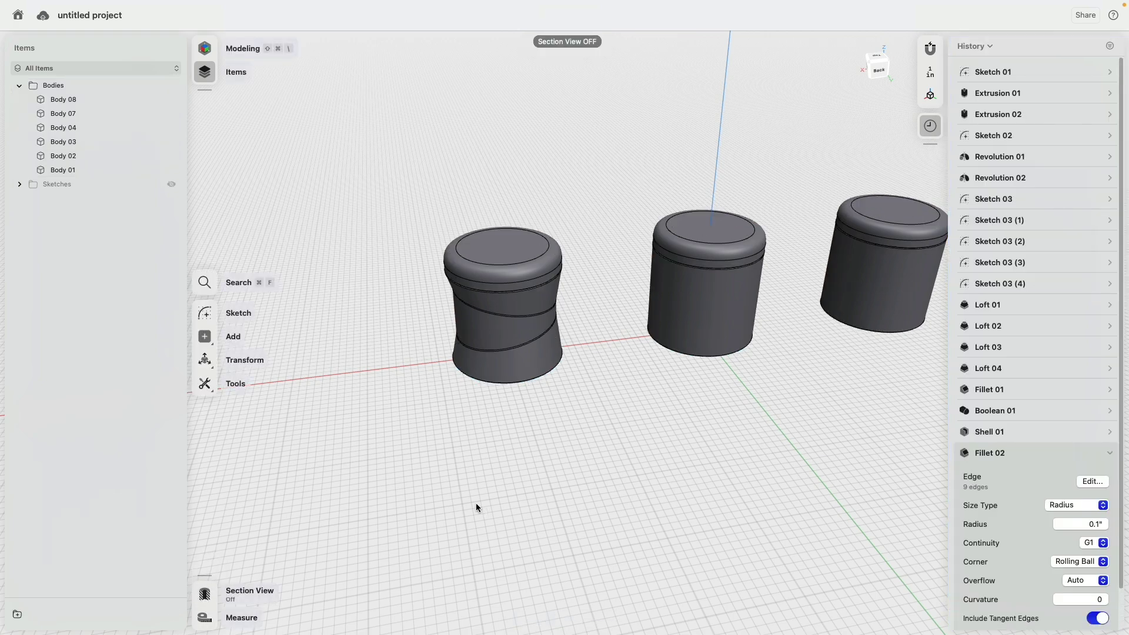
pyautogui.moveTo(478, 504)
pyautogui.mouseDown(button='middle')
pyautogui.moveTo(698, 463)
pyautogui.moveTo(477, 451)
pyautogui.moveTo(585, 411)
pyautogui.mouseUp(button='middle')
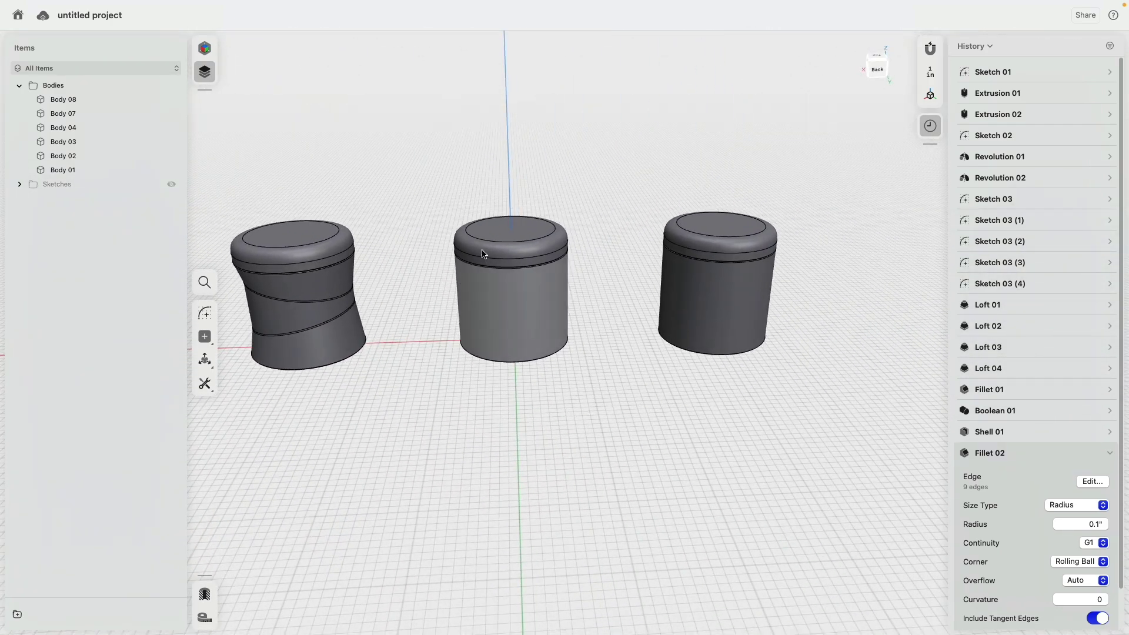
# Switch to the Visualization workspace and apply the Gradient Mood environment.
pyautogui.click(204, 48)
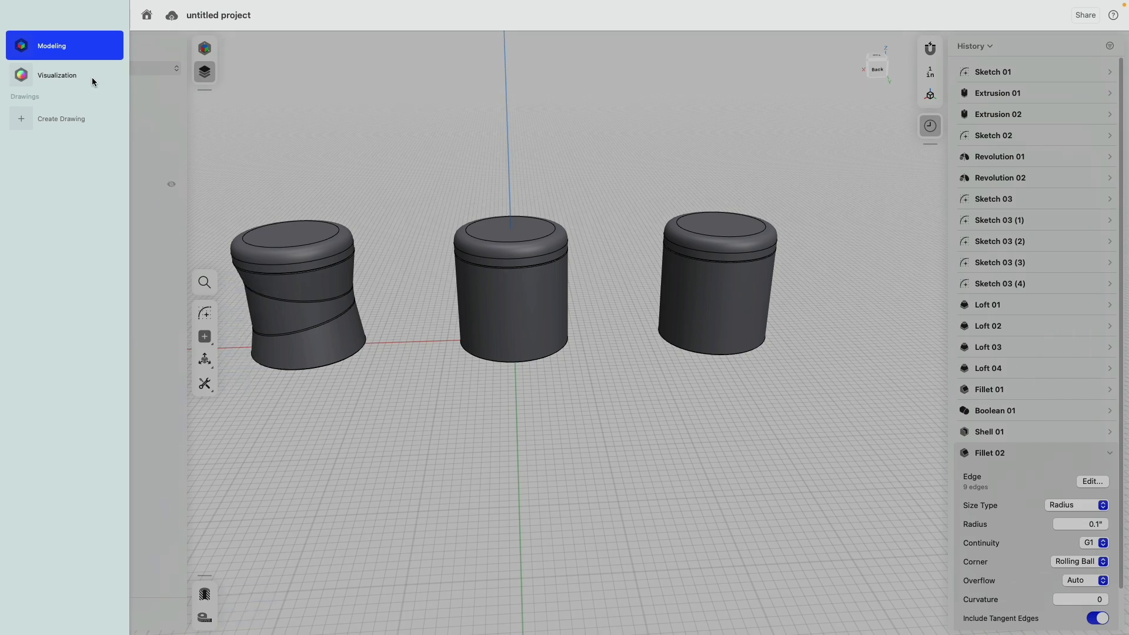
pyautogui.click(91, 79)
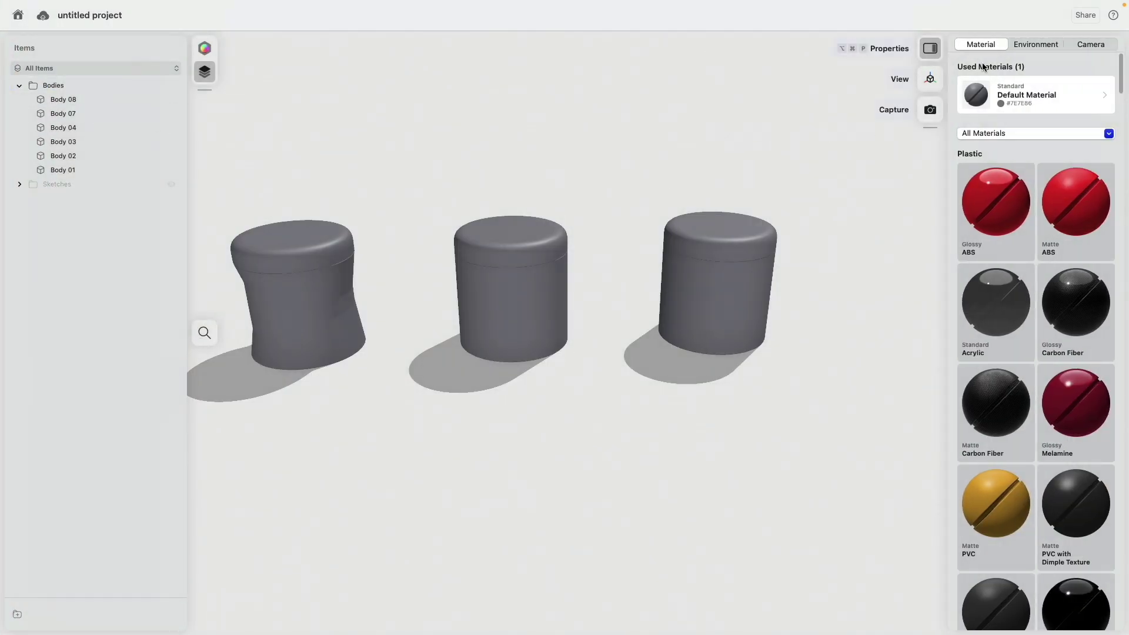
pyautogui.click(1036, 45)
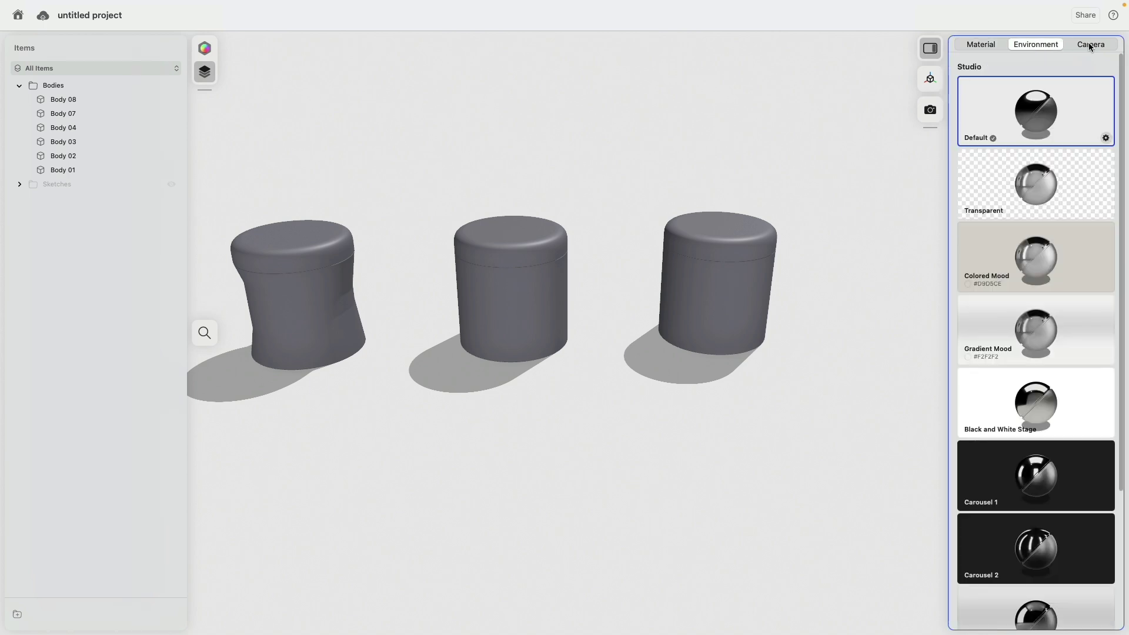
pyautogui.click(1089, 45)
pyautogui.click(1051, 45)
pyautogui.click(1047, 341)
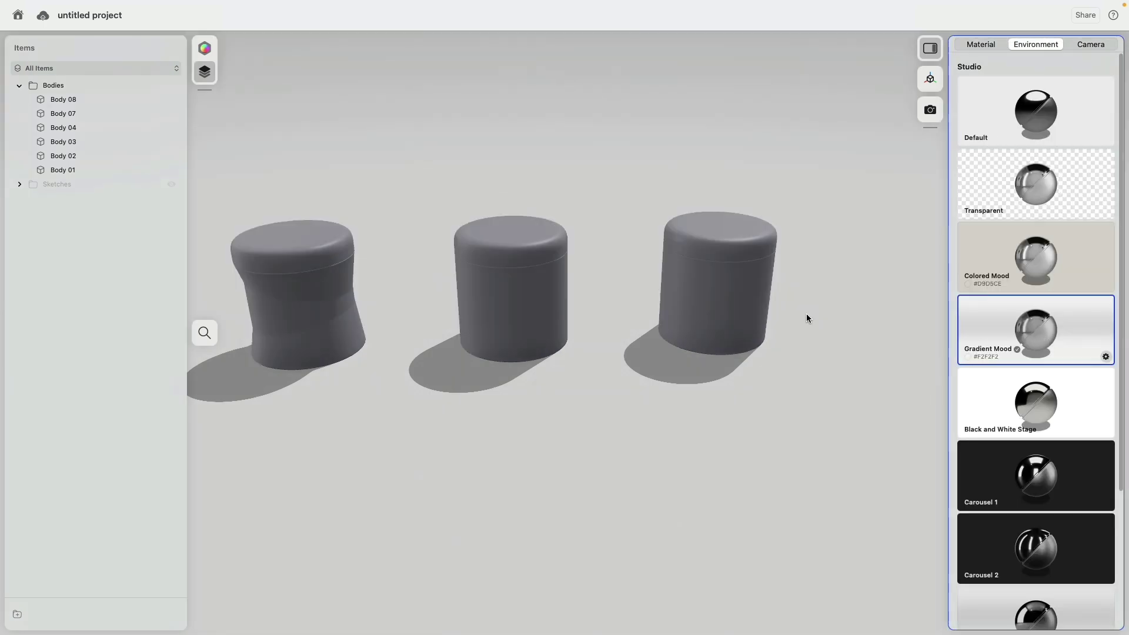
pyautogui.moveTo(854, 303); pyautogui.dragTo(487, 305, button='middle')
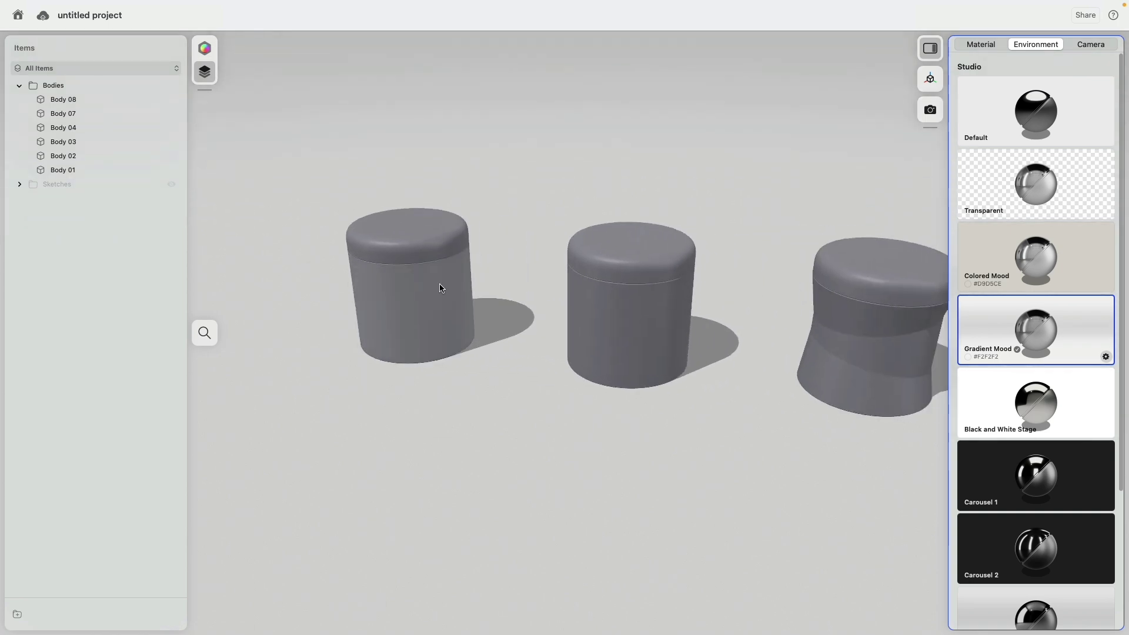
pyautogui.scroll(-5, 487, 305)
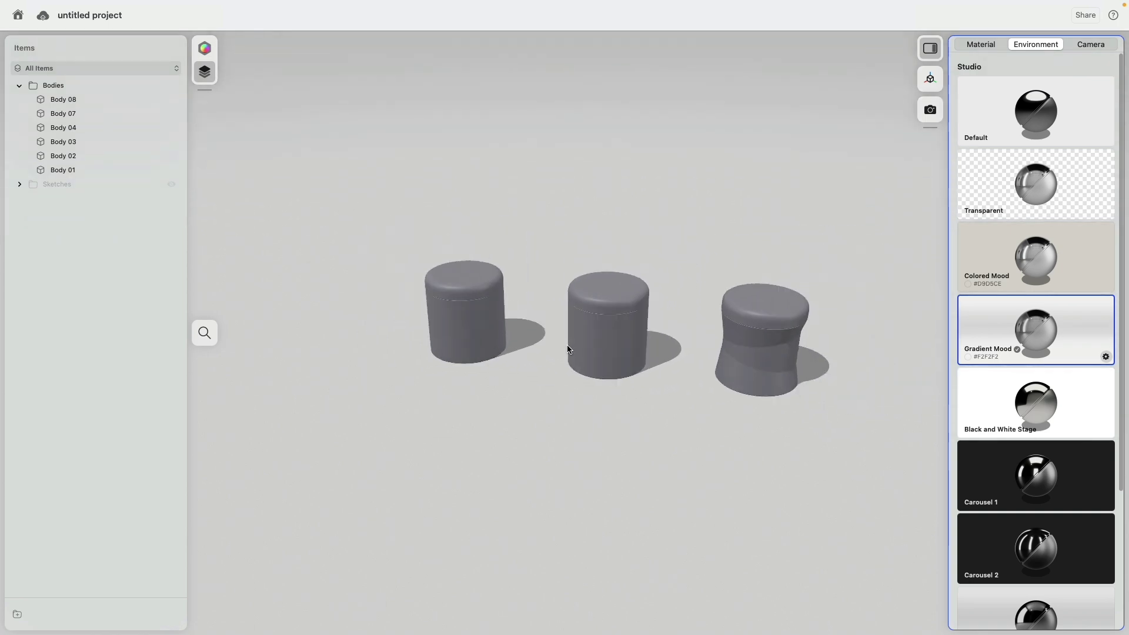
# Apply Sanded Zebrano Veneer from the Wood materials to the right, middle and left stools.
pyautogui.click(974, 45)
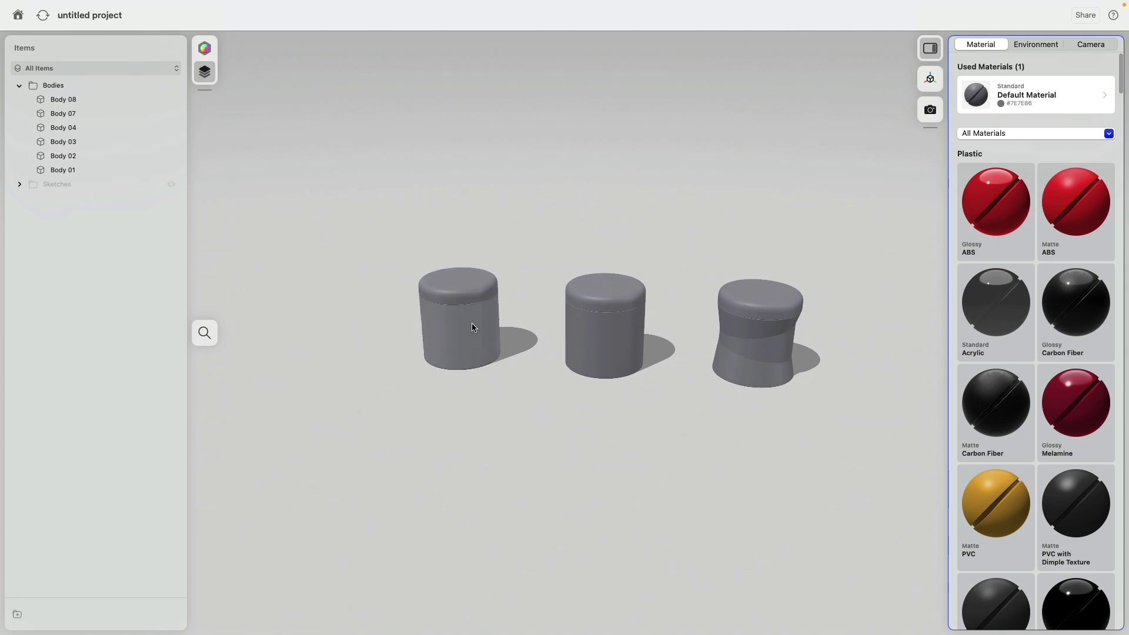
pyautogui.click(1005, 133)
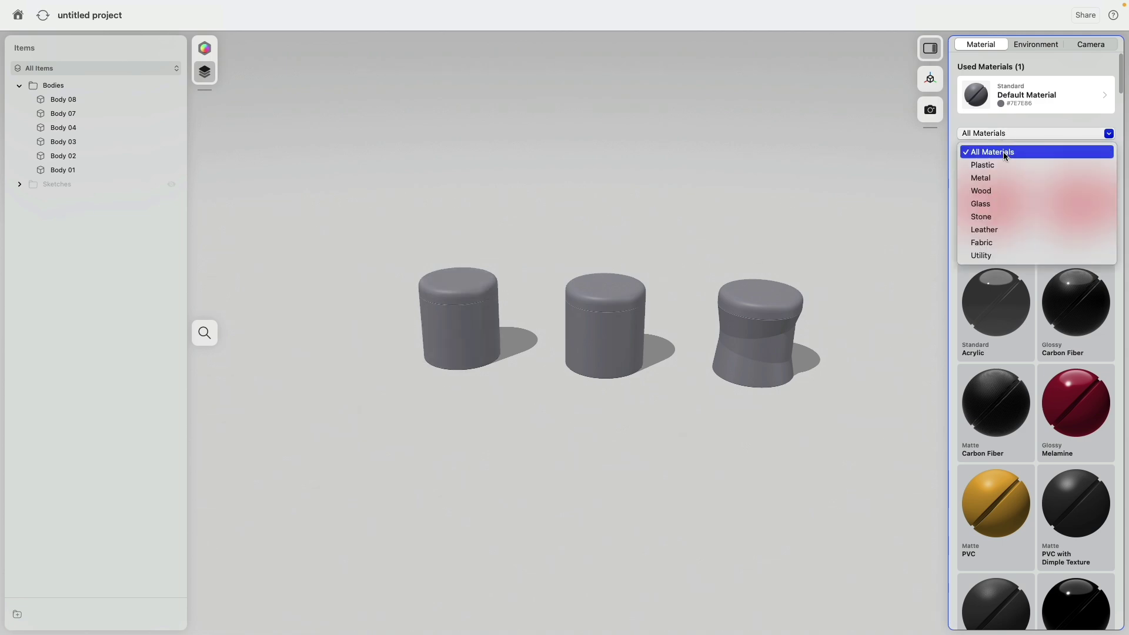
pyautogui.click(1006, 190)
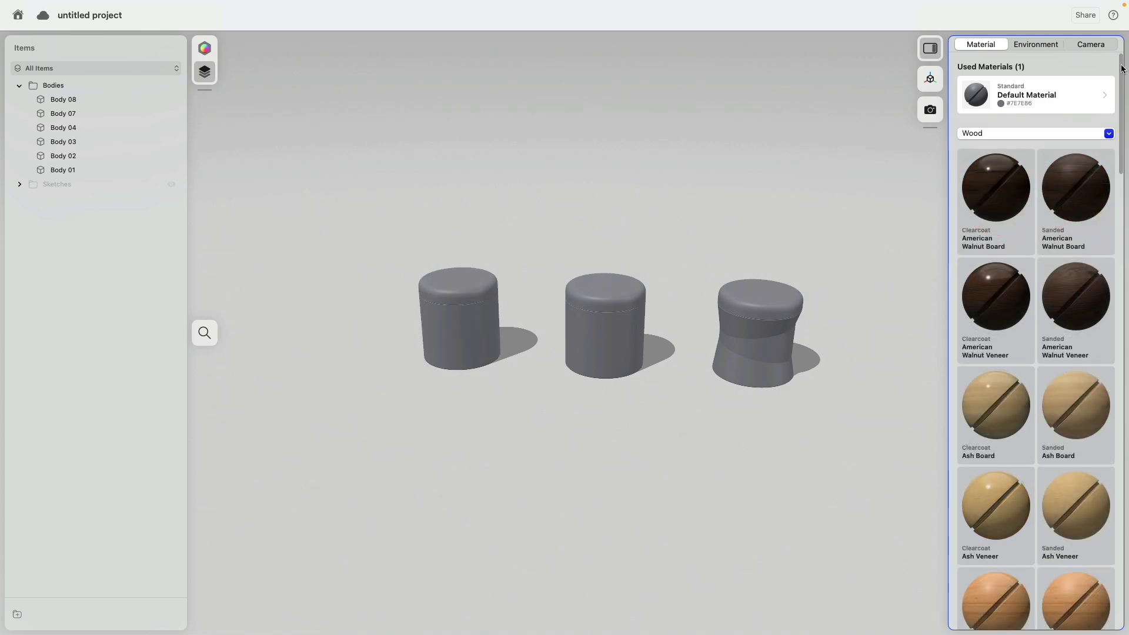
pyautogui.moveTo(1122, 66); pyautogui.dragTo(1118, 552)
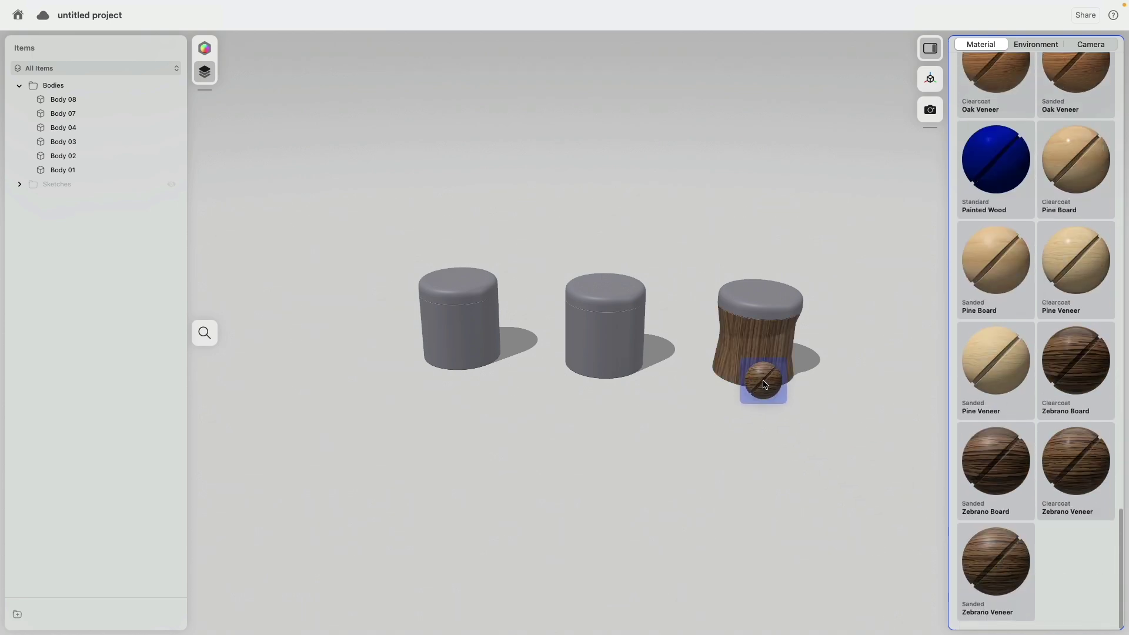
pyautogui.moveTo(1010, 572); pyautogui.dragTo(758, 376)
pyautogui.moveTo(682, 385); pyautogui.dragTo(585, 340)
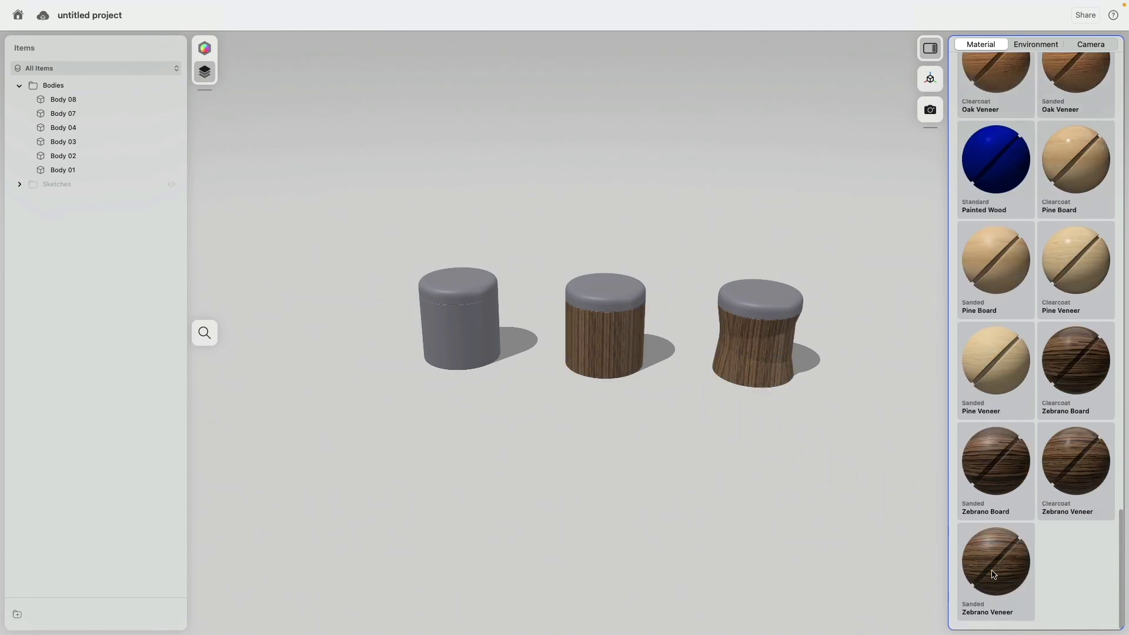
pyautogui.moveTo(1004, 573); pyautogui.dragTo(449, 353)
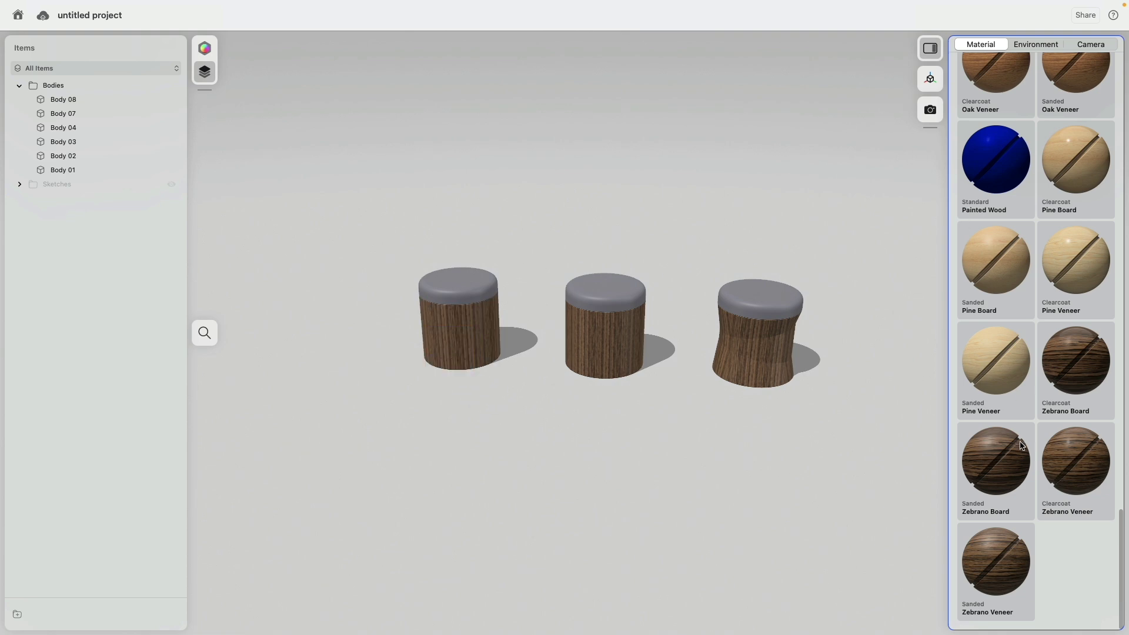
pyautogui.scroll(5, 1022, 458)
pyautogui.scroll(5, 1020, 458)
pyautogui.scroll(5, 1020, 457)
pyautogui.scroll(5, 1016, 457)
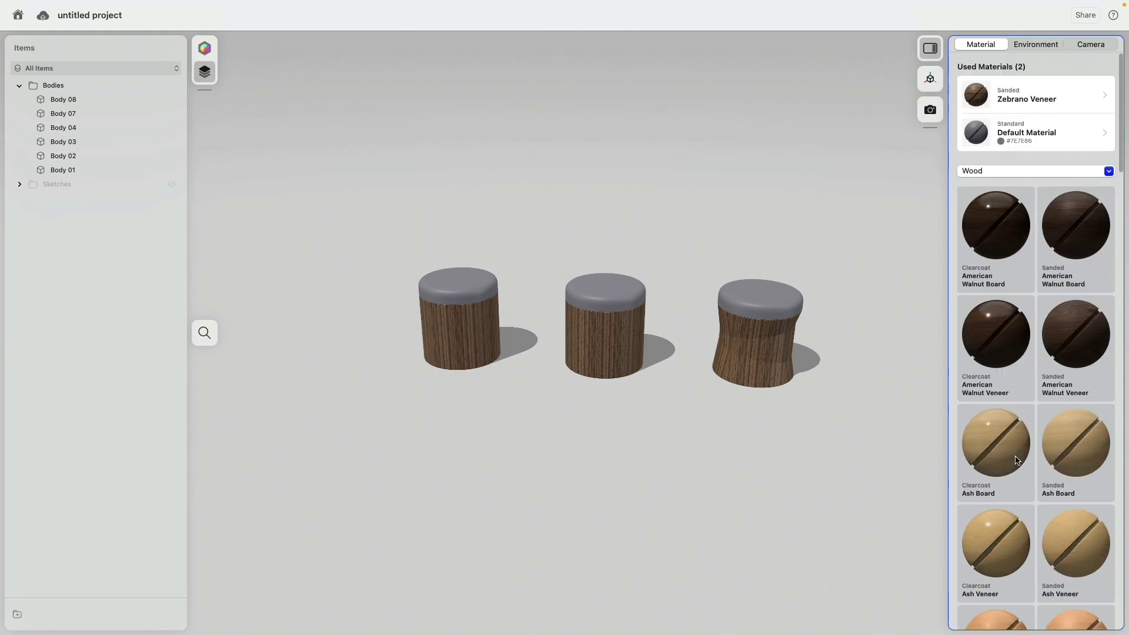
pyautogui.click(978, 176)
# Filter materials to Fabric and drag Felt onto the right, middle and left stool tops.
pyautogui.click(998, 285)
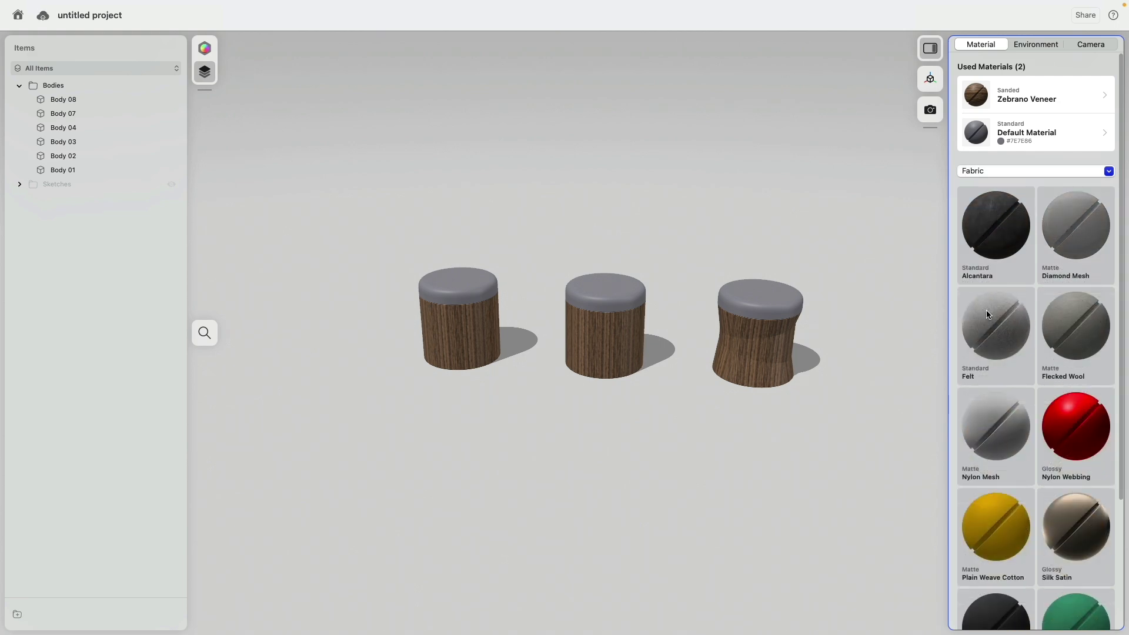
pyautogui.moveTo(1010, 338); pyautogui.dragTo(756, 297)
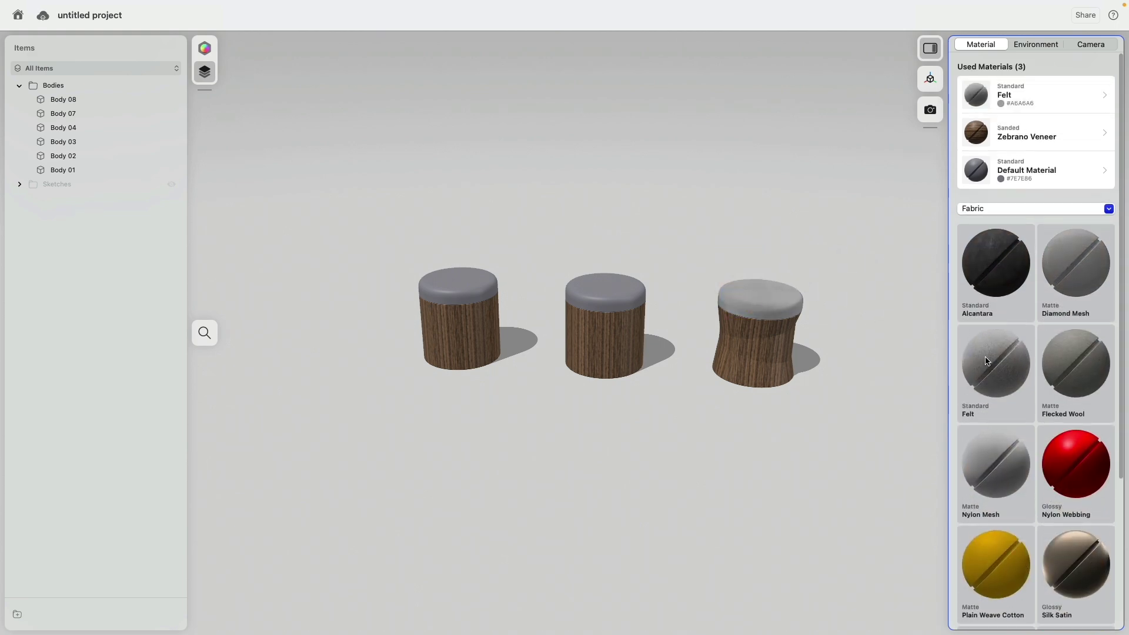
pyautogui.moveTo(988, 364); pyautogui.dragTo(606, 288)
pyautogui.moveTo(999, 363)
pyautogui.mouseDown()
pyautogui.moveTo(616, 252)
pyautogui.moveTo(450, 290)
pyautogui.mouseUp()
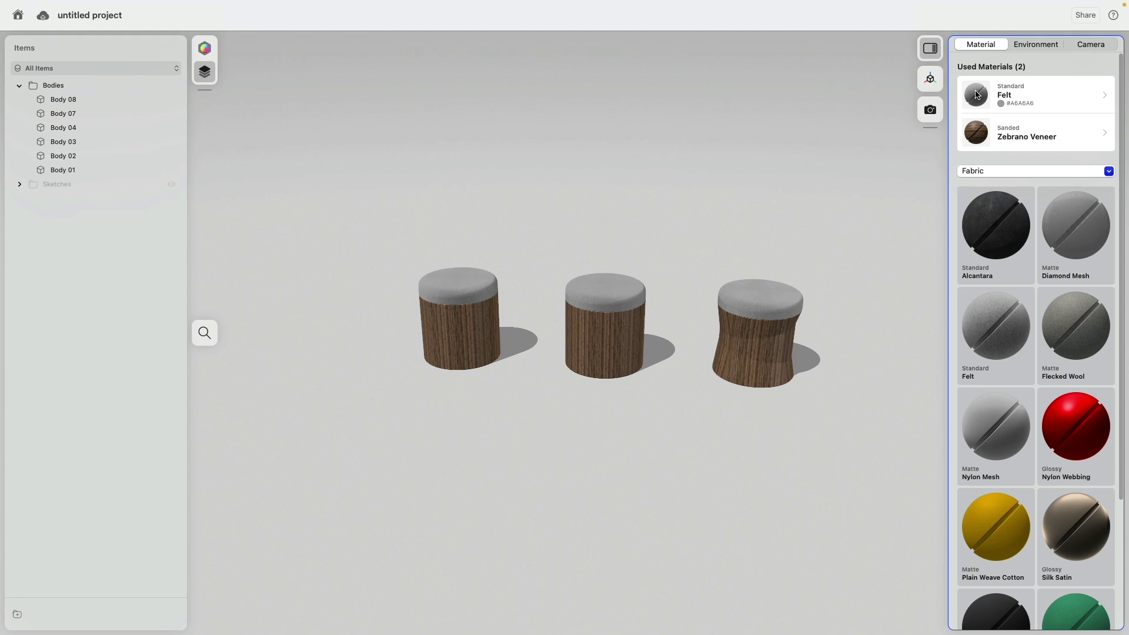
# Open the Felt material's settings and enlarge its texture scale to 1.32x.
pyautogui.click(977, 99)
pyautogui.moveTo(958, 441)
pyautogui.mouseDown()
pyautogui.moveTo(978, 470)
pyautogui.moveTo(915, 427)
pyautogui.mouseUp()
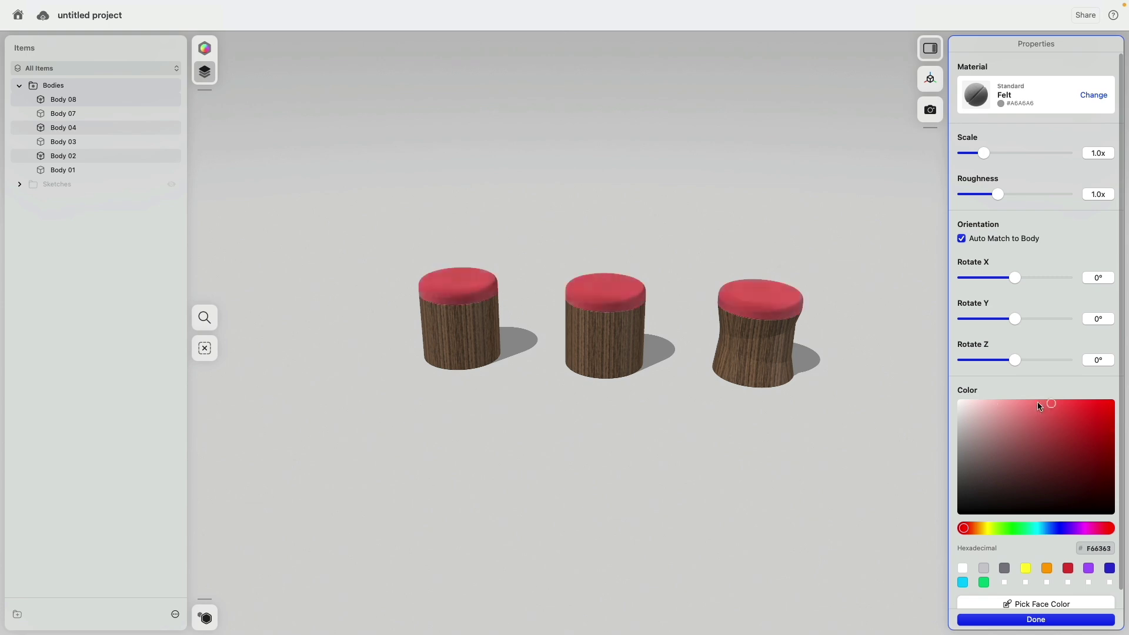
pyautogui.scroll(3, 789, 306)
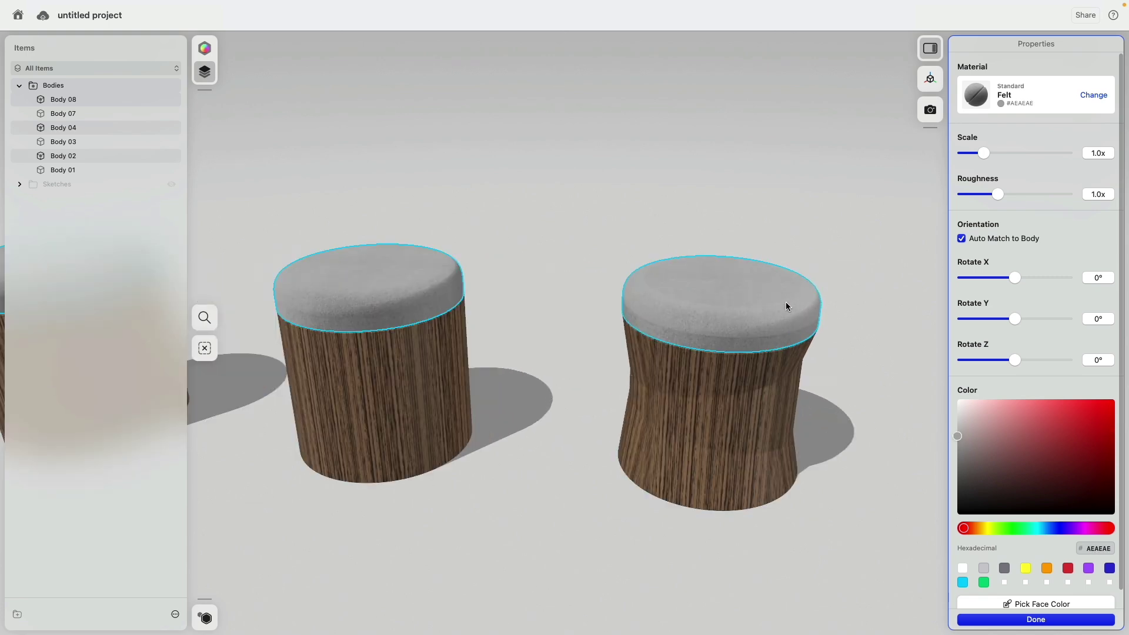
pyautogui.scroll(5, 789, 305)
pyautogui.scroll(2, 871, 269)
pyautogui.scroll(2, 869, 218)
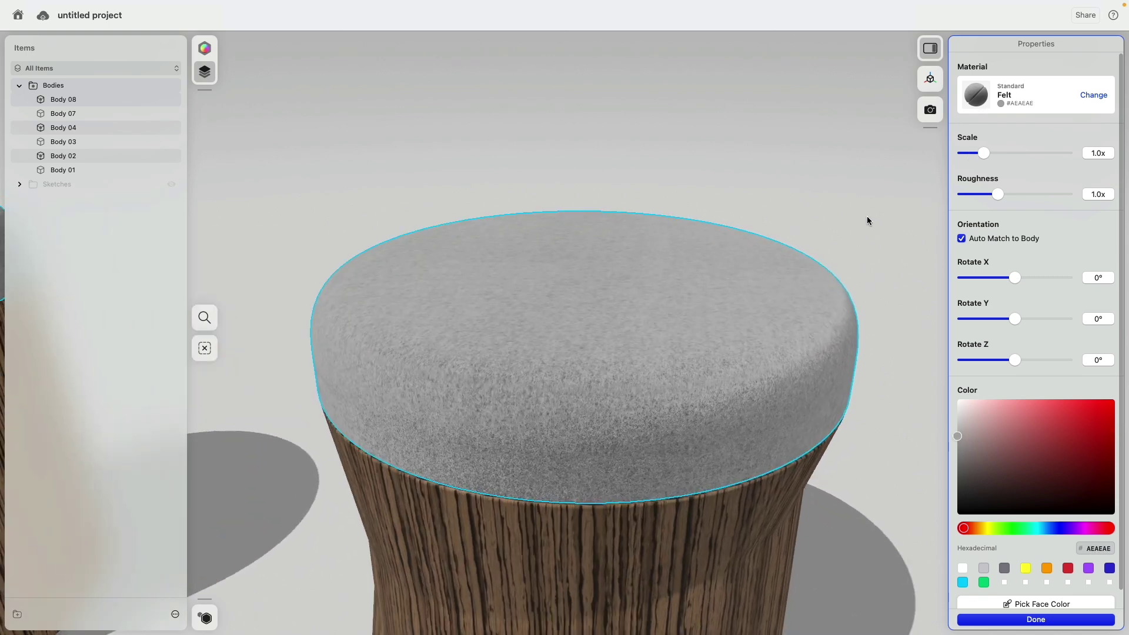
pyautogui.moveTo(984, 153); pyautogui.dragTo(994, 154)
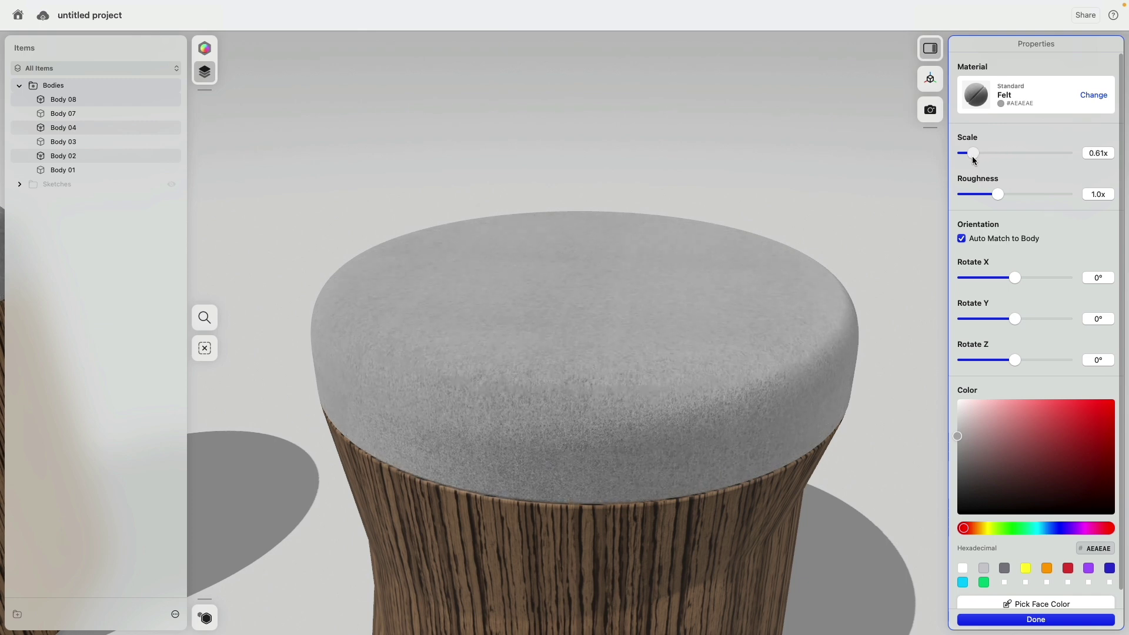
# Set the felt roughness to about 1.03x, keeping it light grey, and close the settings.
pyautogui.moveTo(998, 194)
pyautogui.mouseDown()
pyautogui.moveTo(958, 196)
pyautogui.moveTo(1053, 194)
pyautogui.moveTo(916, 217)
pyautogui.mouseUp()
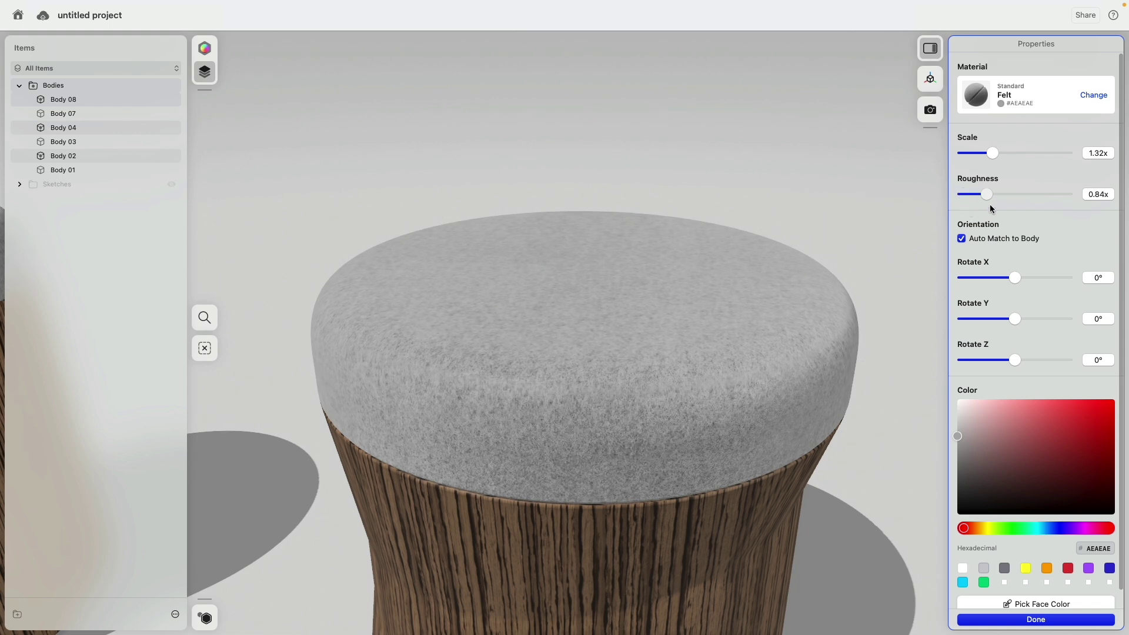
pyautogui.moveTo(914, 217)
pyautogui.mouseDown()
pyautogui.moveTo(1066, 195)
pyautogui.moveTo(1047, 202)
pyautogui.mouseUp()
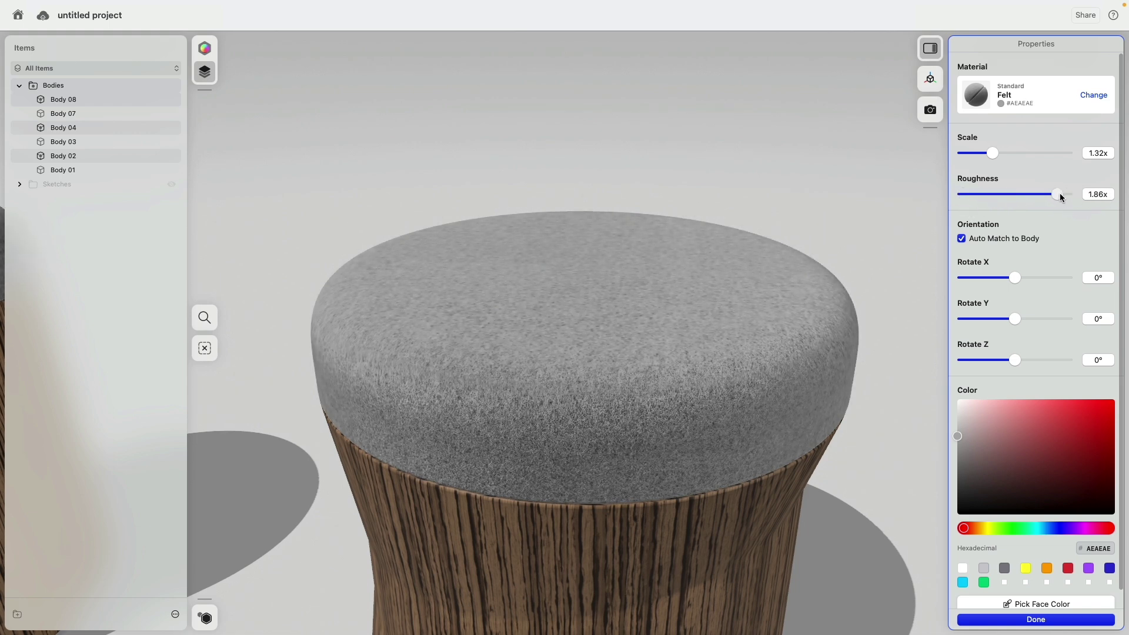
pyautogui.moveTo(1066, 198); pyautogui.dragTo(1000, 194)
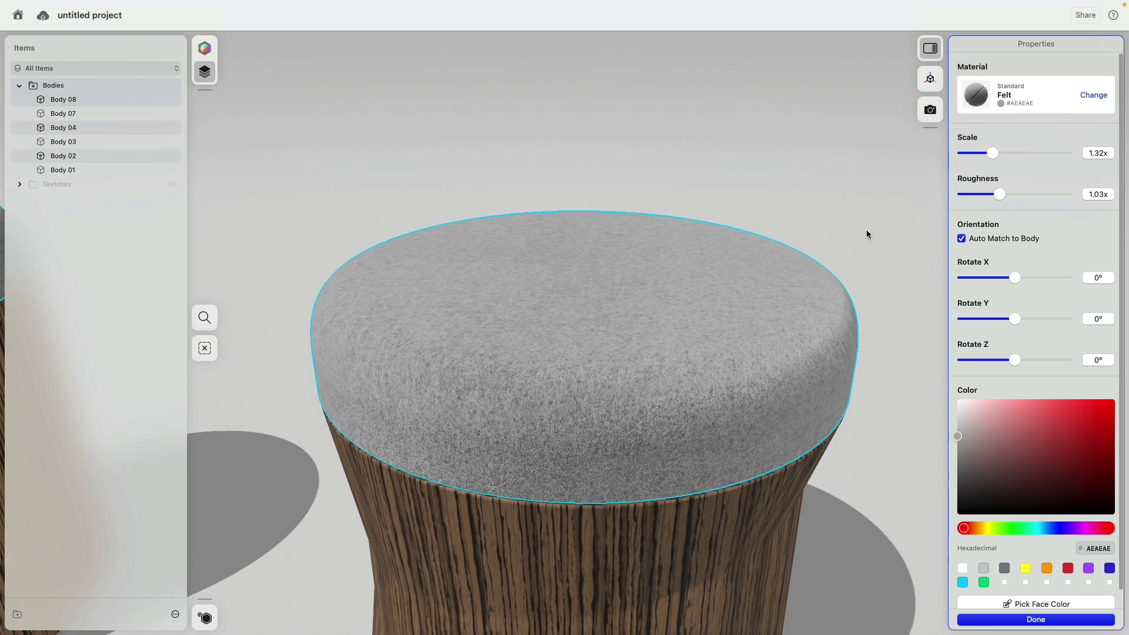
pyautogui.scroll(-5, 602, 244)
pyautogui.scroll(-3, 609, 244)
pyautogui.click(629, 169)
pyautogui.scroll(-3, 686, 176)
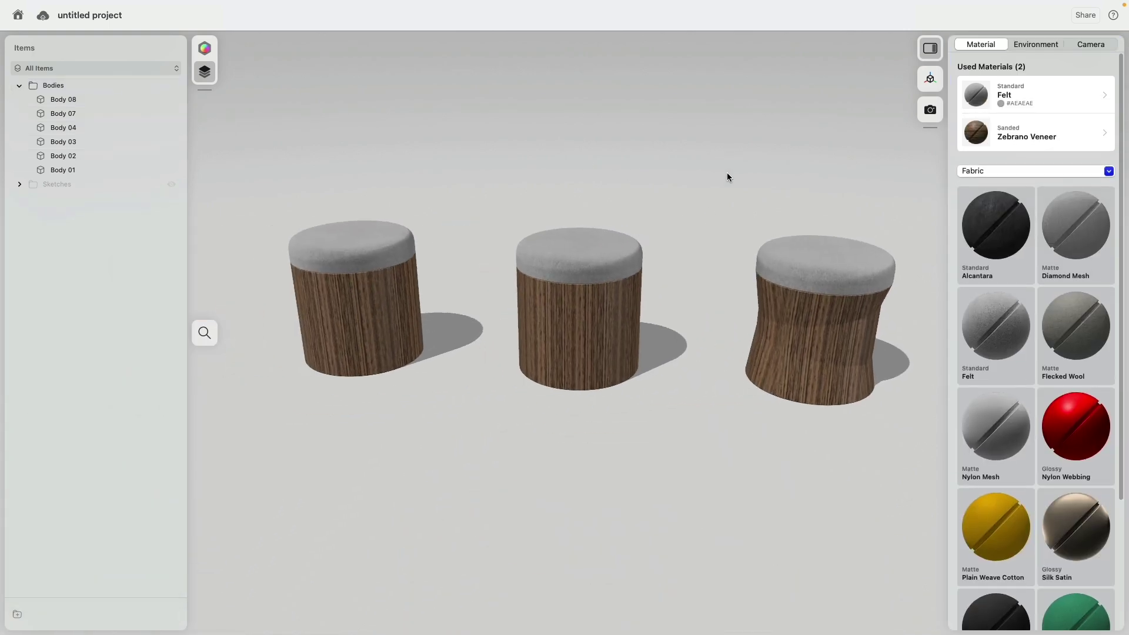
# Change the Gradient Mood environment's light rotation and background colour.
pyautogui.click(1044, 45)
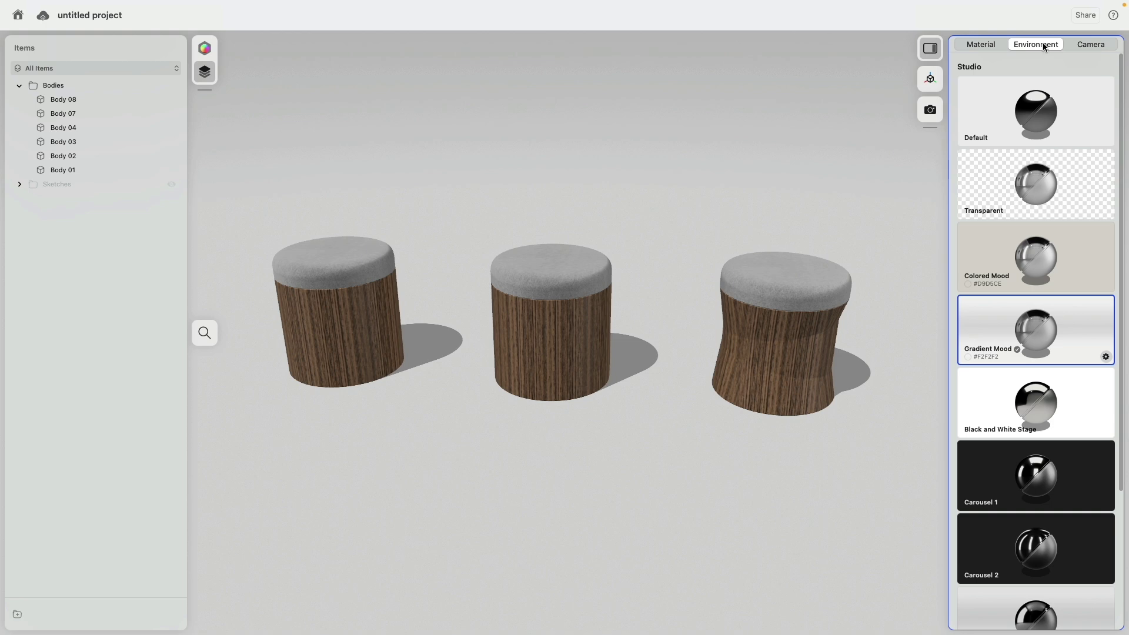
pyautogui.click(1106, 358)
pyautogui.moveTo(1014, 176)
pyautogui.mouseDown()
pyautogui.moveTo(1033, 192)
pyautogui.moveTo(1020, 199)
pyautogui.mouseUp()
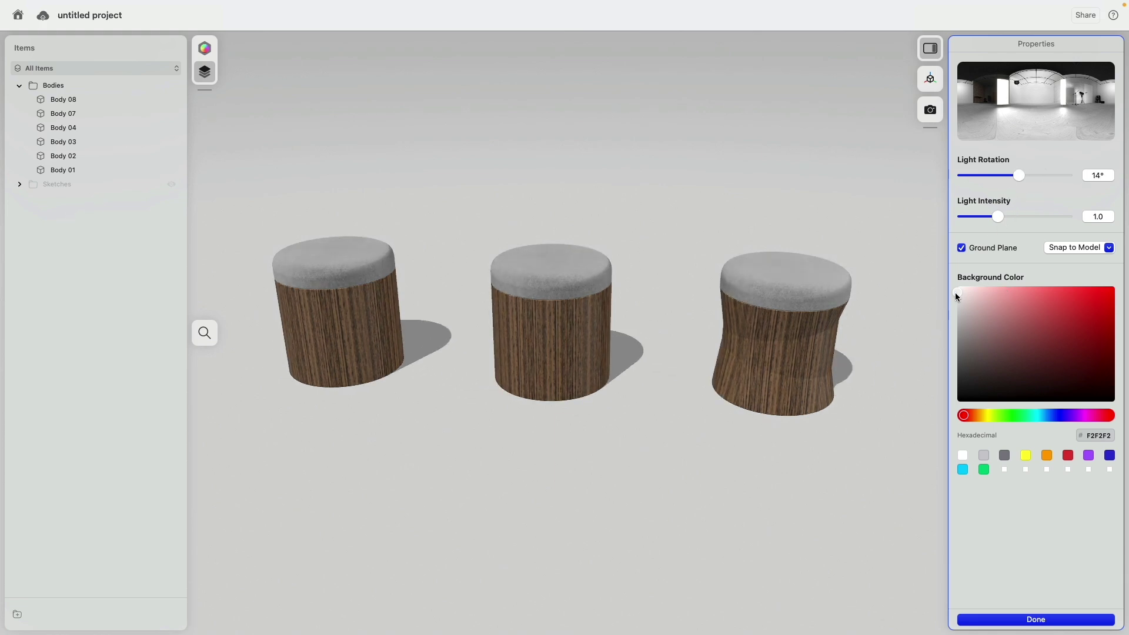
pyautogui.moveTo(958, 294)
pyautogui.mouseDown()
pyautogui.moveTo(943, 353)
pyautogui.moveTo(949, 292)
pyautogui.mouseUp()
pyautogui.scroll(-10, 870, 353)
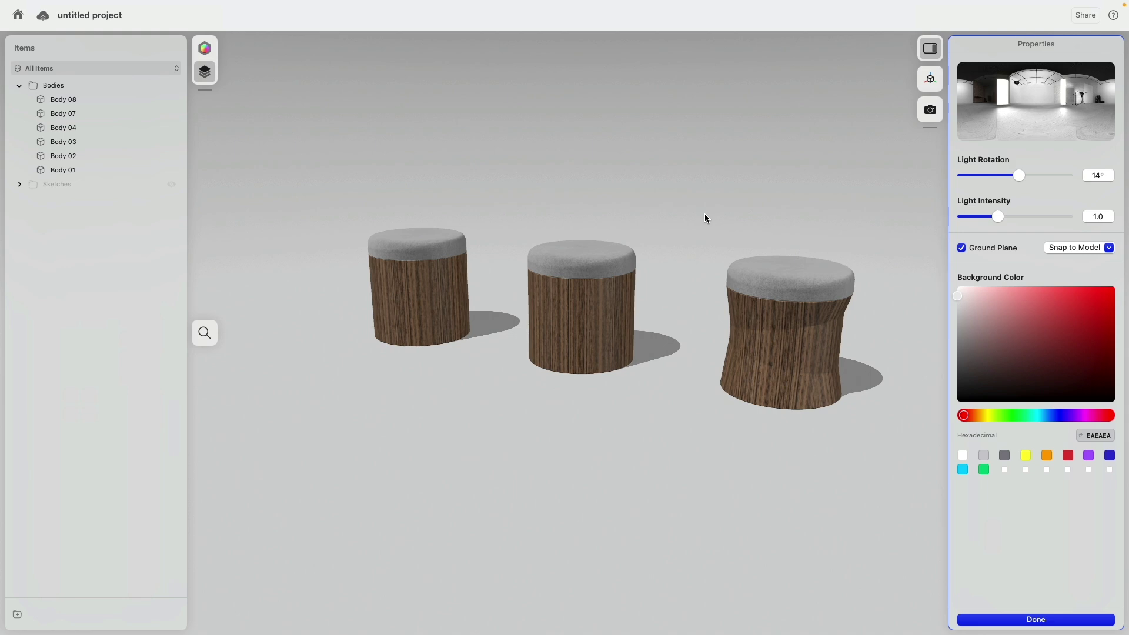
pyautogui.click(204, 48)
# Switch to the Modeling workspace and snap the view to face the stools' front.
pyautogui.click(90, 48)
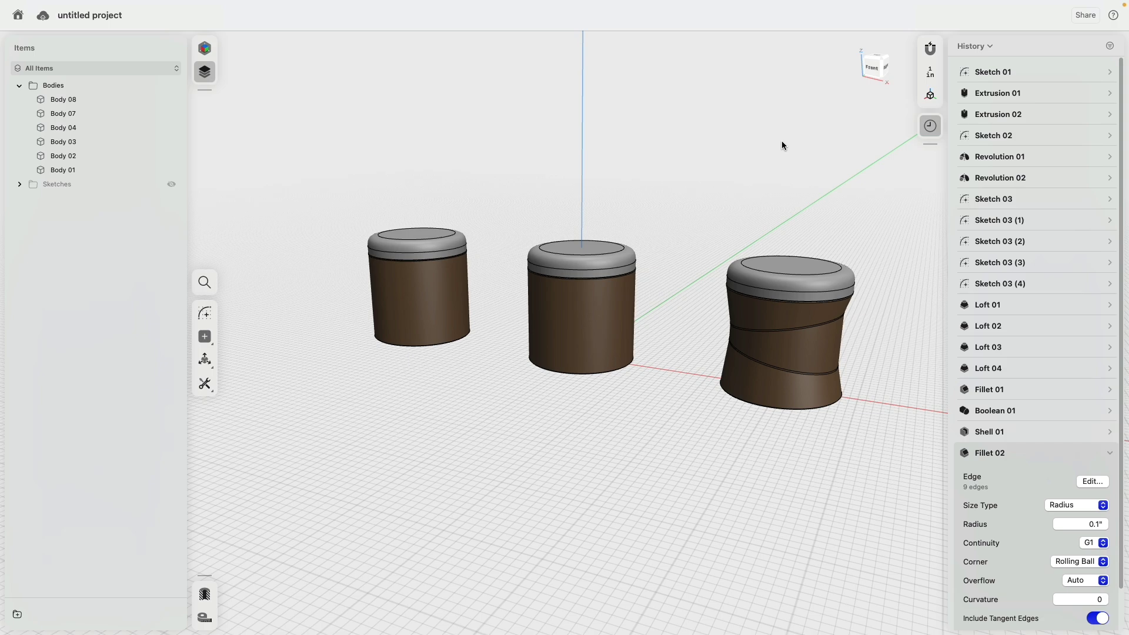
pyautogui.click(872, 67)
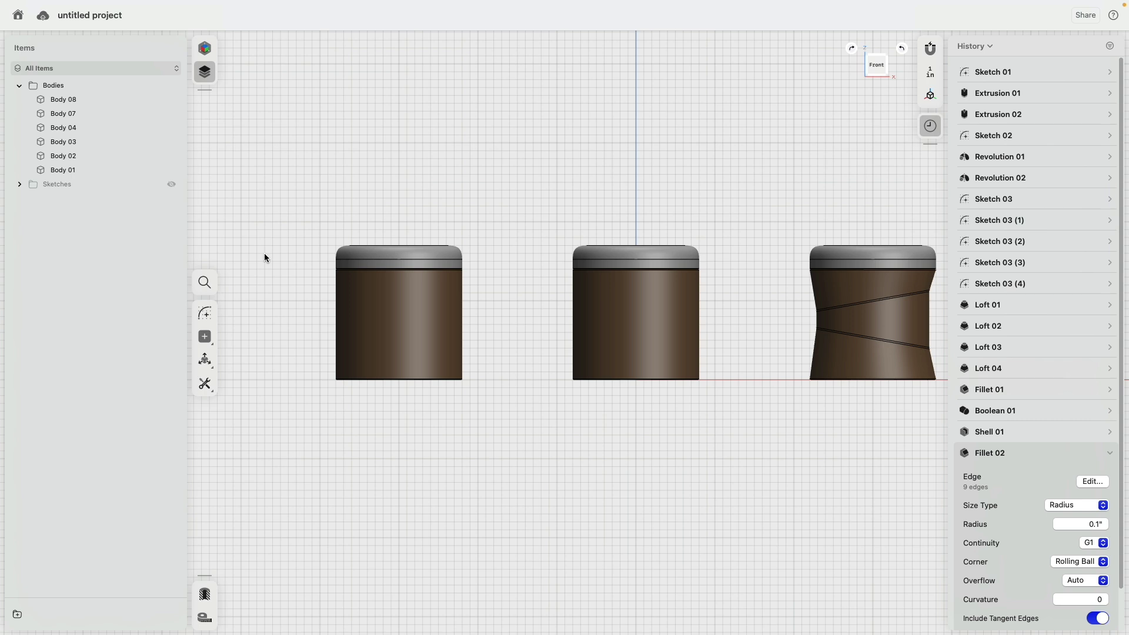
# Start a new circle sketch and begin a circle at the first stool's top corner.
pyautogui.click(205, 315)
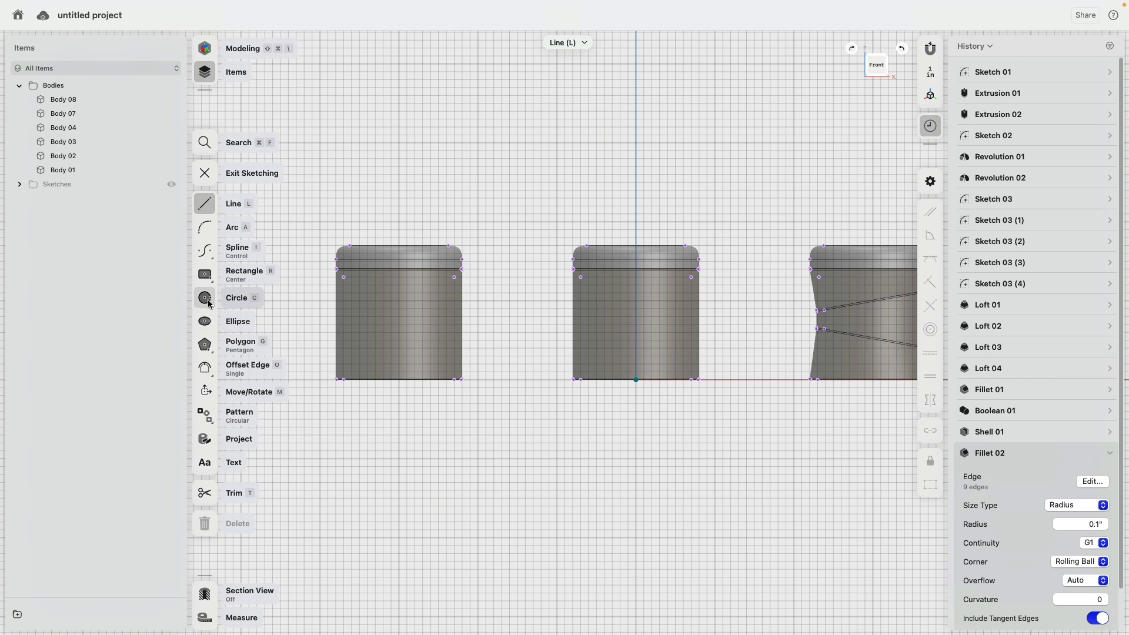
pyautogui.click(205, 298)
pyautogui.scroll(3, 451, 213)
pyautogui.scroll(2, 451, 213)
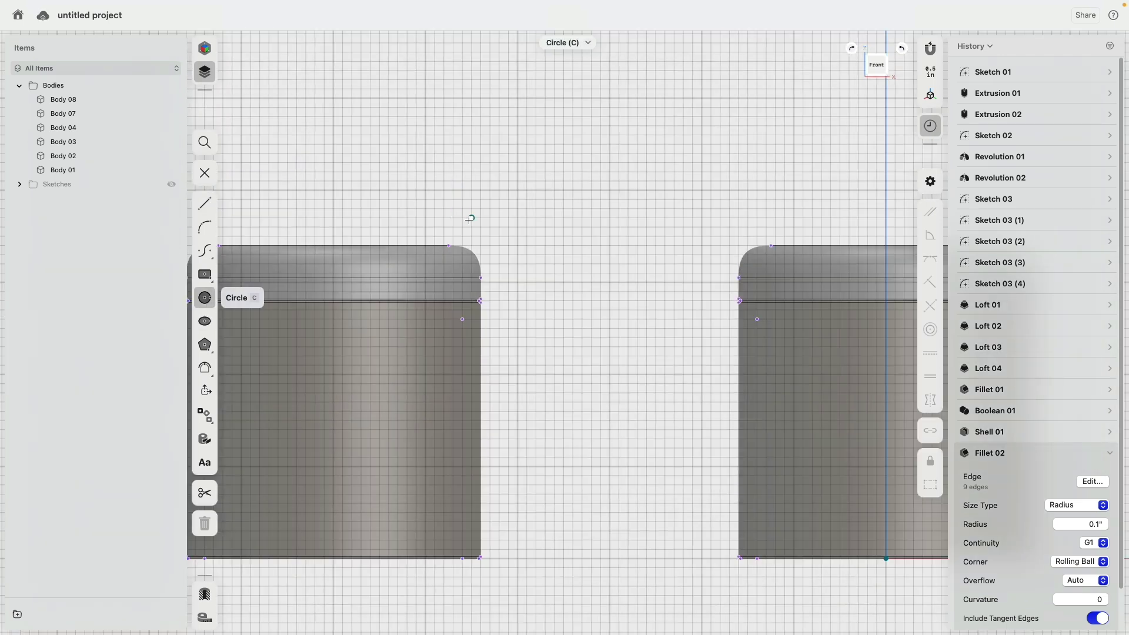
pyautogui.scroll(2, 471, 221)
pyautogui.scroll(1, 523, 309)
pyautogui.scroll(1, 504, 309)
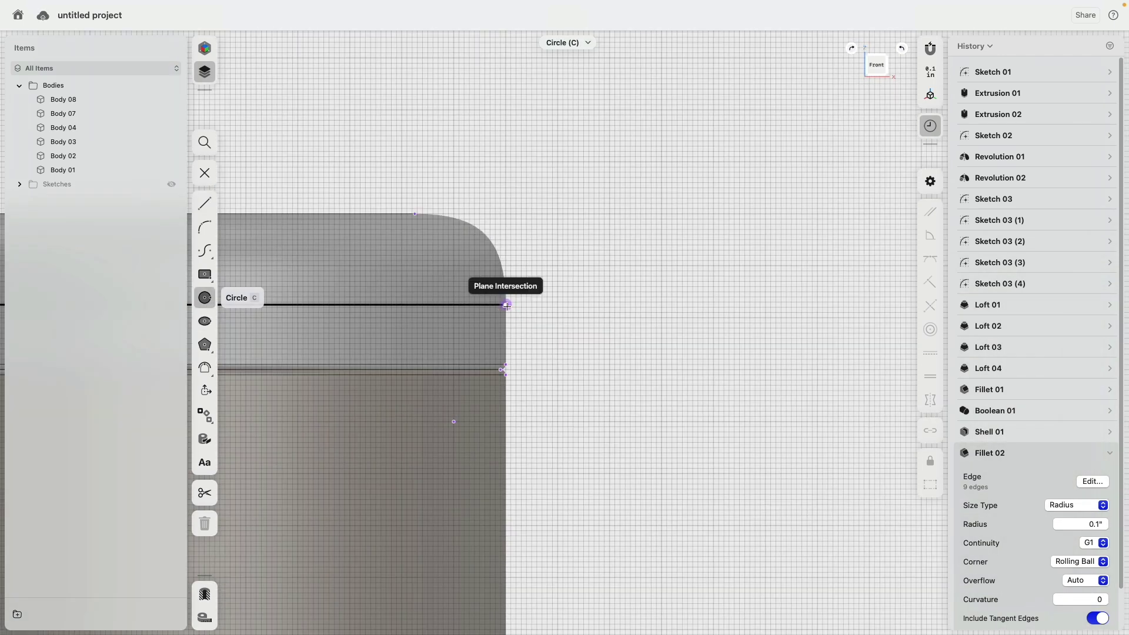
pyautogui.click(507, 305)
# Place about 2.06-inch circles at the other stools' top-right corners.
pyautogui.scroll(-2, 518, 303)
pyautogui.scroll(-2, 517, 303)
pyautogui.scroll(-1, 660, 292)
pyautogui.click(652, 286)
pyautogui.hscroll(5, 705, 271)
pyautogui.hscroll(5, 761, 261)
pyautogui.scroll(2, 761, 261)
pyautogui.click(745, 291)
pyautogui.scroll(2, 496, 213)
pyautogui.scroll(-3, 470, 236)
pyautogui.scroll(-2, 471, 235)
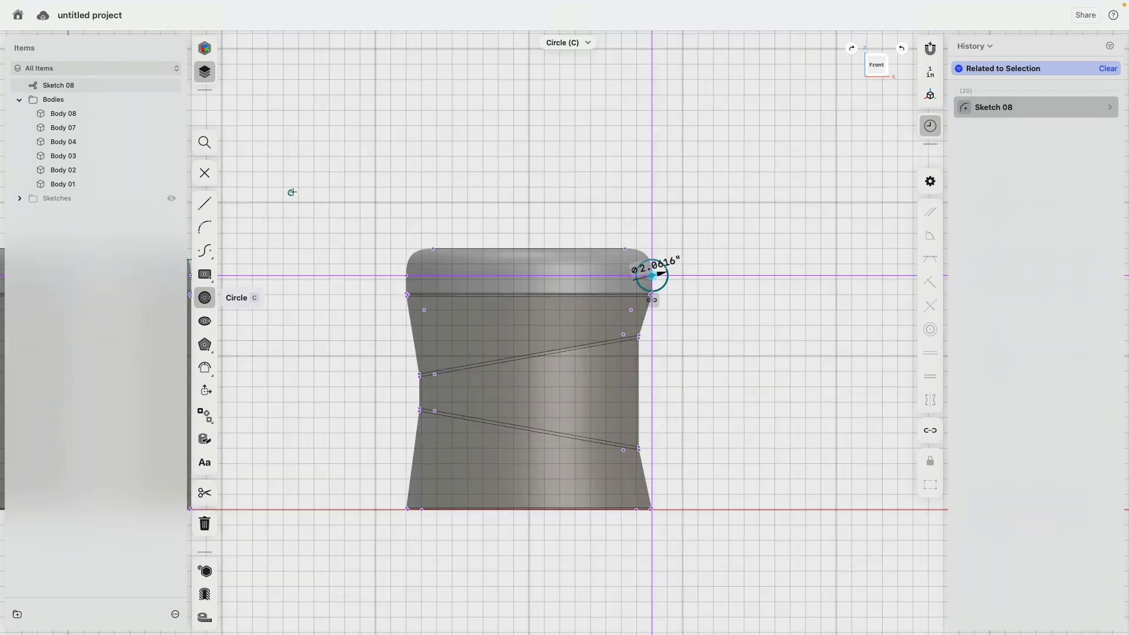
pyautogui.press('Escape')
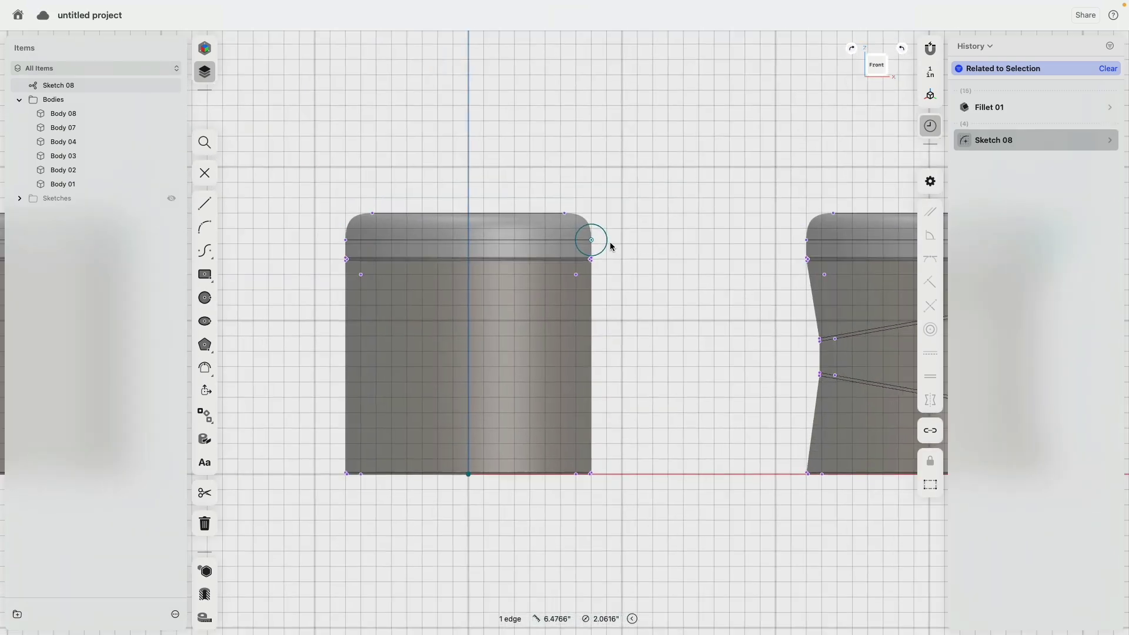
# Select the three corner circles and apply an Equal constraint to them.
pyautogui.click(591, 240)
pyautogui.hscroll(-3, 664, 169)
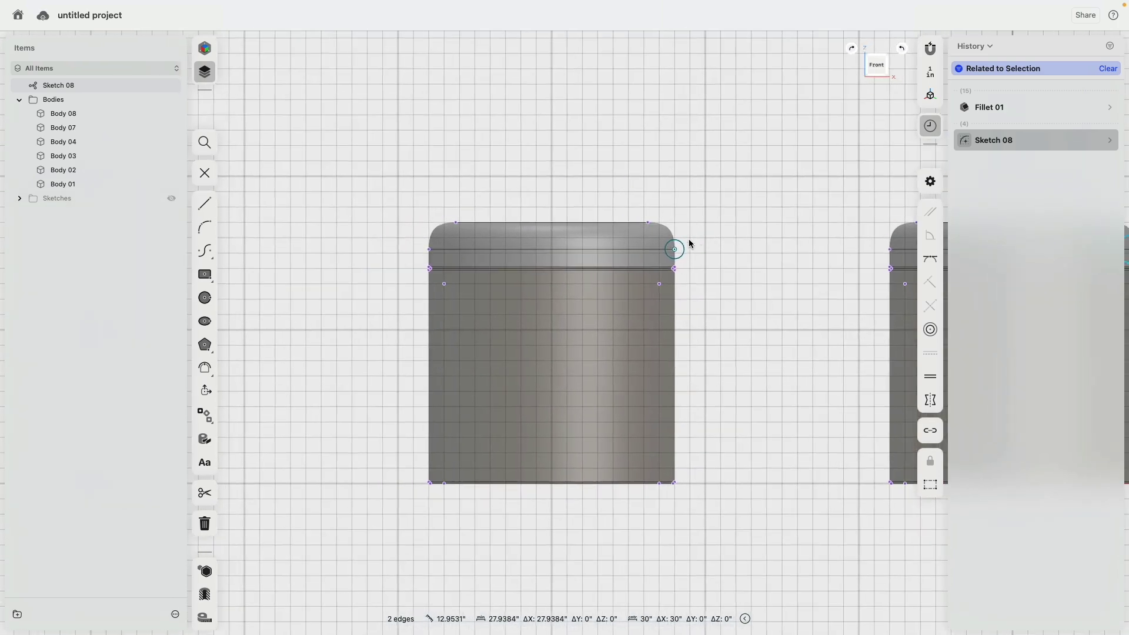
pyautogui.click(683, 247)
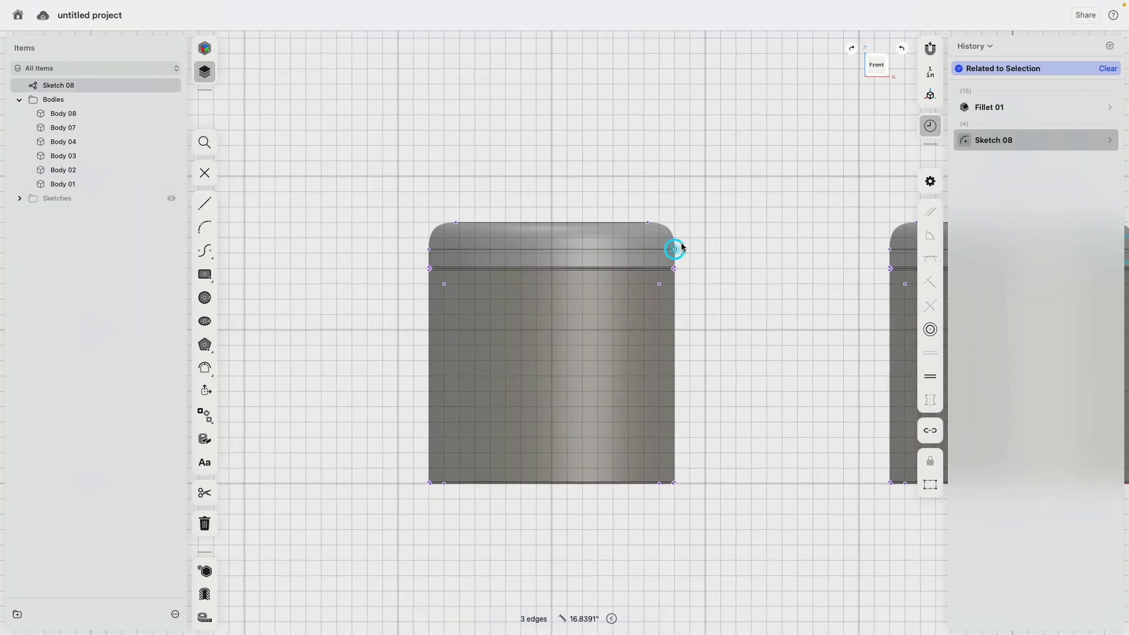
pyautogui.click(932, 379)
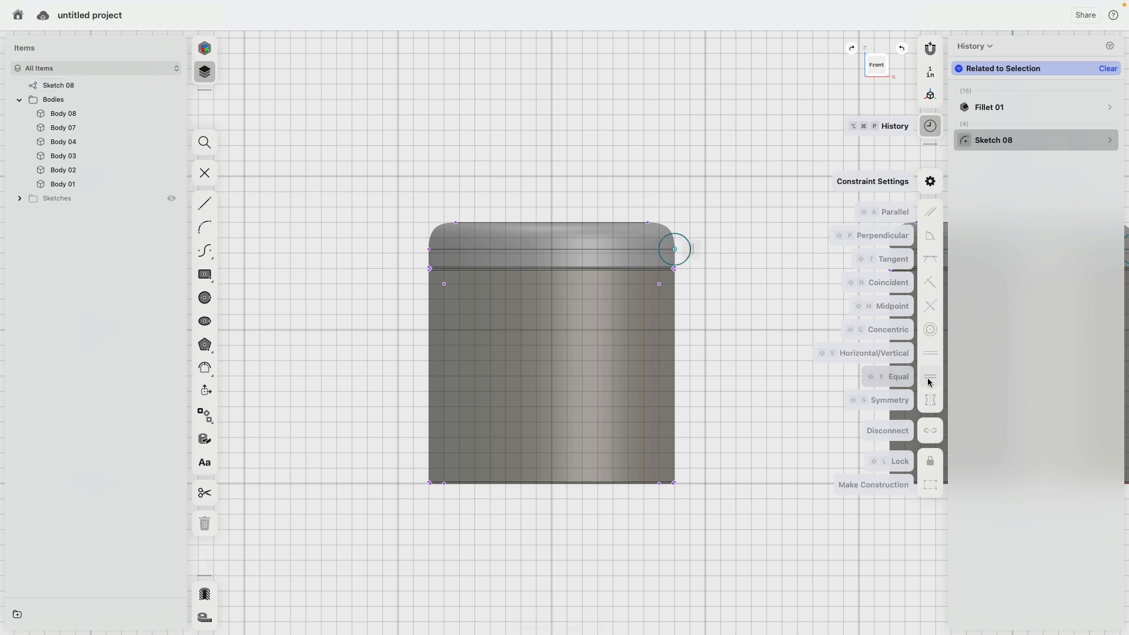
pyautogui.scroll(-3, 734, 284)
pyautogui.scroll(-5, 535, 262)
pyautogui.scroll(-2, 635, 270)
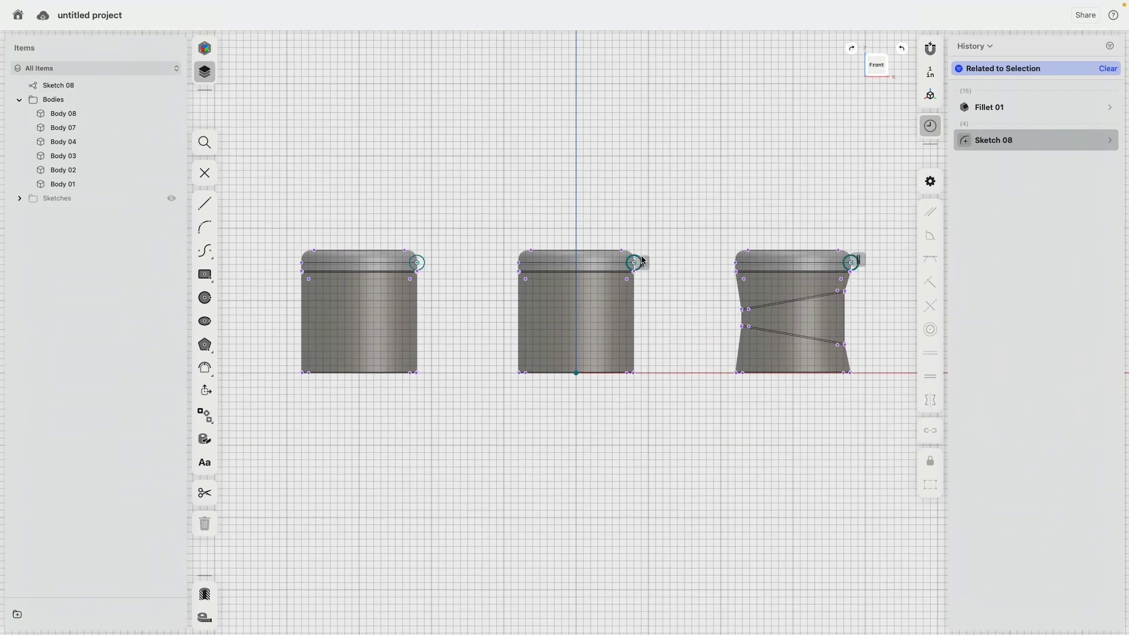
# Resize the middle stool's corner circle to a 1.375-inch diameter.
pyautogui.click(635, 263)
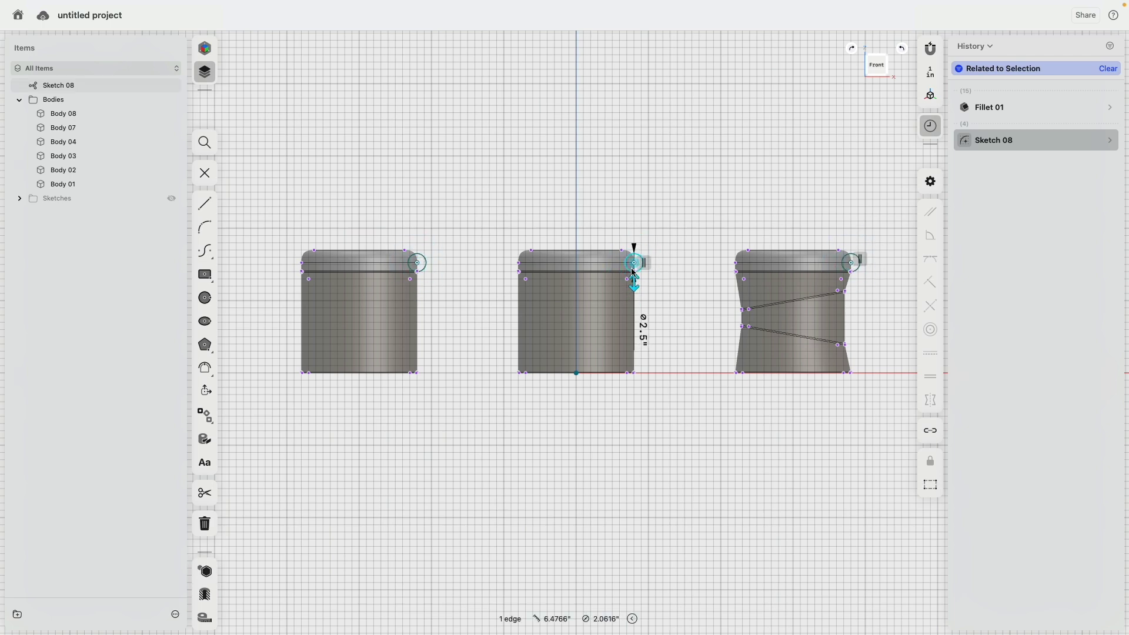
pyautogui.moveTo(636, 284); pyautogui.dragTo(637, 259)
pyautogui.scroll(2, 641, 265)
pyautogui.scroll(2, 643, 268)
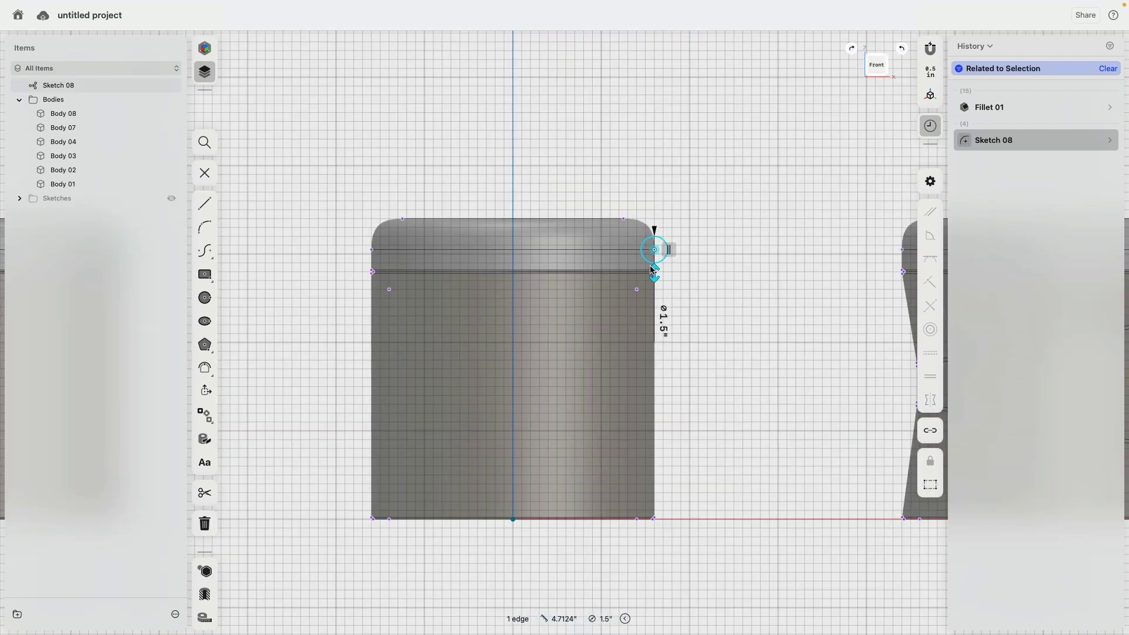
pyautogui.scroll(2, 665, 259)
pyautogui.moveTo(672, 262); pyautogui.dragTo(675, 246)
pyautogui.scroll(-5, 747, 297)
pyautogui.scroll(-3, 746, 298)
pyautogui.hscroll(-3, 580, 155)
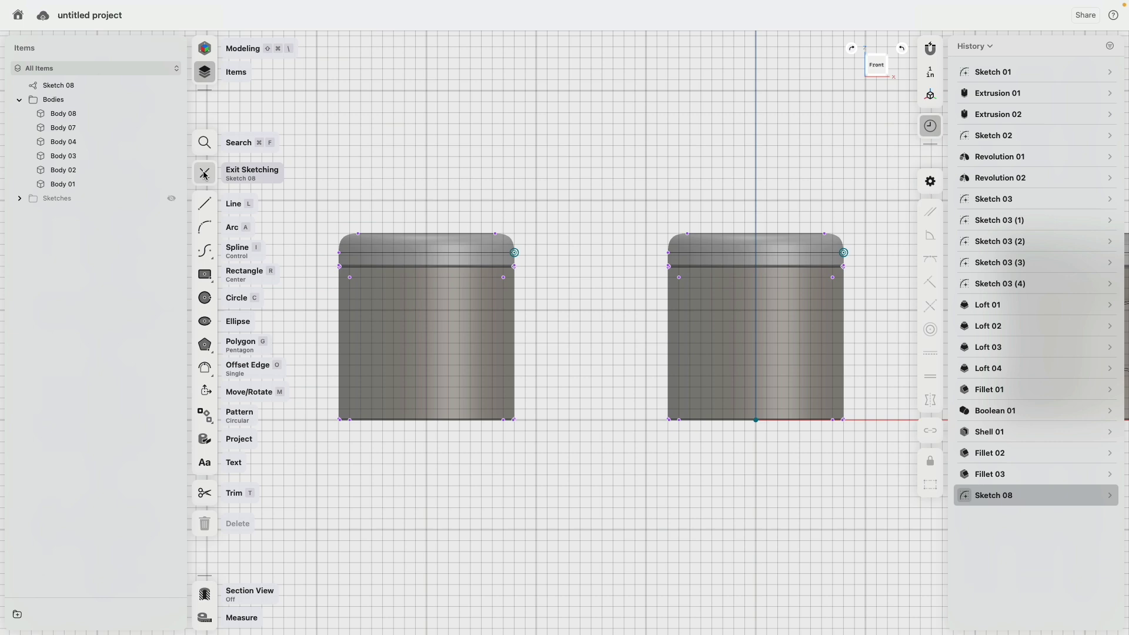
# Exit the sketch and select the first stool's rim profile and top edge.
pyautogui.click(204, 175)
pyautogui.moveTo(614, 147); pyautogui.dragTo(552, 239, button='middle')
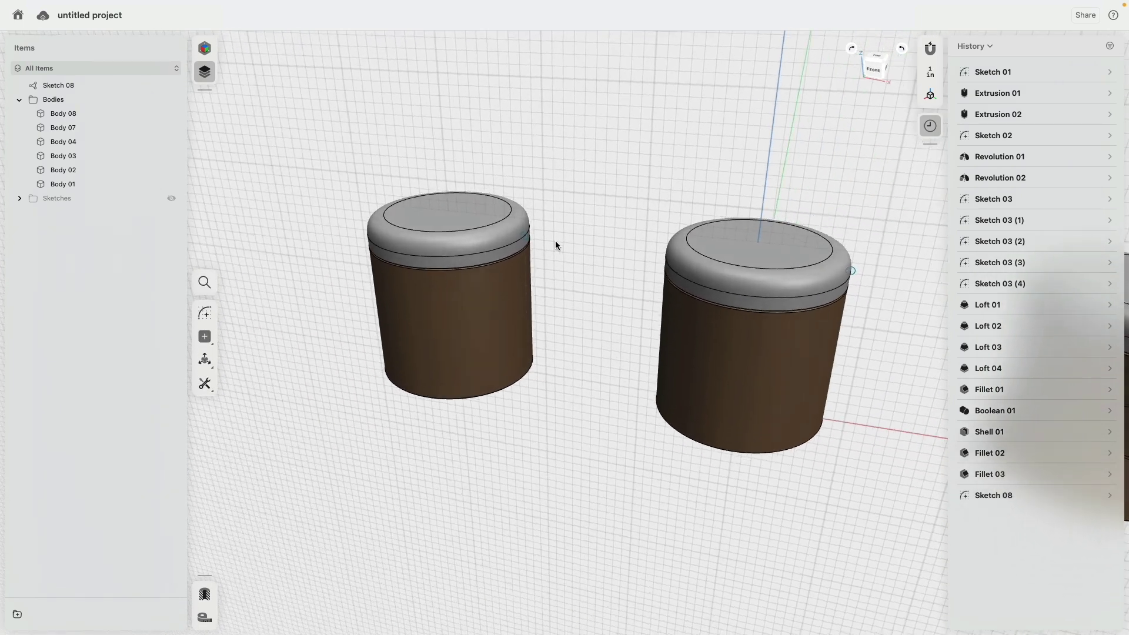
pyautogui.scroll(5, 539, 238)
pyautogui.scroll(3, 538, 237)
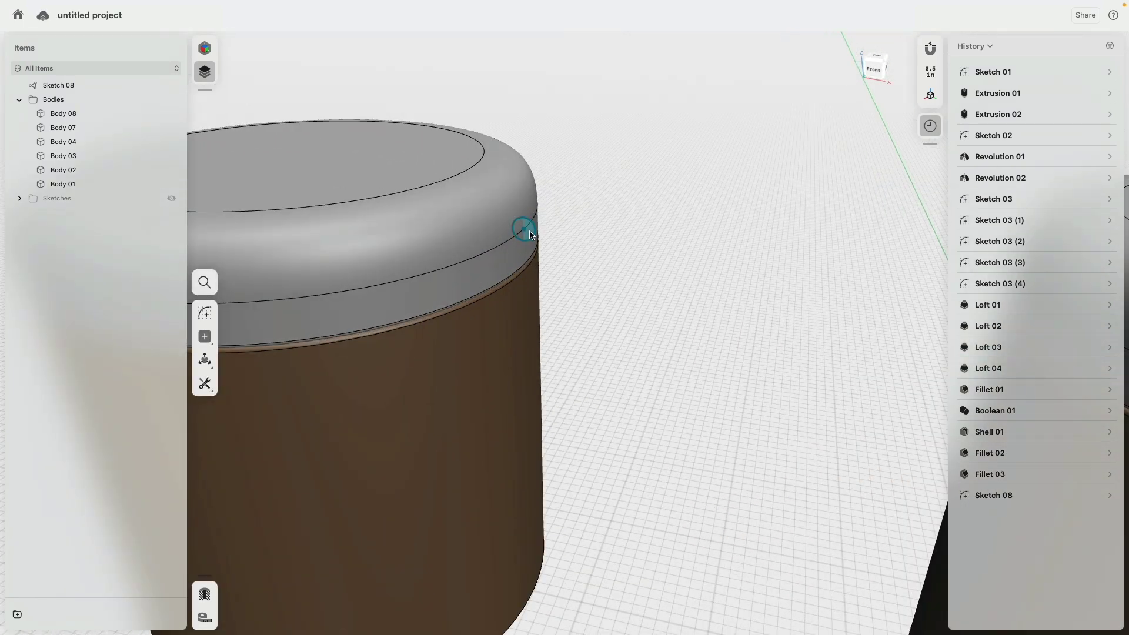
pyautogui.click(530, 235)
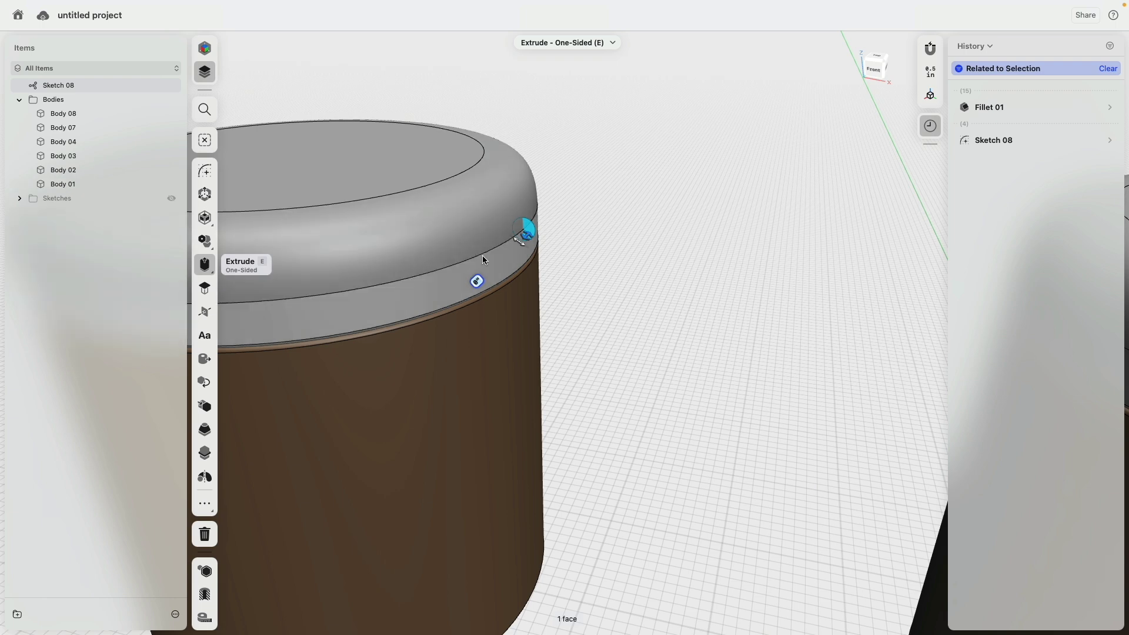
pyautogui.click(503, 247)
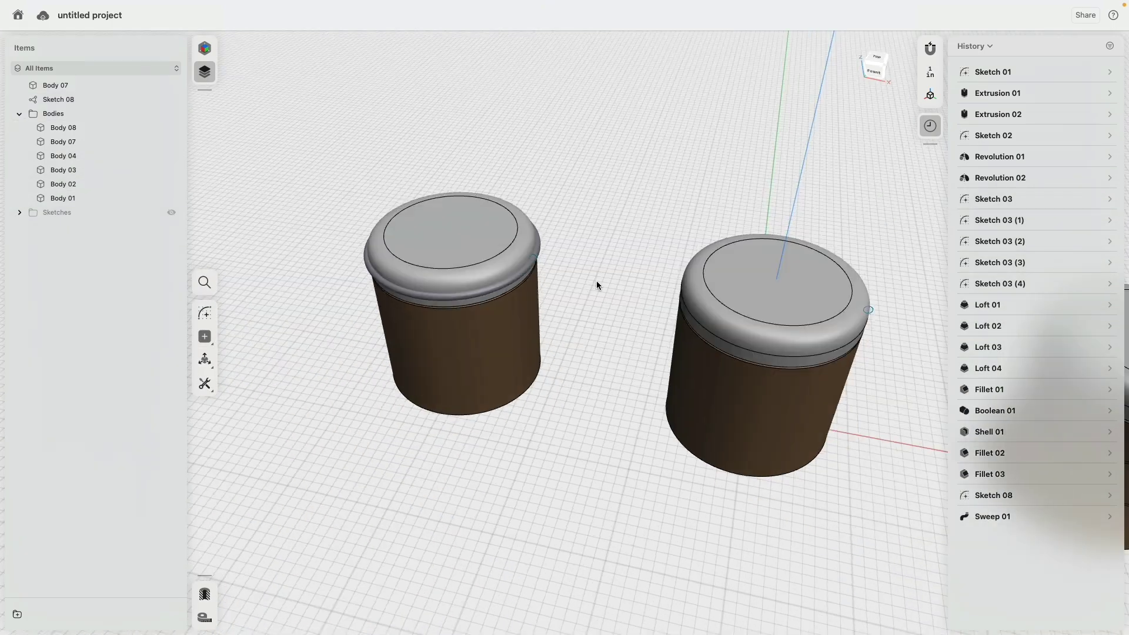
# Select the middle stool's rim edge, then clear the selection.
pyautogui.moveTo(597, 280)
pyautogui.mouseDown(button='middle')
pyautogui.moveTo(616, 369)
pyautogui.moveTo(620, 263)
pyautogui.moveTo(751, 247)
pyautogui.moveTo(590, 267)
pyautogui.moveTo(531, 158)
pyautogui.moveTo(650, 262)
pyautogui.mouseUp(button='middle')
pyautogui.scroll(5, 622, 267)
pyautogui.scroll(3, 624, 268)
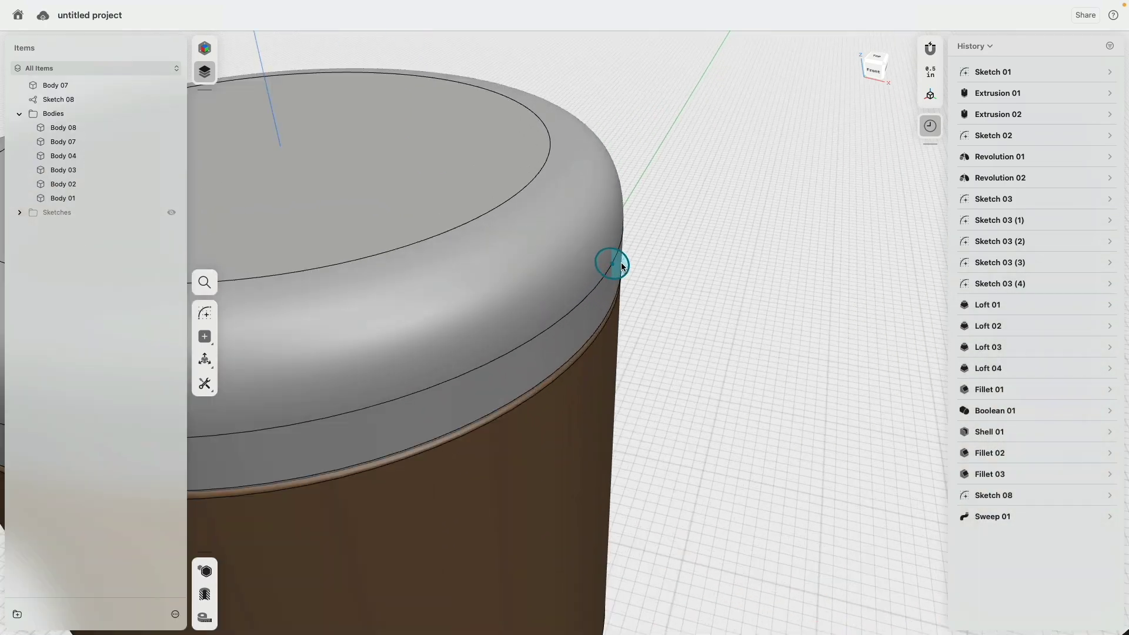
pyautogui.click(623, 266)
pyautogui.press('m')
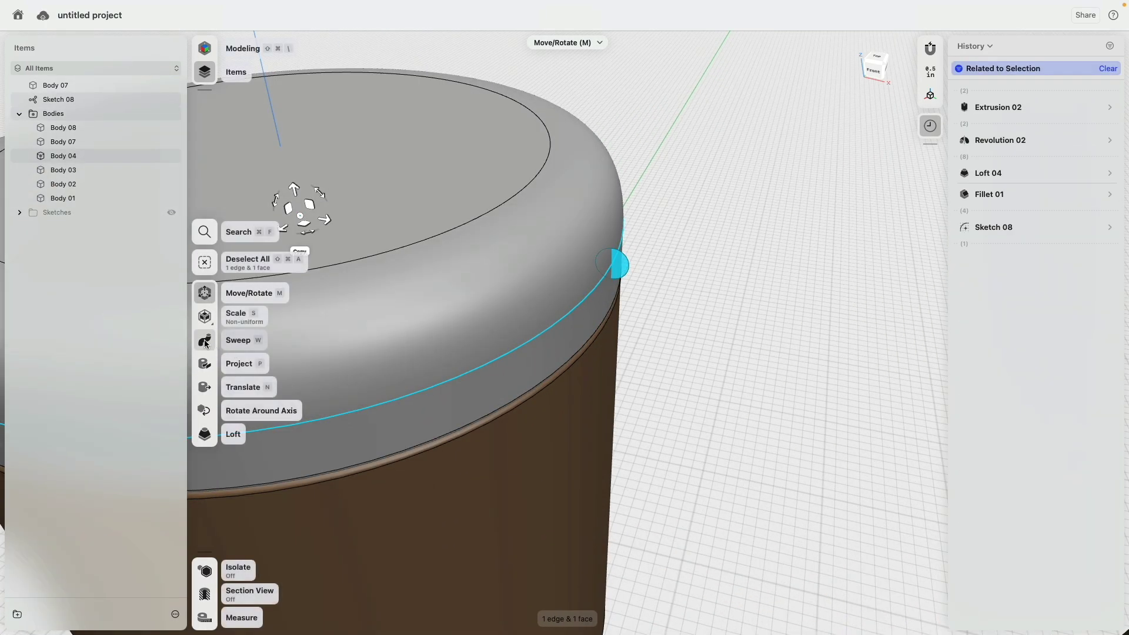
pyautogui.press('Escape')
pyautogui.scroll(-5, 524, 257)
# Select the next stool's rim profile and edge and sweep the profile around it.
pyautogui.click(522, 249)
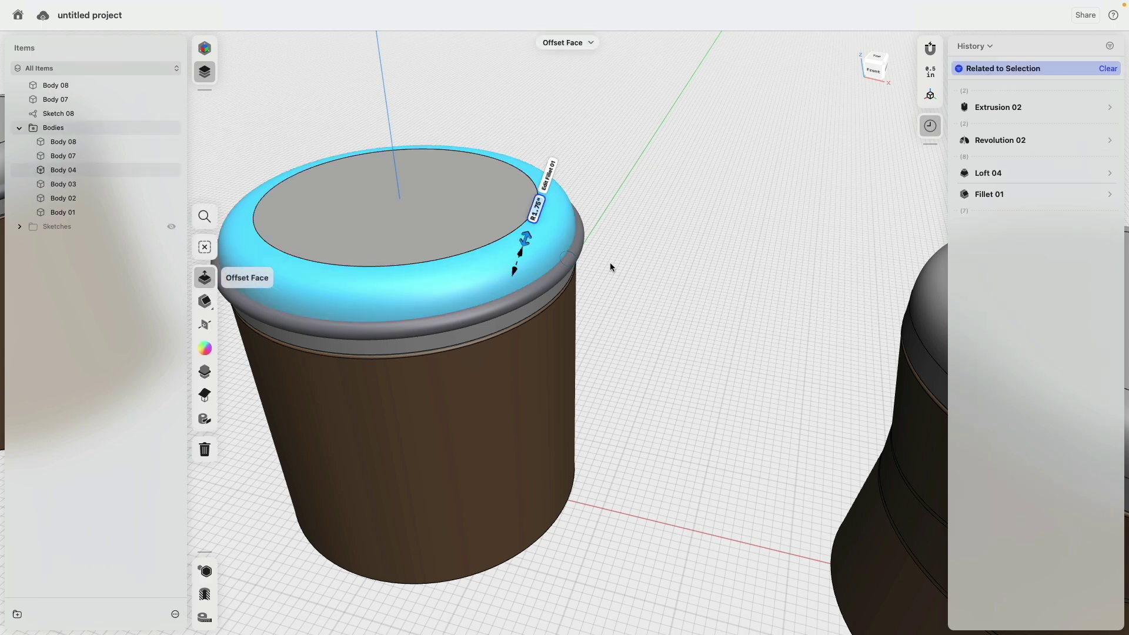
pyautogui.scroll(-5, 706, 247)
pyautogui.moveTo(770, 206); pyautogui.dragTo(580, 166, button='middle')
pyautogui.scroll(5, 736, 237)
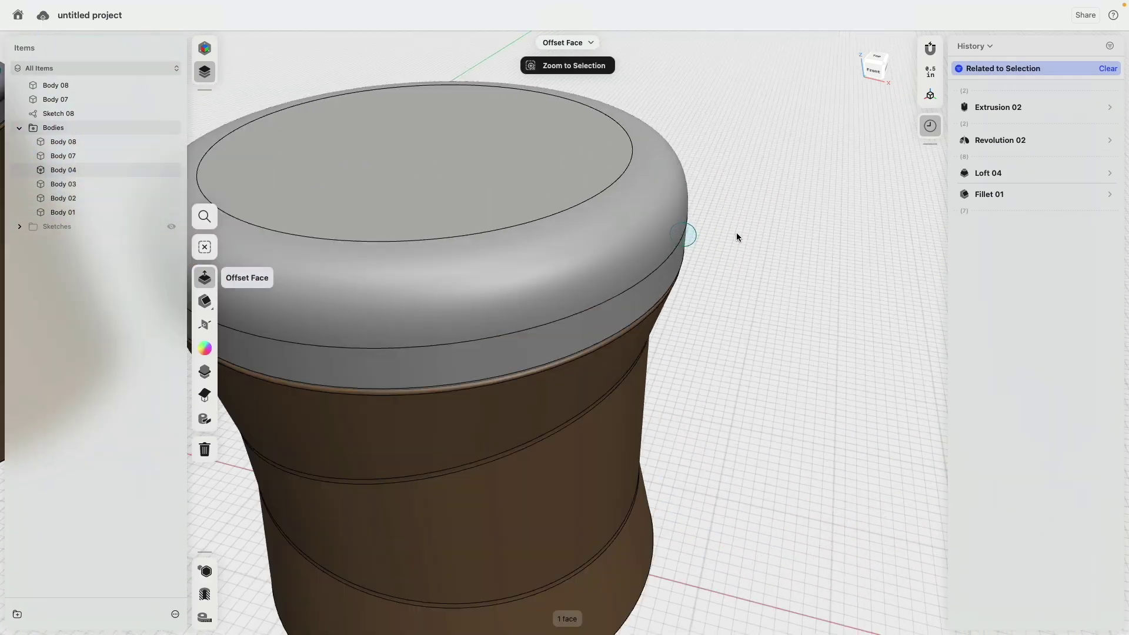
pyautogui.click(688, 242)
pyautogui.press('m')
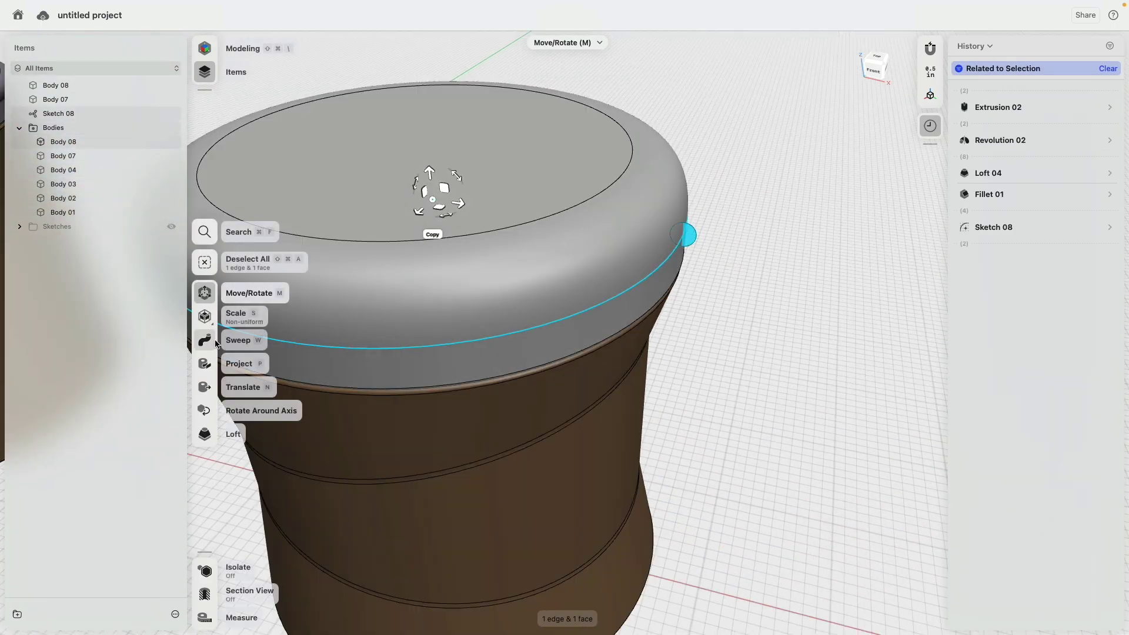
pyautogui.click(205, 346)
# Move Sketch 08 into the Sketches folder.
pyautogui.scroll(-5, 809, 280)
pyautogui.scroll(-3, 628, 228)
pyautogui.moveTo(451, 157)
pyautogui.mouseDown(button='middle')
pyautogui.moveTo(656, 163)
pyautogui.moveTo(523, 133)
pyautogui.moveTo(518, 141)
pyautogui.moveTo(555, 147)
pyautogui.moveTo(631, 143)
pyautogui.moveTo(345, 144)
pyautogui.moveTo(640, 223)
pyautogui.mouseUp(button='middle')
pyautogui.moveTo(51, 127); pyautogui.dragTo(135, 239)
# Show sketches and shrink the Sketch 08 profile circle from 0.75 to 0.125 inch diameter.
pyautogui.click(172, 226)
pyautogui.moveTo(646, 253); pyautogui.dragTo(615, 252, button='middle')
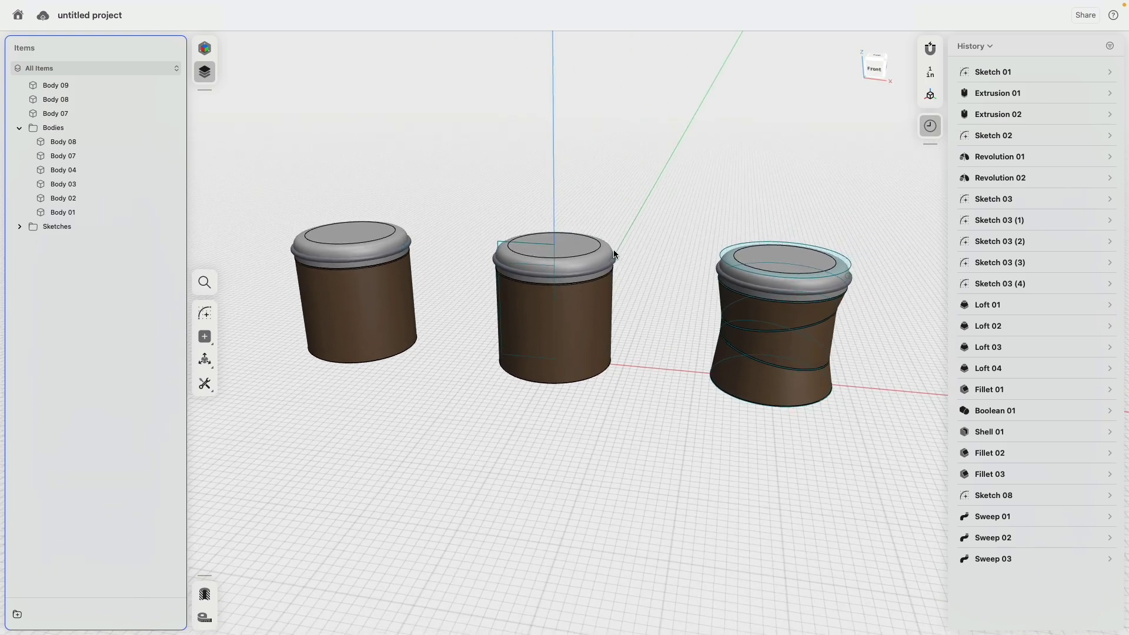
pyautogui.scroll(3, 647, 268)
pyautogui.scroll(5, 633, 264)
pyautogui.scroll(3, 630, 263)
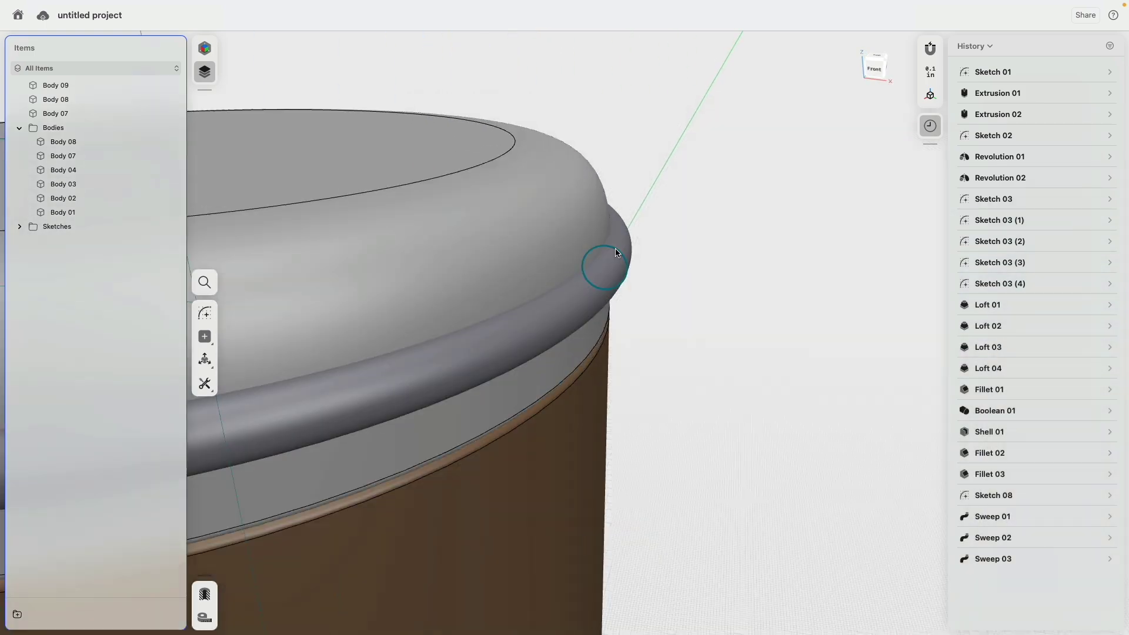
pyautogui.doubleClick(615, 253)
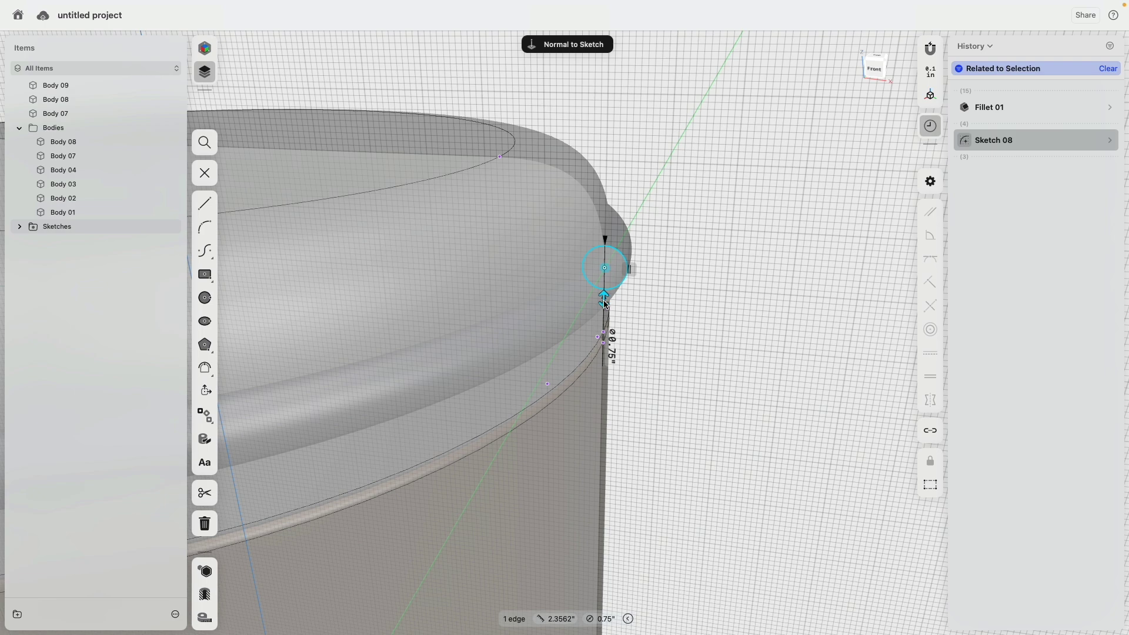
pyautogui.moveTo(605, 304); pyautogui.dragTo(606, 287)
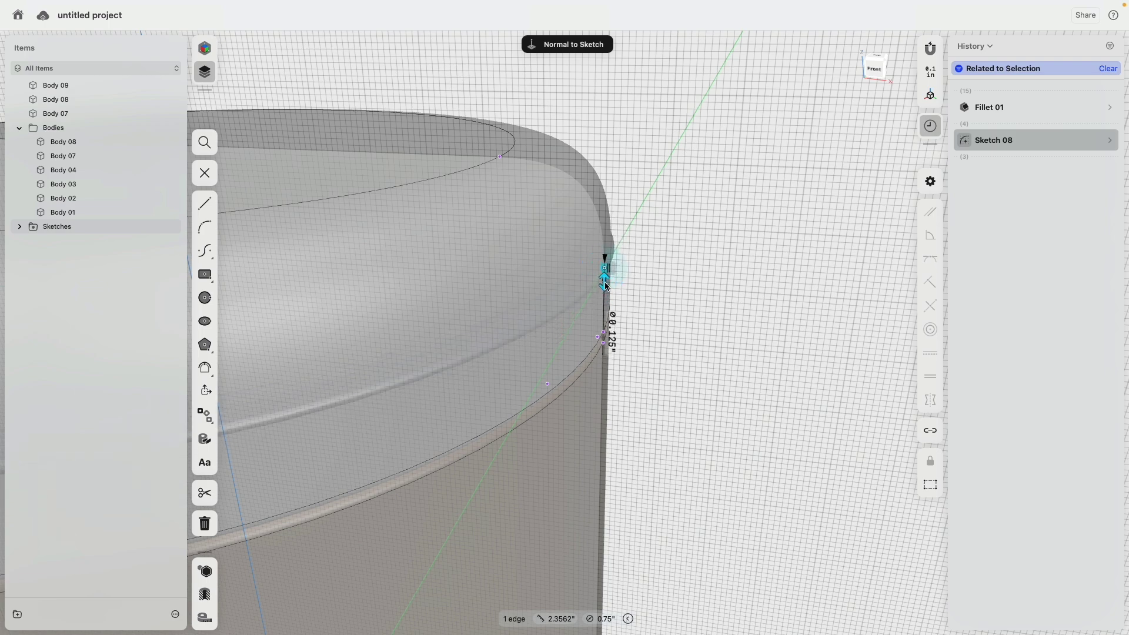
pyautogui.scroll(-3, 647, 289)
pyautogui.scroll(-3, 676, 290)
pyautogui.click(677, 290)
pyautogui.scroll(-3, 715, 284)
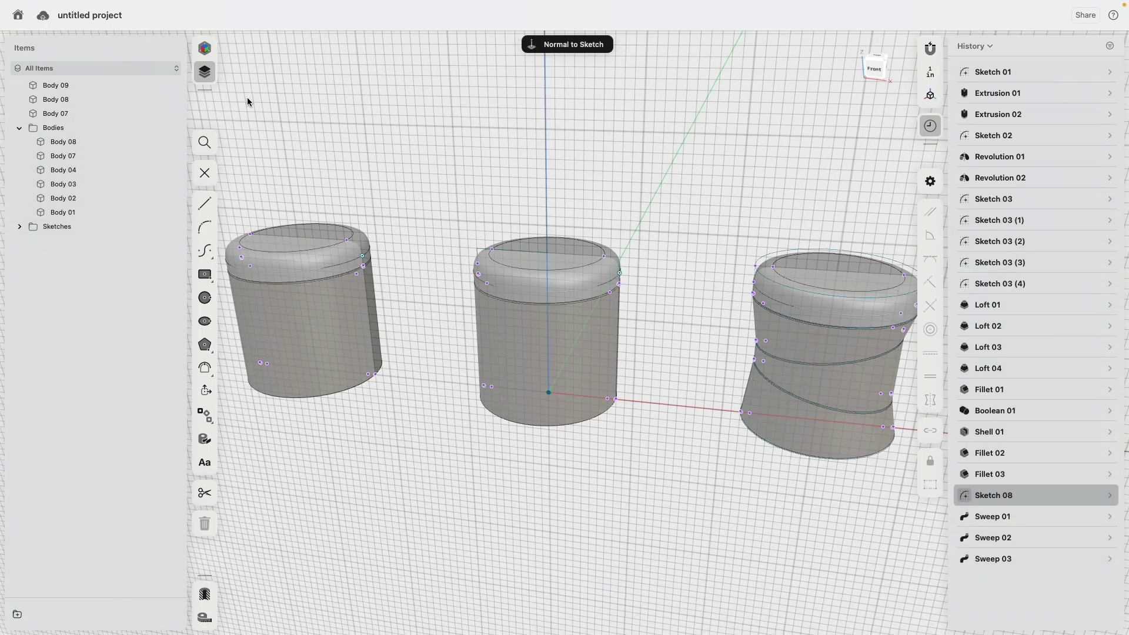
# Exit the sketch, hide sketches, and move Body 07–09 into the Bodies folder.
pyautogui.click(205, 172)
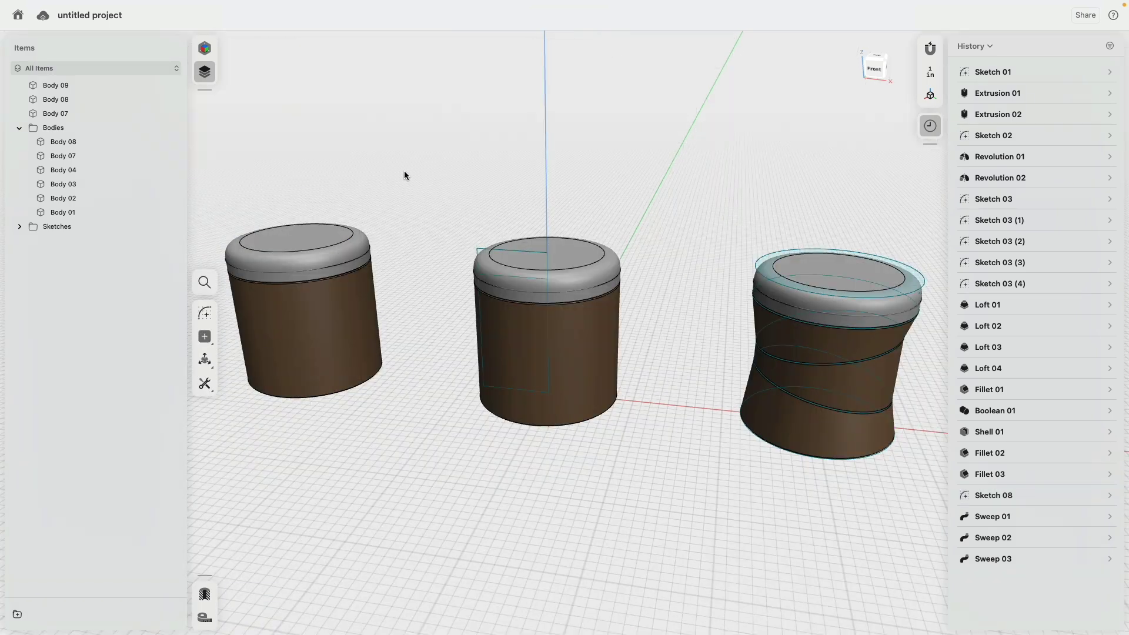
pyautogui.click(171, 226)
pyautogui.click(61, 112)
pyautogui.keyDown('shift'); pyautogui.click(65, 87); pyautogui.keyUp('shift')
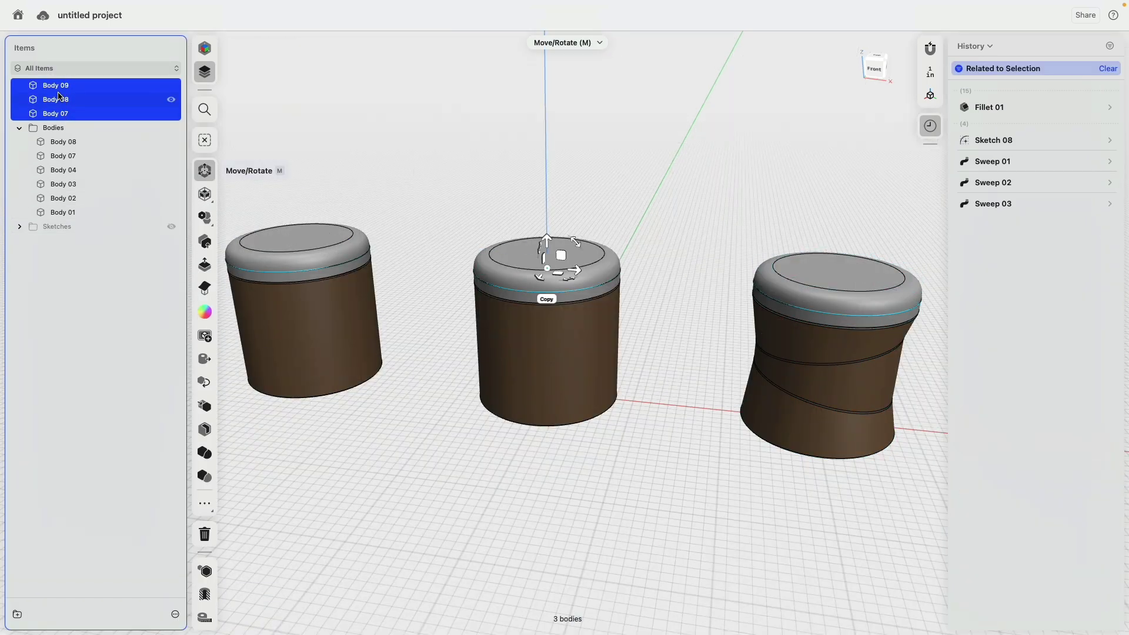
pyautogui.moveTo(59, 117); pyautogui.dragTo(56, 129)
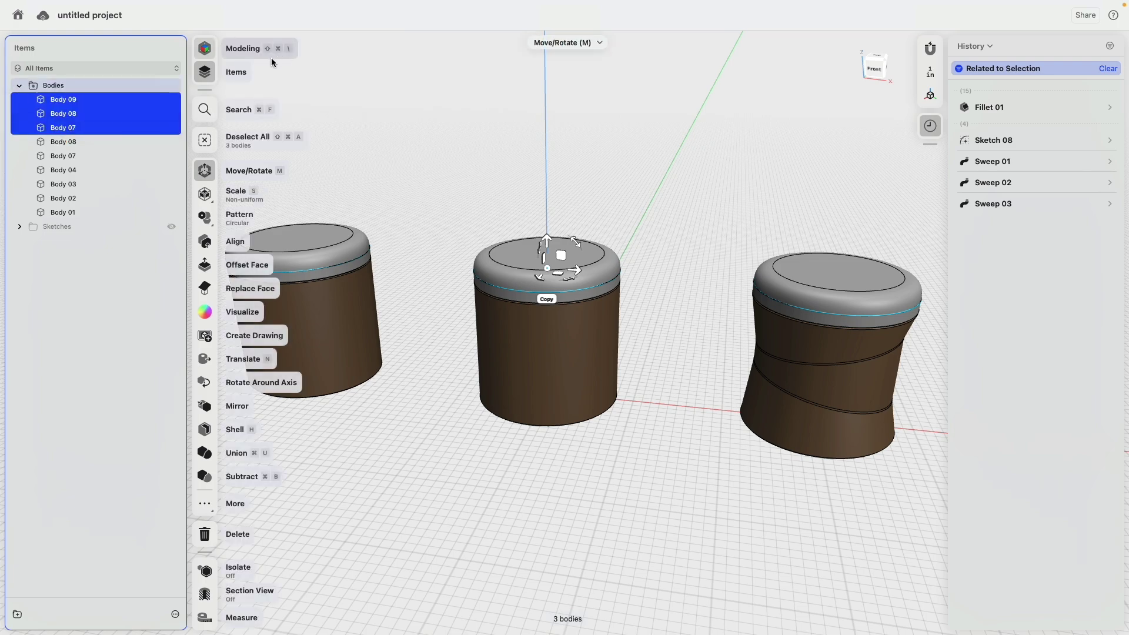
# In Visualization, replace the Default Material on the rim bodies with Felt.
pyautogui.click(203, 51)
pyautogui.click(75, 76)
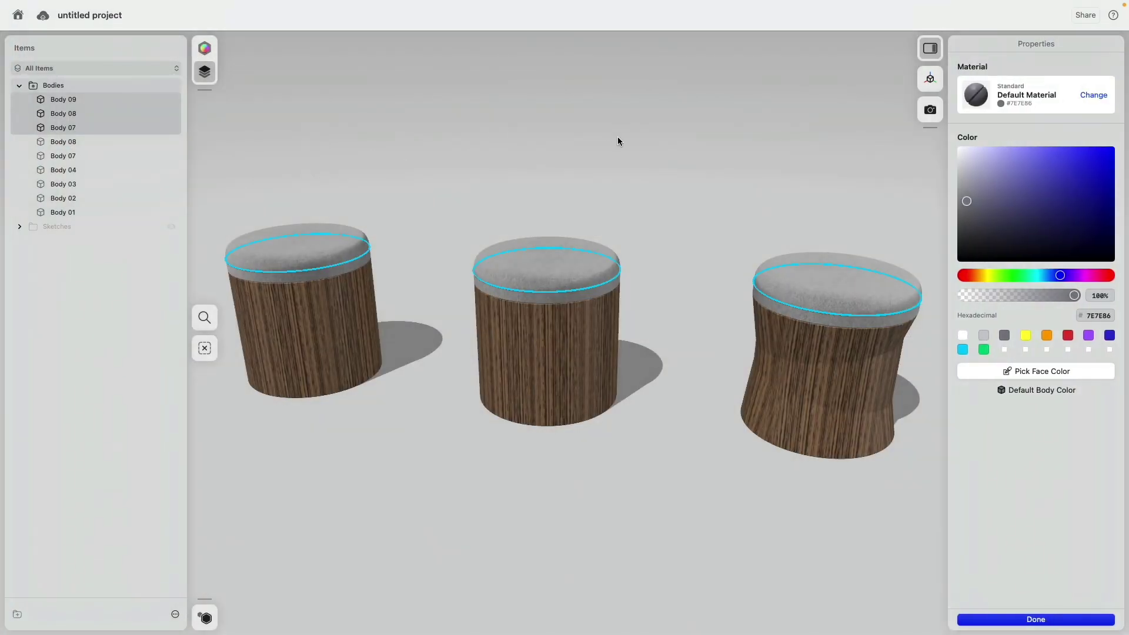
pyautogui.click(834, 154)
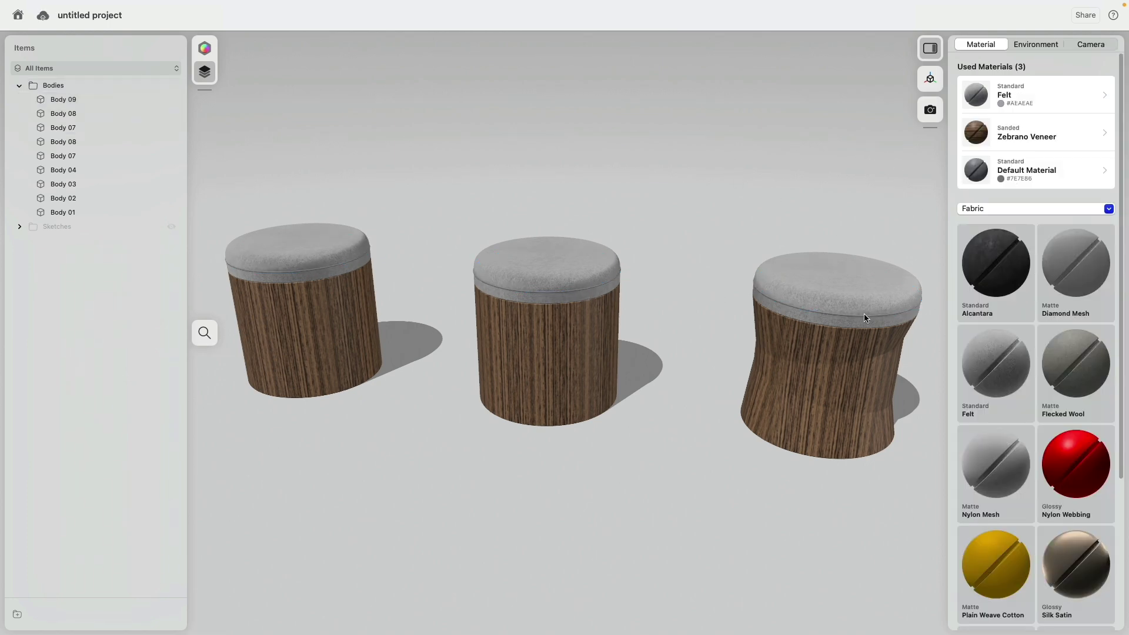
pyautogui.moveTo(977, 97); pyautogui.dragTo(1038, 166)
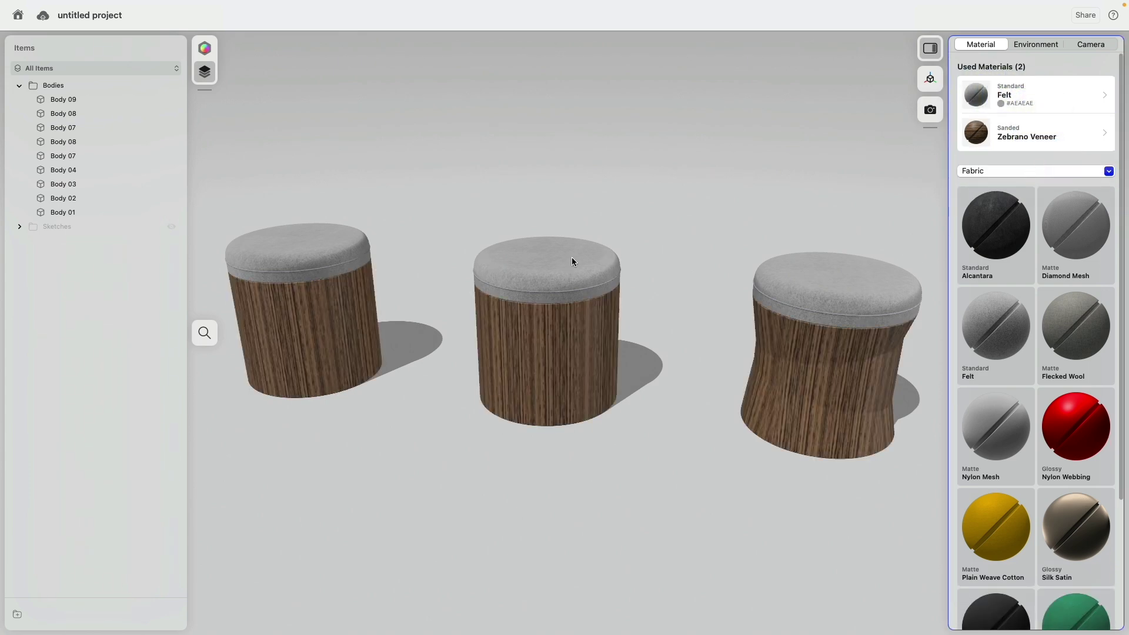
pyautogui.scroll(5, 567, 258)
pyautogui.scroll(5, 624, 290)
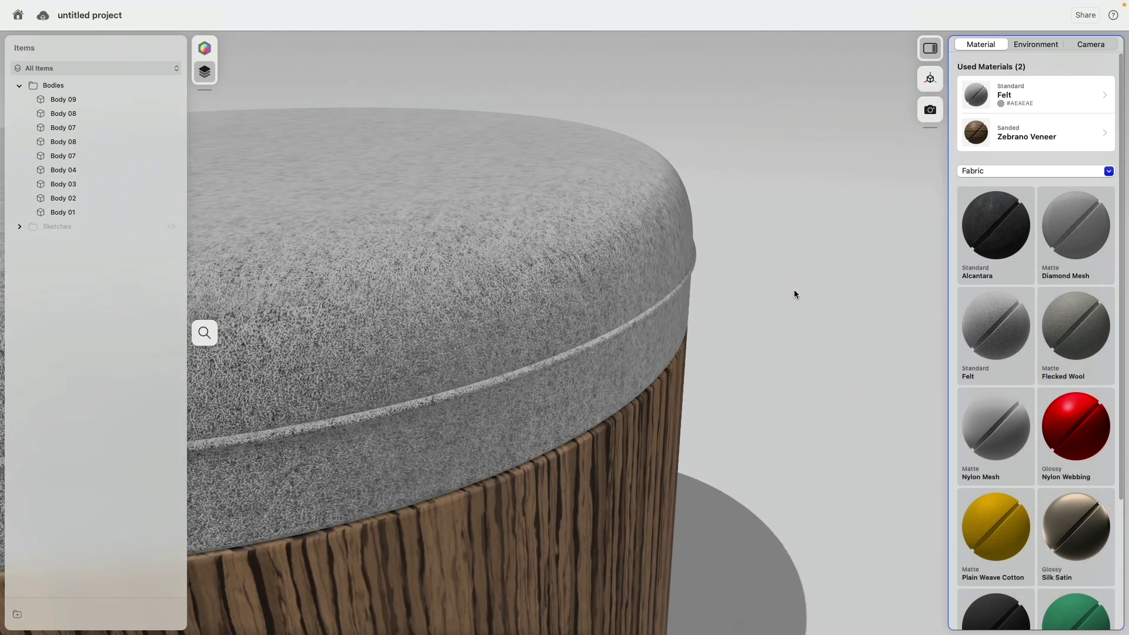
pyautogui.scroll(-2, 792, 295)
pyautogui.scroll(-5, 792, 295)
pyautogui.scroll(-3, 792, 296)
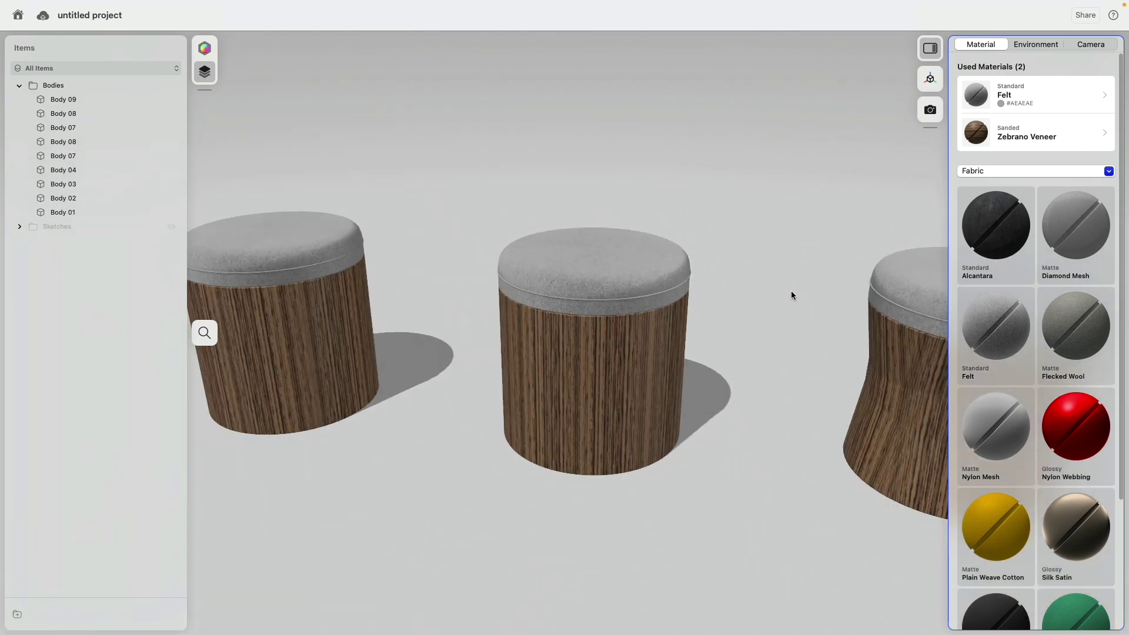
pyautogui.moveTo(789, 291)
pyautogui.mouseDown(button='middle')
pyautogui.moveTo(800, 255)
pyautogui.moveTo(700, 207)
pyautogui.moveTo(764, 166)
pyautogui.moveTo(659, 179)
pyautogui.moveTo(683, 193)
pyautogui.moveTo(765, 192)
pyautogui.mouseUp(button='middle')
# Return to the Modeling workspace and snap to a straight front view of the stools.
pyautogui.click(205, 49)
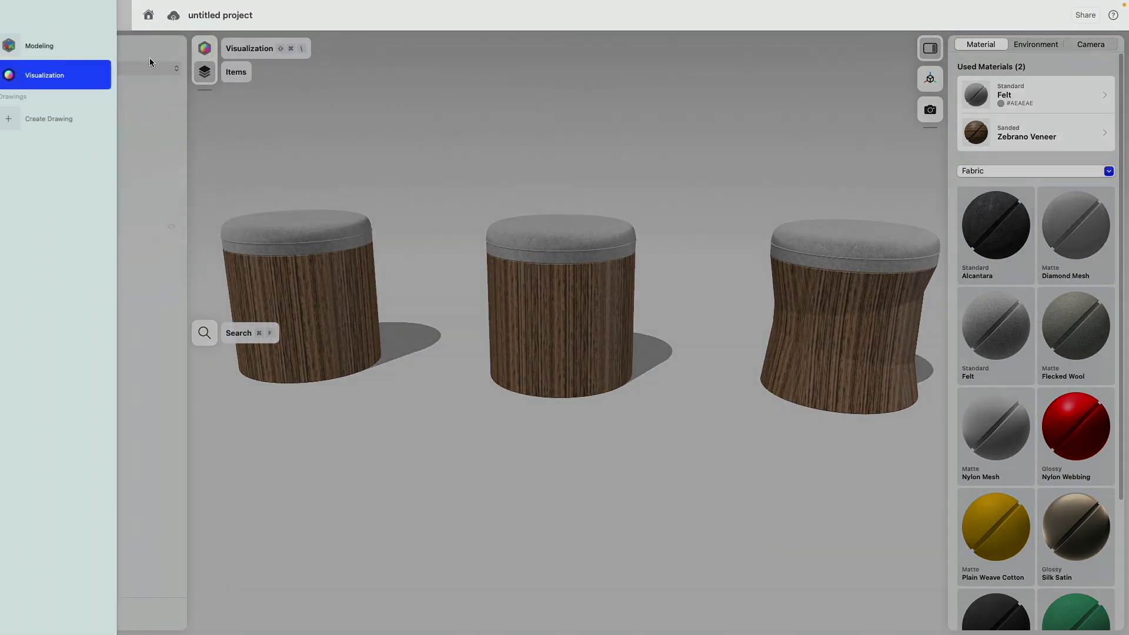
pyautogui.click(80, 48)
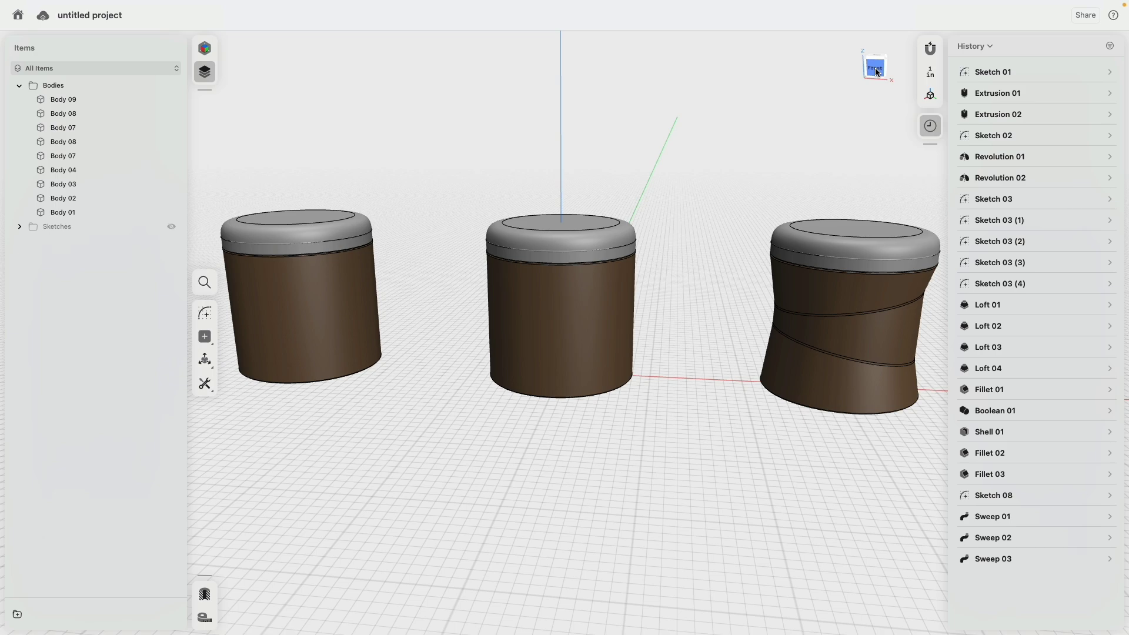
pyautogui.moveTo(761, 257)
pyautogui.mouseDown(button='middle')
pyautogui.moveTo(669, 308)
pyautogui.moveTo(683, 234)
pyautogui.moveTo(683, 297)
pyautogui.moveTo(567, 287)
pyautogui.mouseUp(button='middle')
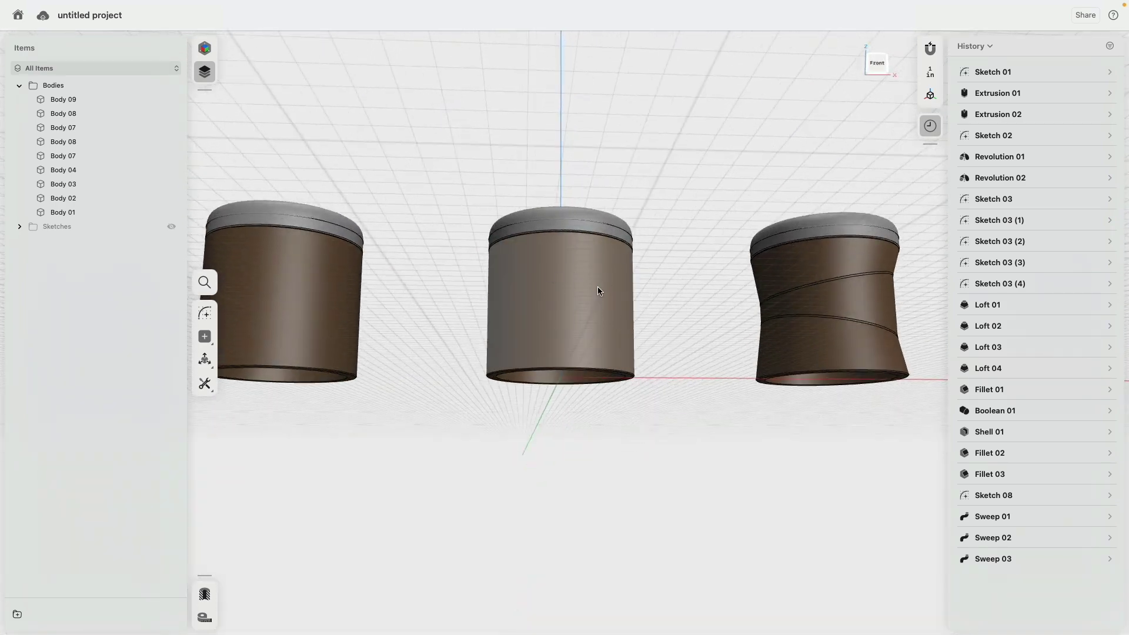
pyautogui.click(877, 63)
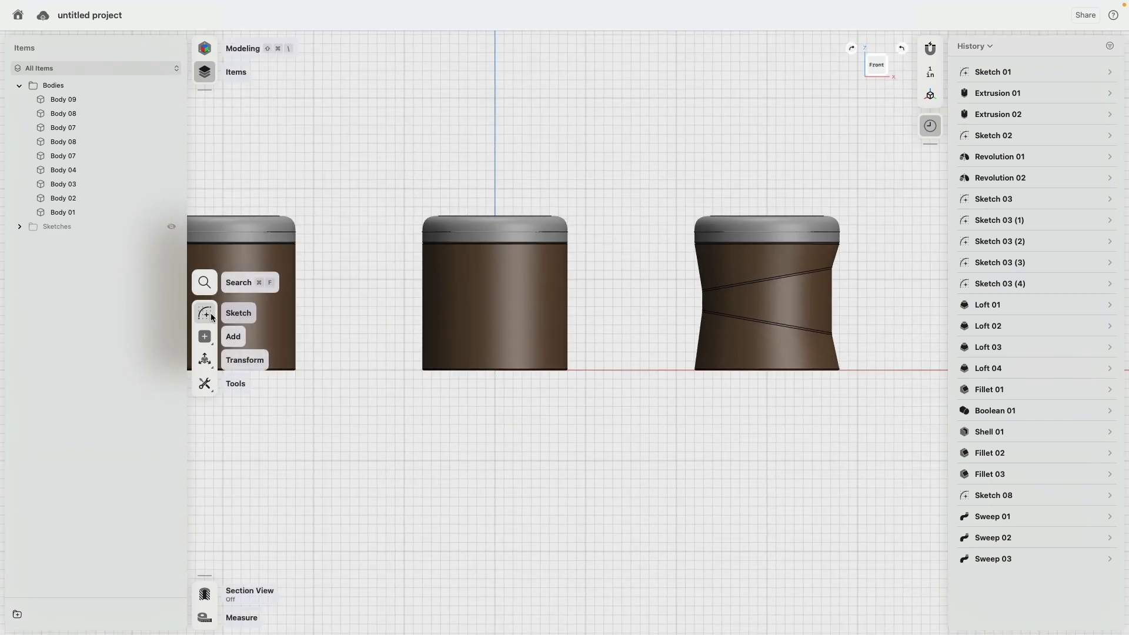
# Sketch an 8-inch circle on the middle stool and show the section view.
pyautogui.click(211, 318)
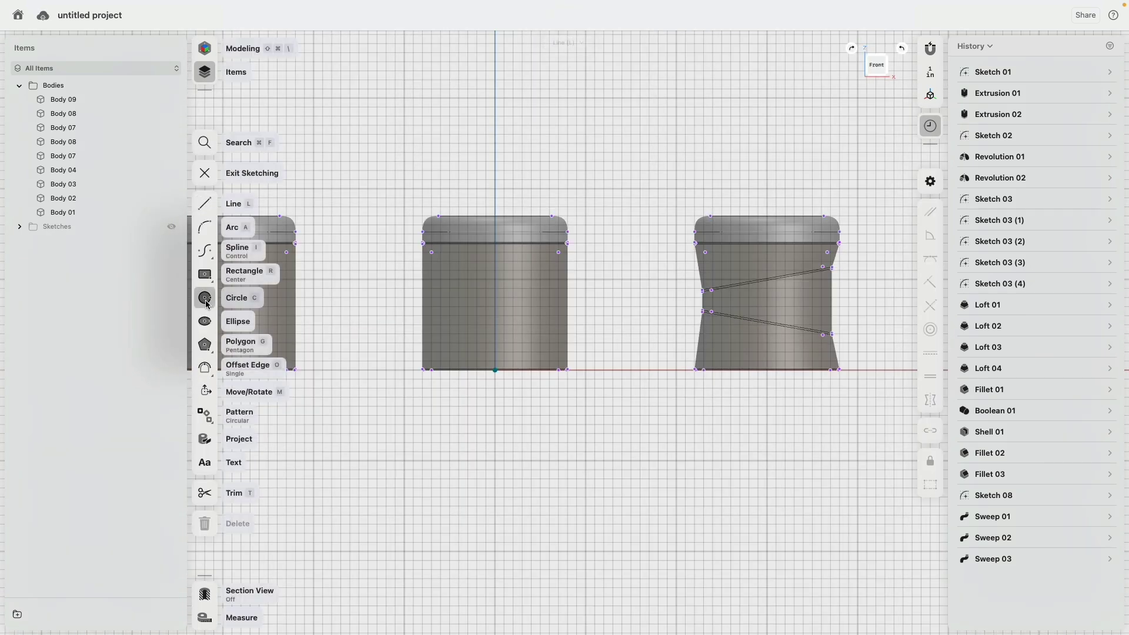
pyautogui.click(206, 303)
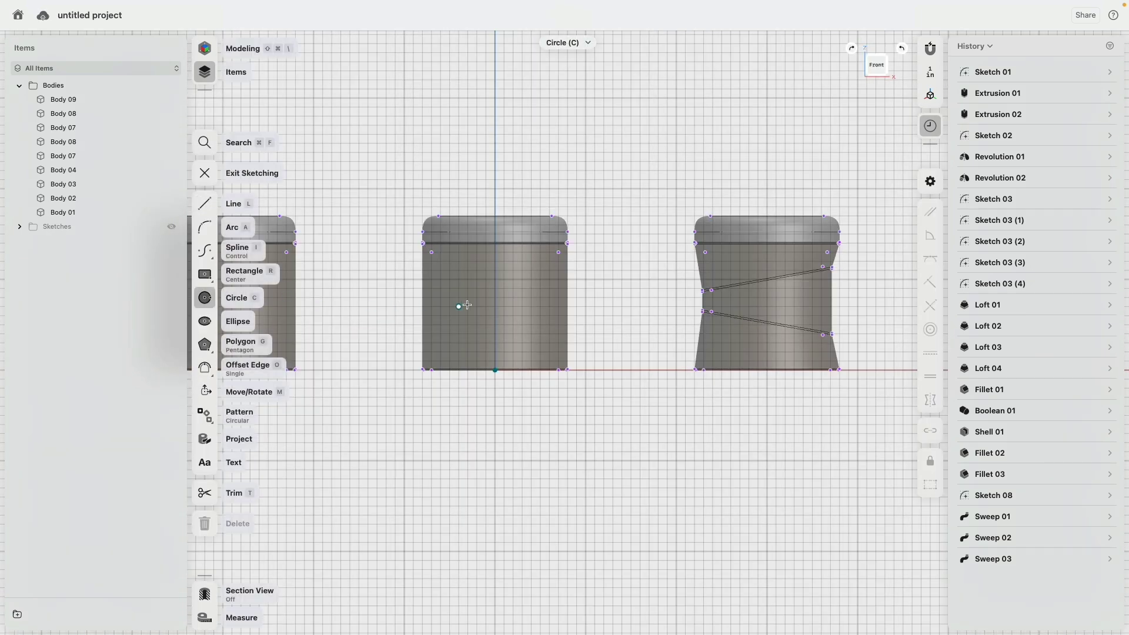
pyautogui.click(496, 299)
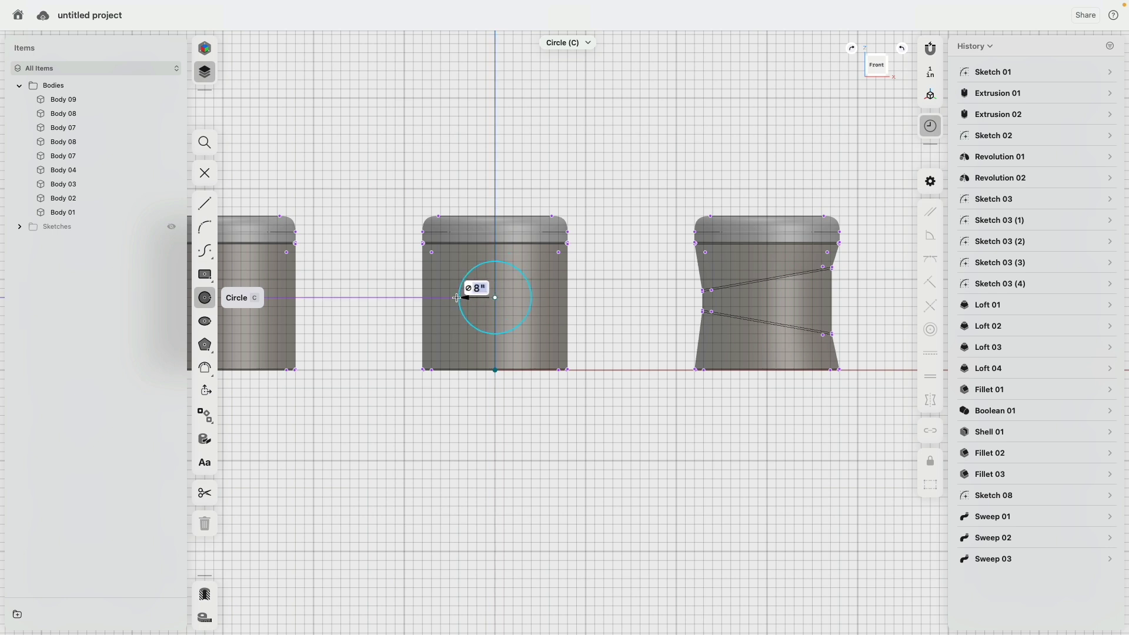
pyautogui.click(457, 299)
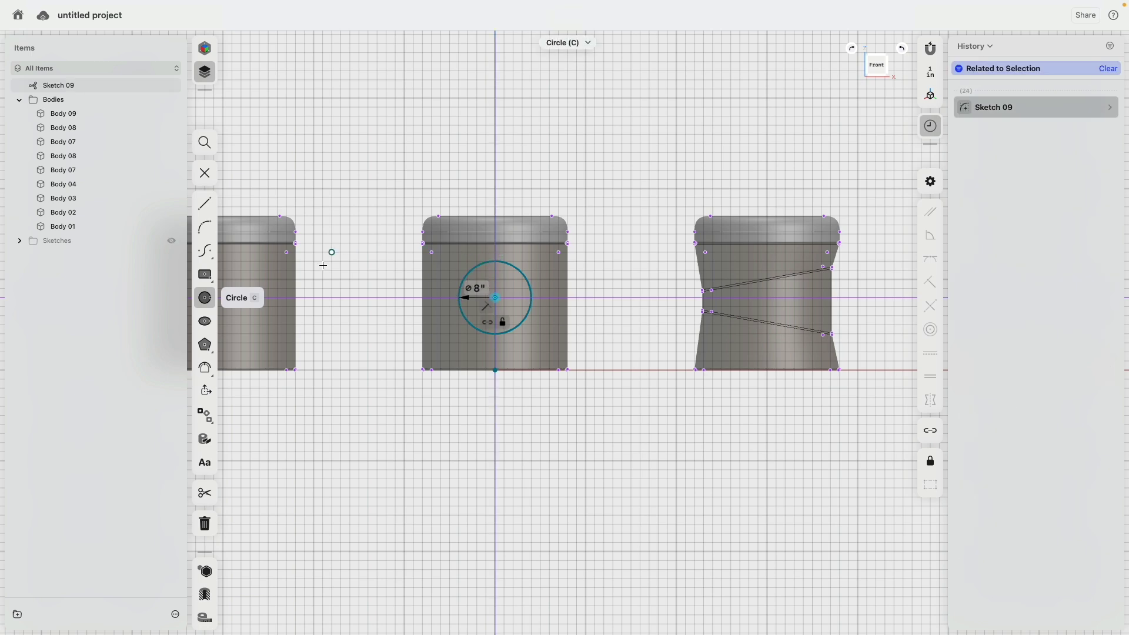
pyautogui.click(206, 594)
# Drag the 8-inch circle's centre onto the vertical Z axis.
pyautogui.scroll(3, 454, 348)
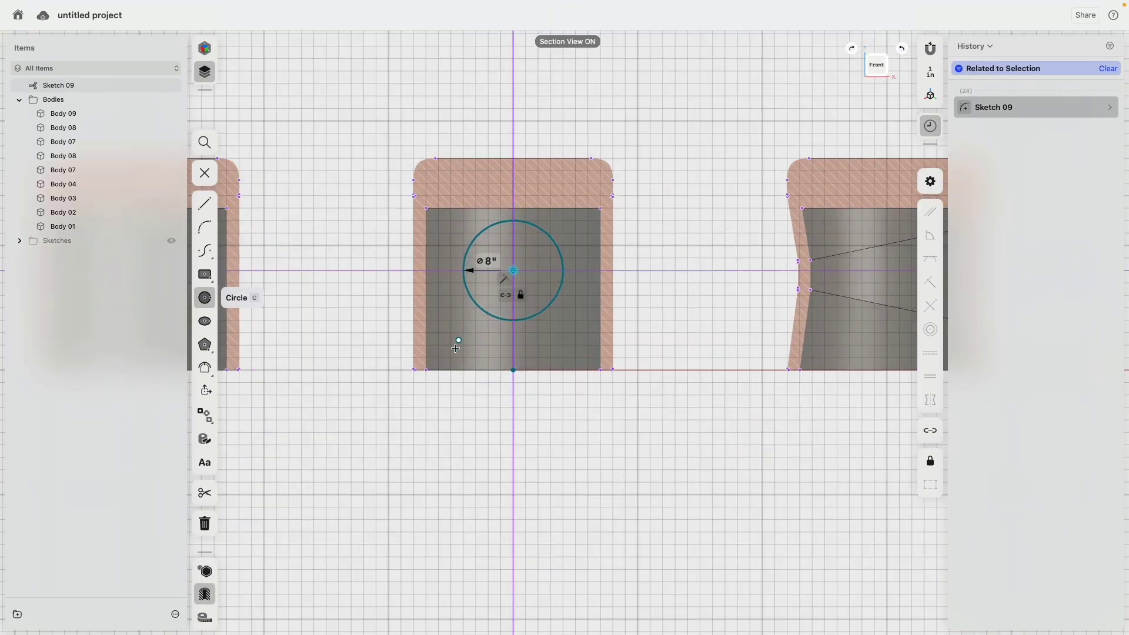
pyautogui.scroll(2, 456, 341)
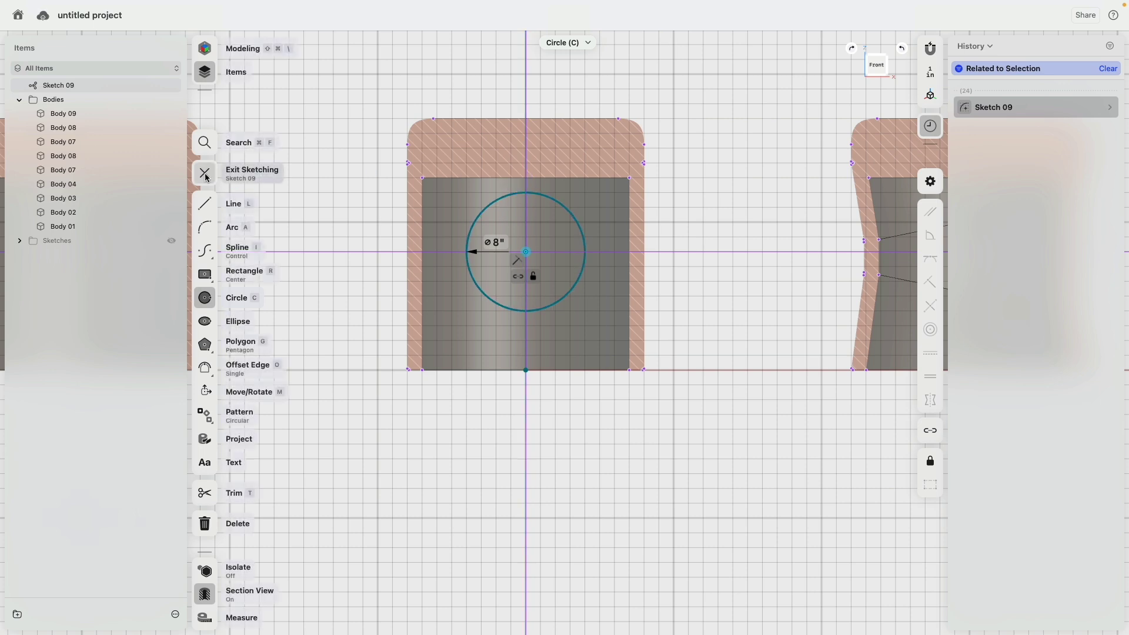
pyautogui.press('Escape')
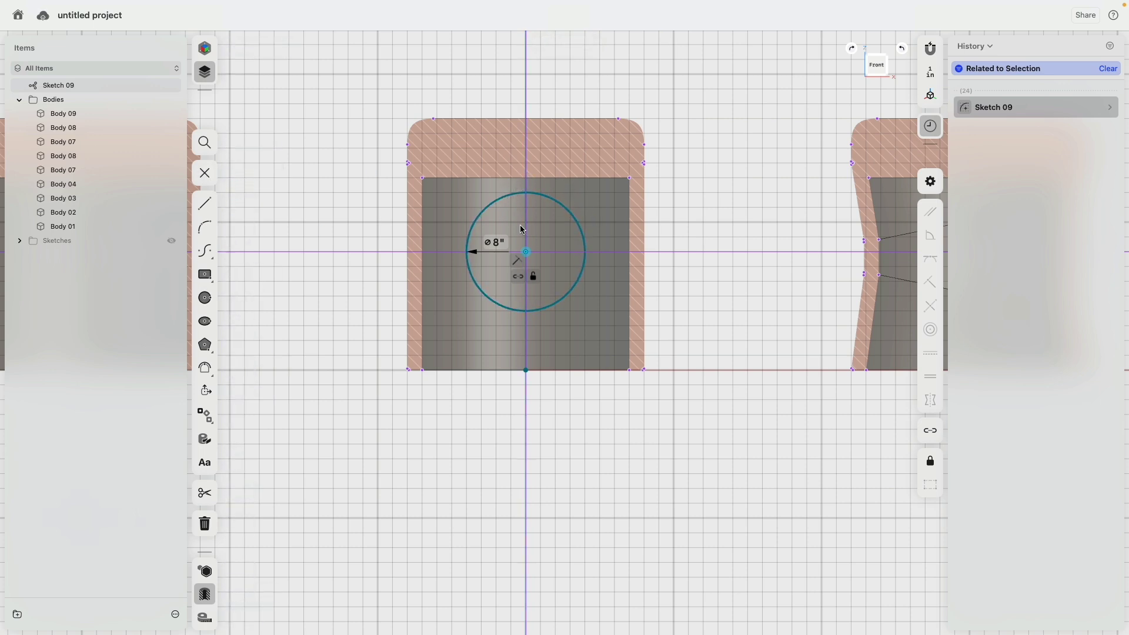
pyautogui.moveTo(527, 252); pyautogui.dragTo(527, 266)
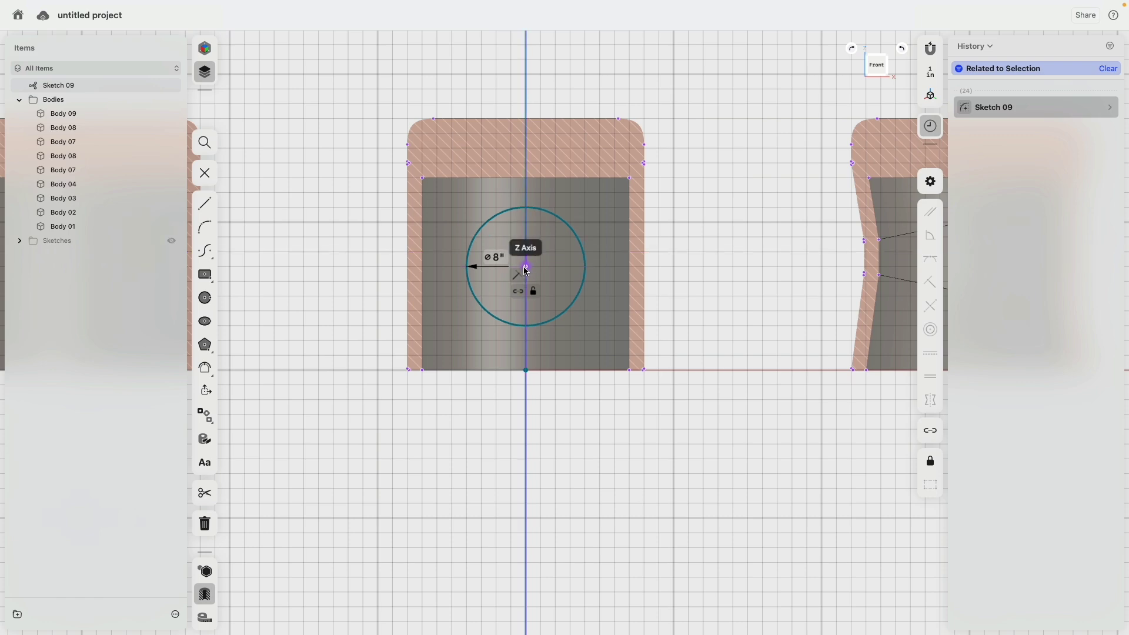
pyautogui.scroll(-5, 645, 265)
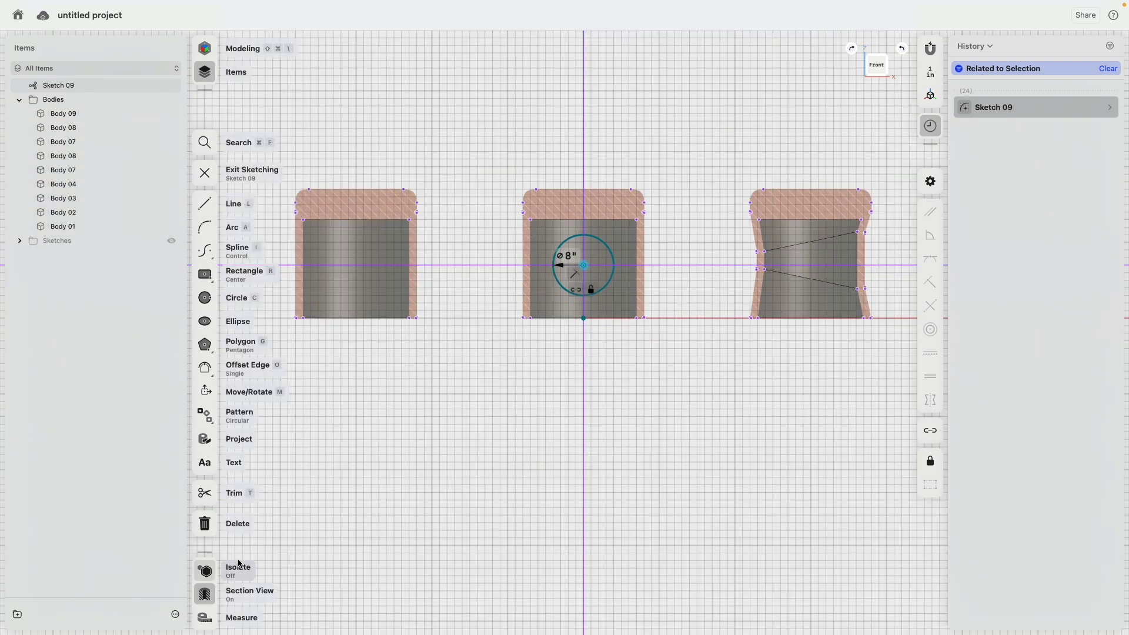
# Turn off Section View and extrude the 8-inch circle face as a subtract cut into the middle stool.
pyautogui.click(205, 594)
pyautogui.moveTo(661, 382)
pyautogui.mouseDown(button='middle')
pyautogui.moveTo(615, 415)
pyautogui.moveTo(588, 300)
pyautogui.mouseUp(button='middle')
pyautogui.click(604, 309)
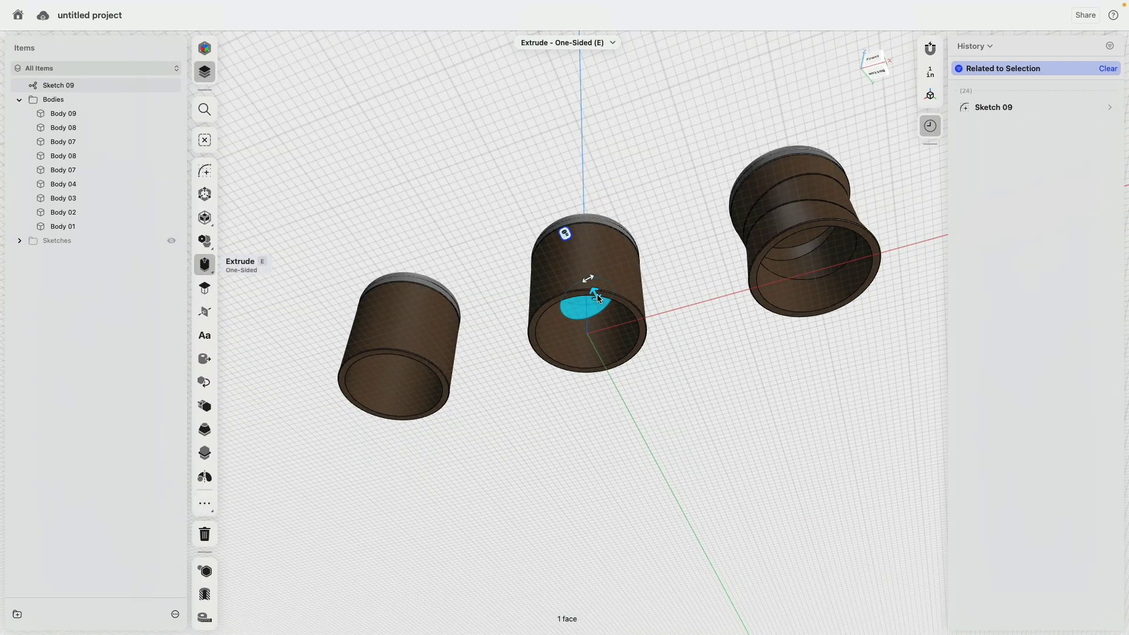
pyautogui.moveTo(599, 298)
pyautogui.mouseDown()
pyautogui.moveTo(563, 245)
pyautogui.moveTo(580, 268)
pyautogui.moveTo(493, 286)
pyautogui.mouseUp()
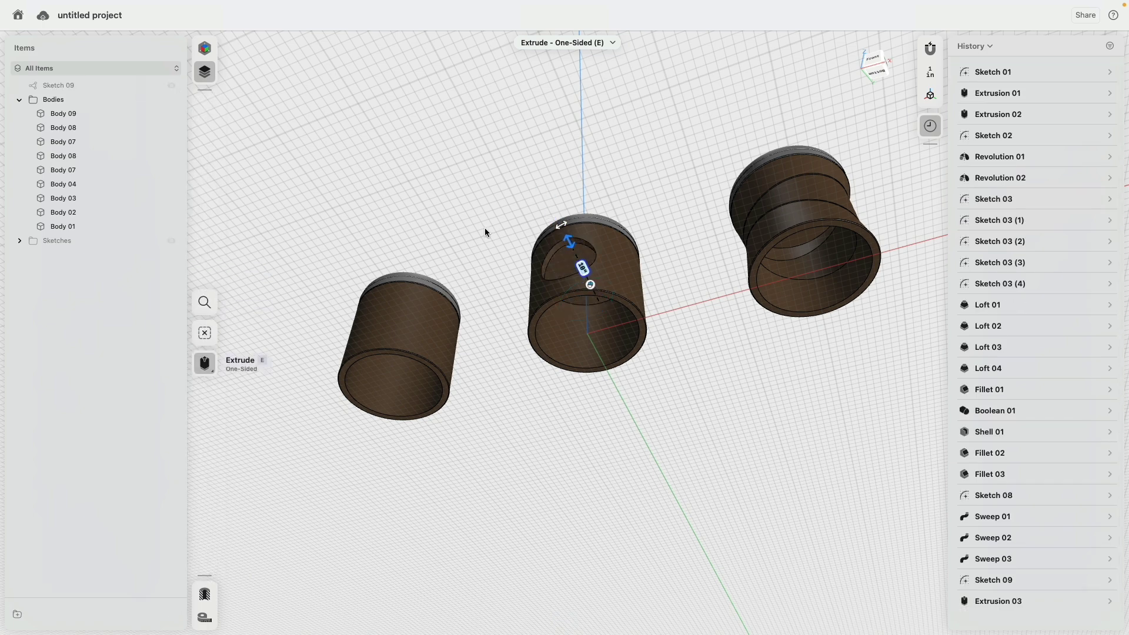
pyautogui.moveTo(493, 285); pyautogui.dragTo(454, 235, button='right')
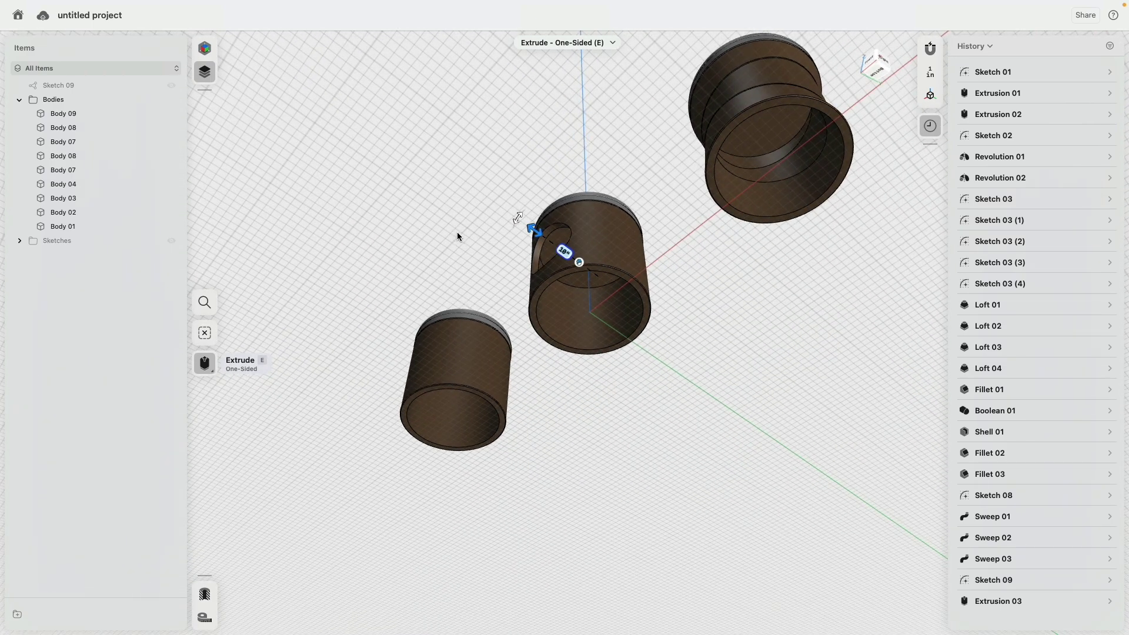
# Set Extrusion 03 sides to Symmetric so the hole passes through both sides.
pyautogui.click(1111, 601)
pyautogui.click(1096, 490)
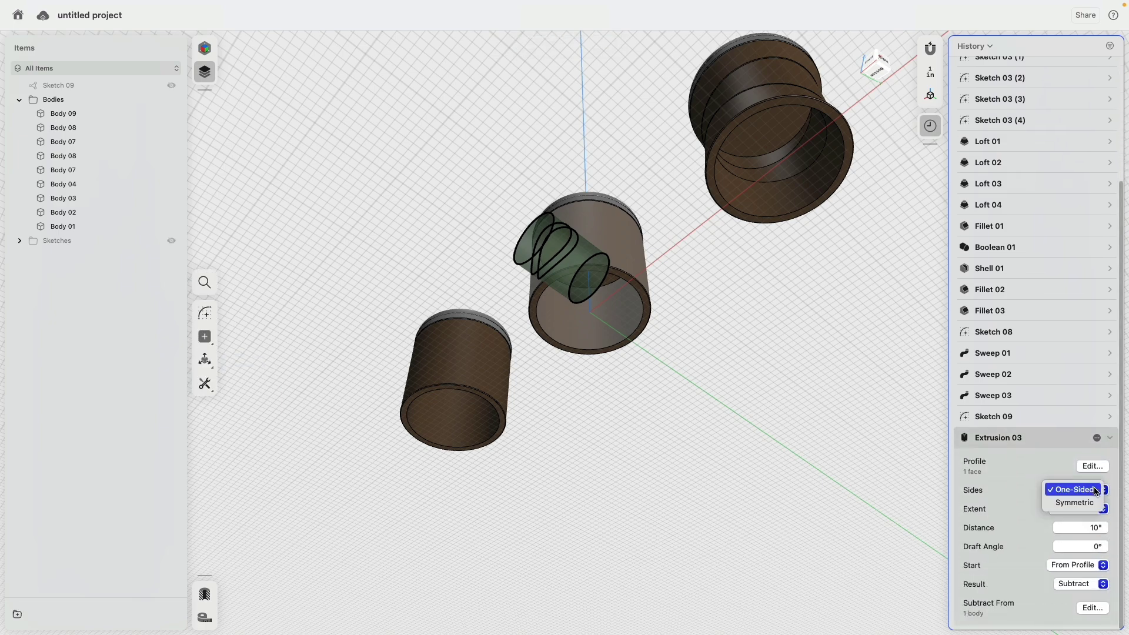
pyautogui.click(1069, 503)
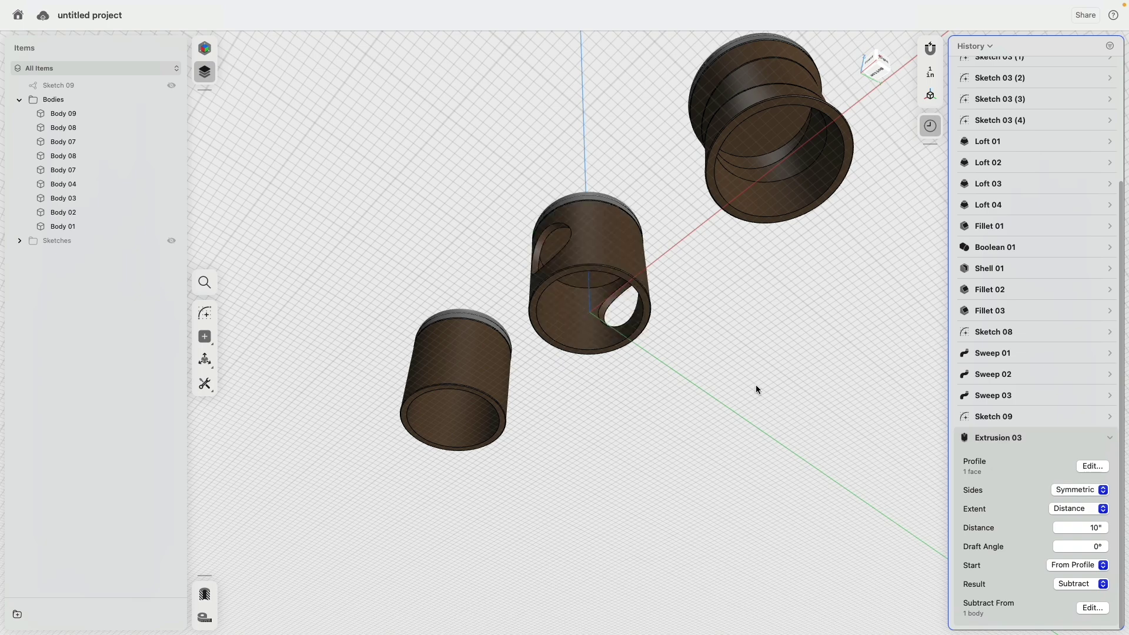
pyautogui.moveTo(678, 307)
pyautogui.mouseDown(button='middle')
pyautogui.moveTo(717, 361)
pyautogui.moveTo(576, 359)
pyautogui.moveTo(634, 353)
pyautogui.mouseUp(button='middle')
# Move Fillet 02 below Extrusion 03 in the History list.
pyautogui.click(585, 334)
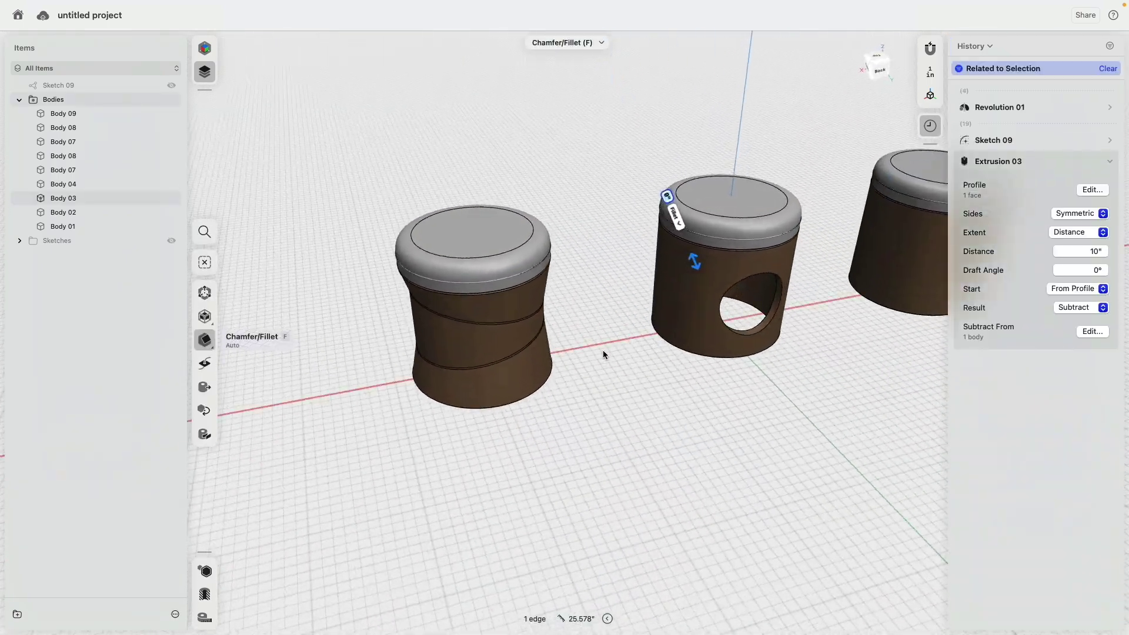
pyautogui.click(750, 337)
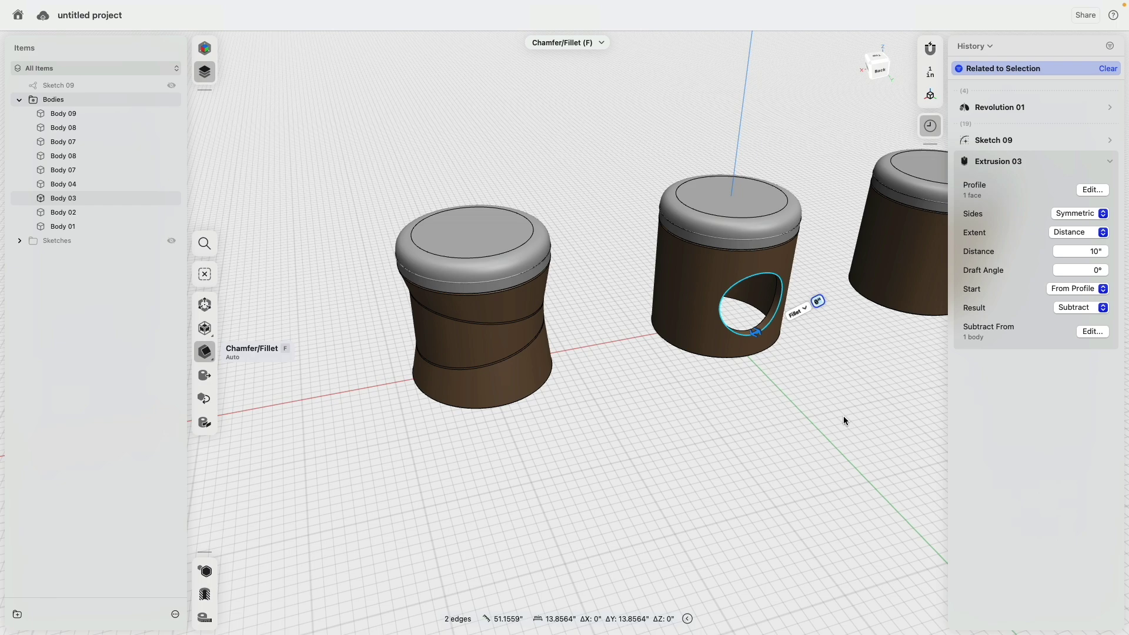
pyautogui.press('Escape')
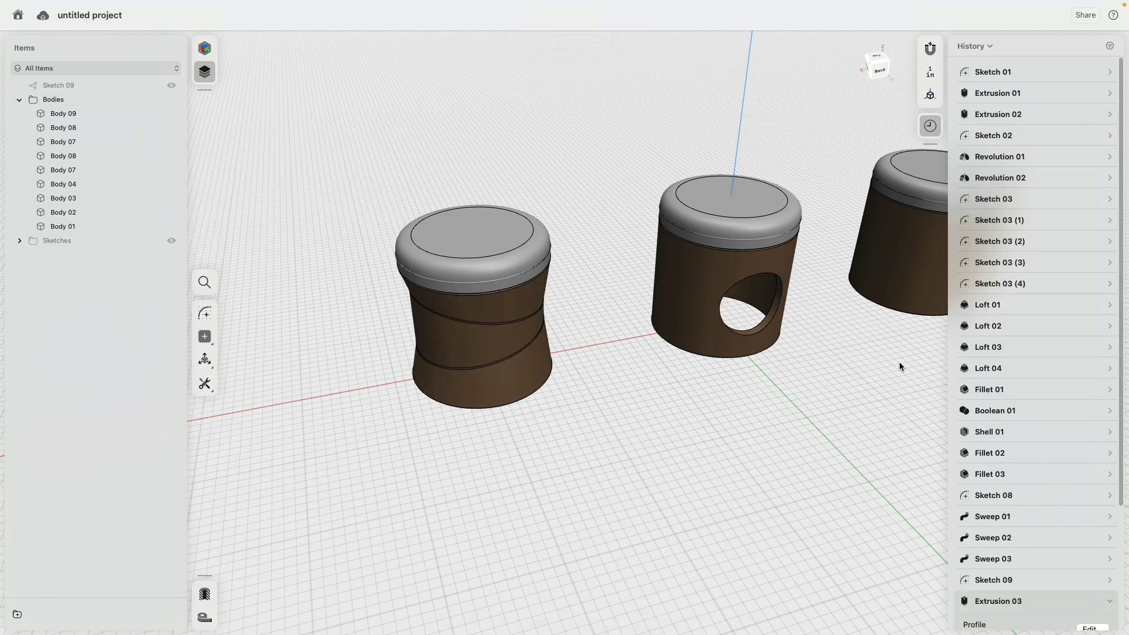
pyautogui.scroll(-5, 1049, 419)
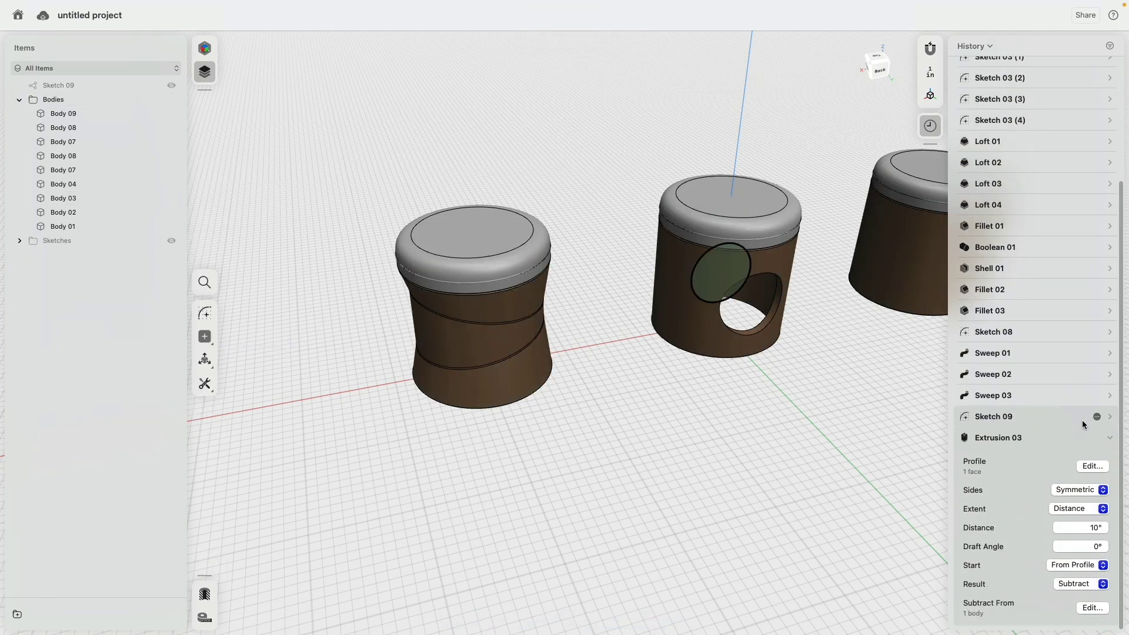
pyautogui.click(1103, 438)
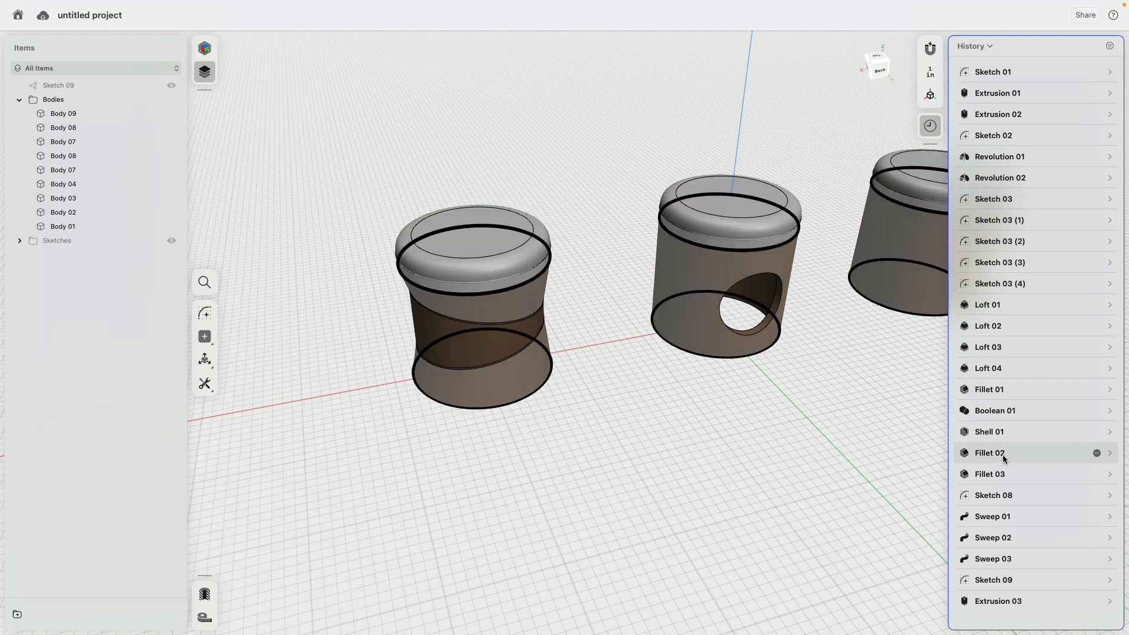
pyautogui.moveTo(1007, 454)
pyautogui.mouseDown()
pyautogui.moveTo(1027, 462)
pyautogui.moveTo(1035, 612)
pyautogui.mouseUp()
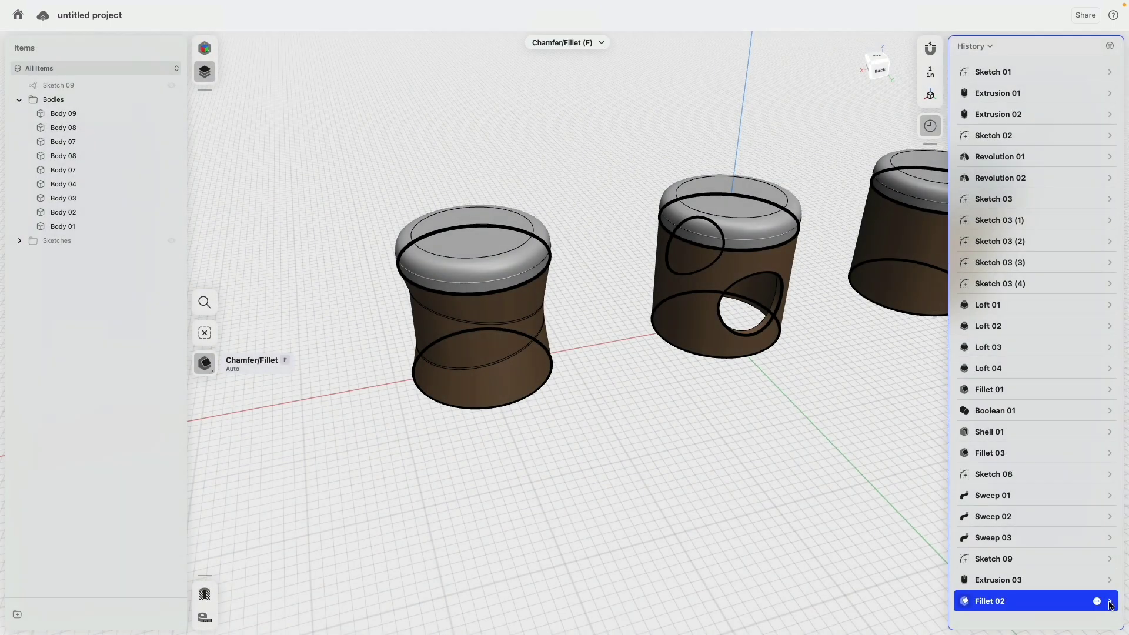
# Edit Fillet 02 to add the hole rim edges, eleven edges in total.
pyautogui.click(1110, 601)
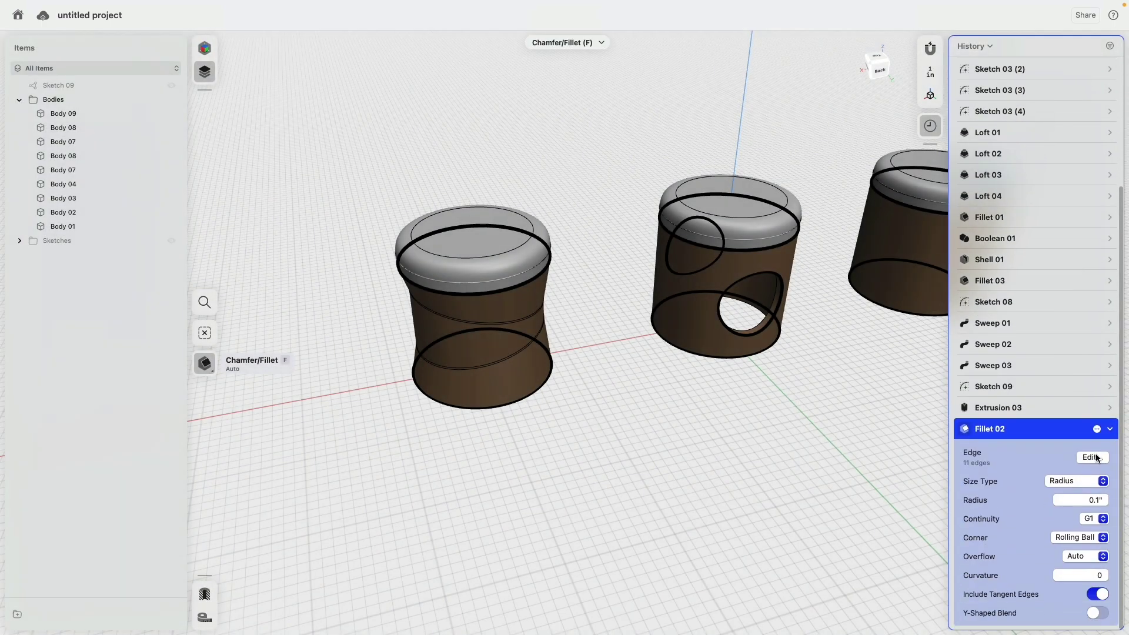
pyautogui.click(1096, 457)
pyautogui.moveTo(868, 375); pyautogui.dragTo(806, 330, button='right')
pyautogui.scroll(10, 814, 351)
pyautogui.scroll(5, 569, 256)
pyautogui.click(1055, 288)
pyautogui.scroll(-10, 730, 478)
pyautogui.scroll(-3, 725, 478)
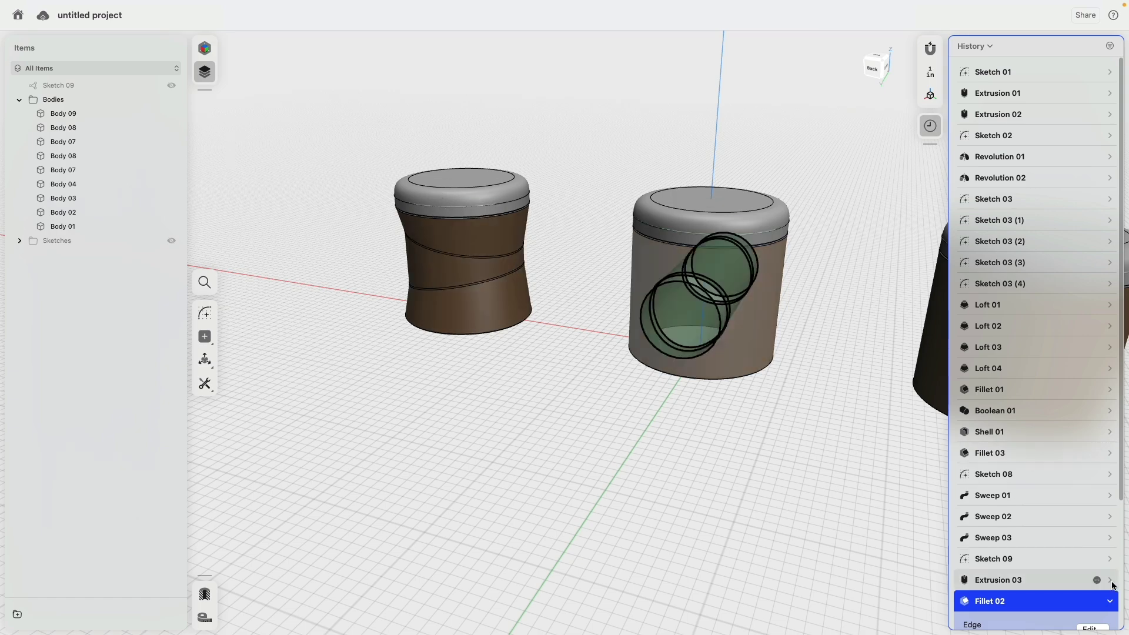
pyautogui.click(1109, 601)
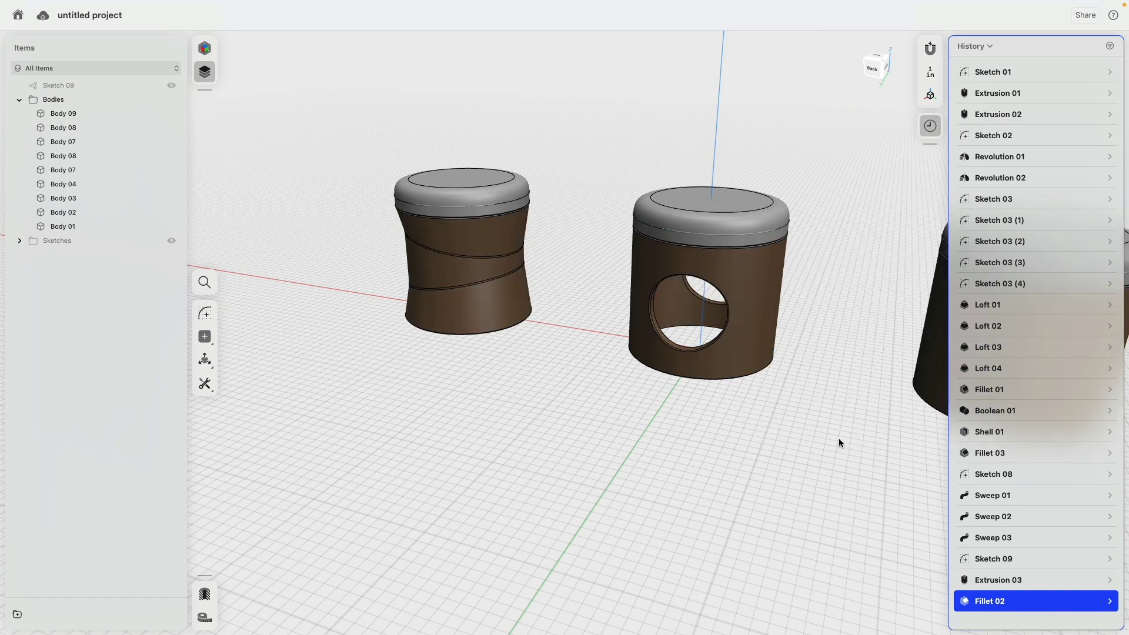
pyautogui.moveTo(822, 436); pyautogui.dragTo(686, 411, button='middle')
# Switch to the Visualization workspace to render the stools.
pyautogui.click(242, 49)
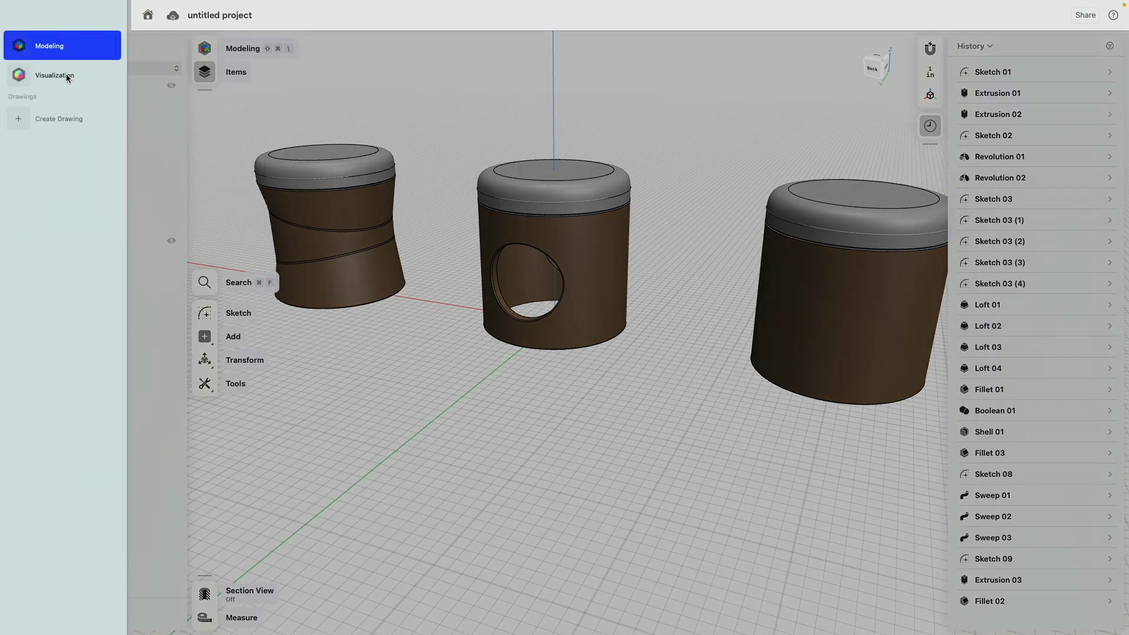
pyautogui.click(52, 77)
pyautogui.scroll(5, 781, 465)
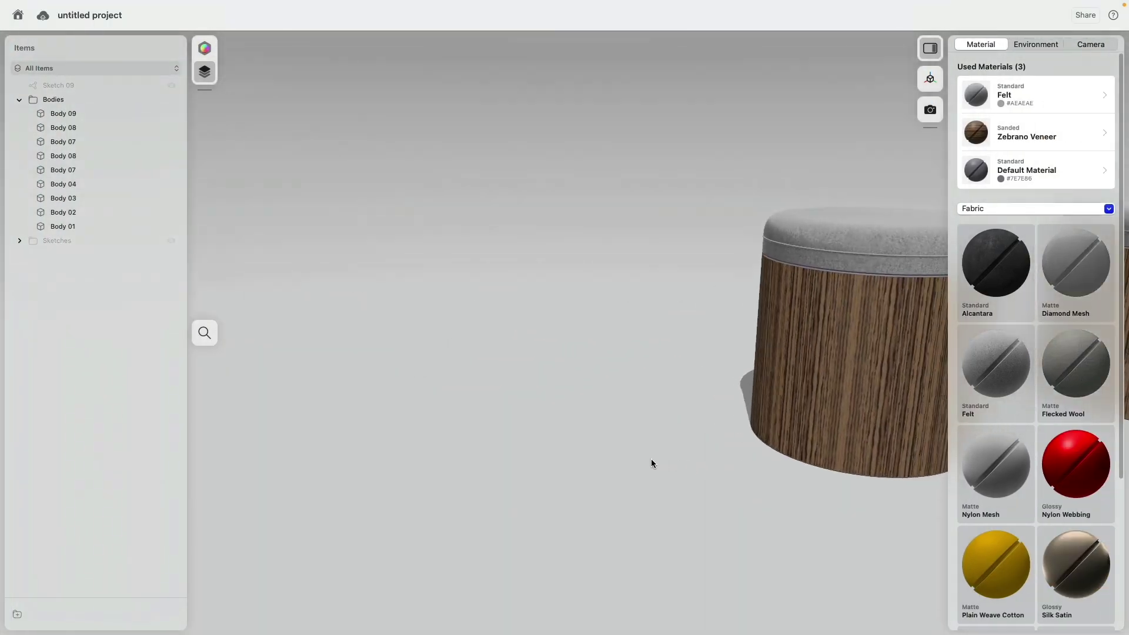
pyautogui.scroll(-5, 474, 484)
pyautogui.scroll(-3, 676, 514)
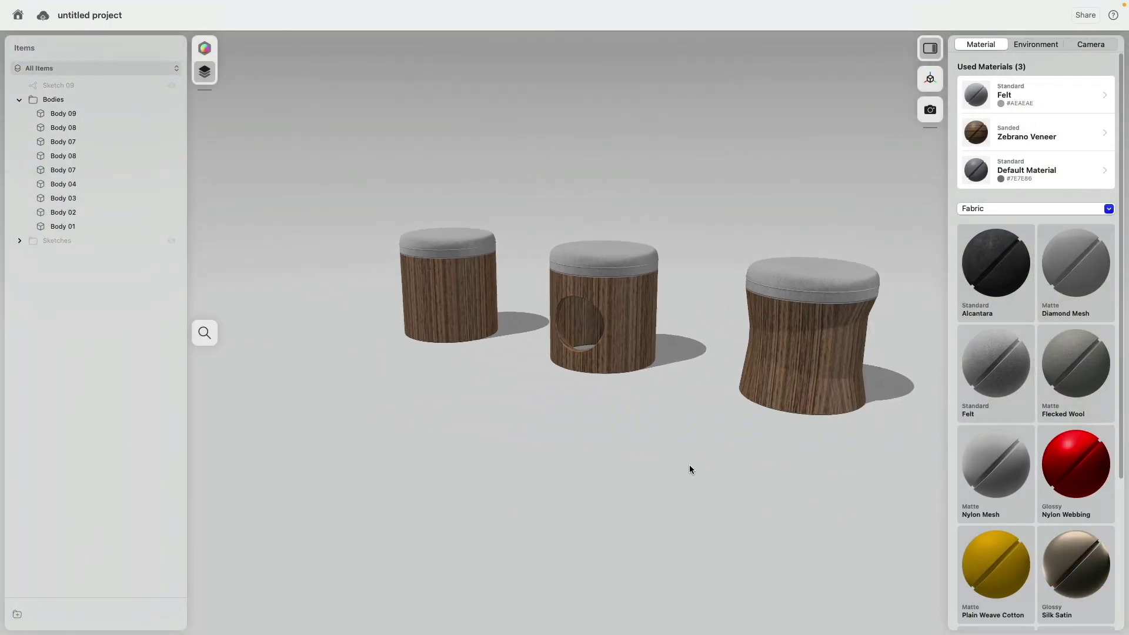
# Pan and zoom the rendered view to frame all three felt-topped zebrano stools.
pyautogui.hscroll(3, 690, 469)
pyautogui.hscroll(3, 693, 467)
pyautogui.hscroll(2, 688, 477)
pyautogui.hscroll(2, 518, 444)
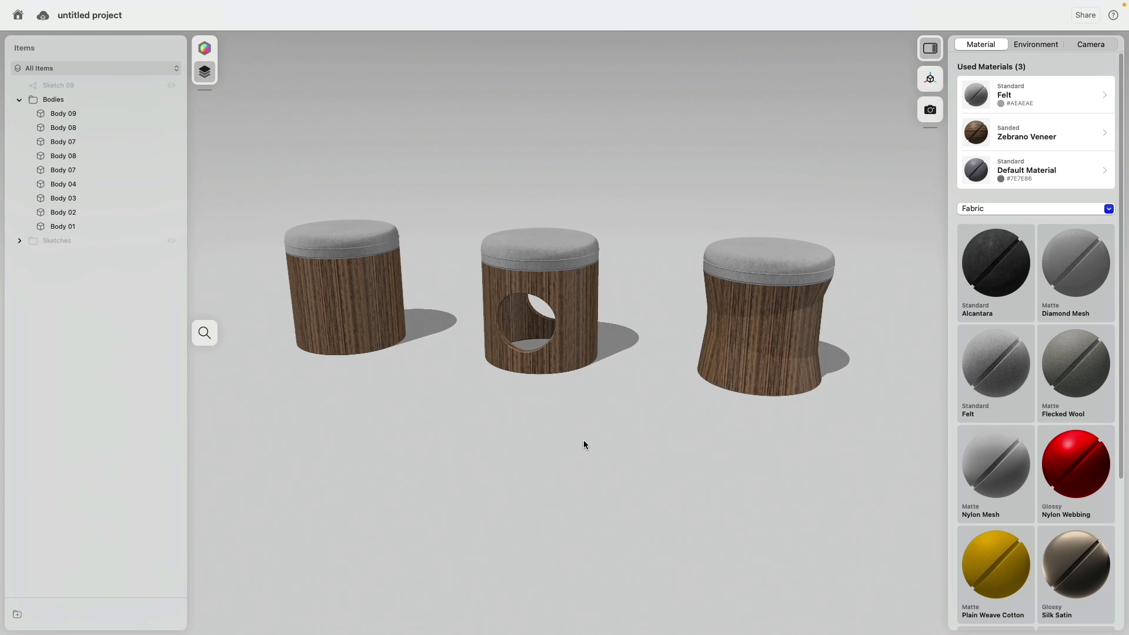
pyautogui.scroll(-5, 555, 459)
pyautogui.scroll(5, 617, 444)
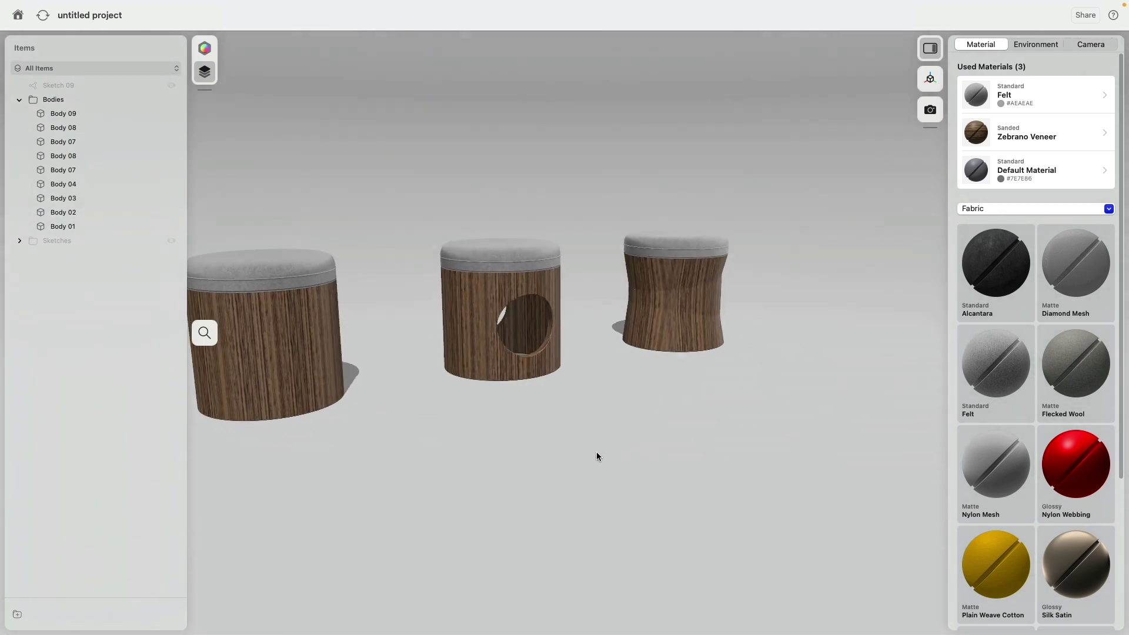
pyautogui.scroll(-3, 588, 464)
pyautogui.scroll(2, 570, 470)
pyautogui.scroll(3, 568, 459)
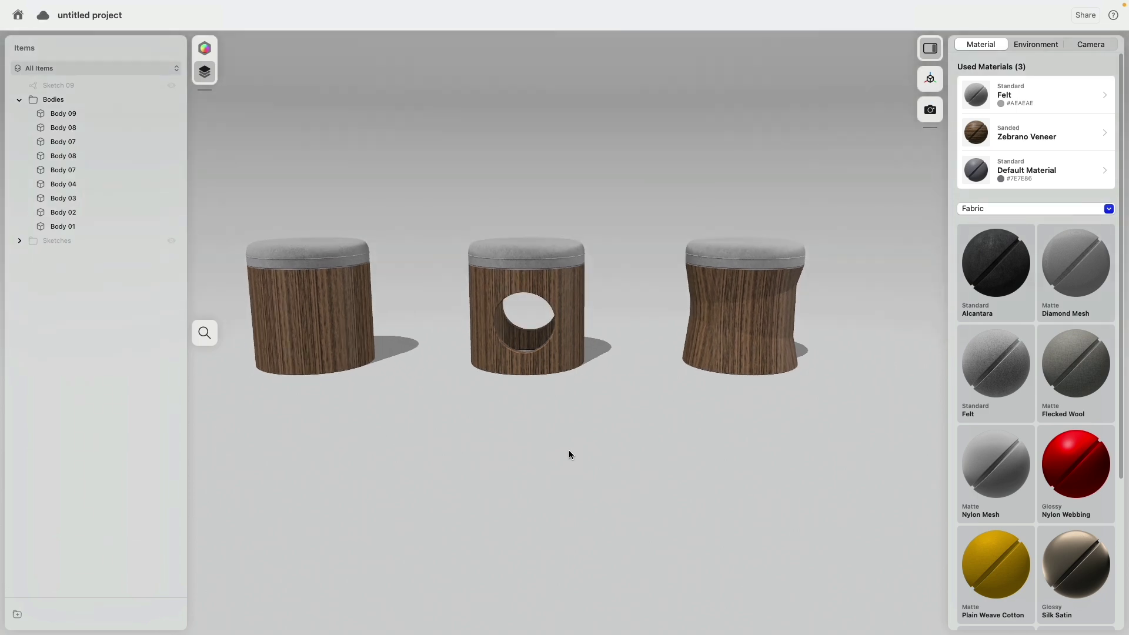
# Close the Items and Properties panels and level the camera on the three rendered stools.
pyautogui.click(202, 77)
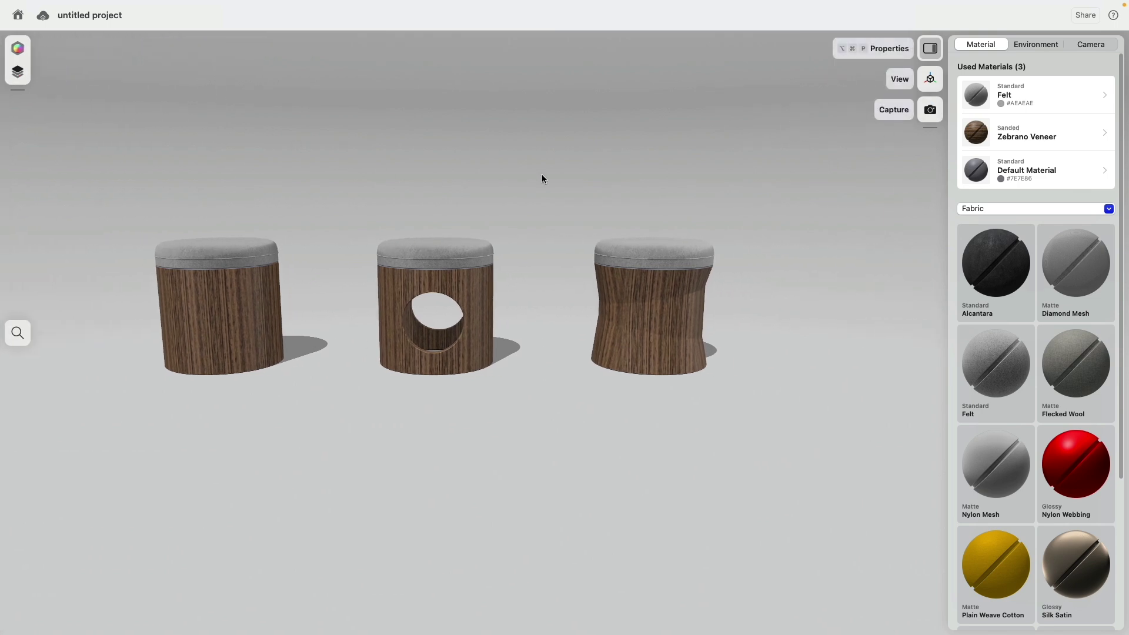
pyautogui.click(930, 48)
pyautogui.moveTo(643, 198)
pyautogui.mouseDown()
pyautogui.moveTo(499, 191)
pyautogui.moveTo(602, 189)
pyautogui.moveTo(584, 200)
pyautogui.mouseUp()
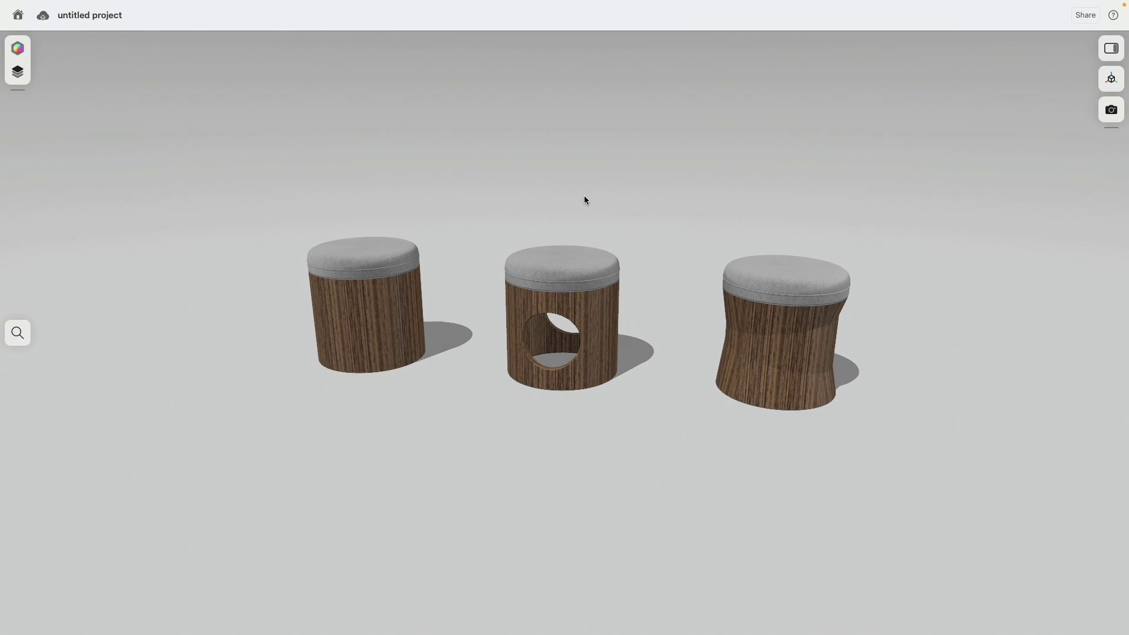
pyautogui.scroll(5, 585, 200)
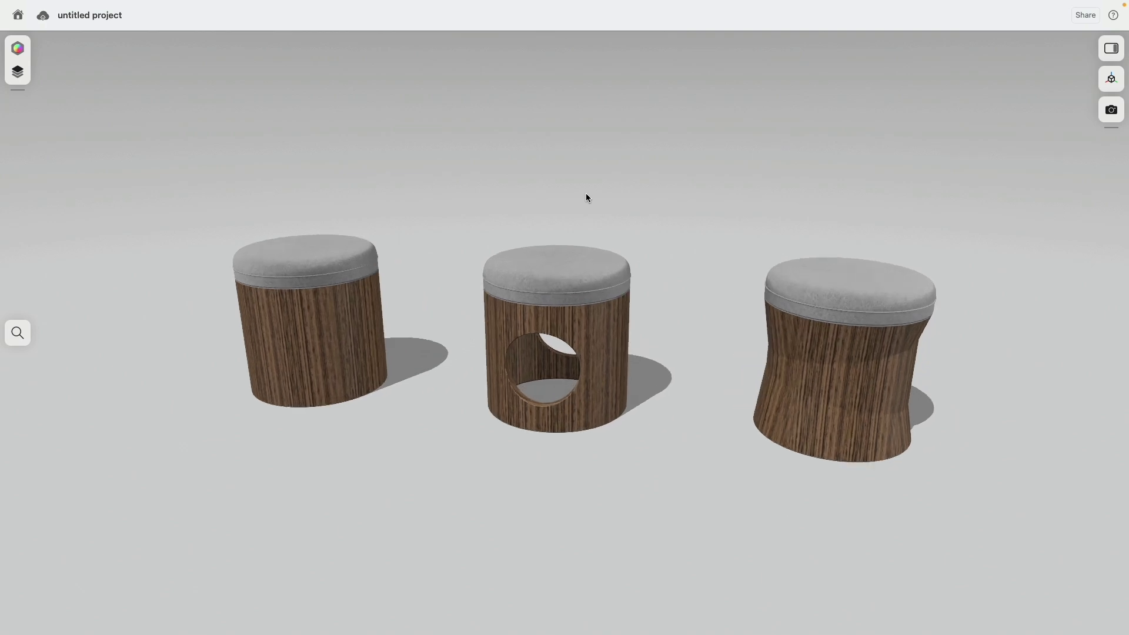
pyautogui.moveTo(586, 194); pyautogui.dragTo(585, 187)
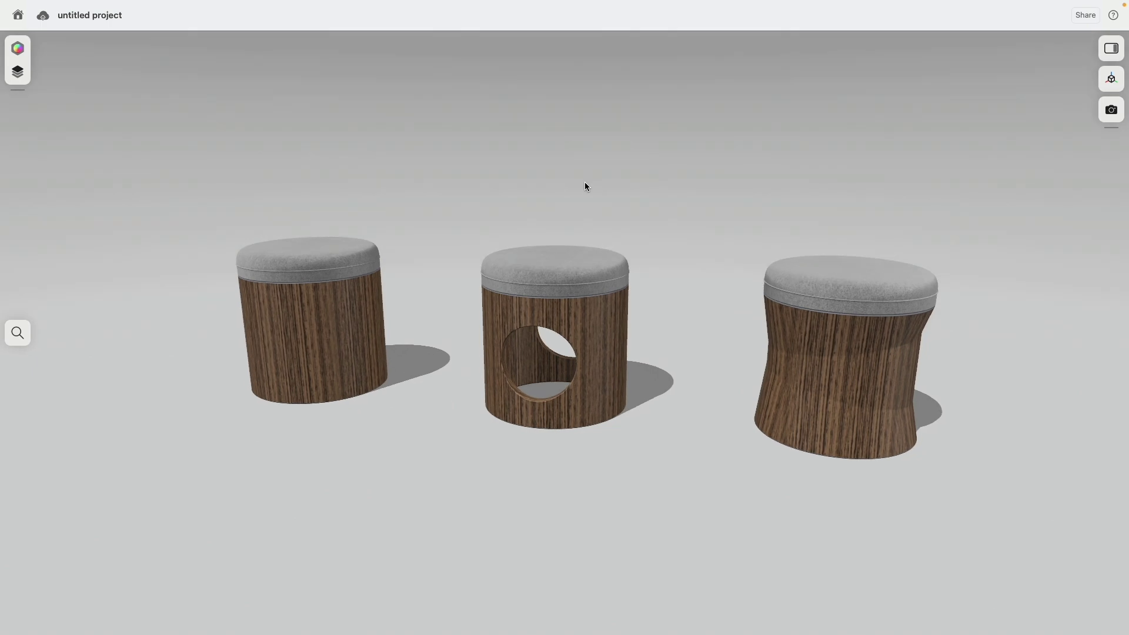